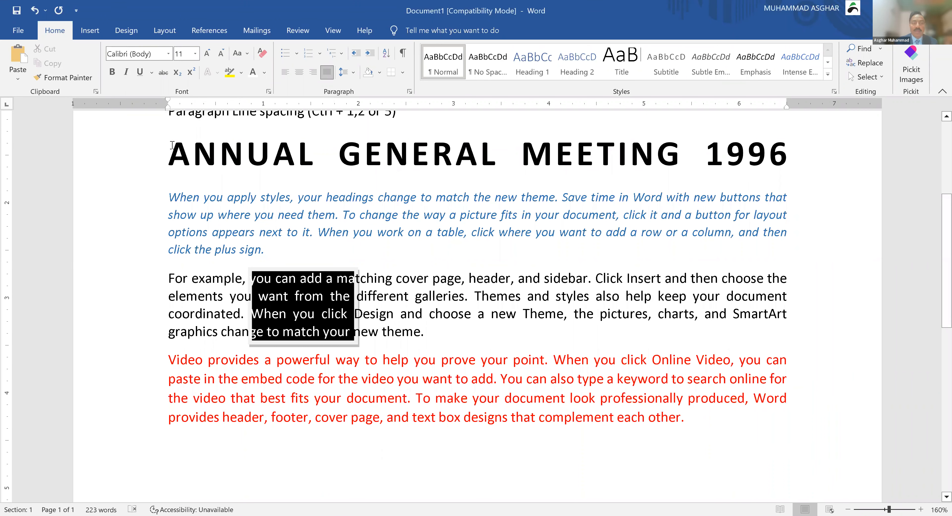
Step: Delete the 'ANNUAL GENERAL MEETING 1996' heading, its paragraphs, image and leftover top line
drag(169, 150, 729, 427)
key(Delete)
key(ctrl+a)
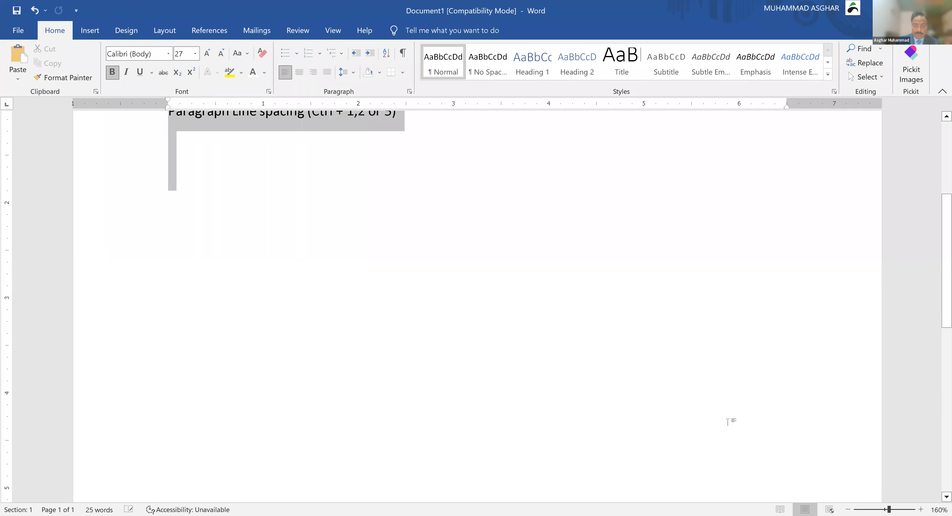
key(Delete)
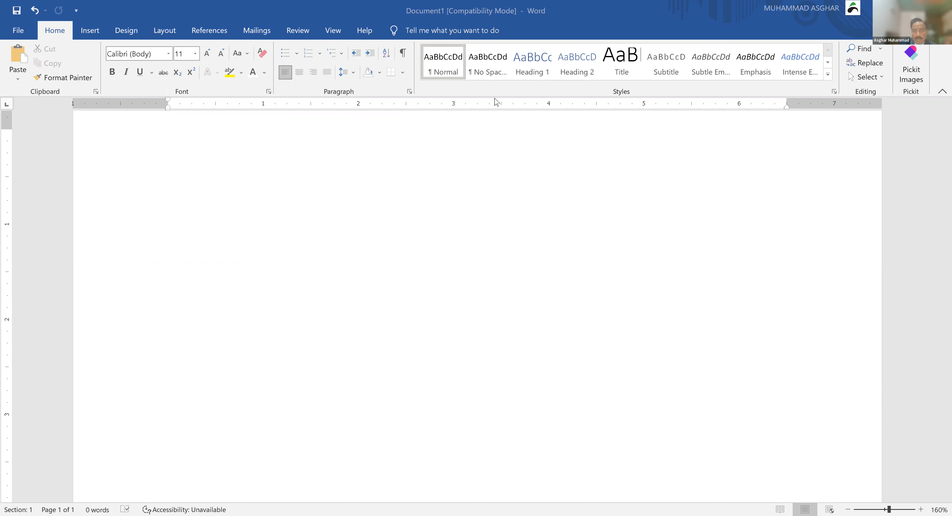
Step: Type the heading 'Bullets and Numbering:' and the intro line 'Here is list of cities:'
click(314, 153)
text(B)
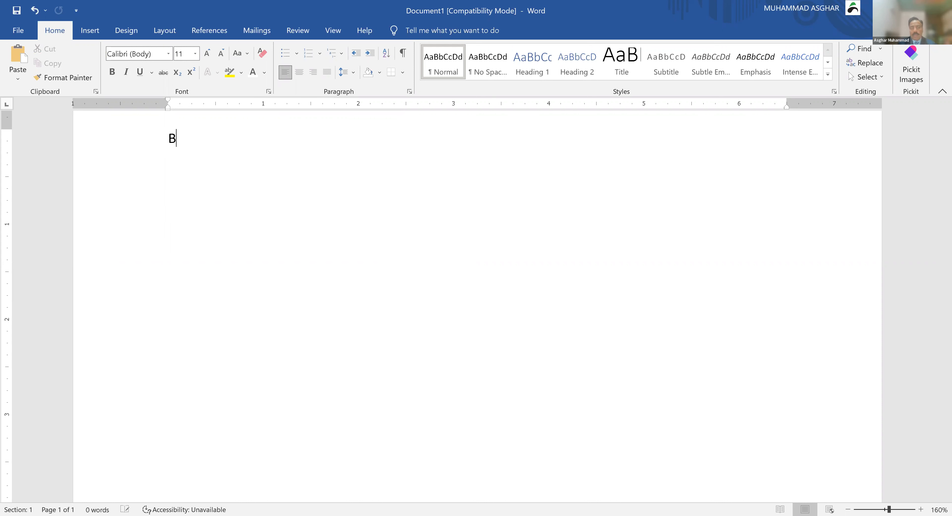
text(ullets and Number)
key(BackSpace)
text(ring:)
key(Return)
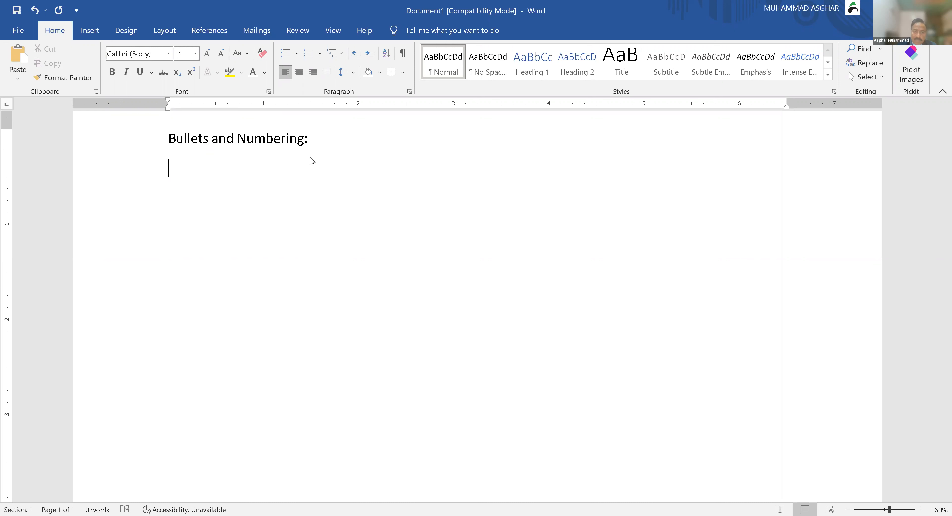
text(Here is list of cities:)
key(Return)
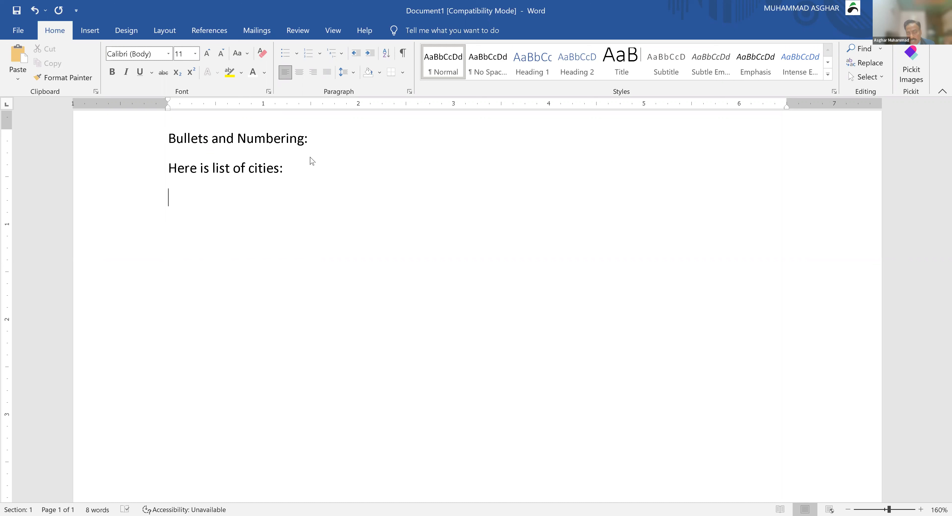
Step: Start an 'o' bulleted list of Lahore, Karachi, Islamabad and Multan
text(o)
key(Tab)
text(L)
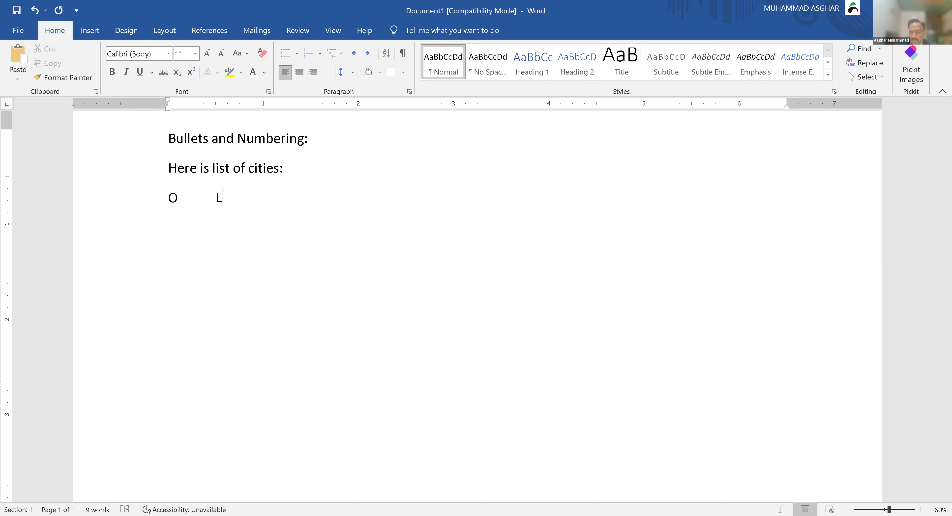
text(ahore)
key(Return)
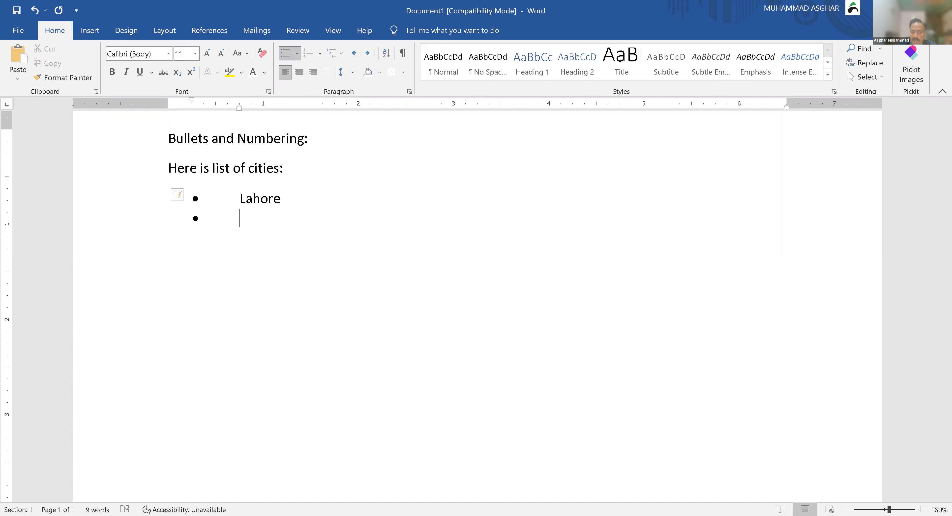
text(Karachi Islamabad)
text(M)
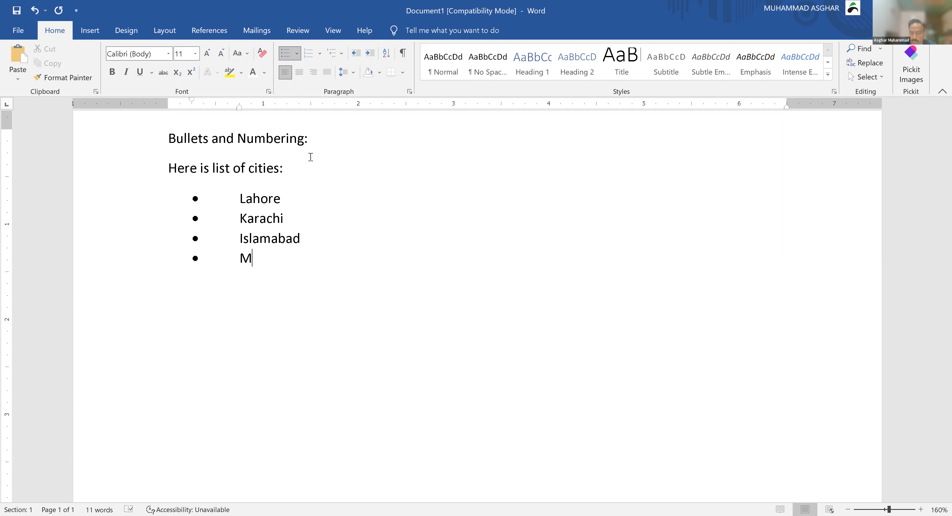
text(ultan)
key(Return)
key(Return)
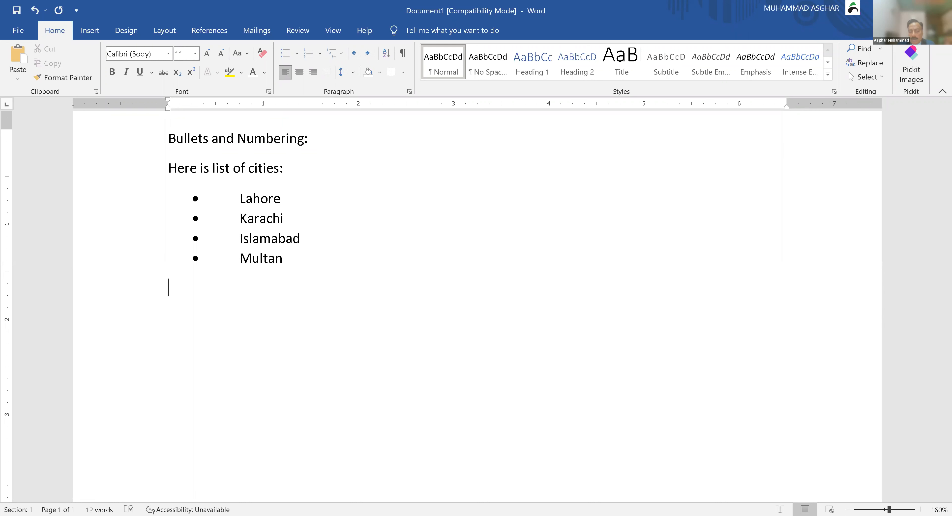
Step: Type the heading 'Computer Parts:' on a new line
text(Computer Parts:)
key(Return)
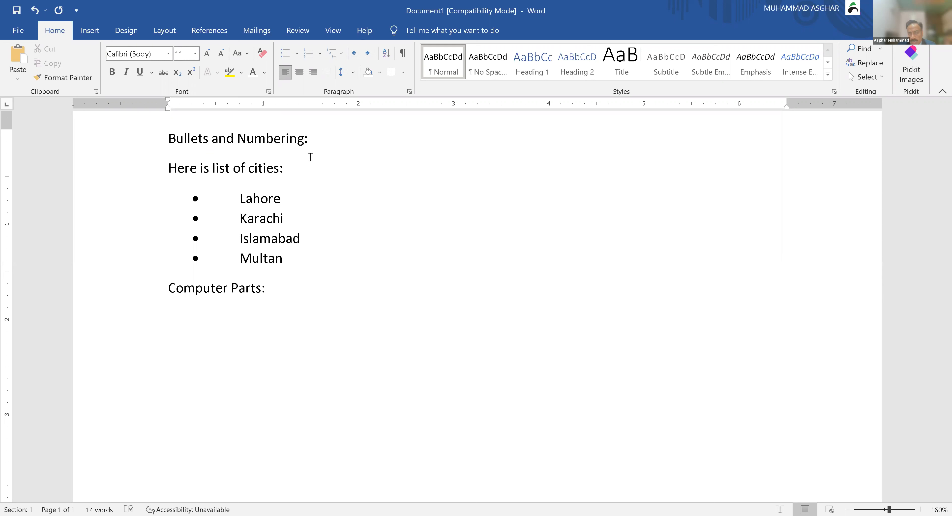
Step: List Monitor, Mouse, Keyboard, CPU and Printer with arrow bullets, then type 'Something like:'
text(>)
key(space)
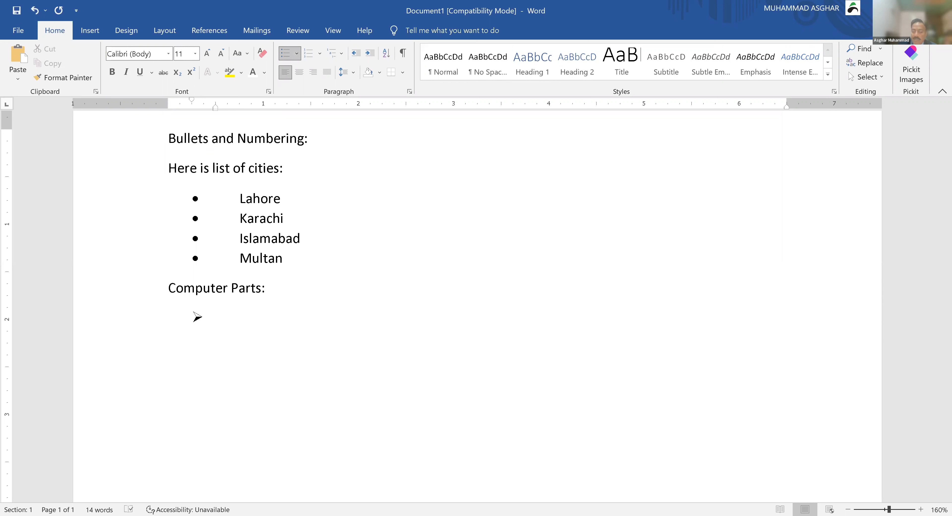
text(Monitor)
key(Return)
text(Mouse)
key(Return)
text(Key)
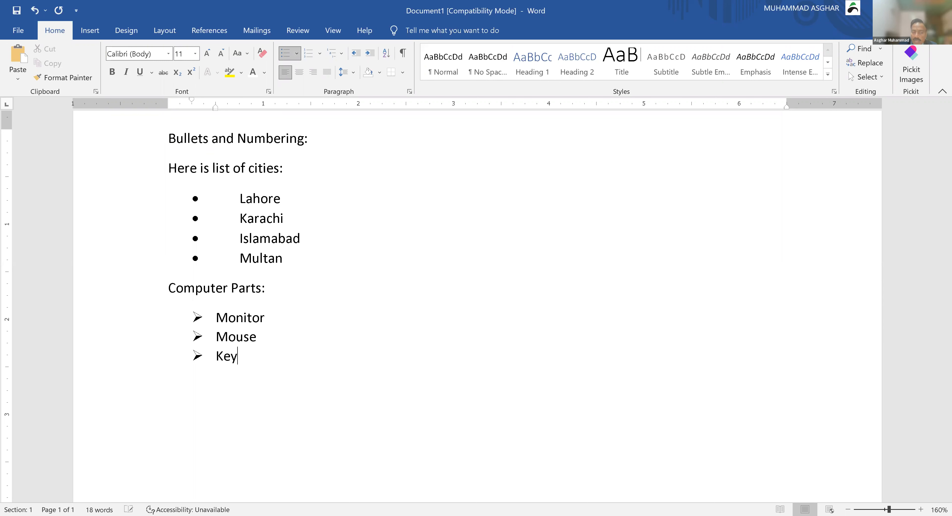
text(board)
key(Return)
text(CP)
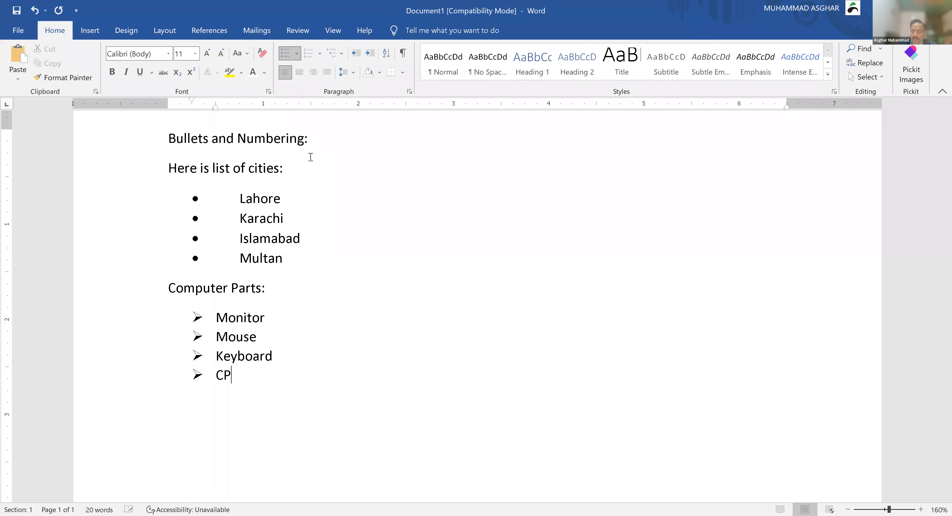
text(U)
key(Return)
text(Printer)
key(Return)
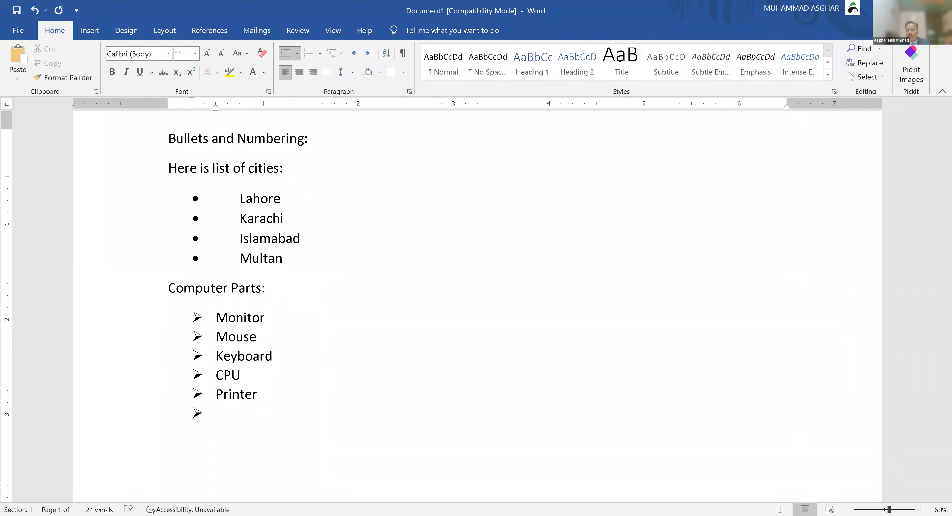
key(Return)
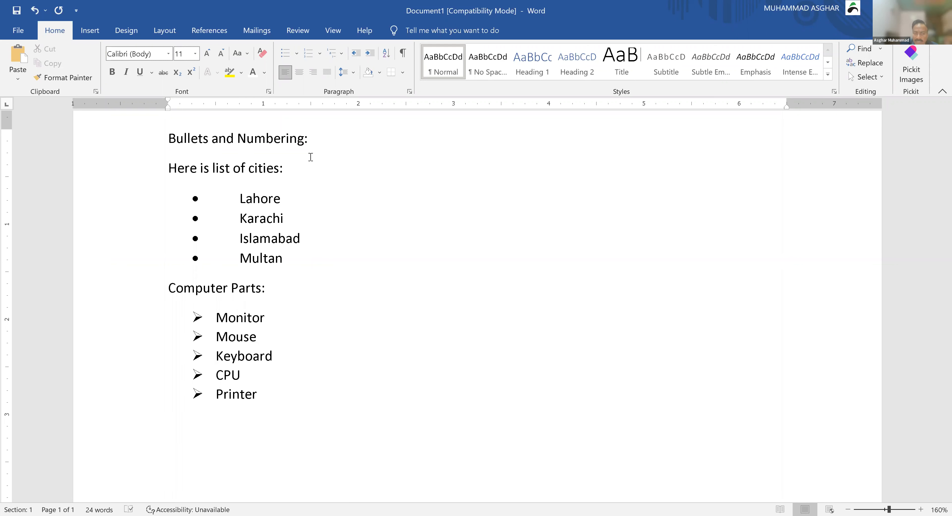
text(Something like:)
key(Return)
Step: Start a '*' round-bulleted list of Laksjd, Asdf, Asdf, Asdf and Asdfasdf, then end it
scroll(494, 292, down, 1)
scroll(494, 291, down, 3)
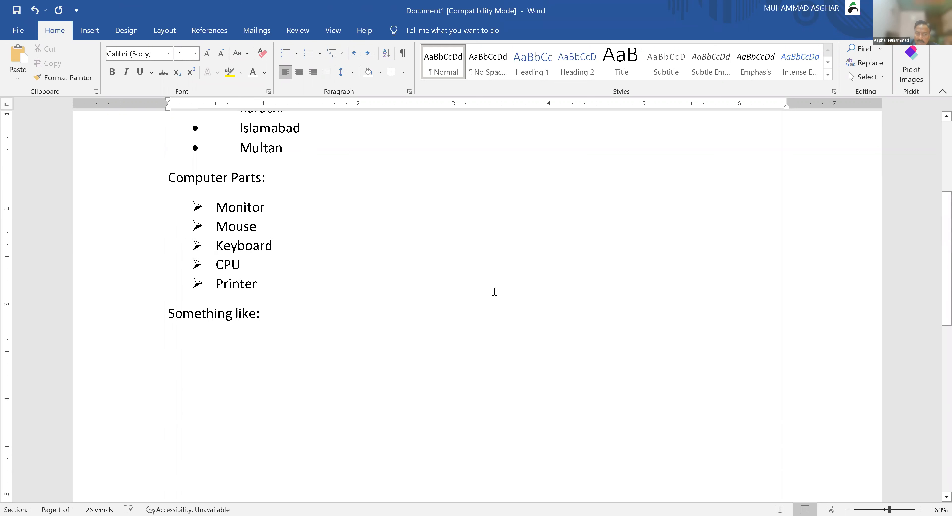
text(*)
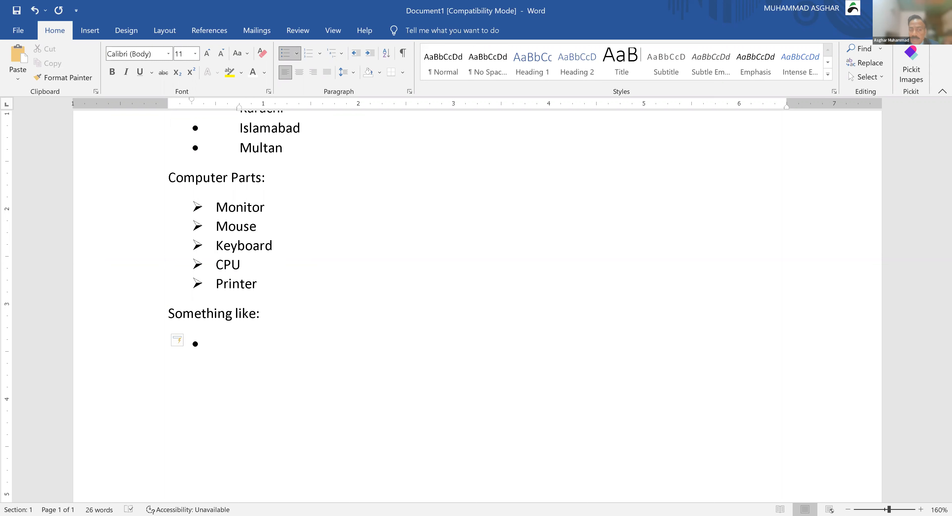
text(laksjd)
key(Return)
text(asdf)
key(Return)
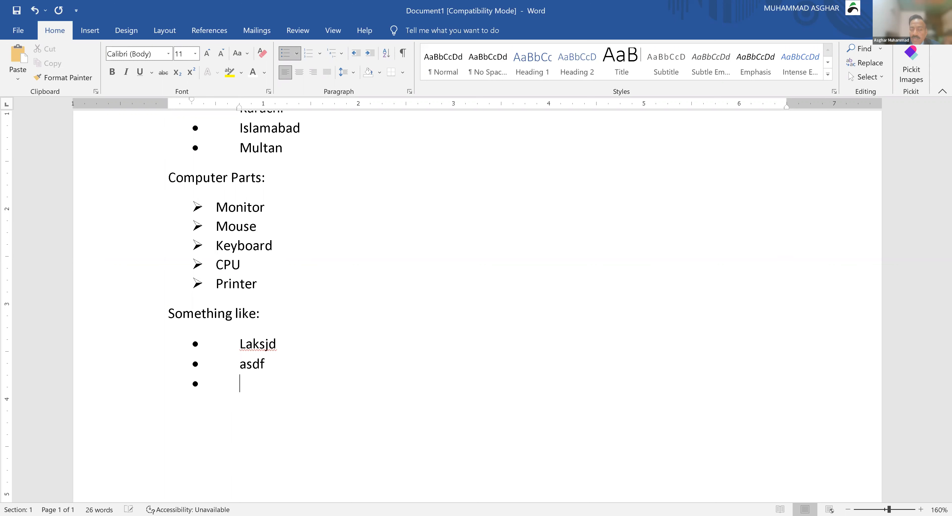
text(asdf)
key(Return)
text(asdf)
key(Return)
text(asdfasdf)
key(Return)
key(Return)
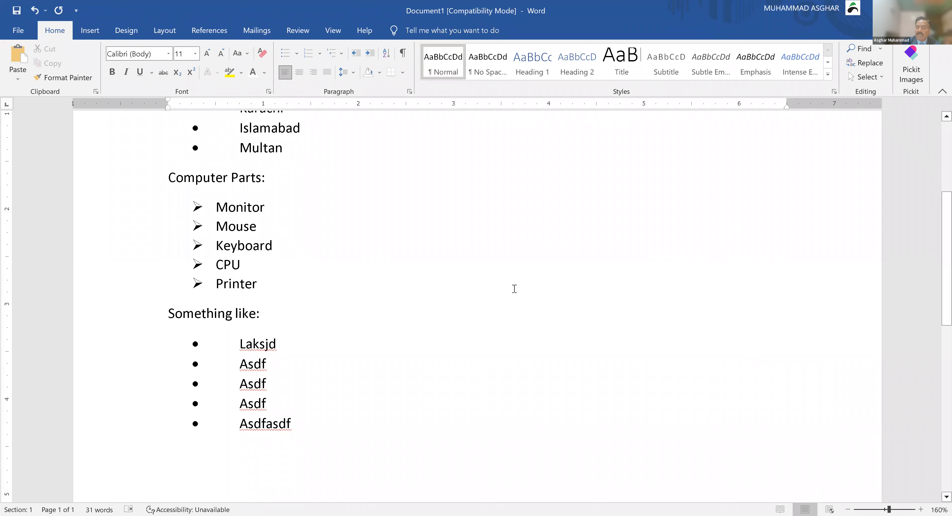
scroll(514, 289, down, 1)
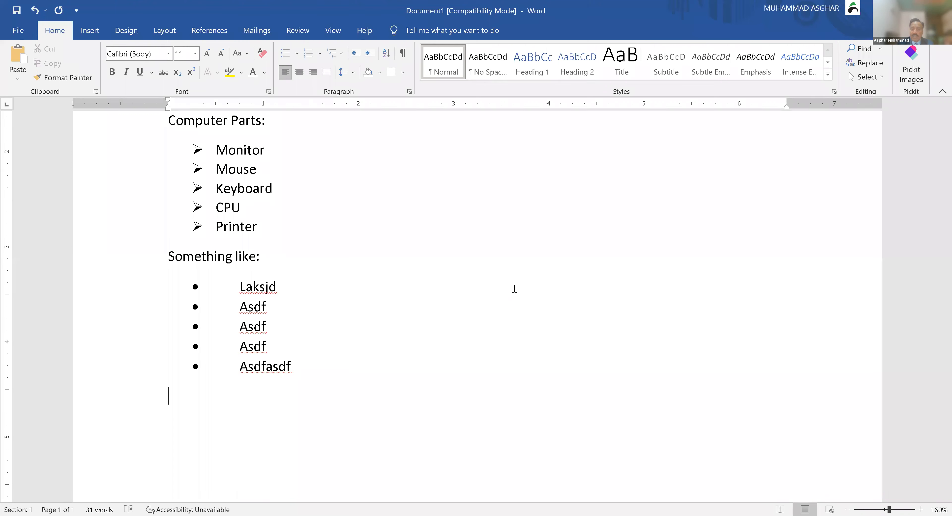
Step: Switch the Laksjd–Asdfasdf list to diamond bullets from the Bullet Library
drag(305, 362, 225, 298)
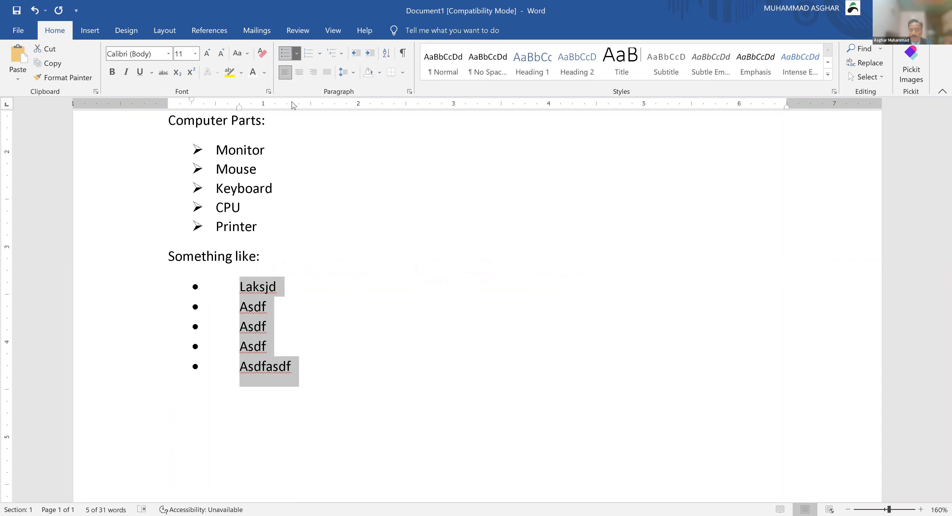
click(298, 54)
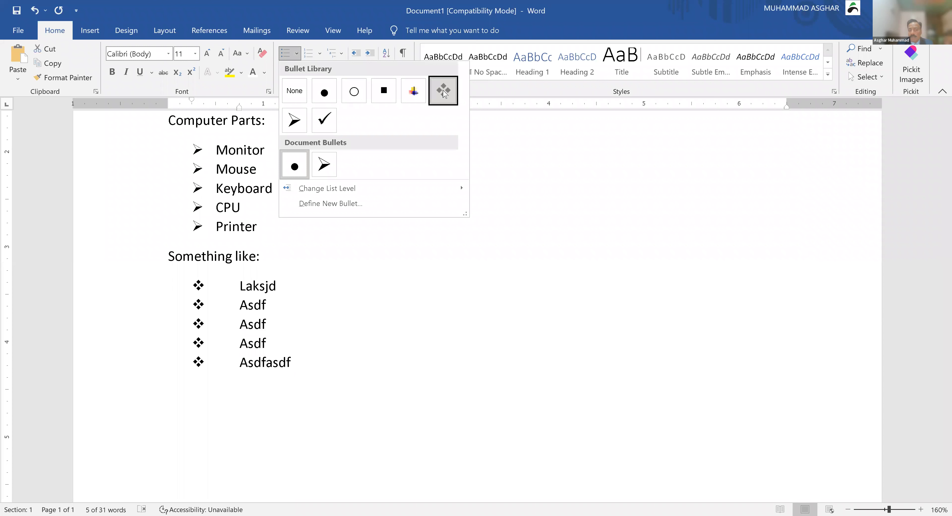
click(442, 274)
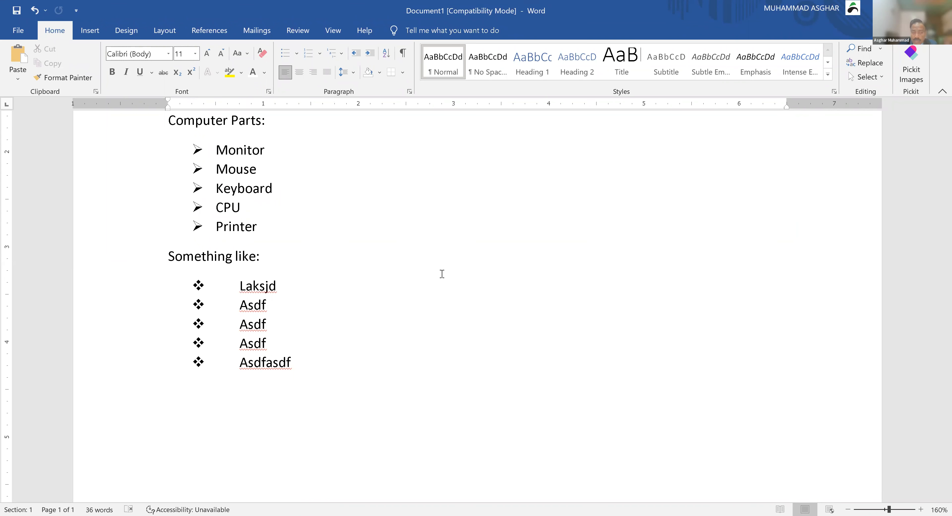
Step: Start a new page with the heading 'Name of Countries:', fixing the misspelling
key(ctrl+Return)
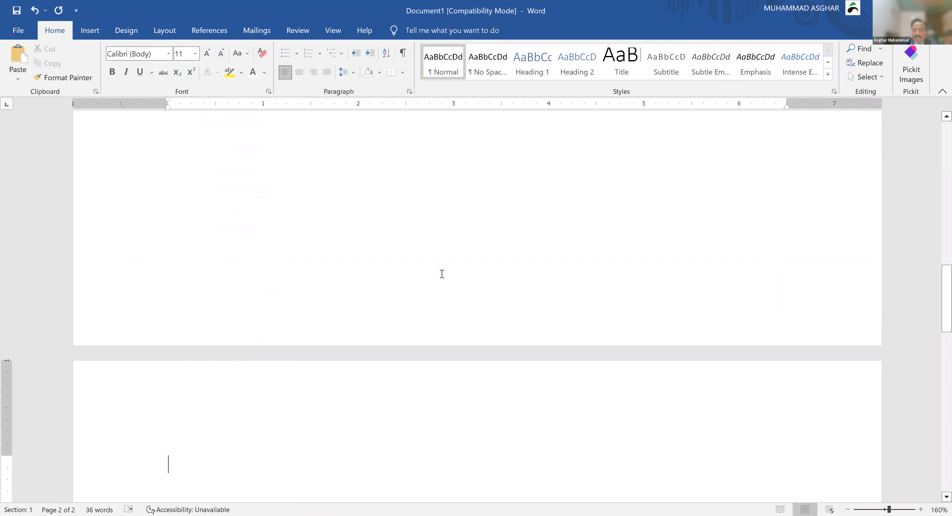
scroll(442, 274, down, 3)
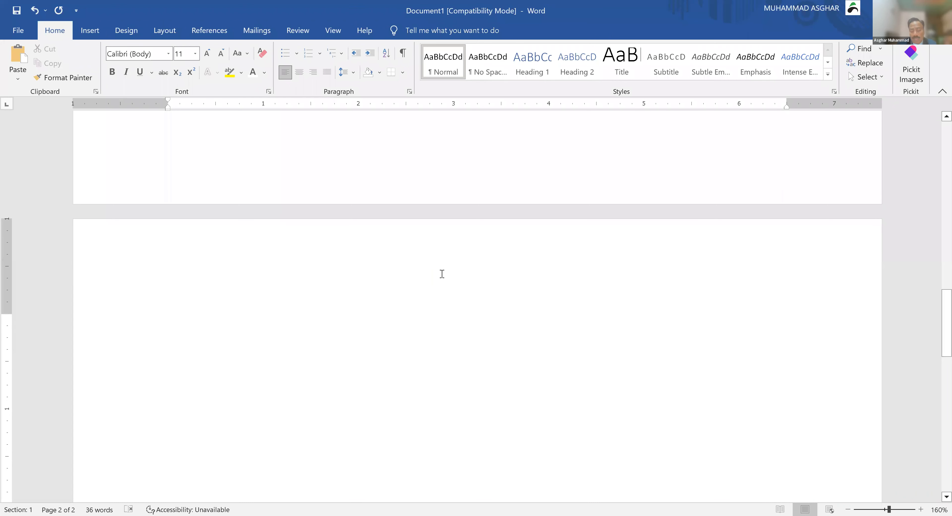
text(Name)
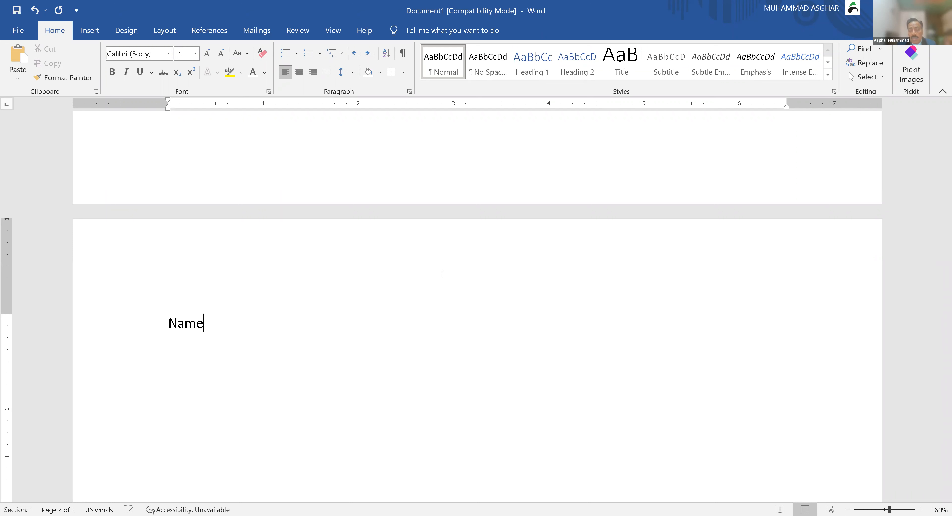
text( of Coutnries:)
key(Left)
key(Left)
key(Left)
key(Left)
key(Left)
key(Left)
key(Left)
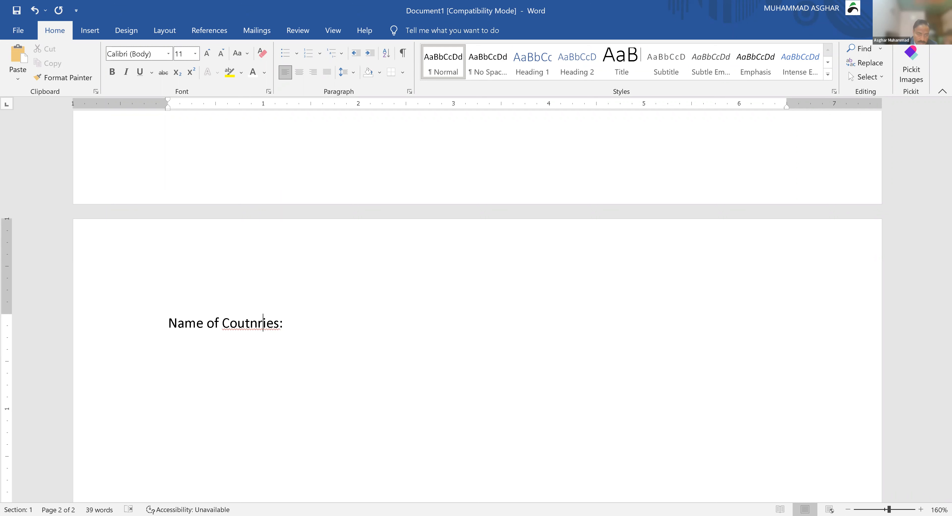
text(n)
key(Right)
key(Right)
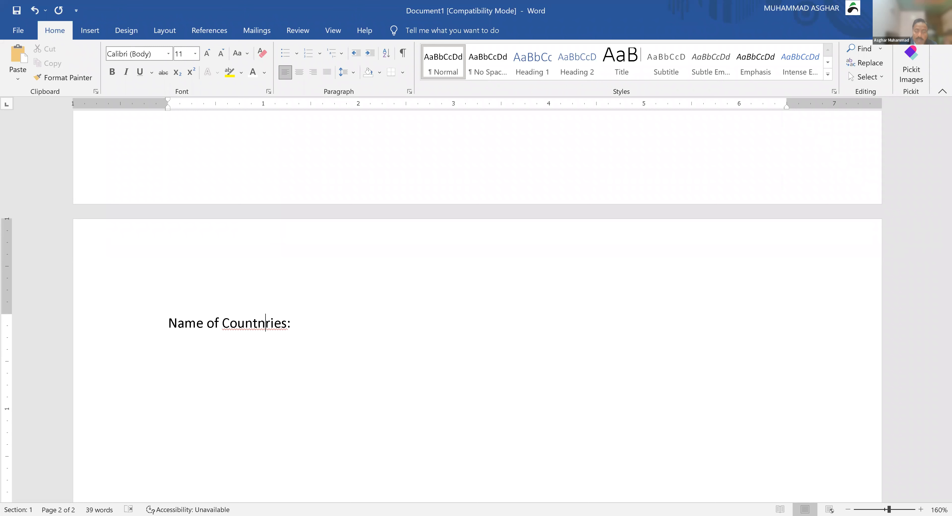
key(BackSpace)
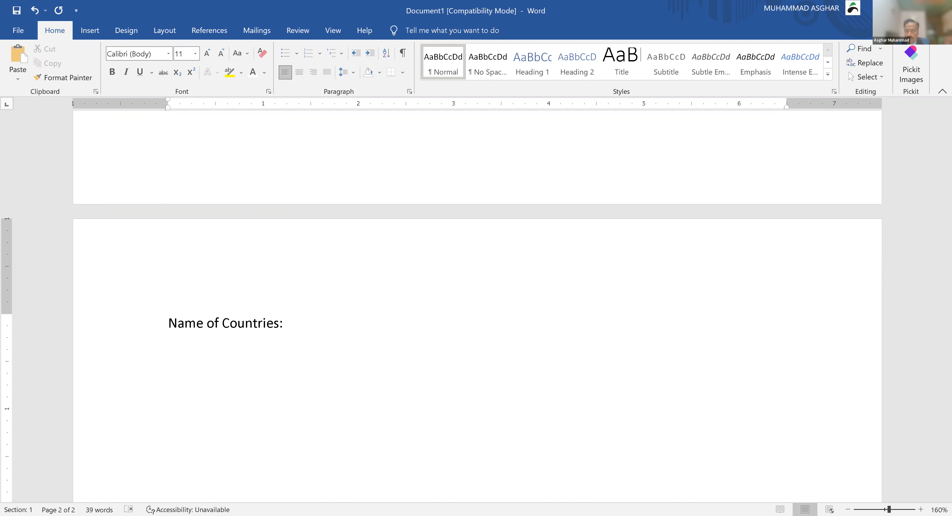
Step: Create a numbered list of Pakistan, England and Malaysia, then stop numbering
text(1)
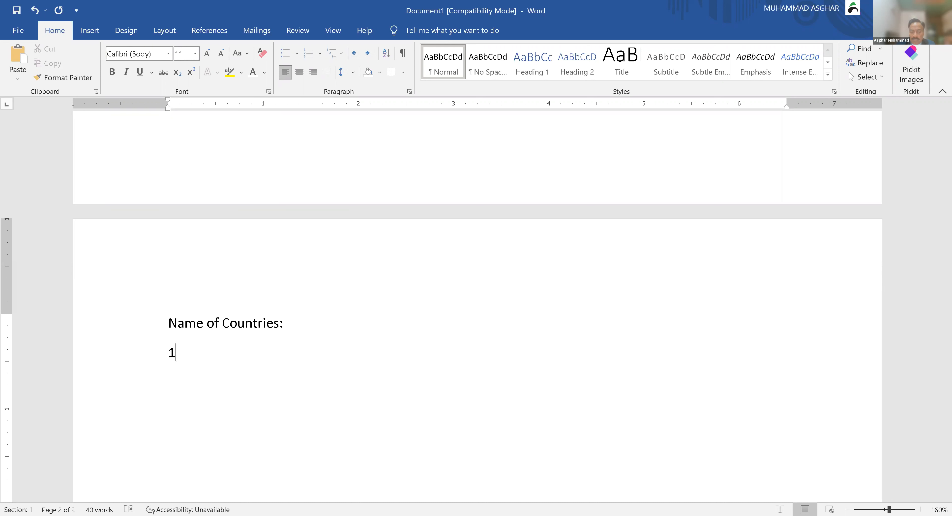
text(.)
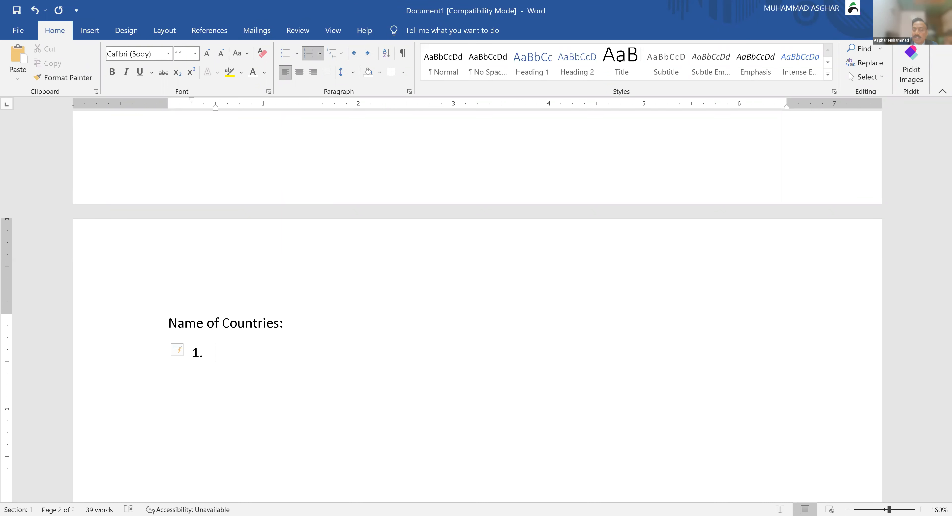
text( Pakistan)
key(Return)
text(E)
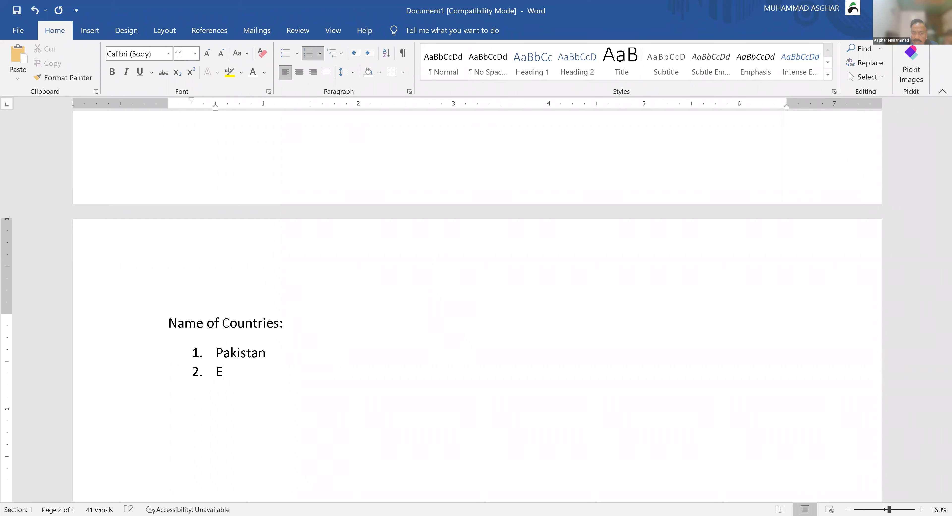
text(ngland)
key(Return)
text(Mala)
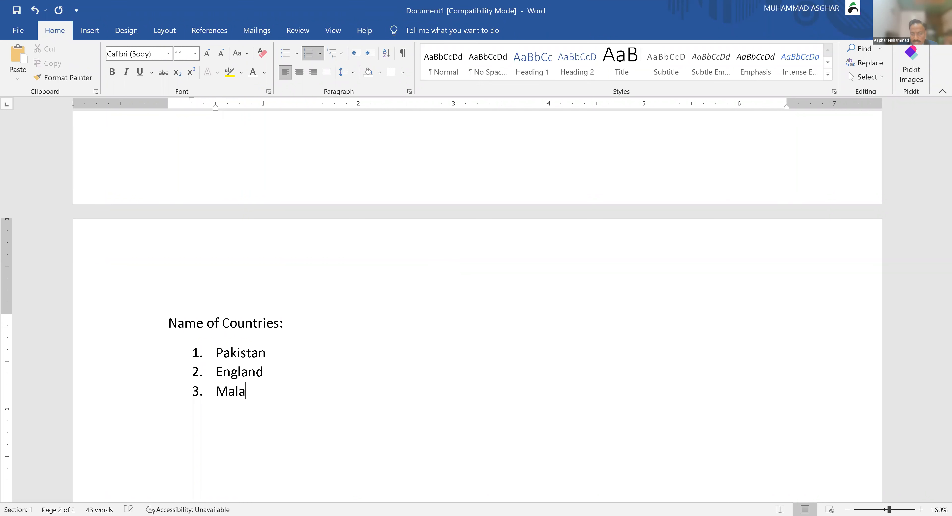
text(ysia)
key(Return)
key(Return)
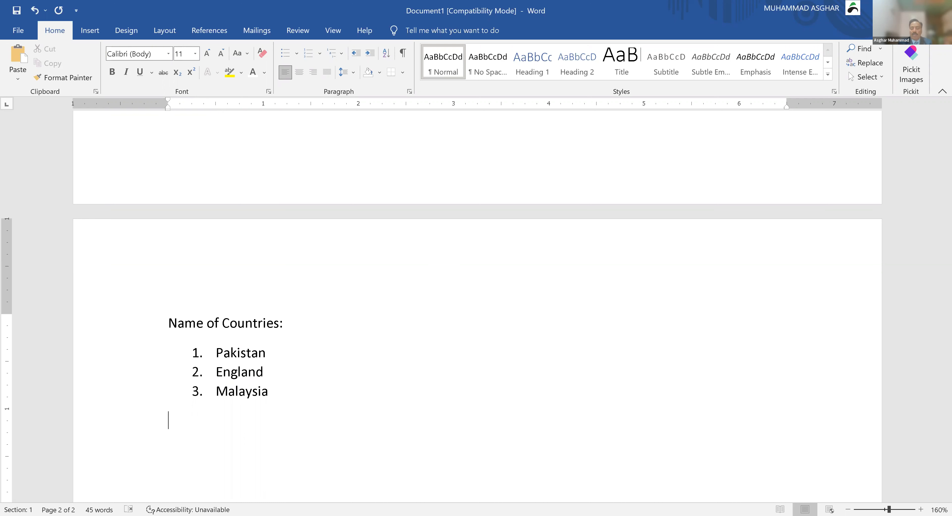
Step: Add 'Fruits:' with a lettered list a. Mango, Orange, Banana, then begin the next heading
text(Fruits:)
key(Return)
text(a)
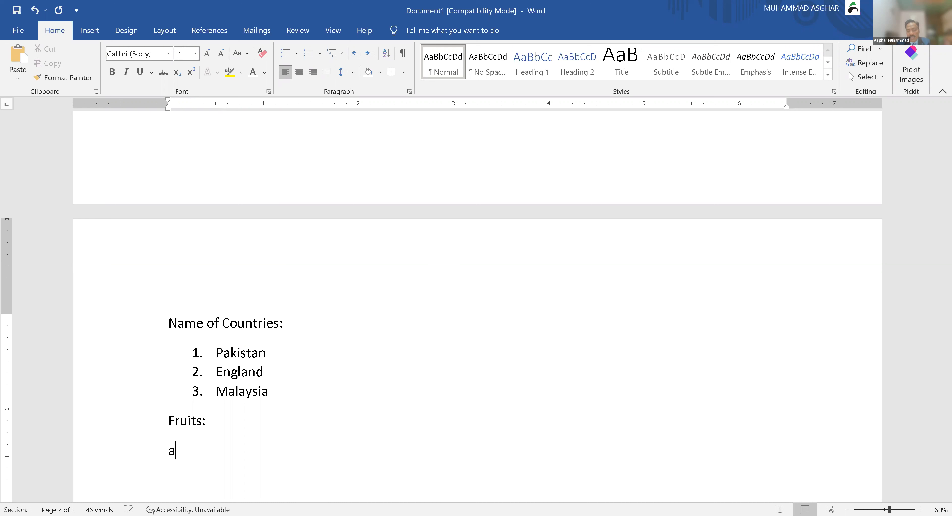
text(. M)
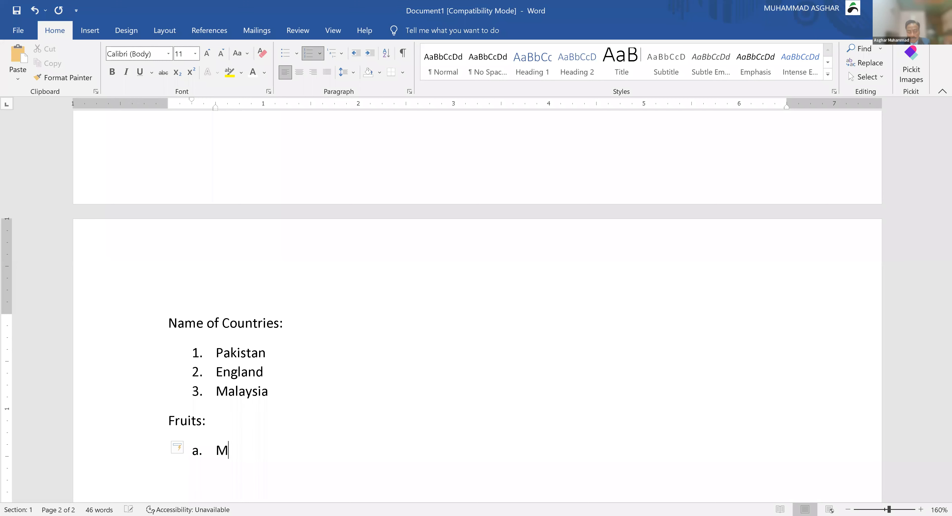
text(ango)
key(Return)
text(Orange)
key(Return)
text(Banana)
key(Return)
key(Return)
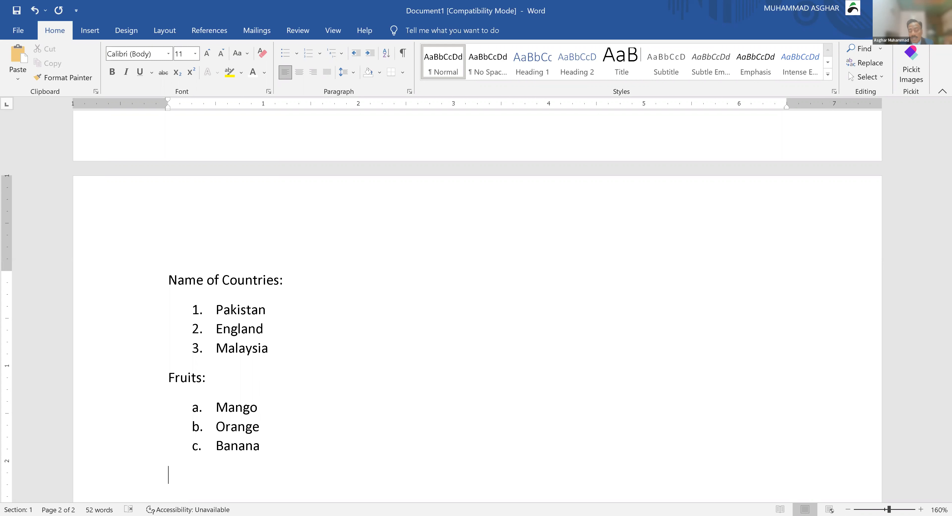
text(Romai)
Step: Correct the heading to 'Romans:' and add an i–viii roman-numeral list of placeholder entries
key(BackSpace)
text(s)
key(BackSpace)
text(n)
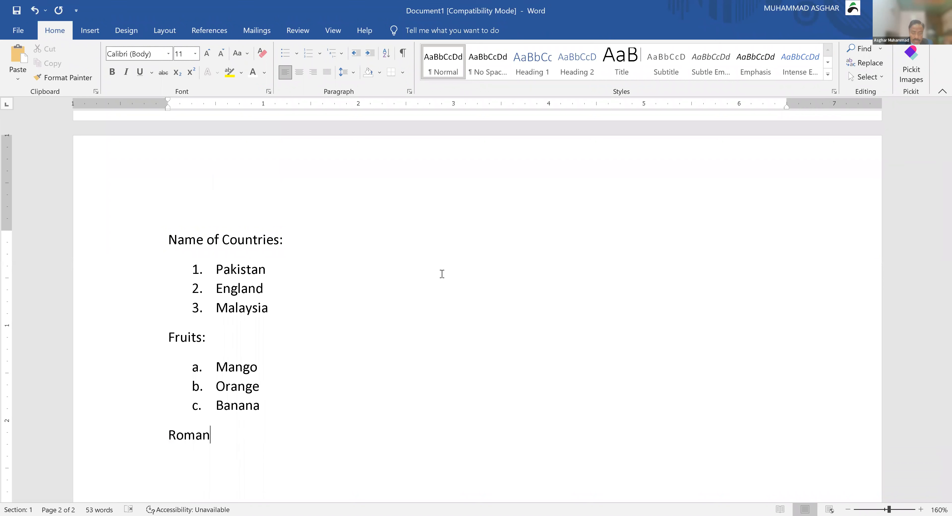
text(s:)
key(Return)
scroll(477, 306, down, 3)
text(i)
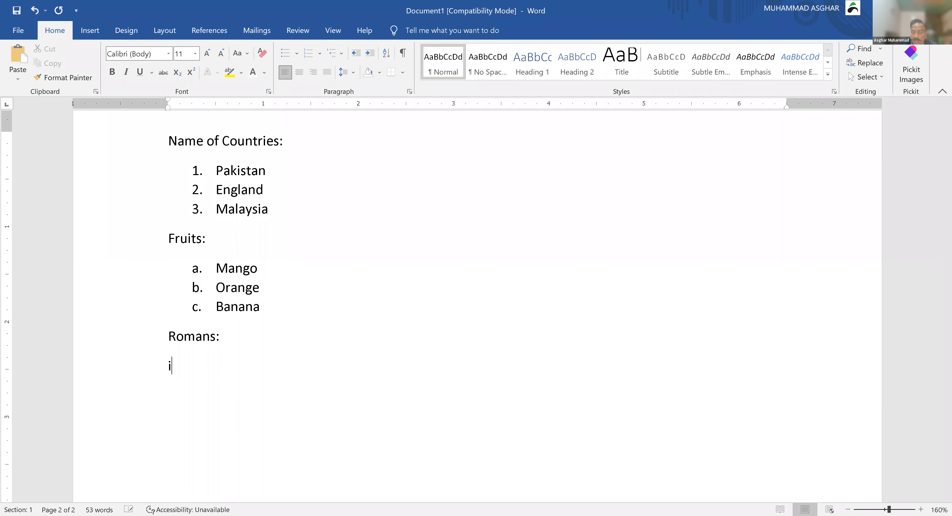
text(. lasdkjfa)
key(Return)
text(sd)
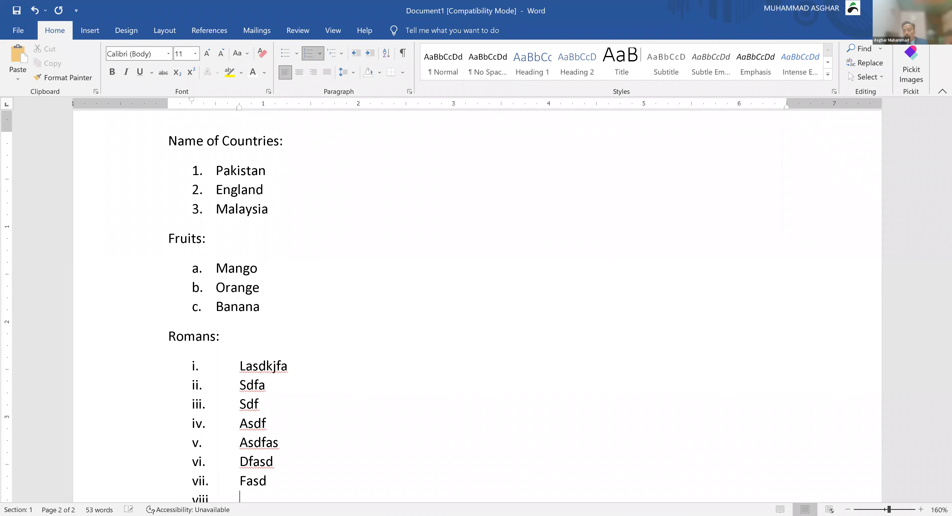
text(fa sdf asdf asdfas dfasd fasd f)
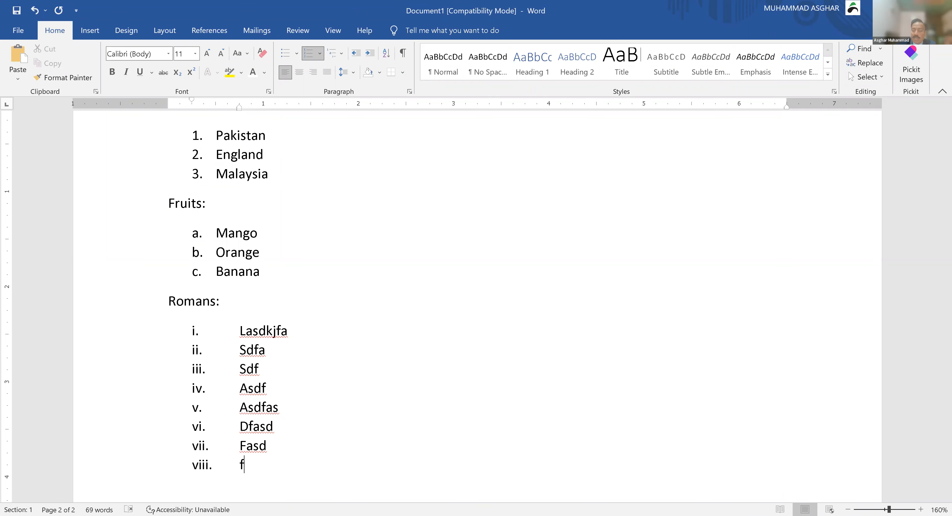
key(Return)
key(Return)
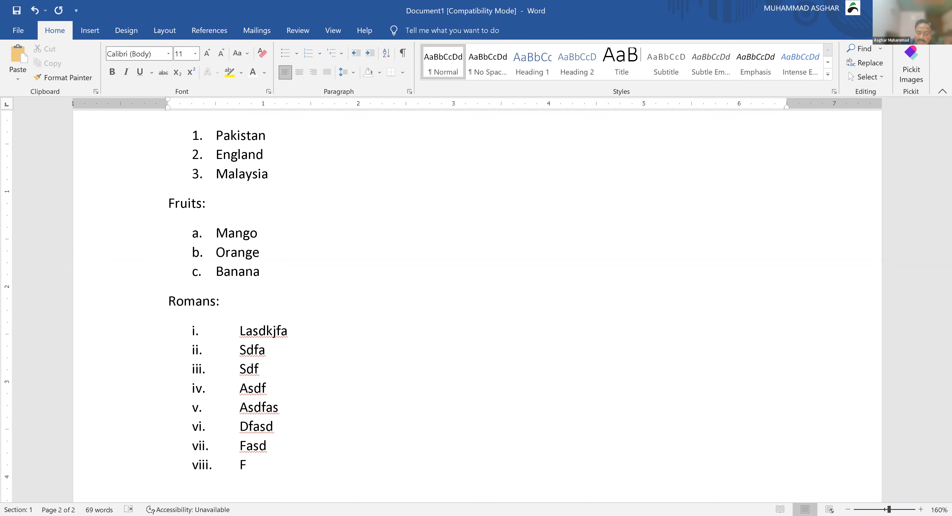
Step: Type 'Caps:' and start an uppercase A–F lettered list of placeholder entries
text(Caps:)
key(Return)
text(A)
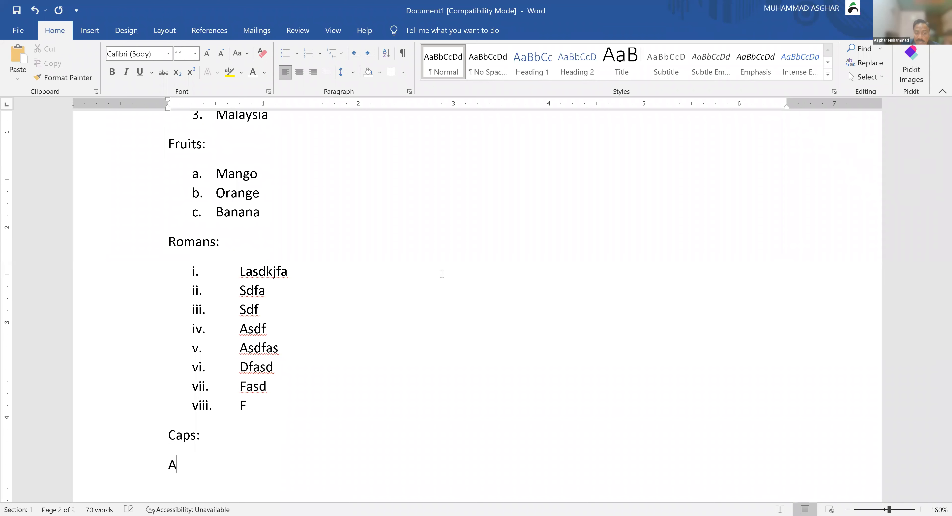
text(. alsdkjfasd)
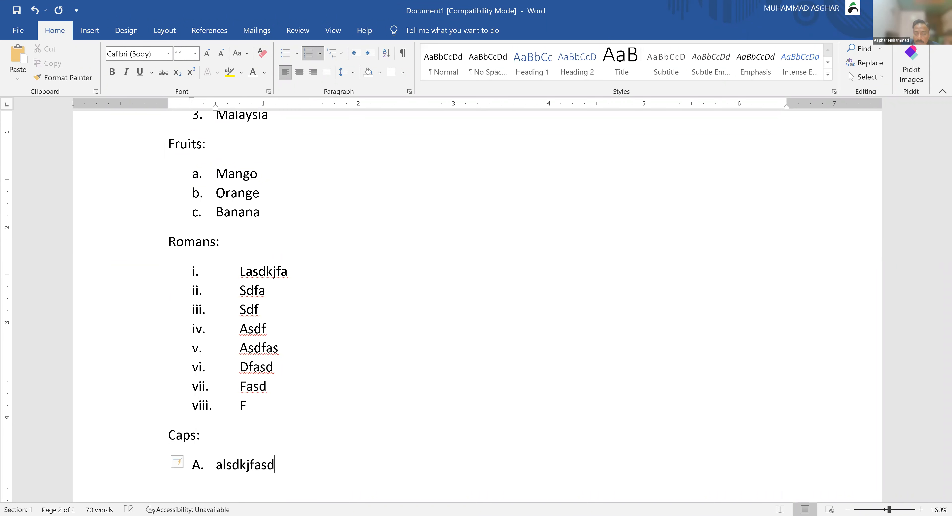
text(f asdf asdf asdf asdf asdf)
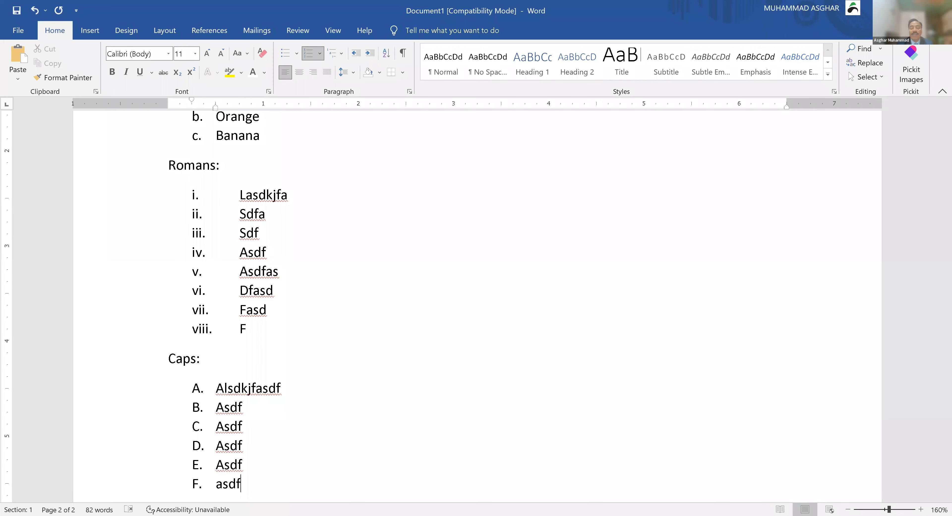
key(Return)
key(Return)
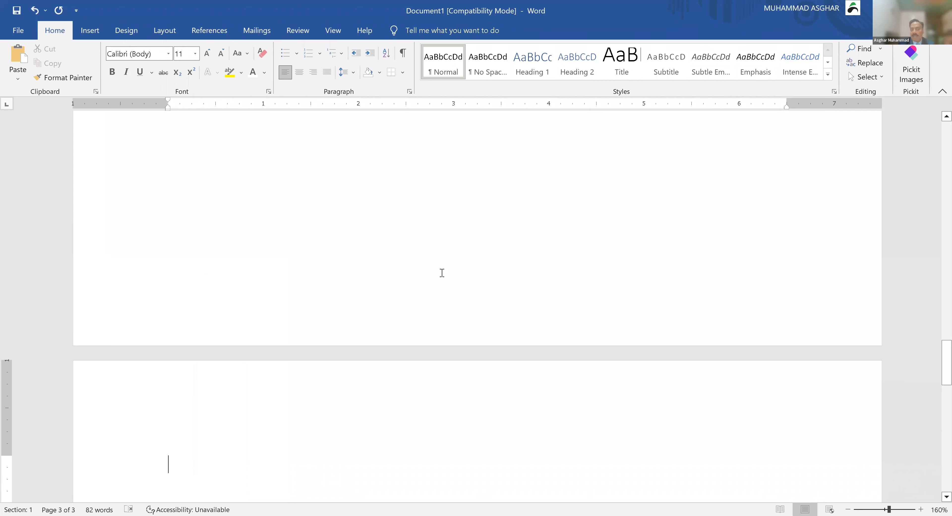
Step: Collapse the ribbon and bring the blank third page into view
scroll(442, 273, down, 5)
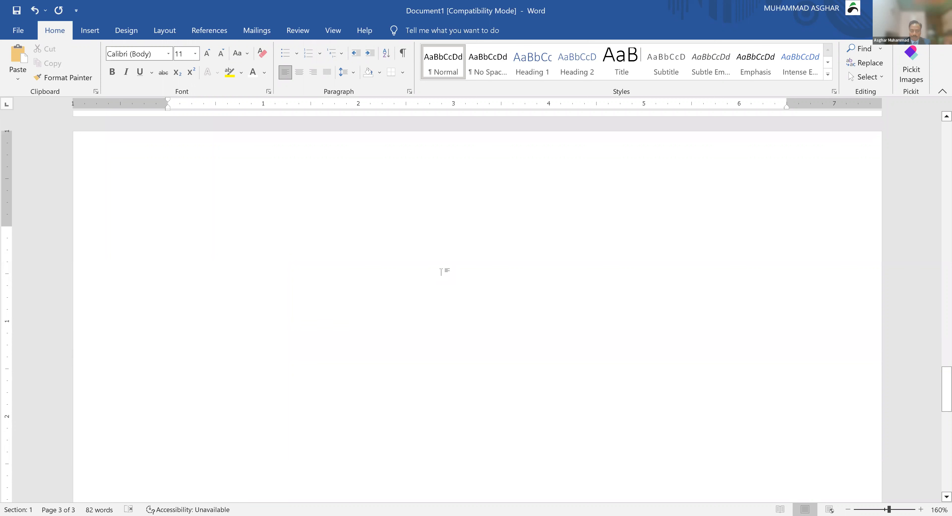
scroll(442, 269, down, 1)
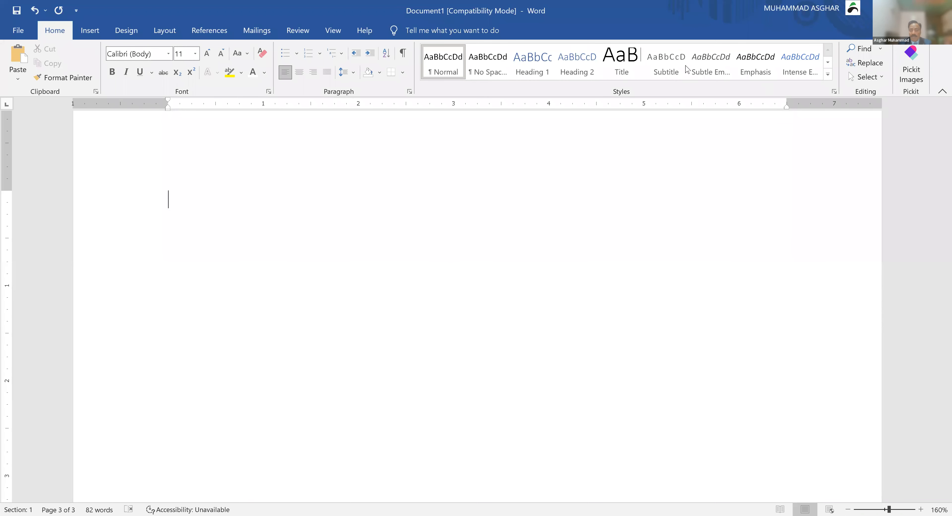
double_click(58, 33)
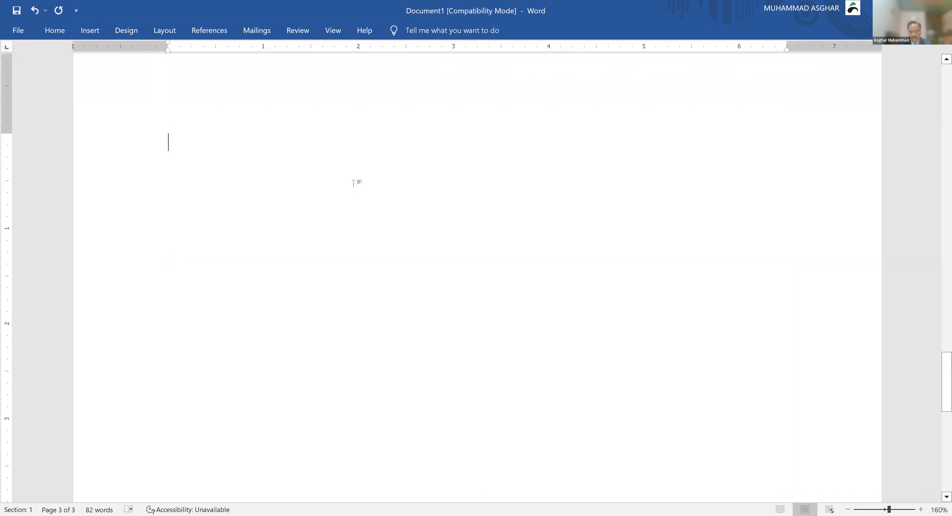
scroll(353, 183, down, 1)
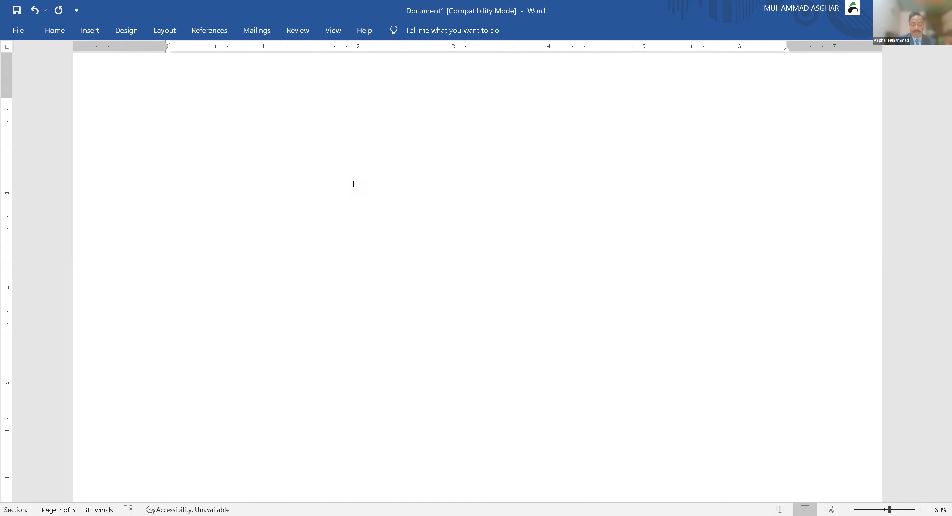
Step: Start an automatic numbered list with Lahore, Punjab, Clifton and KPK
text(1.)
key(space)
text(La)
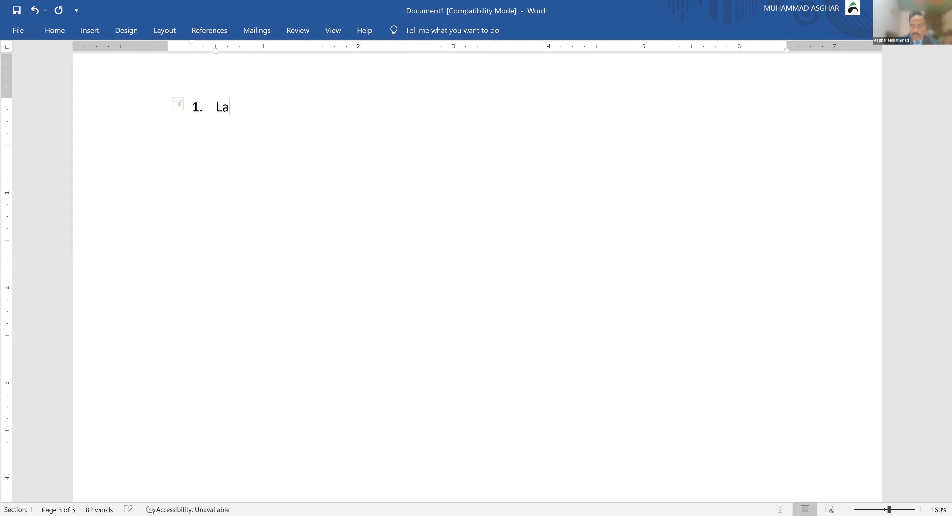
text(hore)
key(Return)
text(Pu)
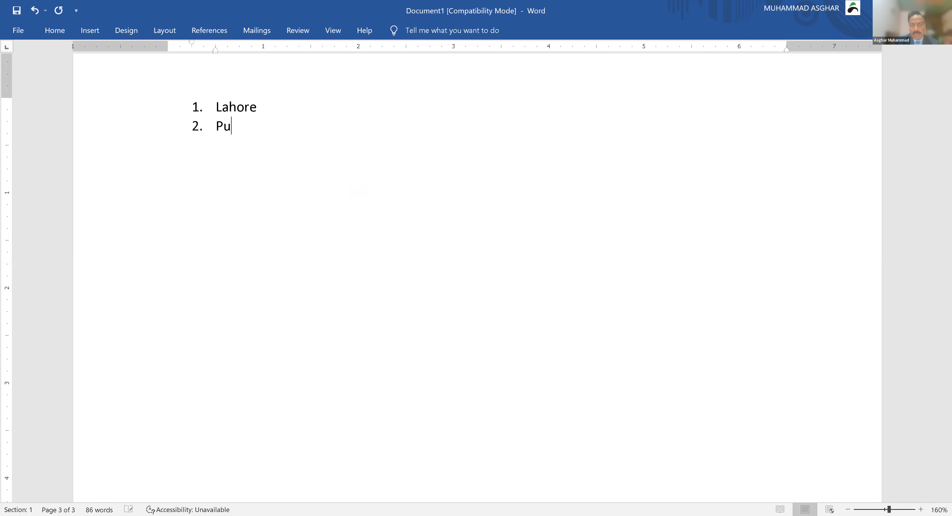
text(njab)
key(Return)
text(Clifton)
key(Return)
text(P)
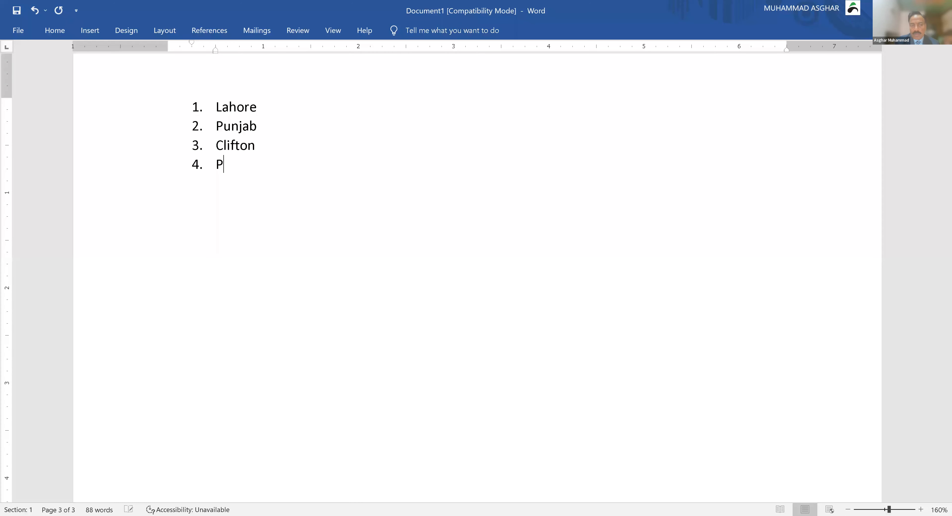
key(BackSpace)
text(K)
text(PK)
Step: Continue the list with Sindh, Islamabad, Gulberg, Karachi, Peshawar, Quetta, Multan and Baluchistan
key(Return)
text(Sindh)
key(Return)
text(Islamabad)
key(Return)
text(D)
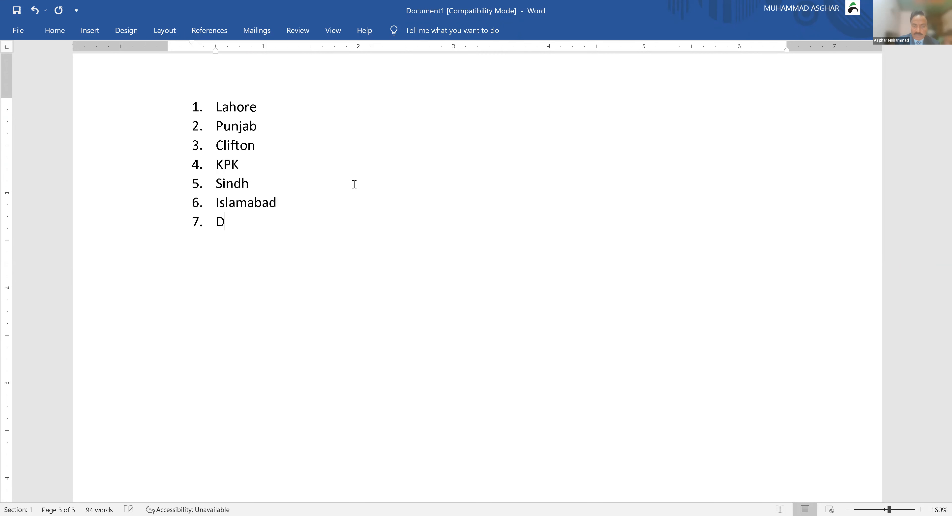
key(BackSpace)
text(Gulberg)
key(Return)
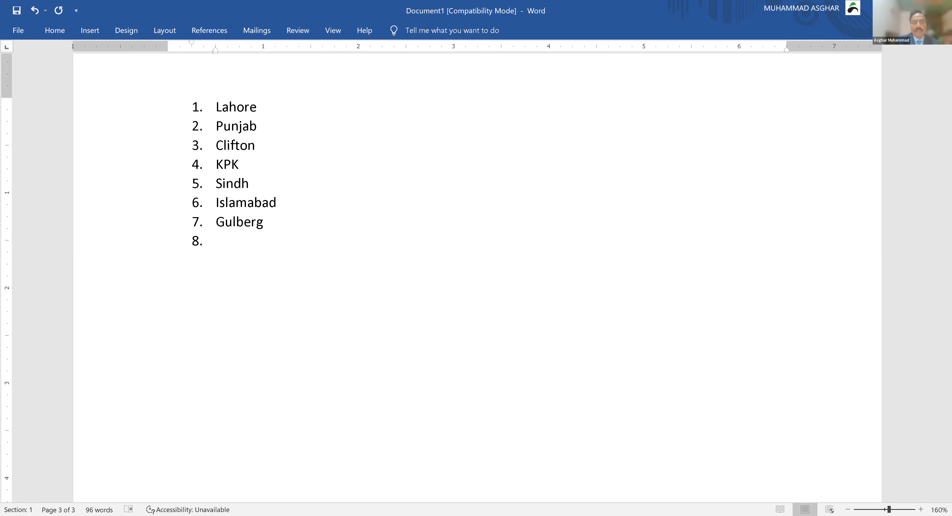
text(Karachi)
key(Return)
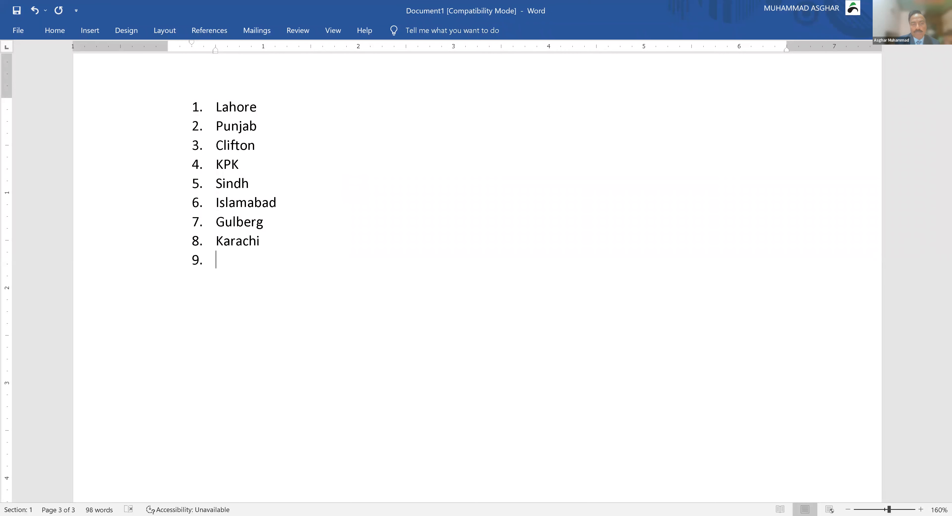
text(Peshawar)
key(Return)
text(Q)
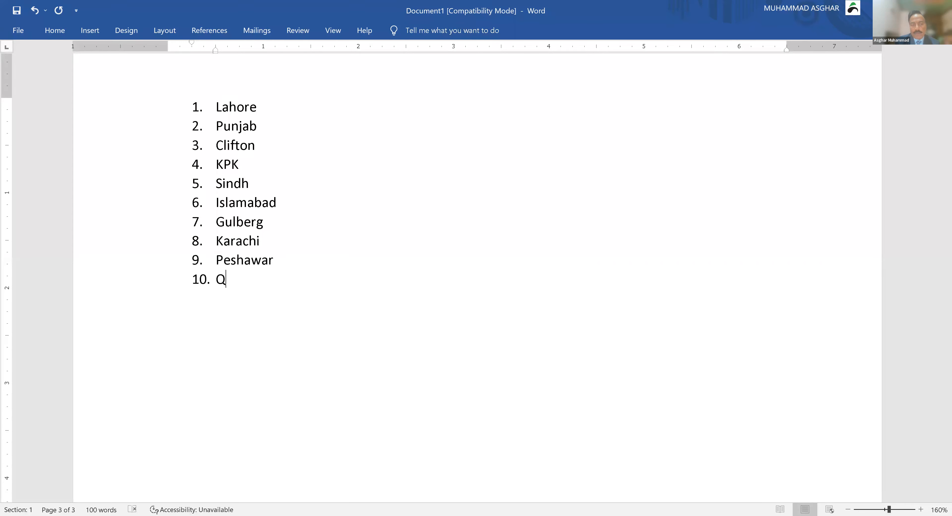
text(uetta)
key(Return)
text(M)
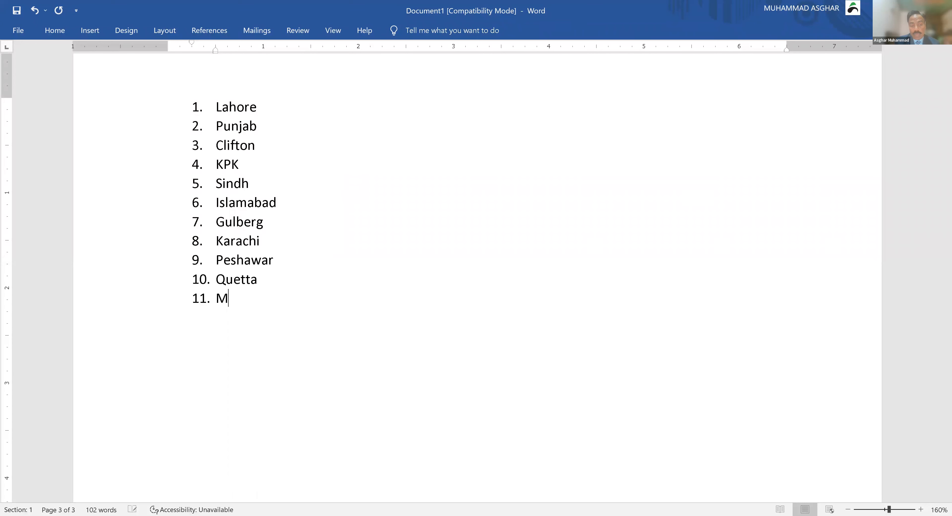
text(ultan)
key(Return)
text(Baluchistan)
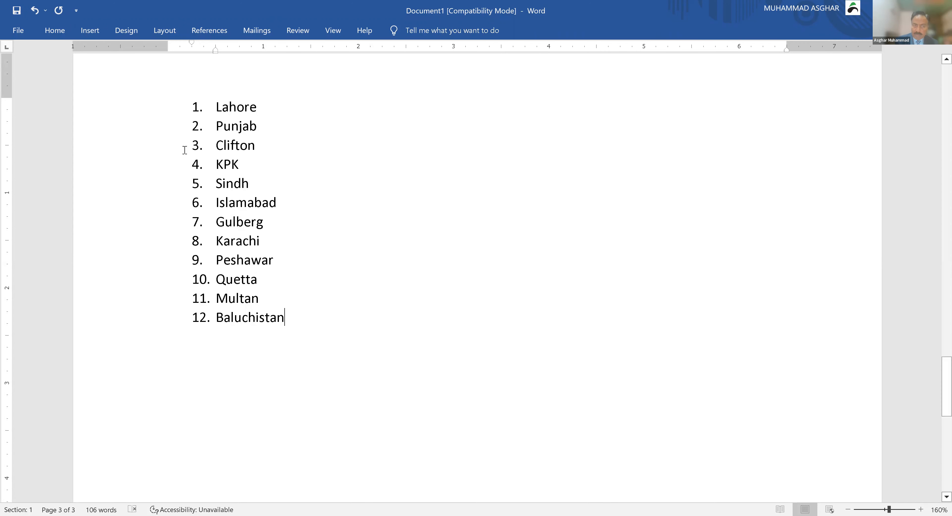
Step: Move Islamabad and Punjab to the top, then demote Lahore to sub-item a. under Punjab
click(247, 203)
key(alt+shift+Up)
key(alt+shift+Up)
key(alt+shift+Up)
key(alt+shift+Up)
key(alt+shift+Up)
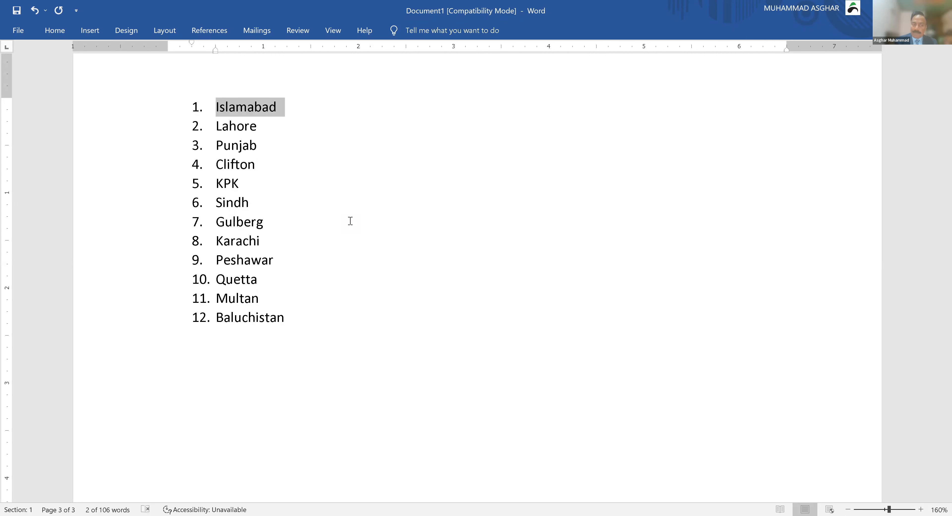
click(240, 145)
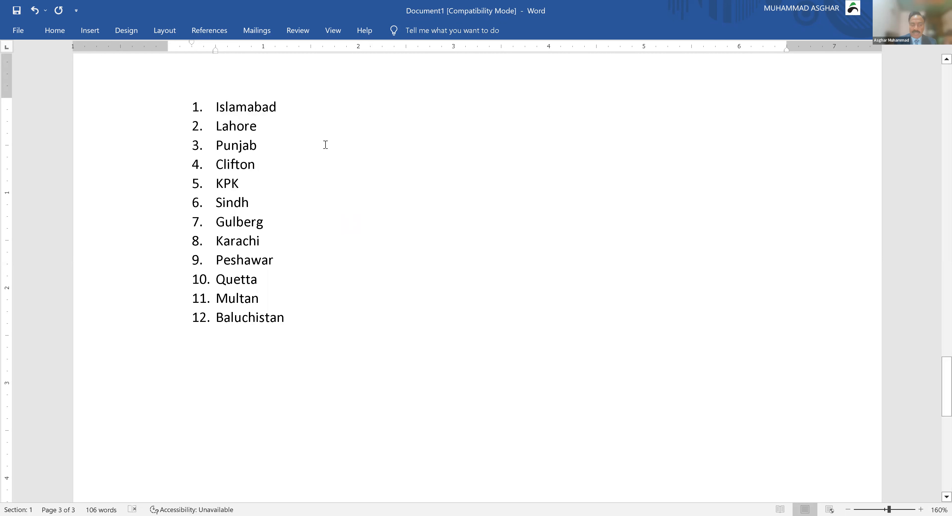
key(alt+shift+Up)
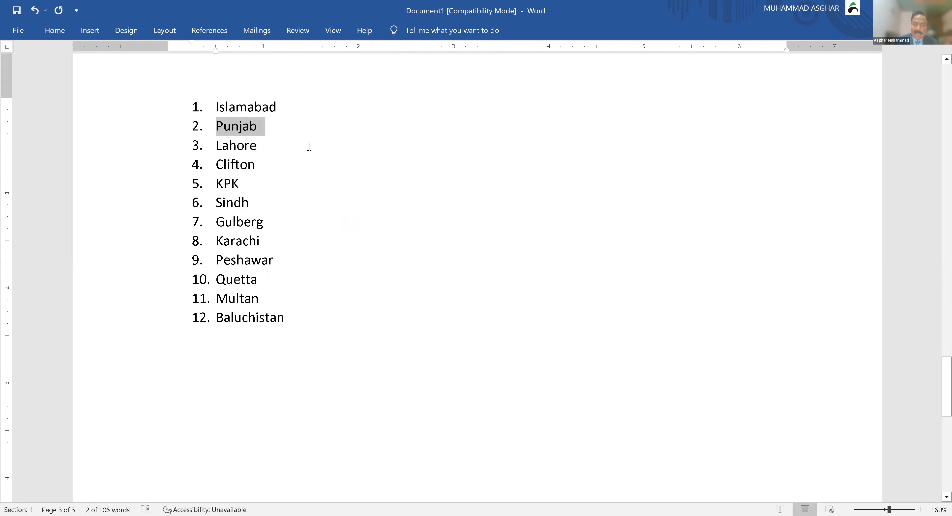
click(244, 145)
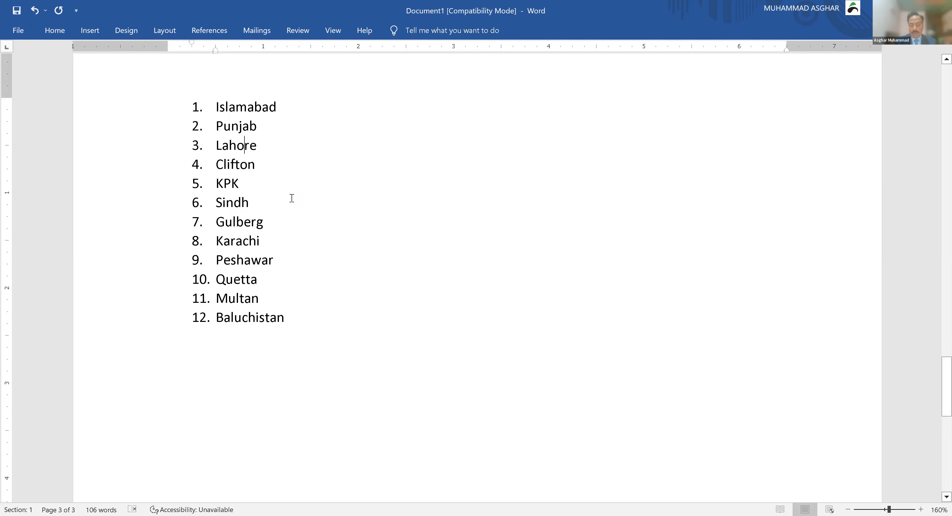
key(Tab)
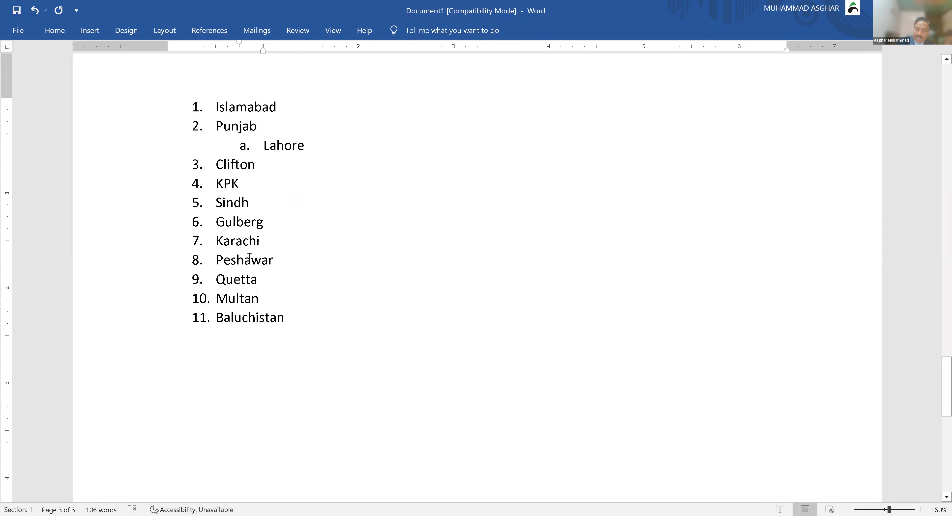
Step: Move Sindh up to item 3 and nest Karachi under it, with Clifton one level deeper
click(232, 198)
key(alt+shift+Up)
key(alt+shift+Up)
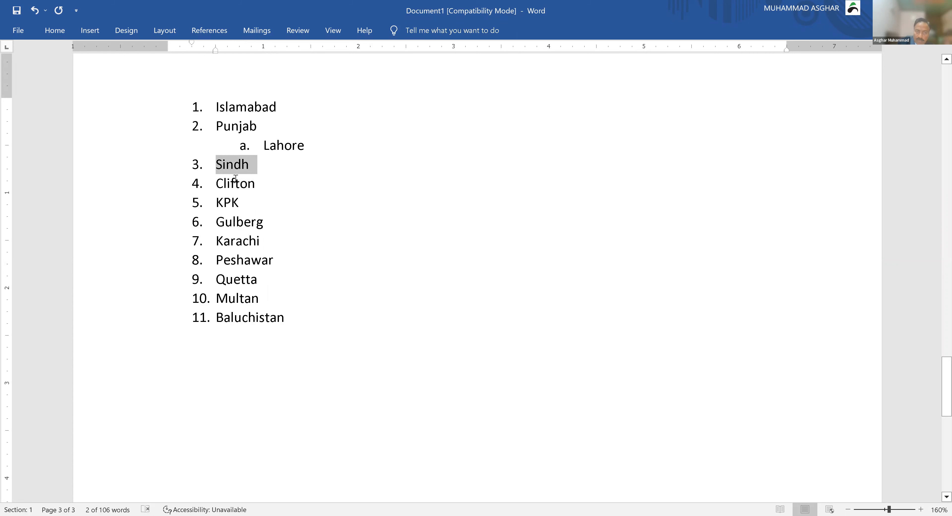
click(235, 248)
key(alt+shift+Up)
key(alt+shift+Up)
key(alt+shift+Up)
key(alt+shift+Right)
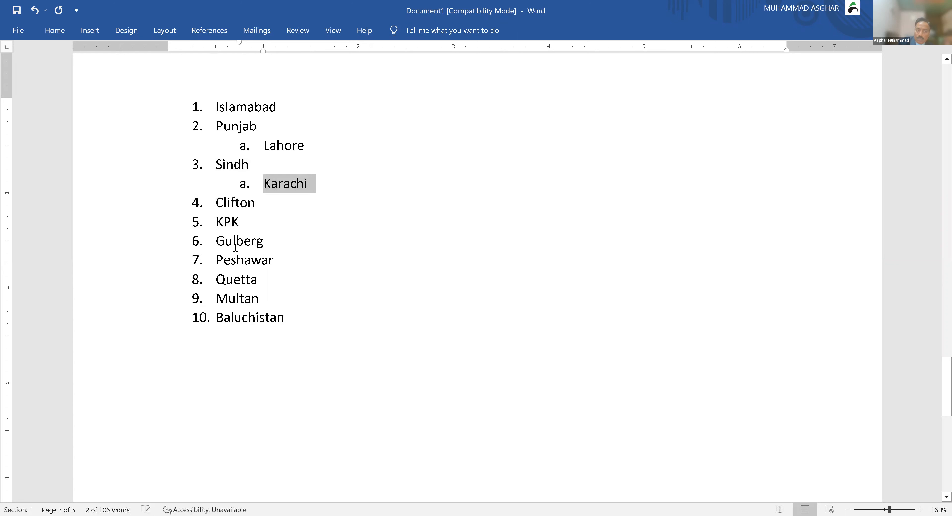
key(Down)
key(Left)
key(alt+shift+Right)
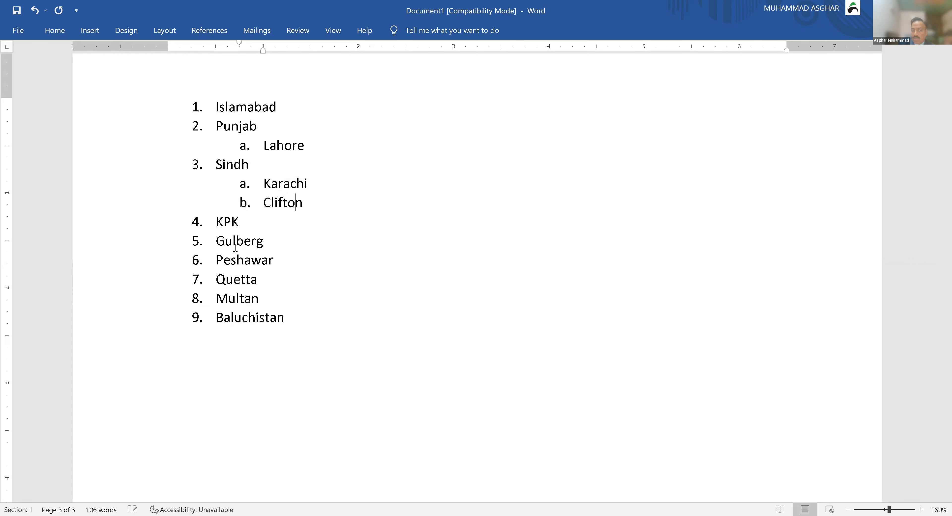
key(alt+shift+Right)
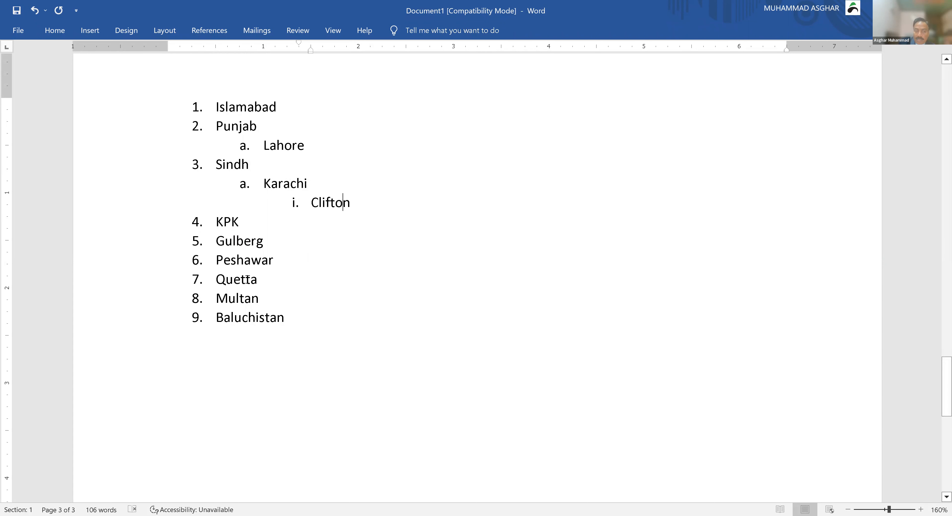
Step: Nest Peshawar under KPK and Gulberg one level deeper beneath Lahore
triple_click(251, 261)
key(alt+shift+Up)
key(alt+shift+Right)
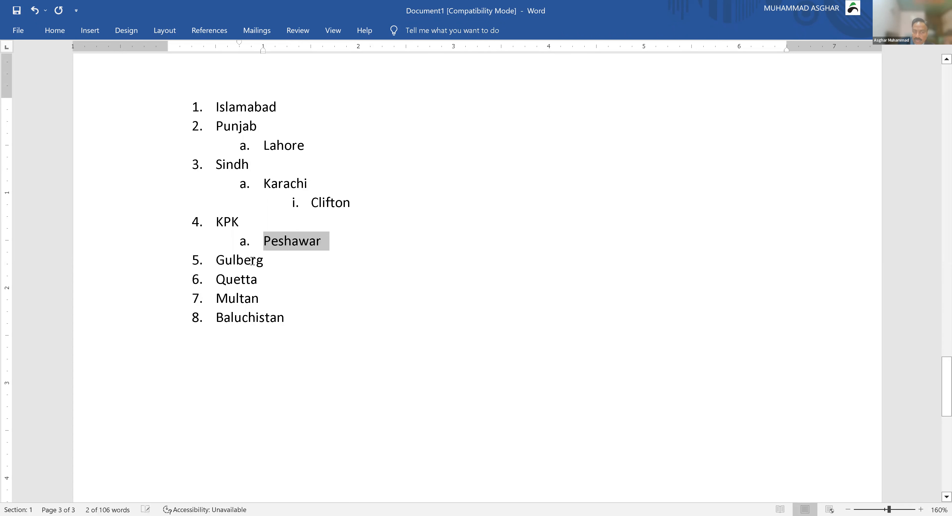
click(252, 261)
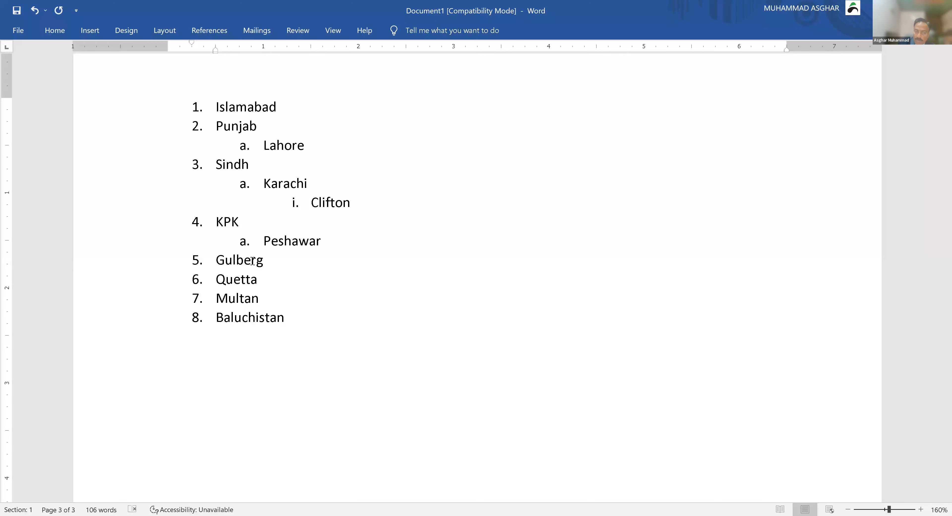
key(alt+shift+Up)
key(alt+shift+Up)
key(alt+shift+Up)
key(alt+shift+Up)
key(alt+shift+Up)
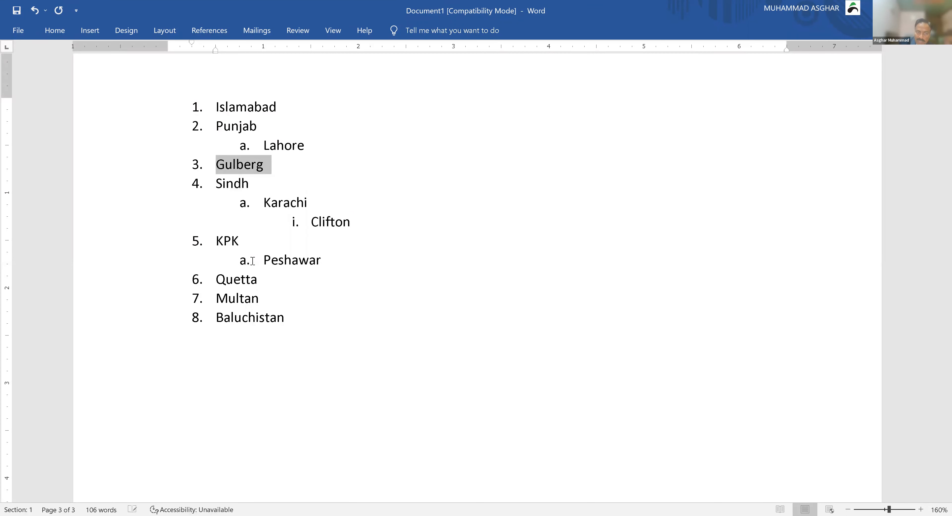
key(alt+shift+Right)
key(alt+shift+Right)
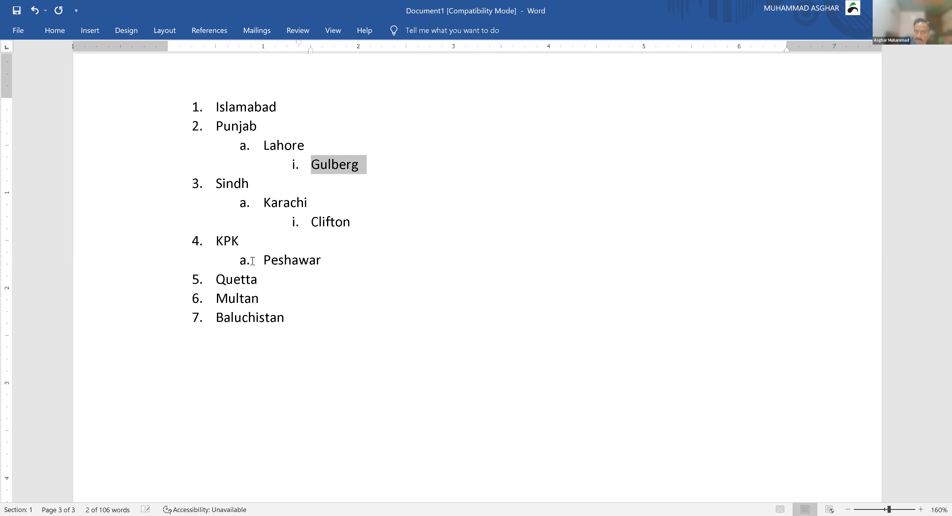
Step: Nest Quetta under Baluchistan and Multan under Punjab as sub-items
click(244, 282)
key(alt+shift+Down)
key(alt+shift+Down)
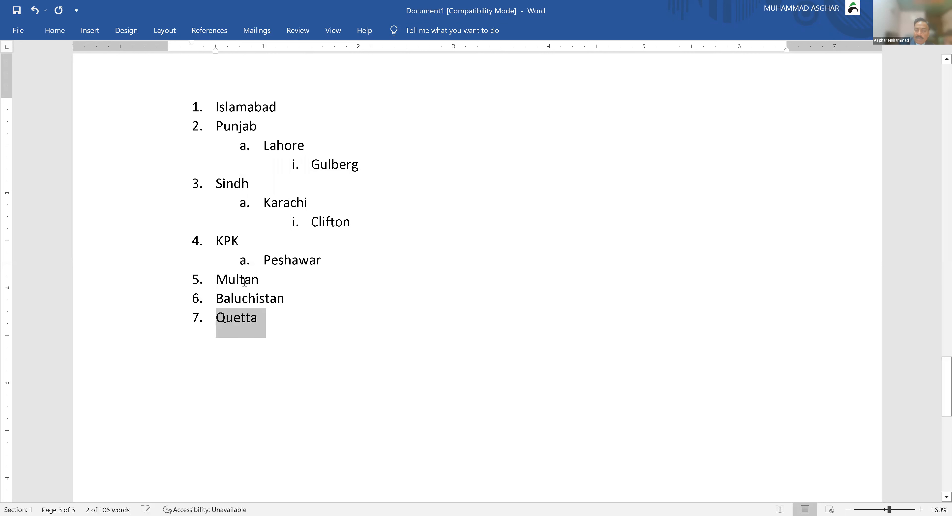
key(Down)
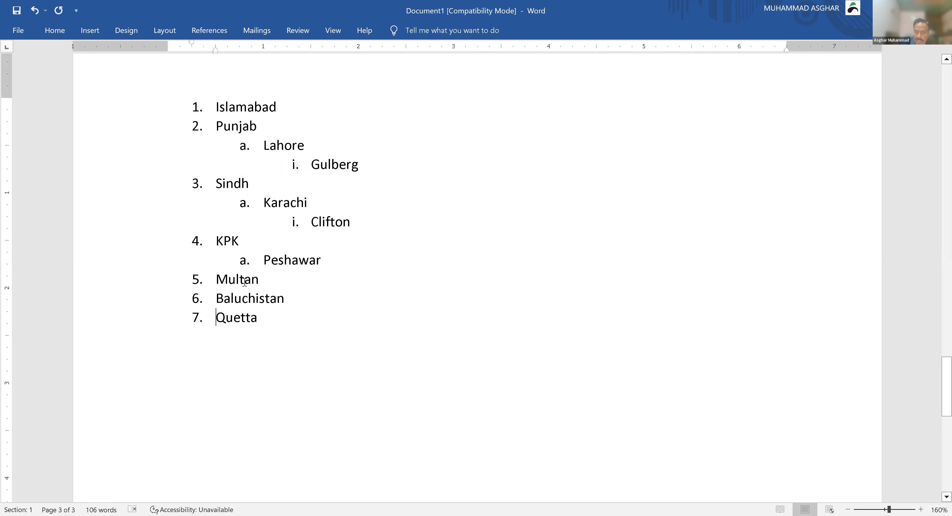
key(Tab)
key(Up)
key(Up)
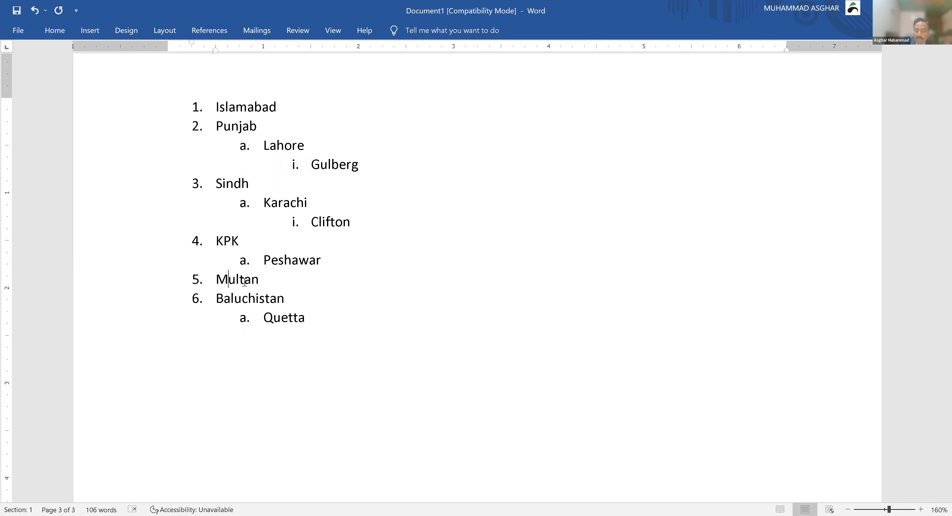
key(alt+shift+Up)
key(alt+shift+Up)
key(alt+shift+Up)
key(alt+shift+Up)
key(alt+shift+Up)
key(Tab)
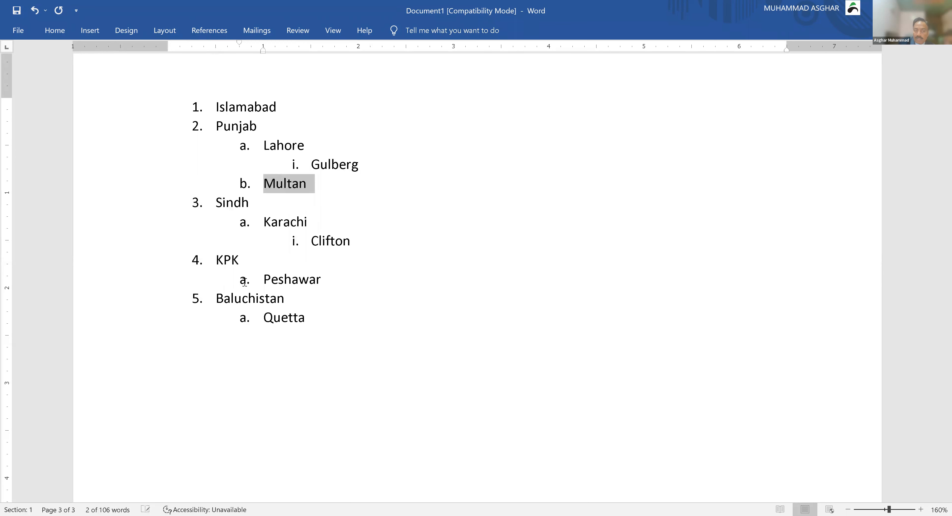
click(332, 276)
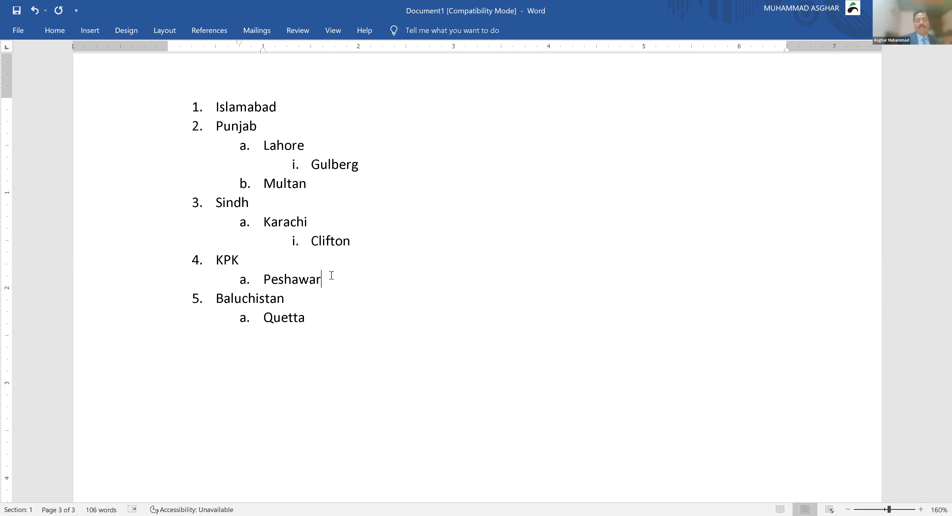
Step: Add Hyderabad as sub-item b. under Sindh and start an empty item after Multan
click(365, 240)
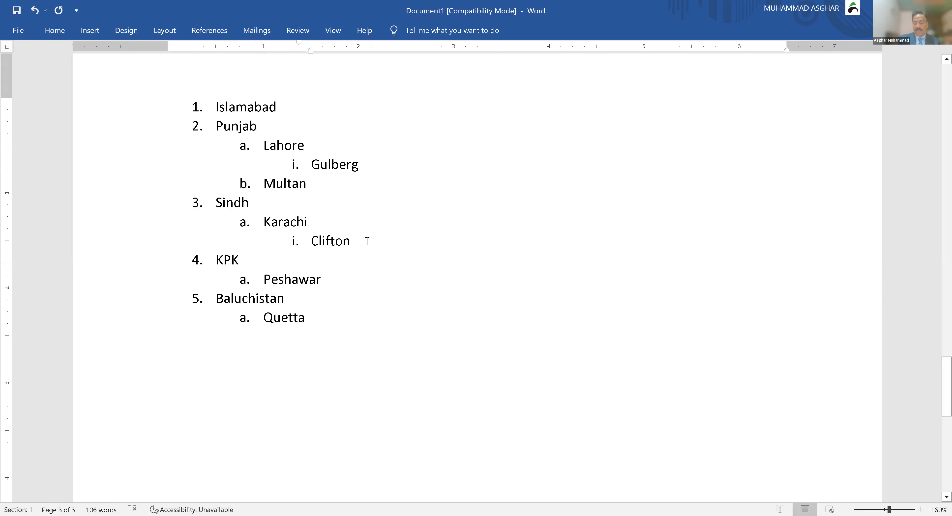
key(Return)
text(H)
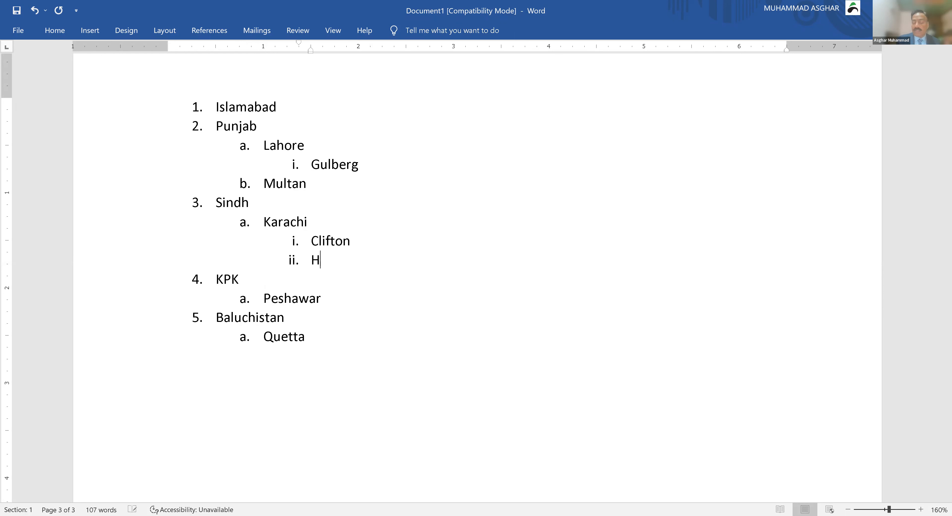
text(yderabad)
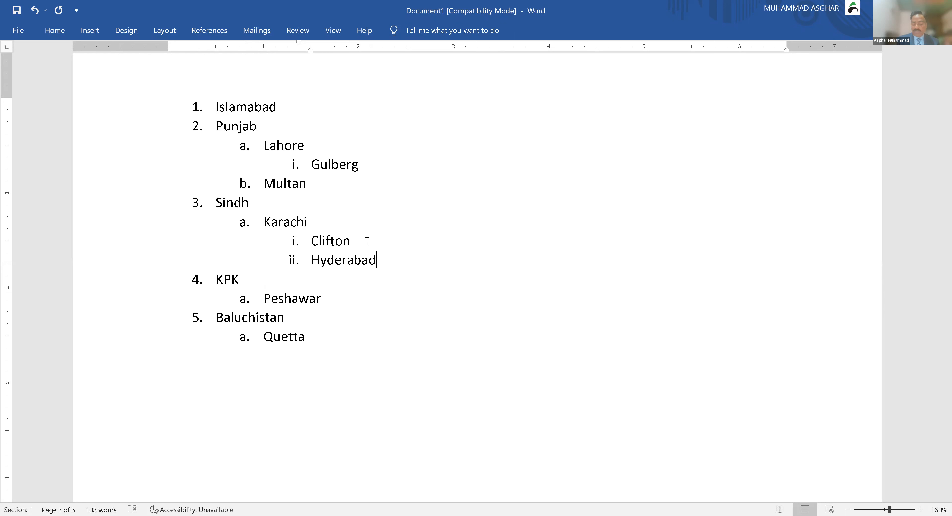
key(shift+Tab)
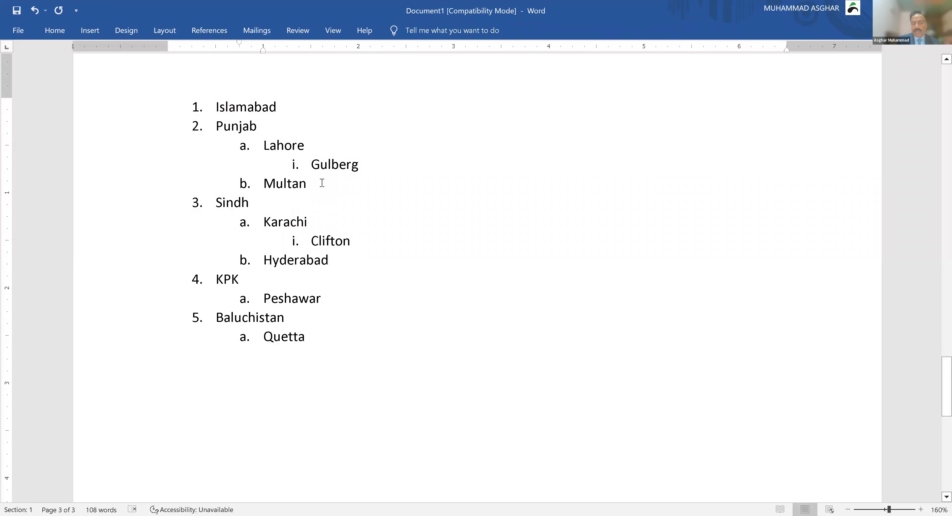
key(Return)
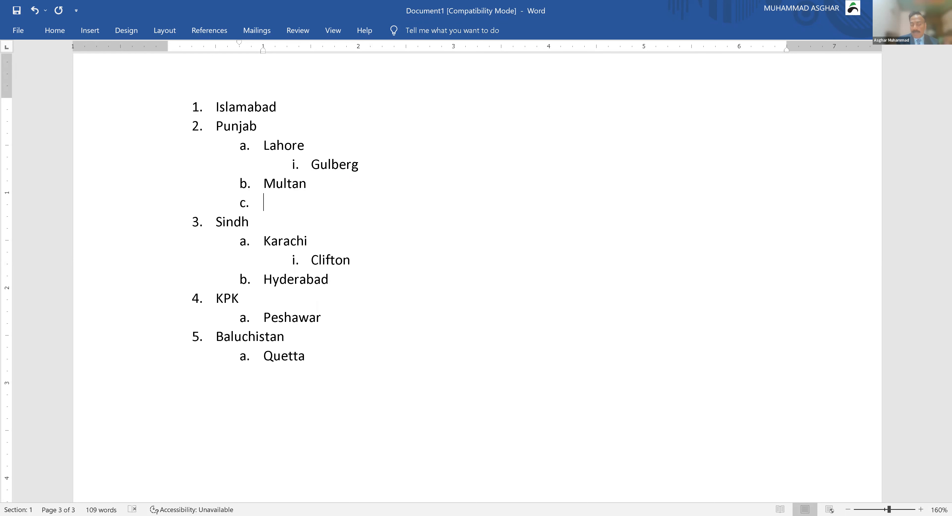
Step: Replace the empty numbered item with a =rand(1,3) three-sentence sample paragraph
key(BackSpace)
text(=rand(1,3)
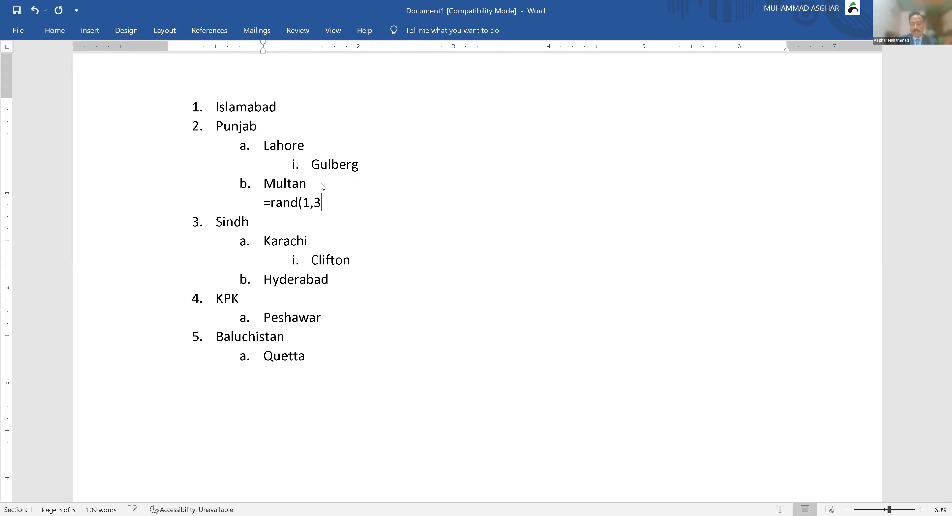
text())
key(Return)
key(Return)
key(BackSpace)
key(BackSpace)
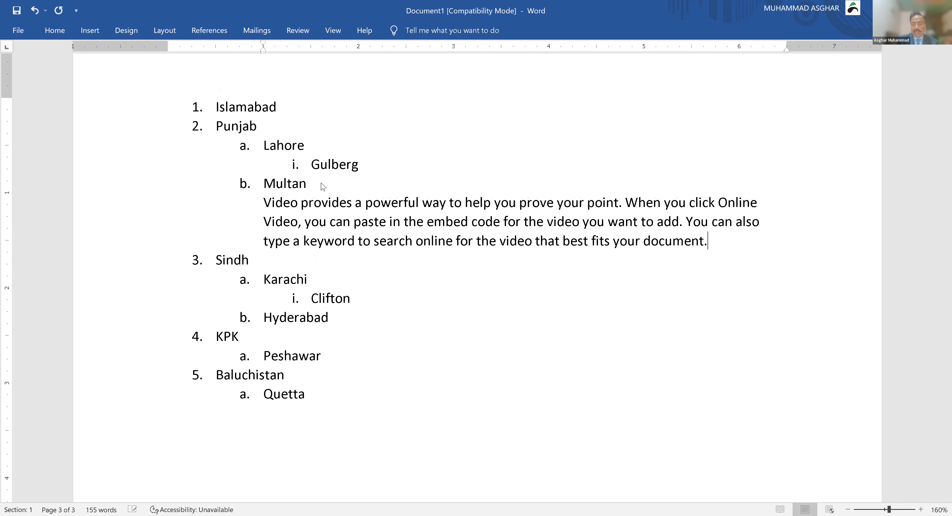
Step: Select the sample paragraph and reduce its font size
key(Up)
key(Up)
key(Up)
key(Right)
key(shift+Down)
key(shift+Down)
key(shift+Down)
key(shift+Down)
key(shift+Left)
key(shift+Left)
key(shift+Left)
key(shift+Left)
key(shift+Left)
key(shift+Left)
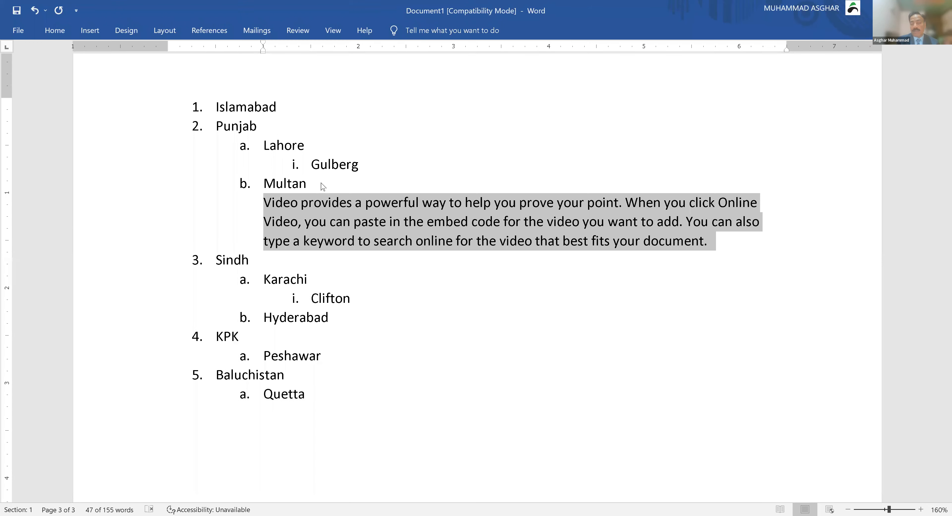
key(ctrl+shift+comma)
key(ctrl+shift+comma)
key(ctrl+shift+comma)
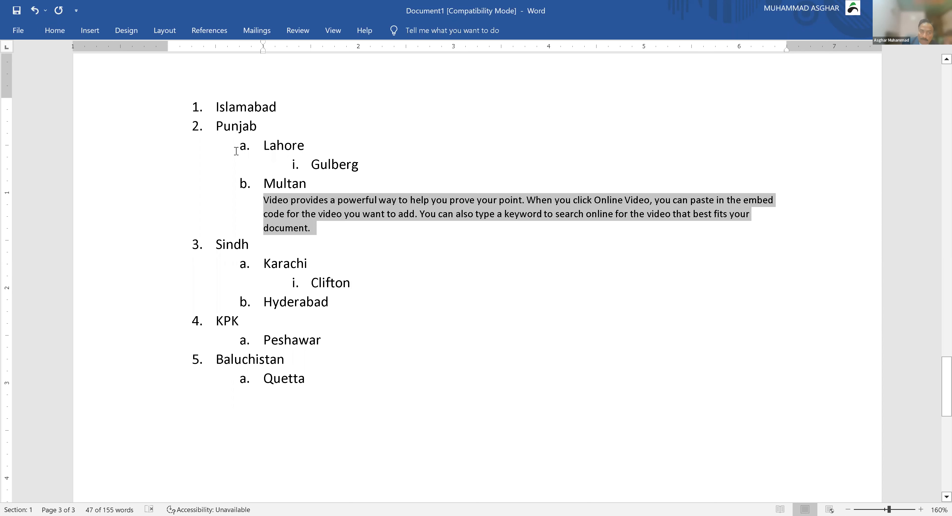
Step: Shift the selected Punjab block, cities and paragraph down past Sindh to the list's end
drag(216, 126, 319, 234)
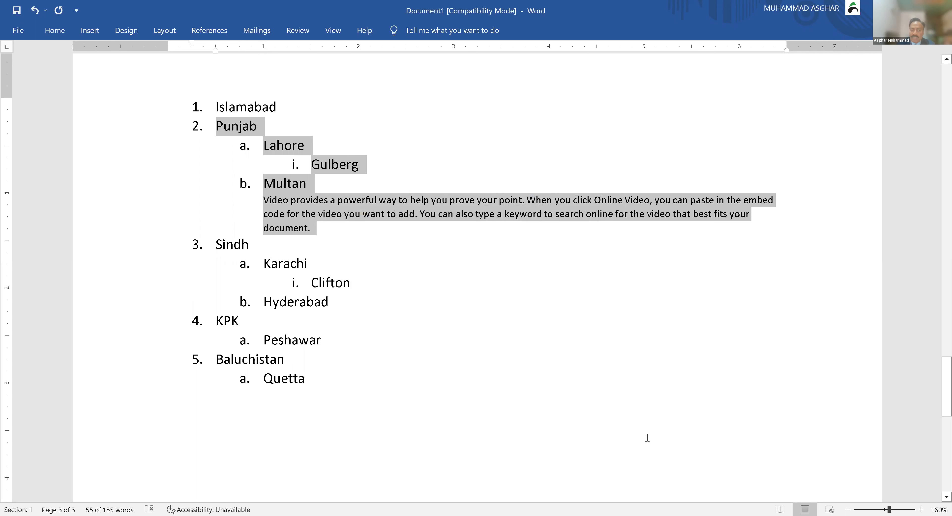
key(alt+shift+Down)
key(alt+shift+Down)
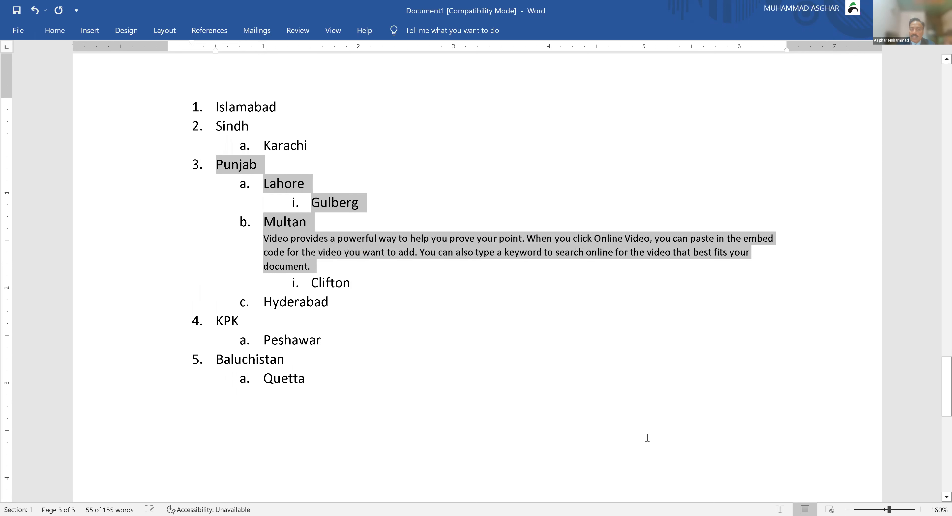
key(alt+shift+Down)
key(alt+shift+Down)
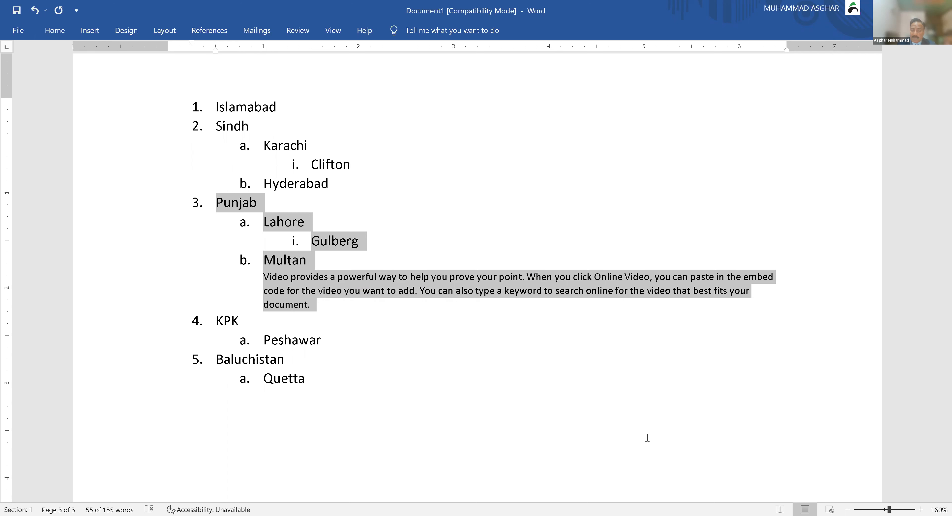
key(alt+shift+Down)
key(alt+shift+Down)
key(alt+shift+Down)
key(alt+shift+Down)
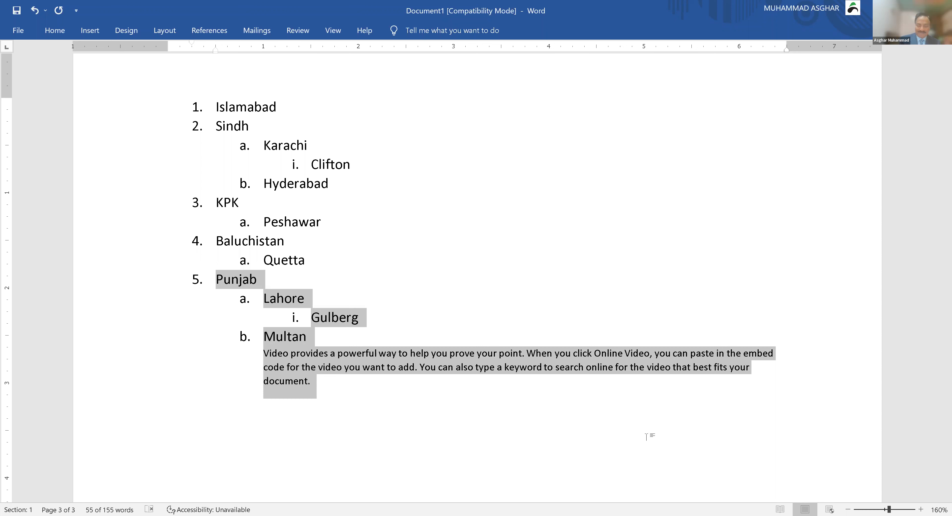
click(646, 437)
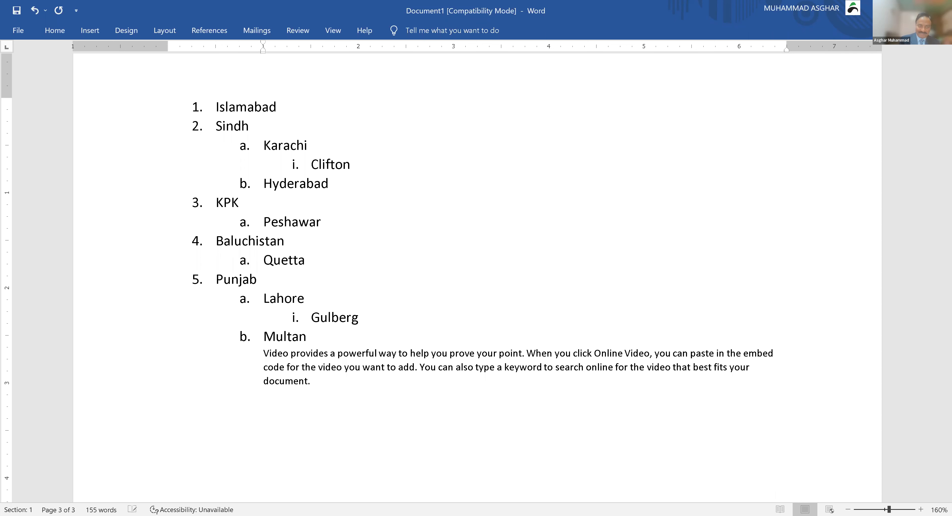
Step: Add an empty line and a page break after the list, creating page 4
key(Return)
key(ctrl+Return)
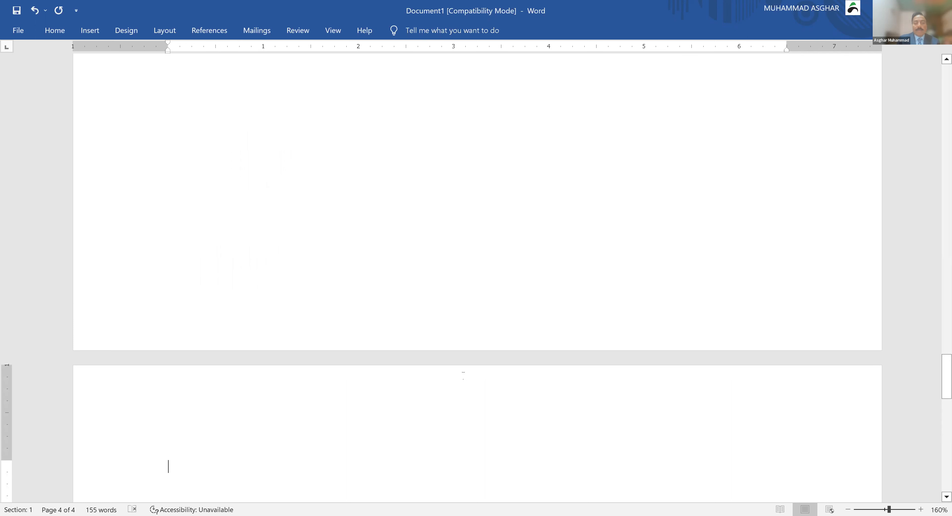
scroll(465, 377, down, 3)
scroll(477, 277, down, 3)
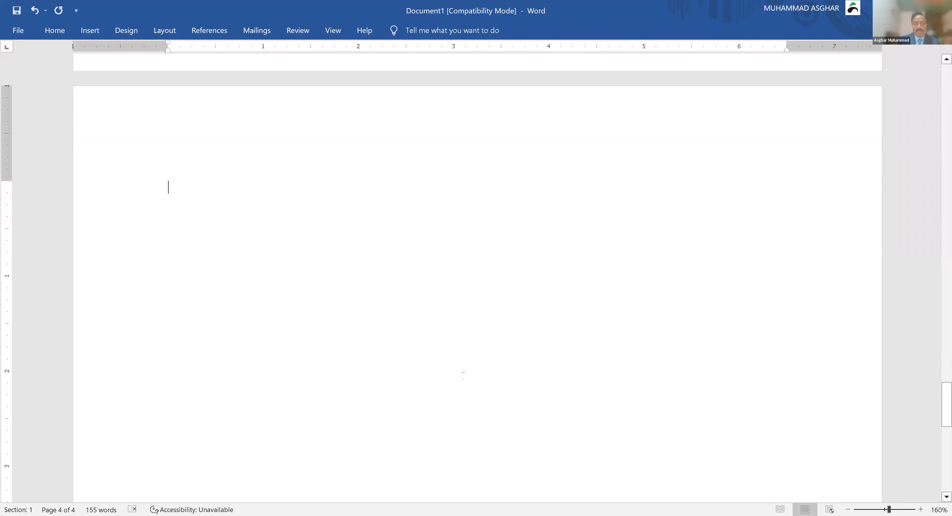
scroll(476, 277, down, 1)
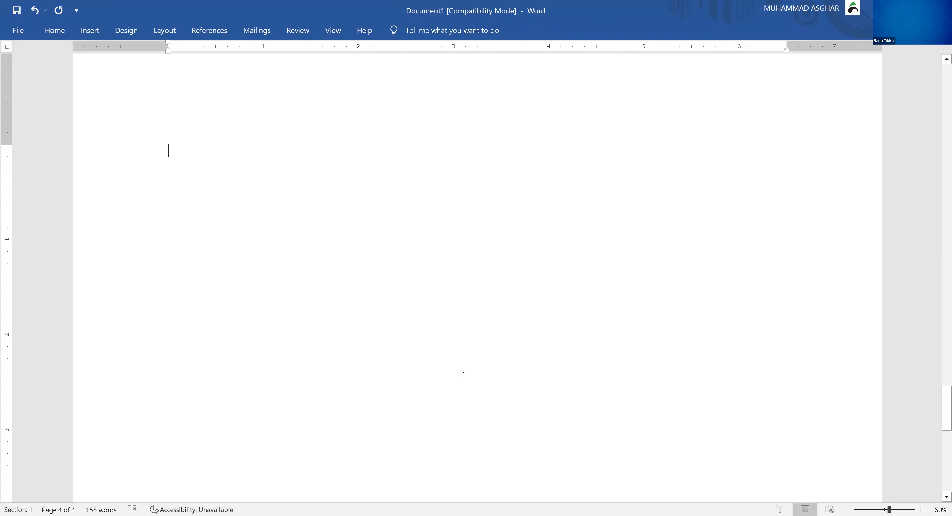
Step: Scroll back up to the numbered province list on page 3
scroll(477, 277, up, 2)
scroll(476, 277, up, 3)
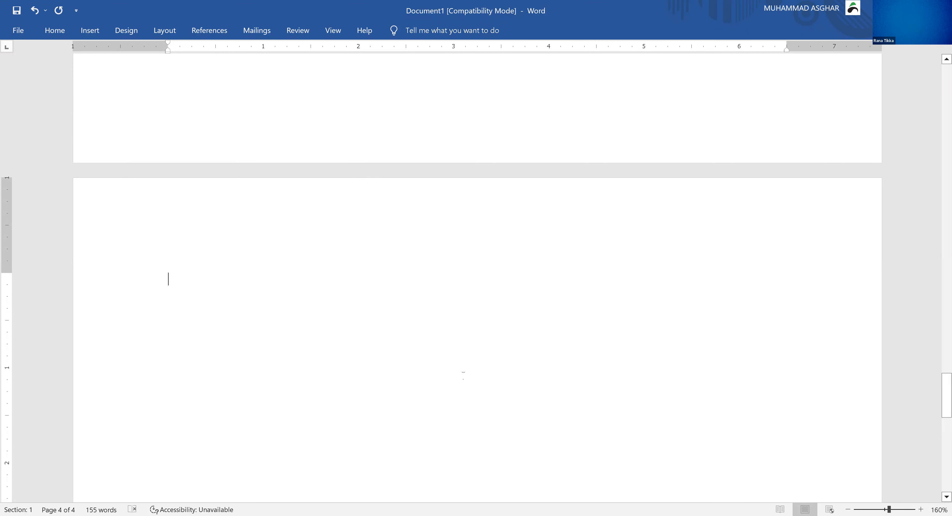
scroll(464, 376, up, 10)
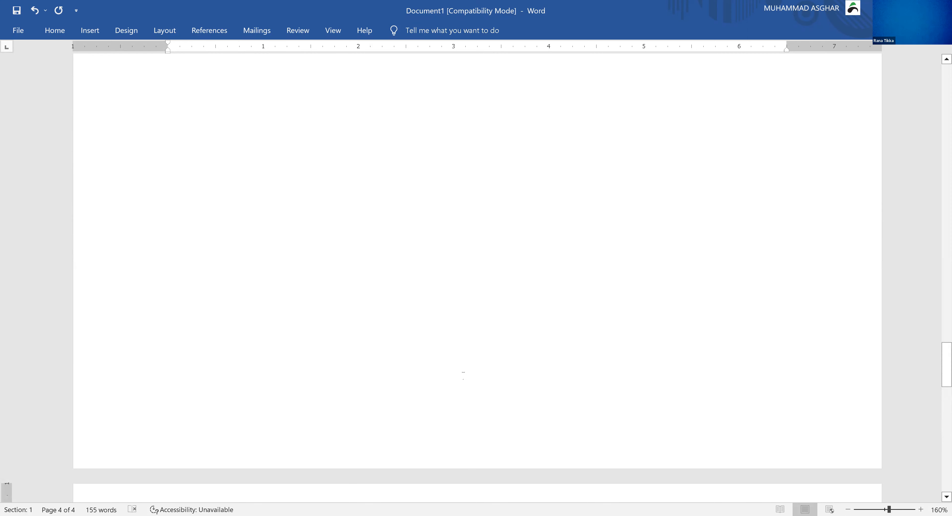
scroll(464, 377, up, 3)
scroll(463, 376, up, 8)
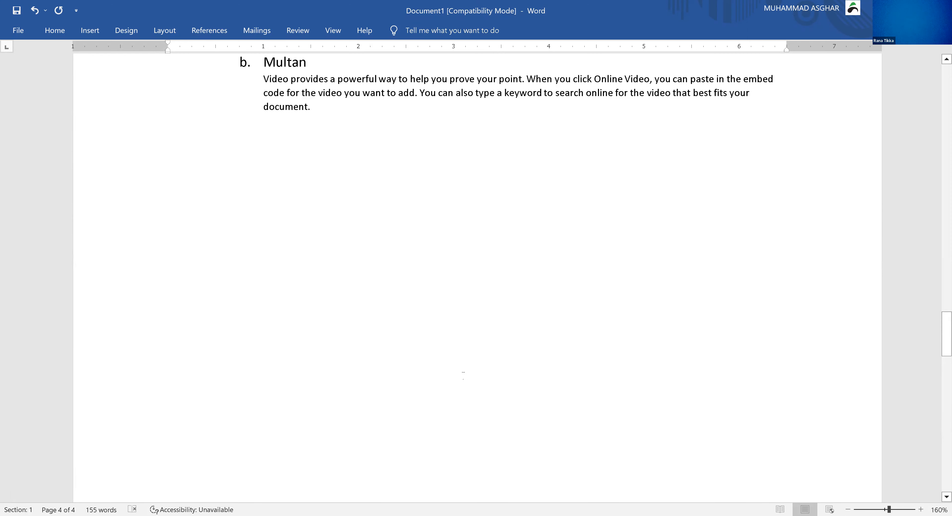
scroll(463, 377, up, 3)
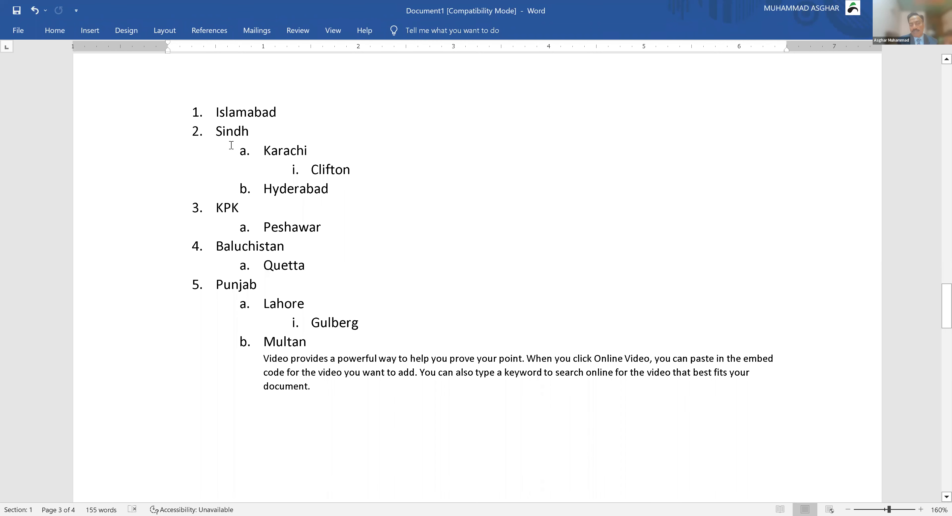
click(232, 133)
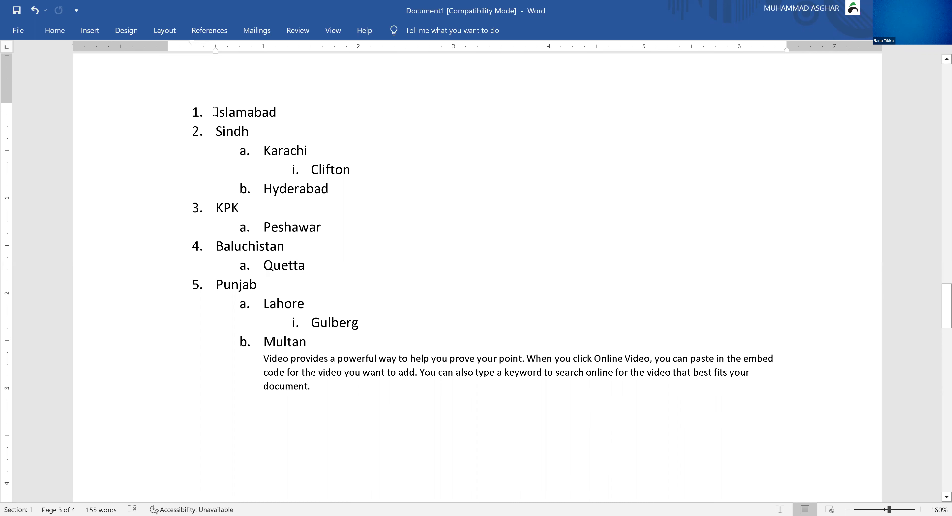
Step: Select the whole province and city list and show the Home tab's Multilevel List gallery
drag(215, 112, 309, 345)
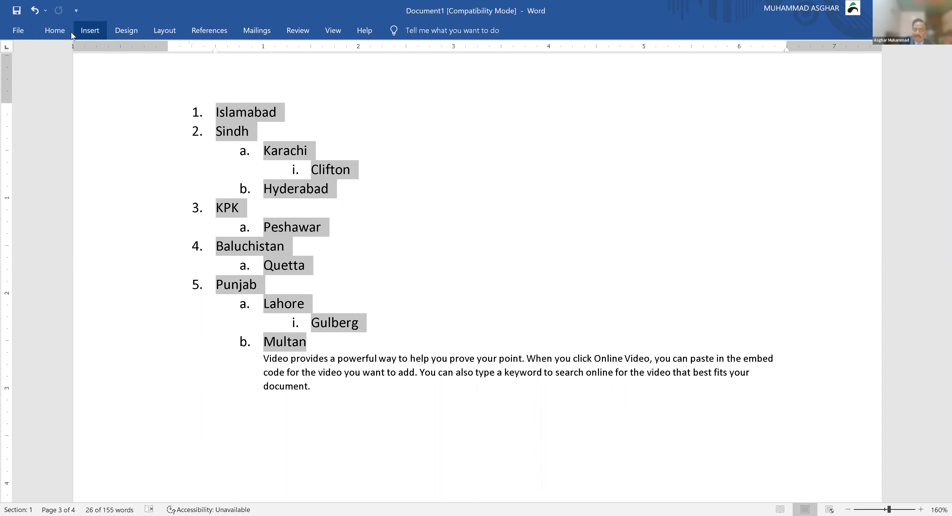
click(57, 34)
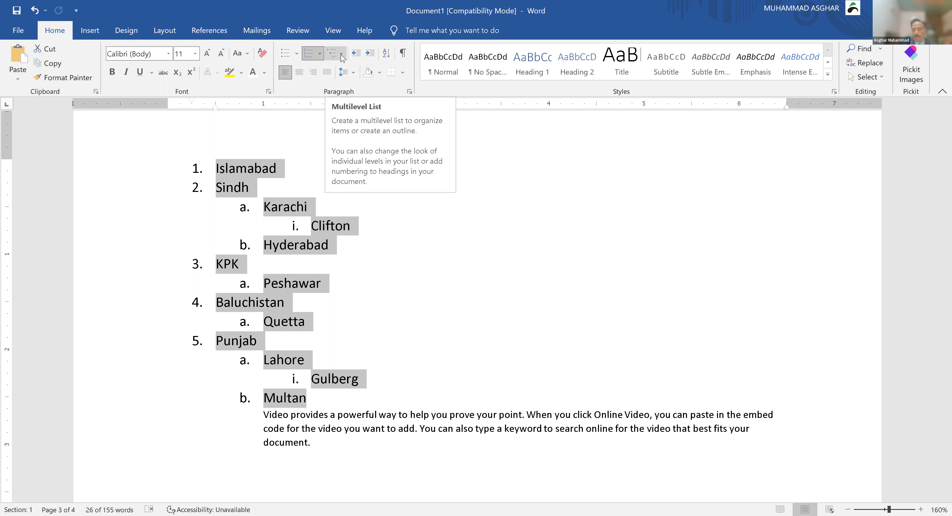
click(342, 58)
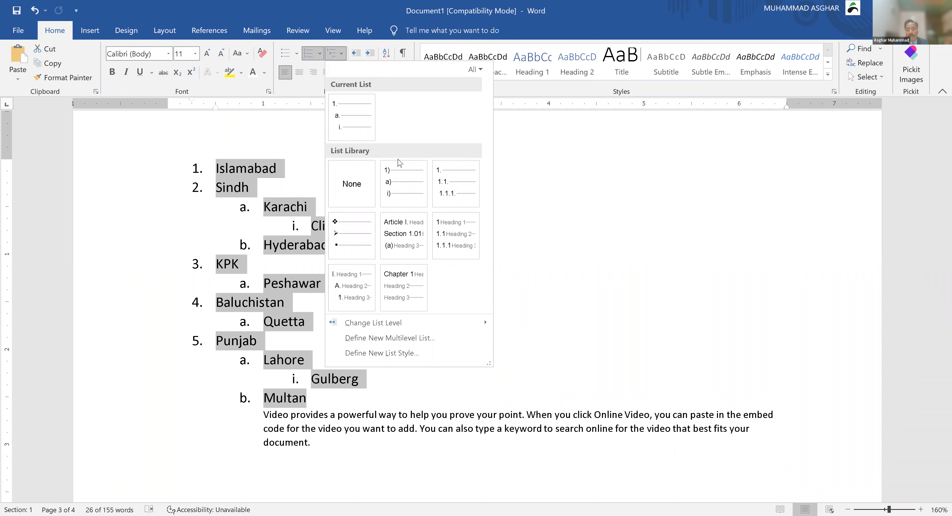
mouse_move(402, 178)
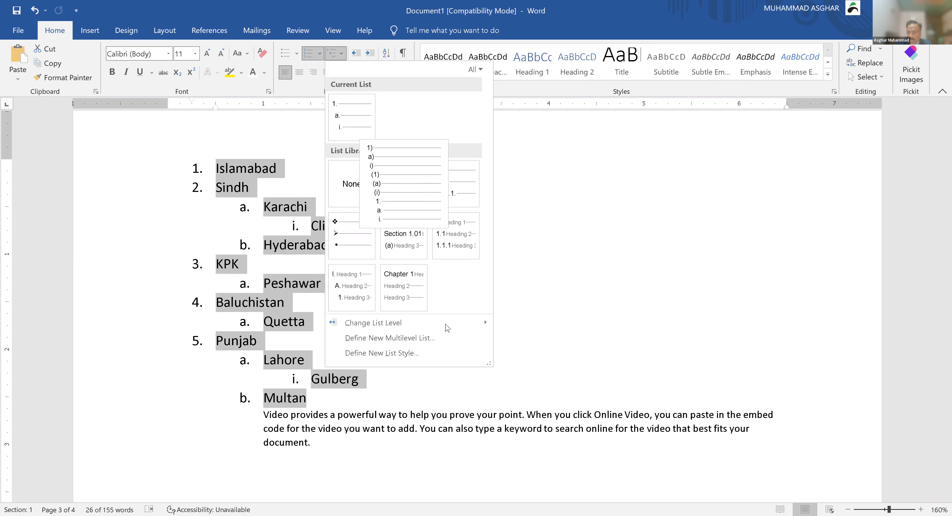
mouse_move(447, 327)
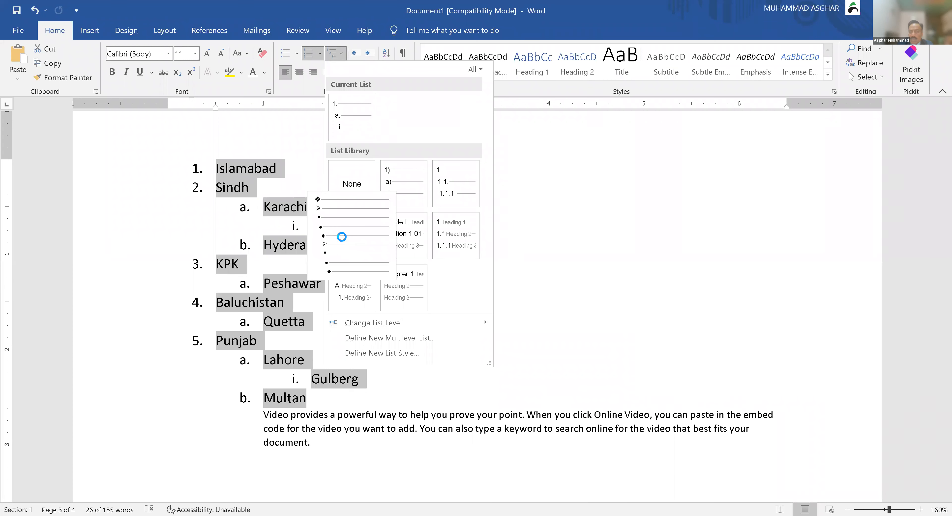
Step: Try a diamond-and-arrow bullet style, undo it, then apply 1 / 1.1 / 1.1.1 numbering
click(342, 237)
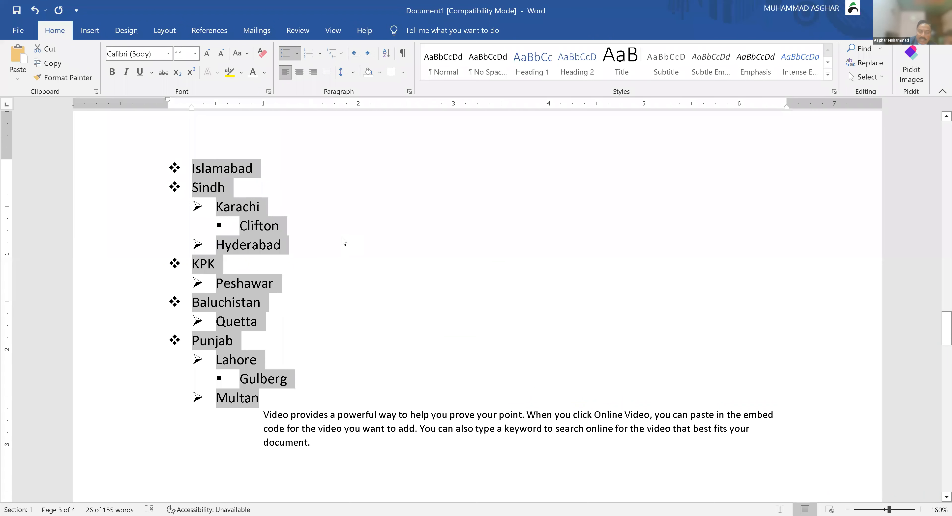
key(ctrl+z)
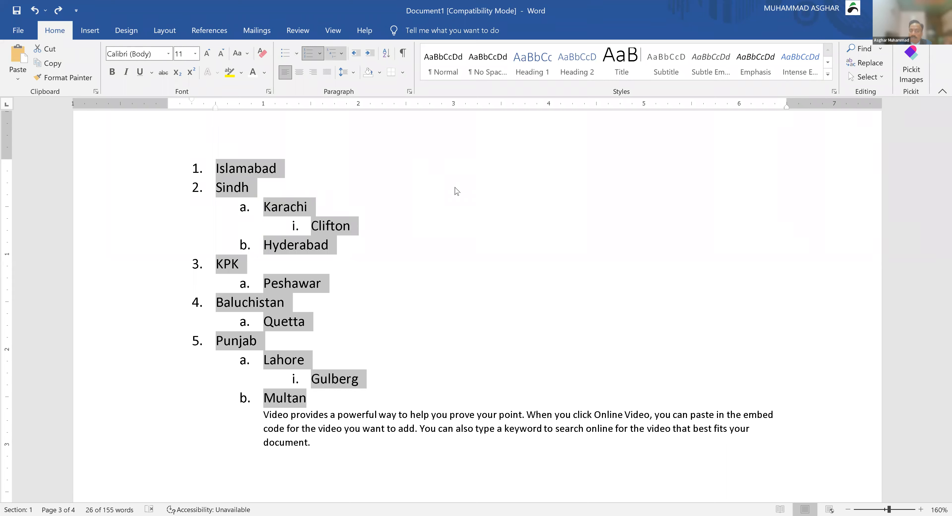
key(ctrl+y)
click(481, 284)
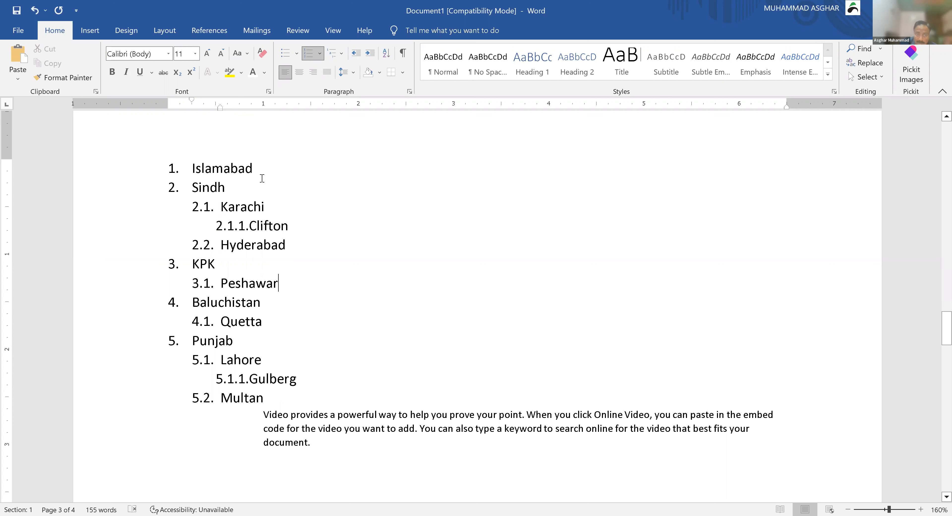
click(248, 186)
Step: Add Sheikhopura after Sindh and move it down to become sub-item 5.1 under Punjab
key(Return)
text(S)
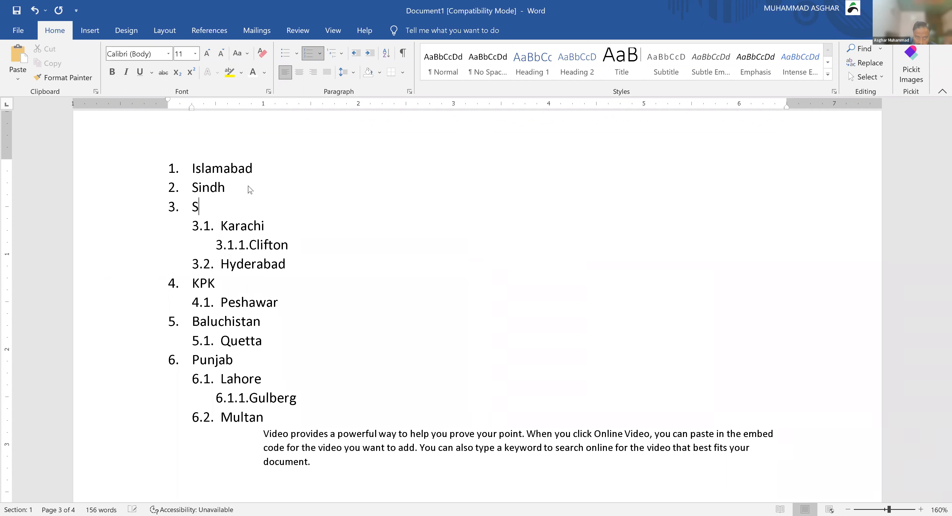
text(heikhopura)
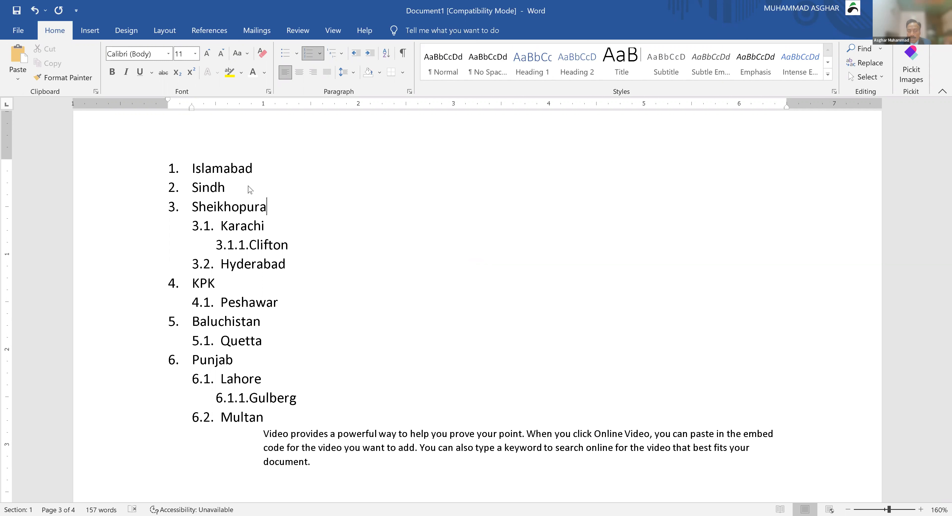
key(alt+shift+Down)
key(alt+shift+Down)
key(alt+shift+Down)
key(alt+shift+Down)
key(alt+shift+Down)
key(alt+shift+Down)
key(alt+shift+Down)
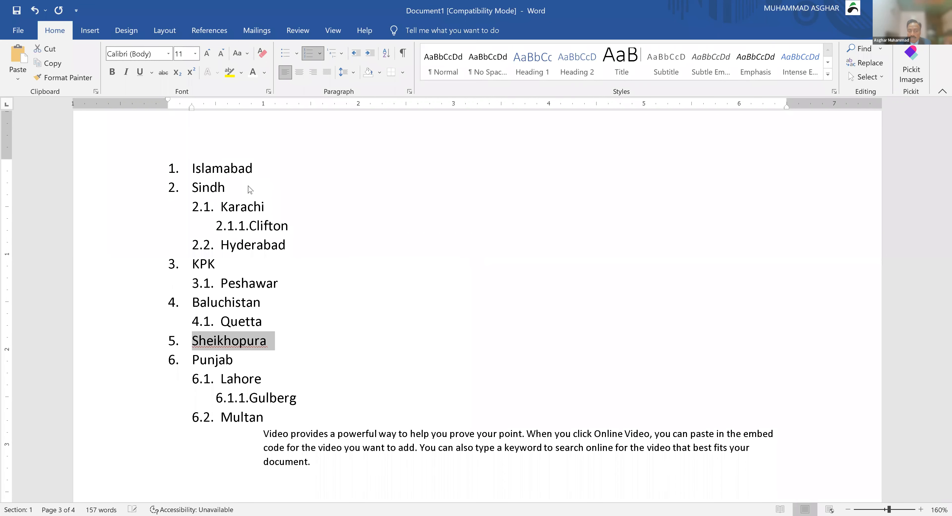
key(alt+shift+Down)
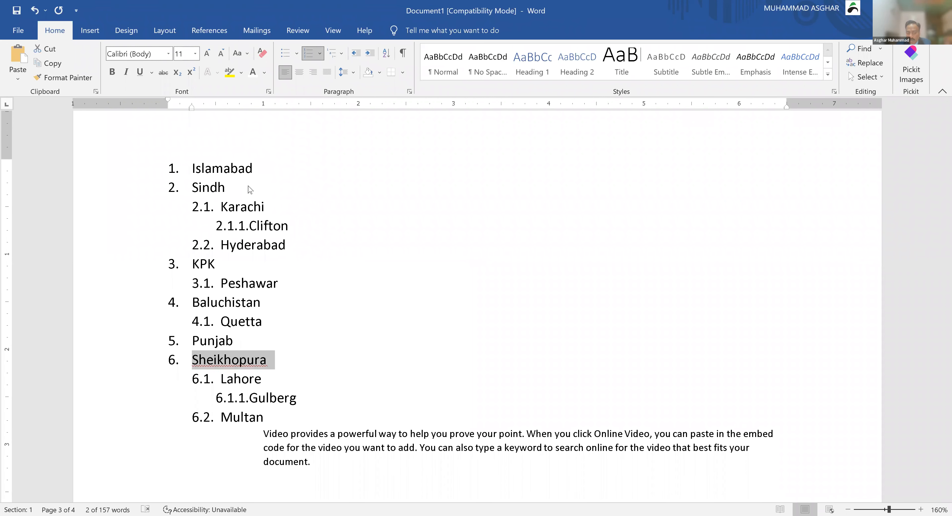
key(alt+shift+Right)
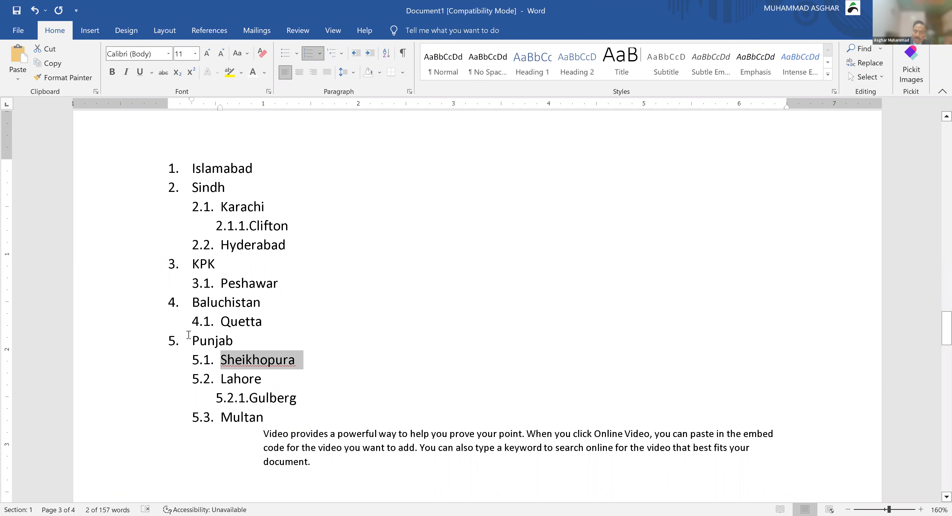
drag(191, 340, 313, 467)
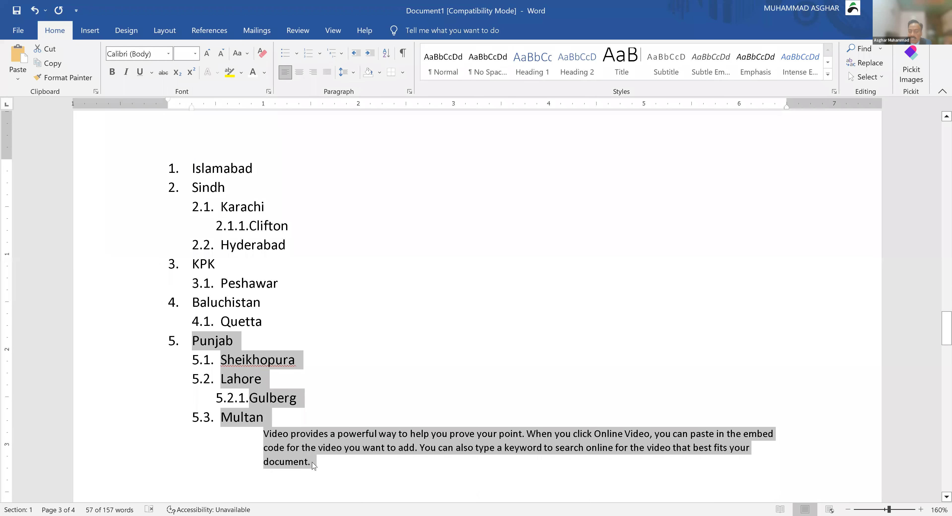
Step: Shift the Punjab block up twice with Alt+Shift+Up so it becomes item 2 under Islamabad
key(alt+shift+Up)
key(alt+shift+Up)
key(alt+shift+Up)
key(alt+shift+Up)
key(alt+shift+Up)
key(alt+shift+Up)
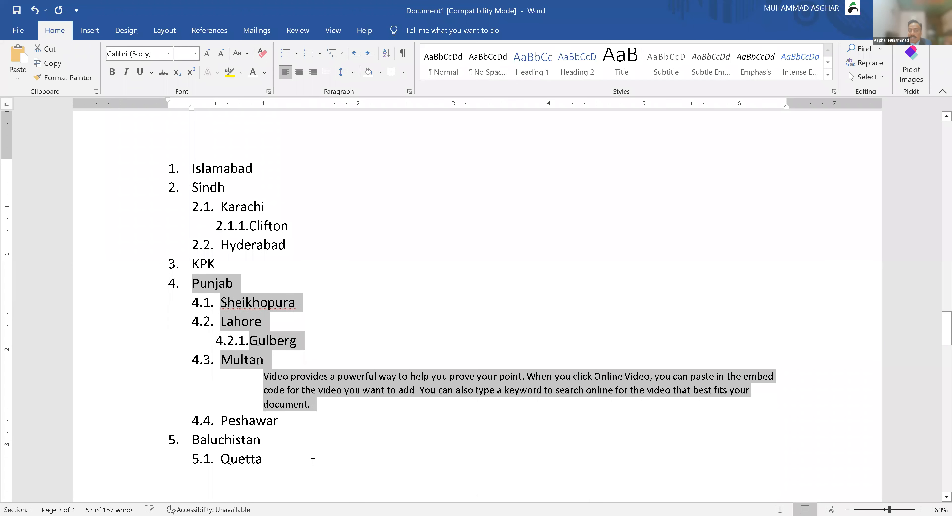
key(alt+shift+Up)
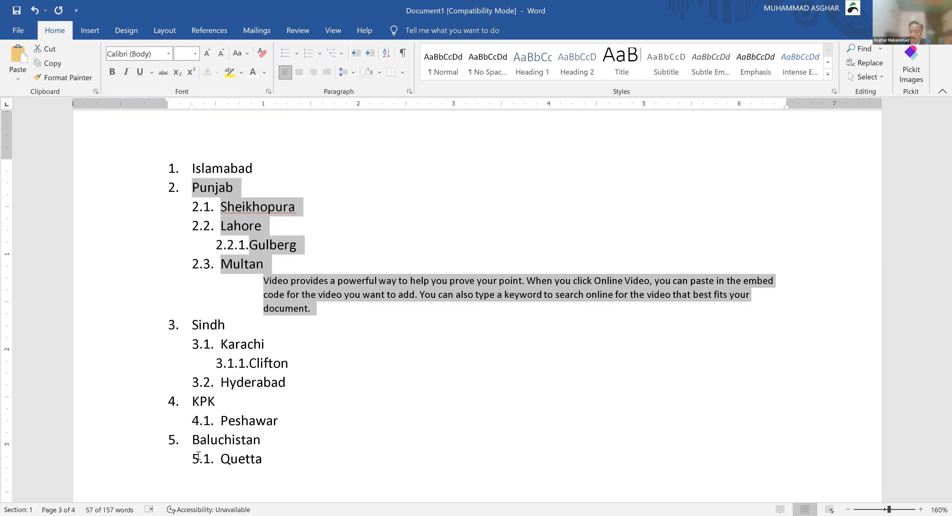
click(315, 290)
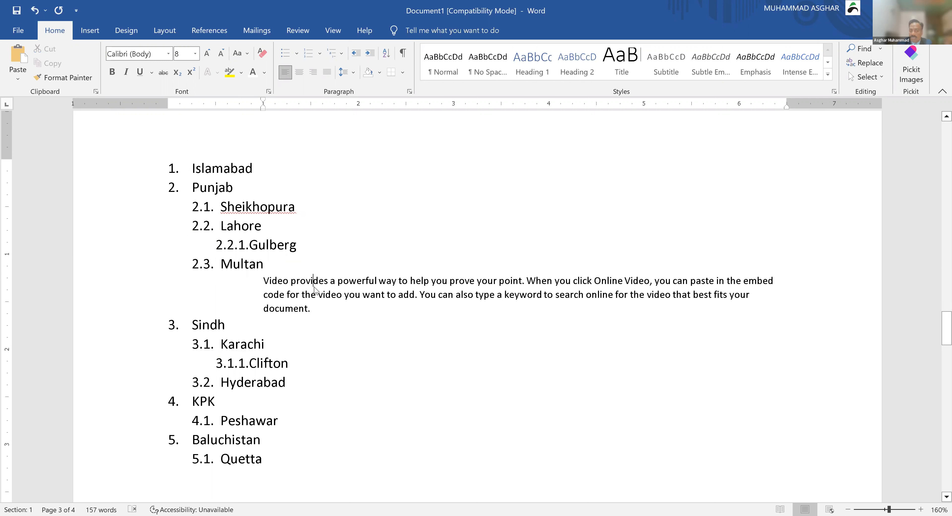
Step: At the top of page 4, type 'PAKISTAN PAKISTAN' and a third 'PAKISTAN' on a new line
scroll(314, 291, down, 10)
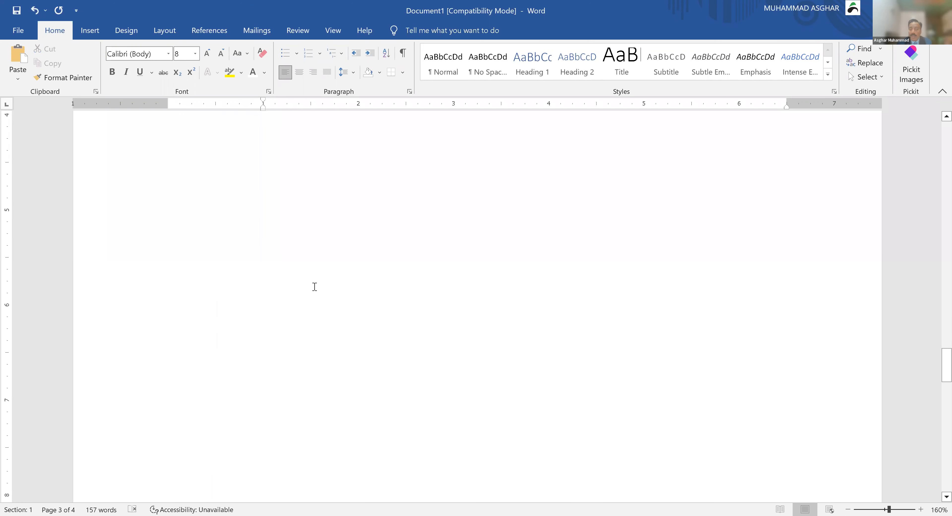
scroll(314, 287, down, 5)
click(300, 349)
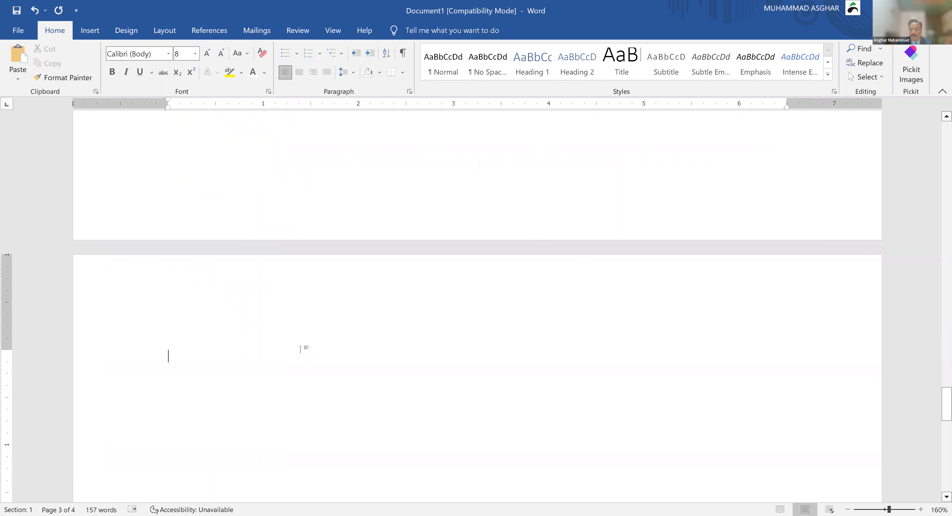
text(P)
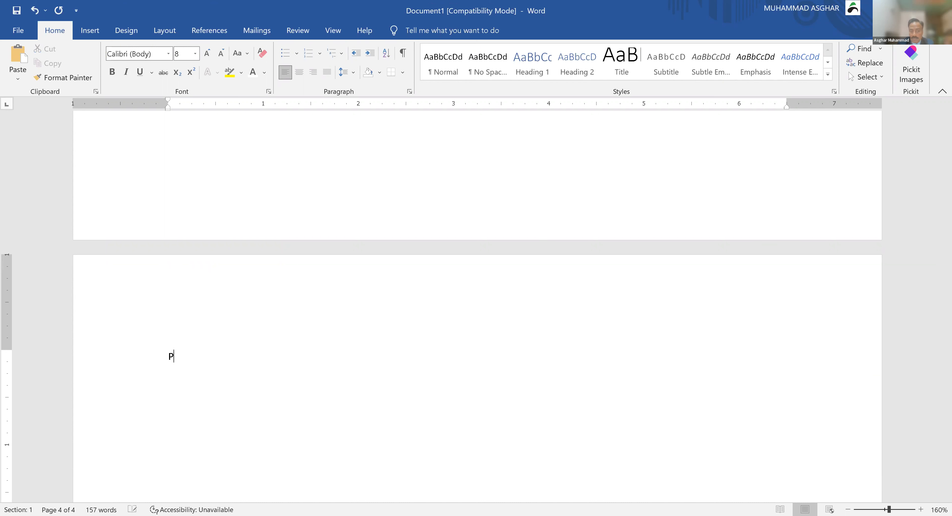
text(AKISTAN PAKISTAN)
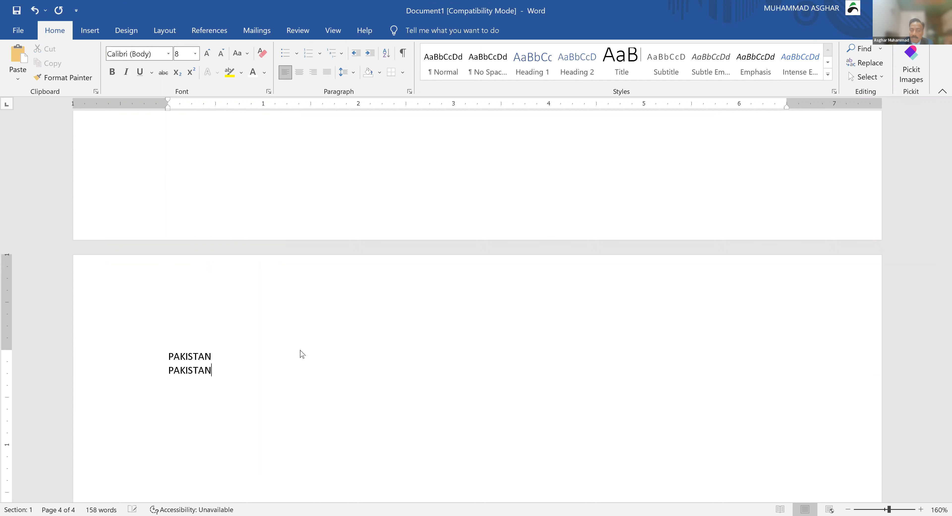
key(Return)
text(PAKISTAN)
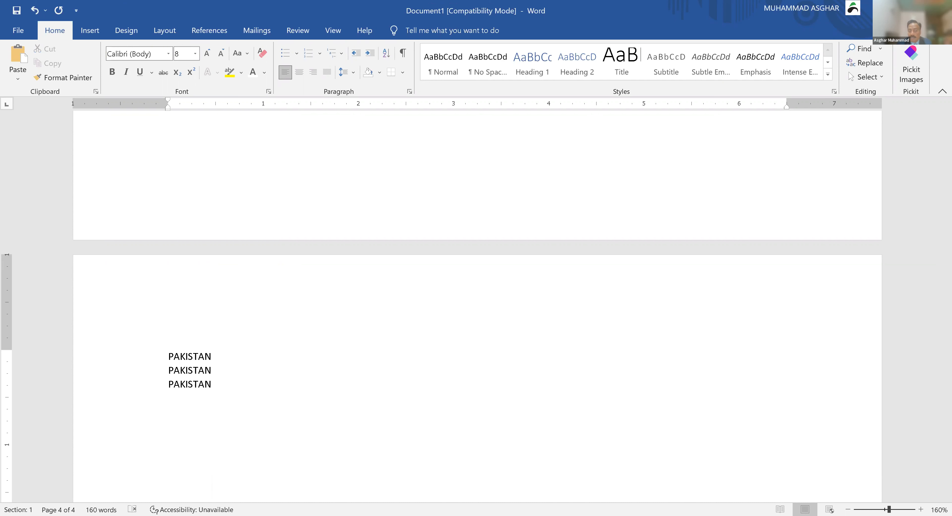
Step: Centre the first PAKISTAN line, tab the third PAKISTAN under the others, and preview page 4
click(164, 357)
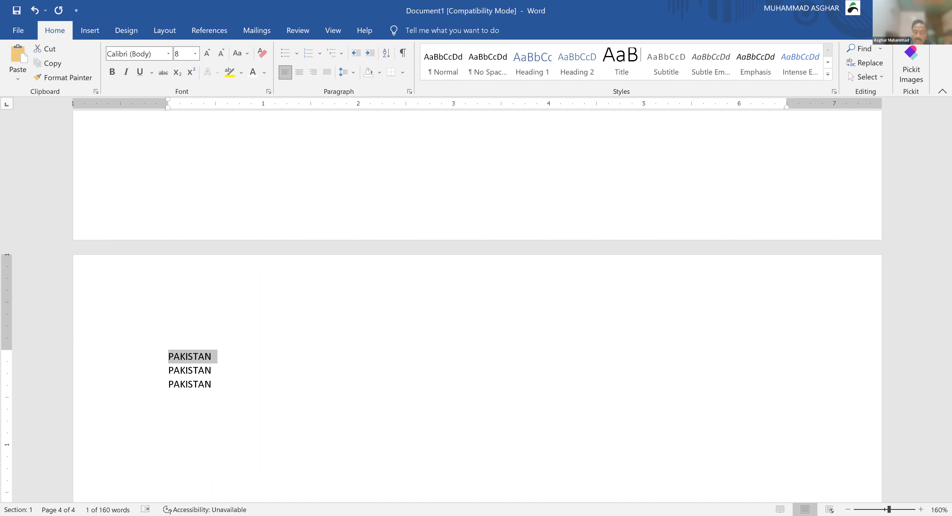
click(169, 356)
key(ctrl+e)
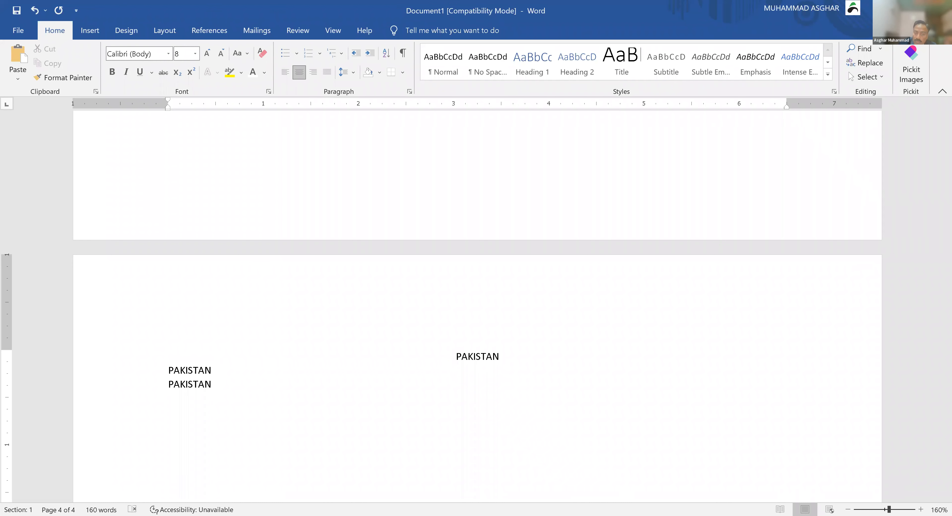
key(Down)
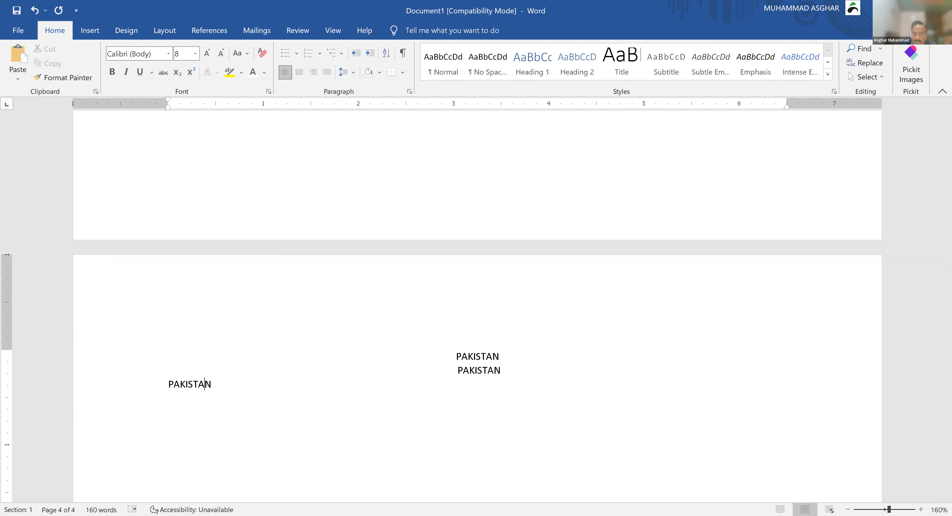
key(Tab)
key(Tab)
key(Tab)
key(Tab)
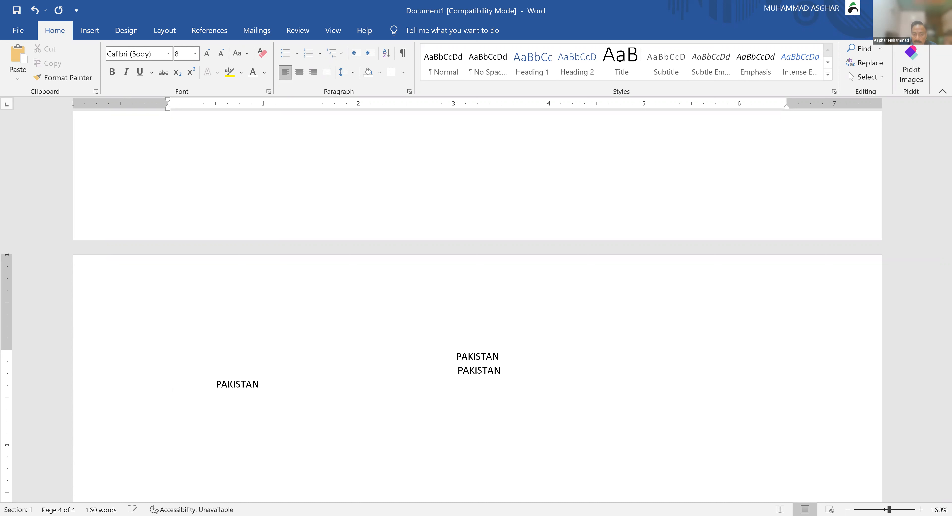
key(Tab)
key(Tab)
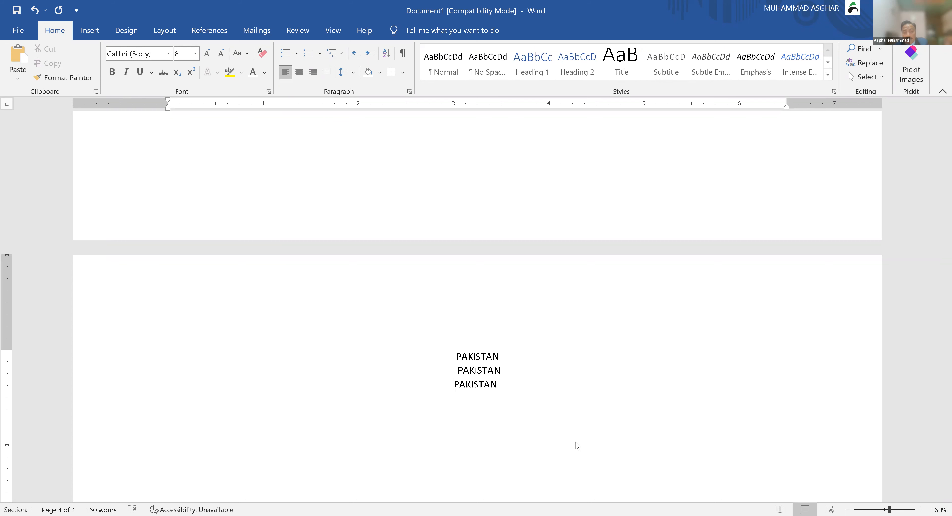
key(ctrl+p)
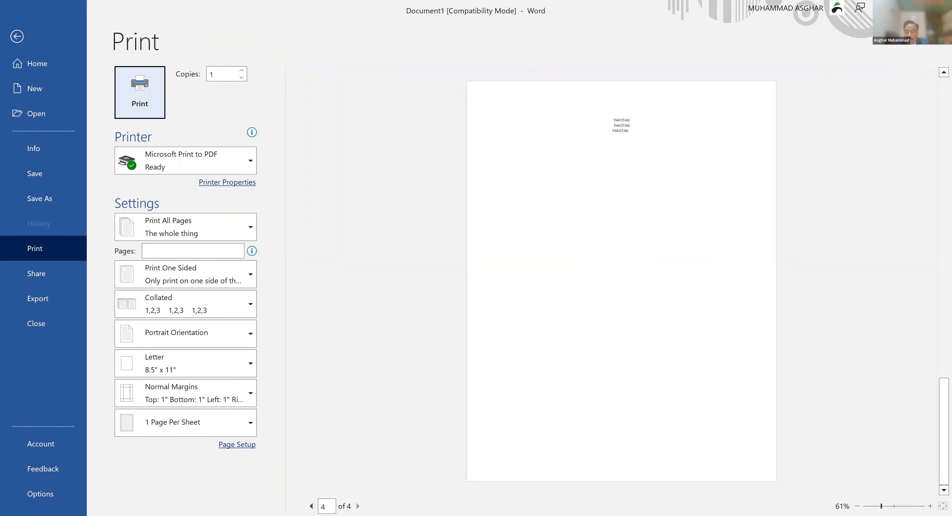
Step: Leave print preview, turn on Show/Hide ¶, and inspect the centred and dotted-leader PAKISTAN lines
key(Escape)
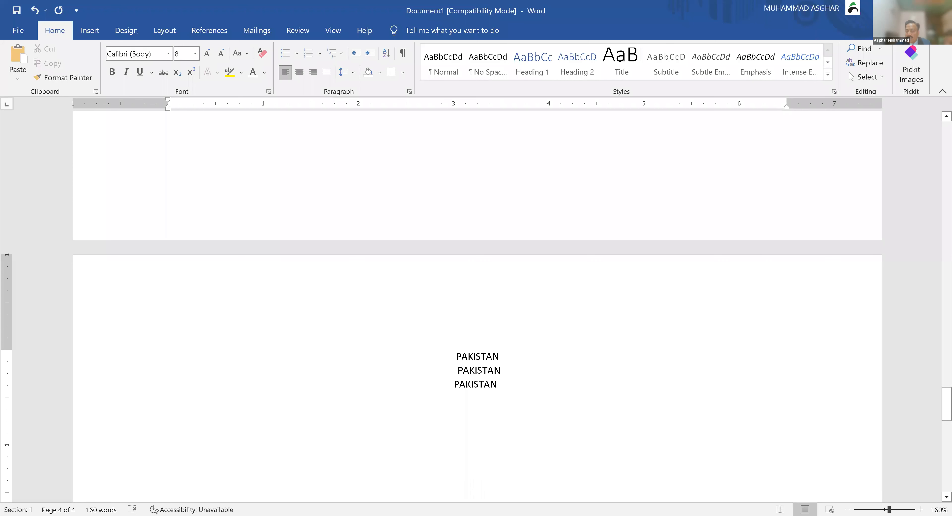
click(402, 61)
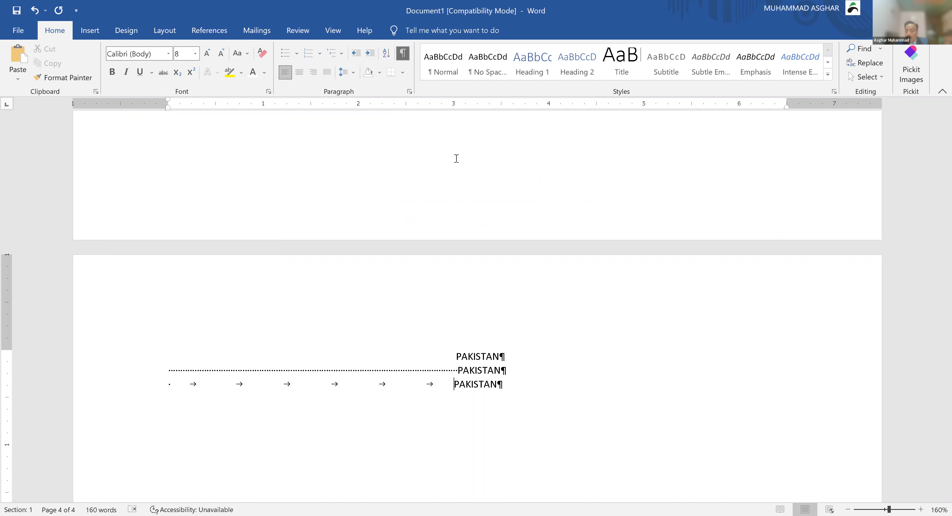
click(482, 357)
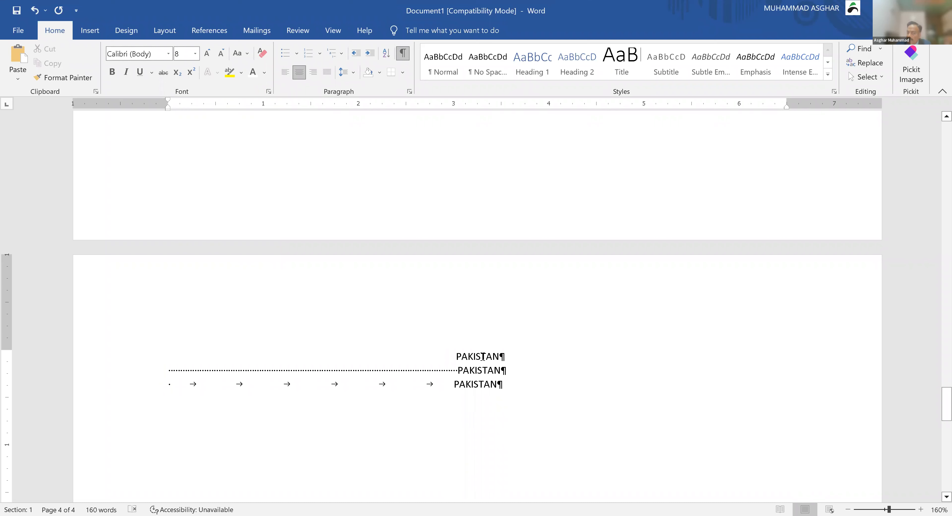
click(476, 371)
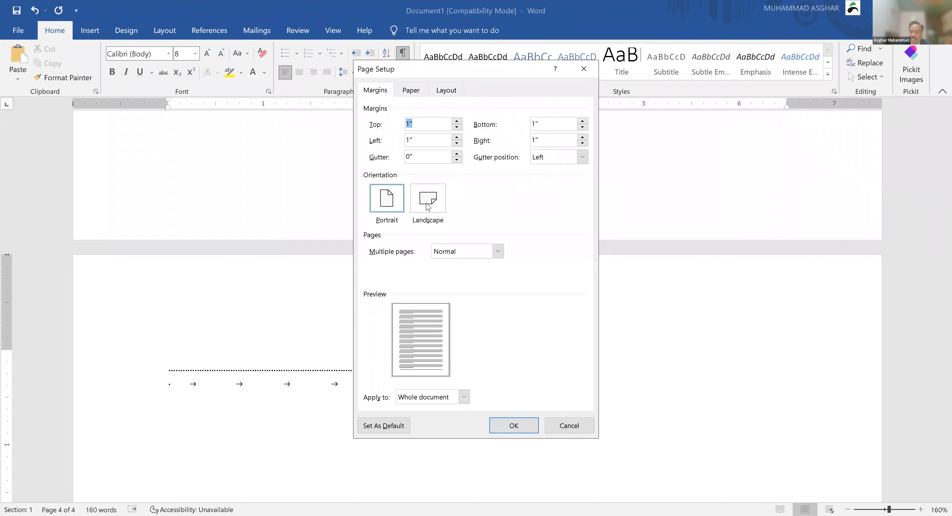
Step: Switch the page to Landscape orientation in Page Setup and apply it
click(426, 202)
click(509, 427)
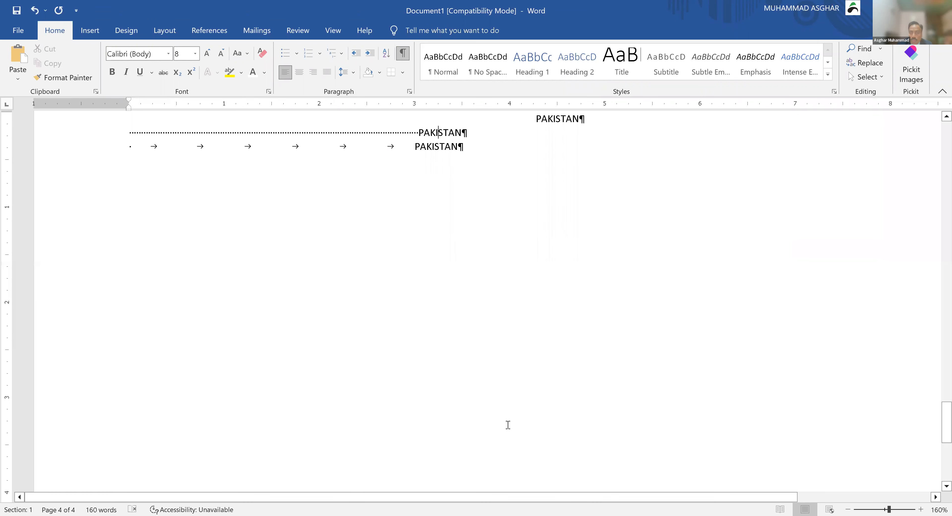
scroll(508, 425, up, 1)
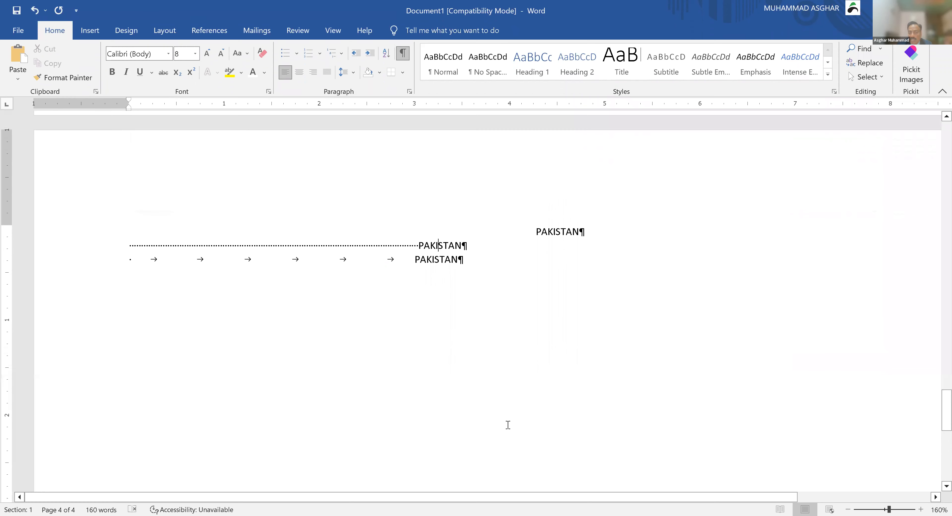
scroll(508, 425, up, 1)
Step: Select the first two PAKISTAN lines, then toggle the formatting marks off and back on
click(553, 241)
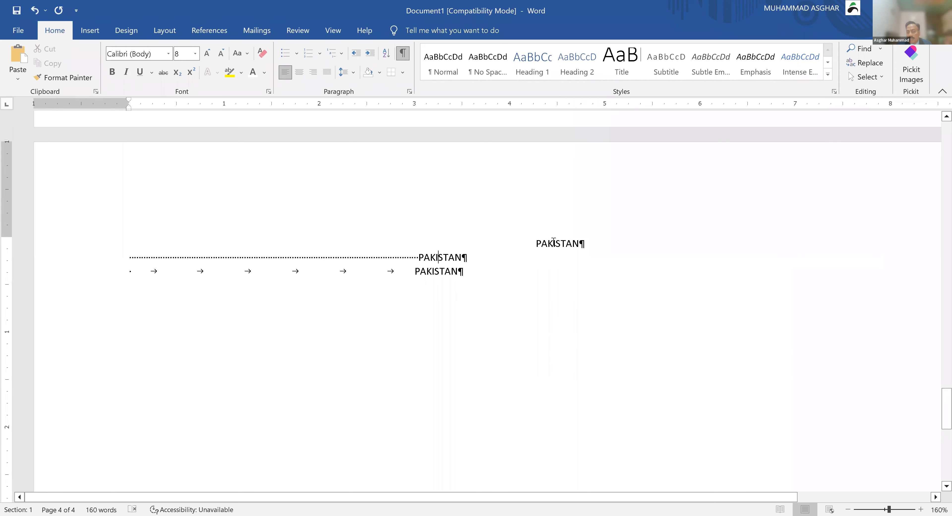
drag(470, 256, 451, 254)
click(451, 253)
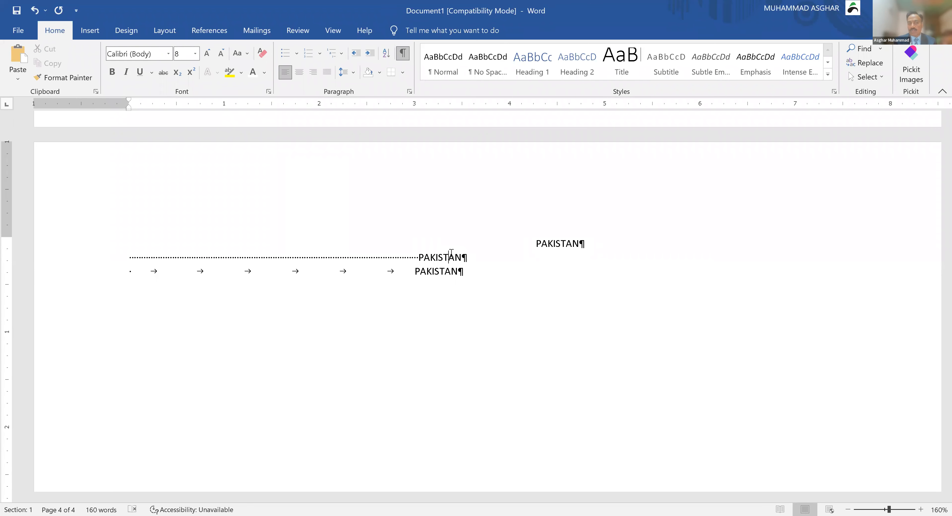
click(404, 57)
click(404, 57)
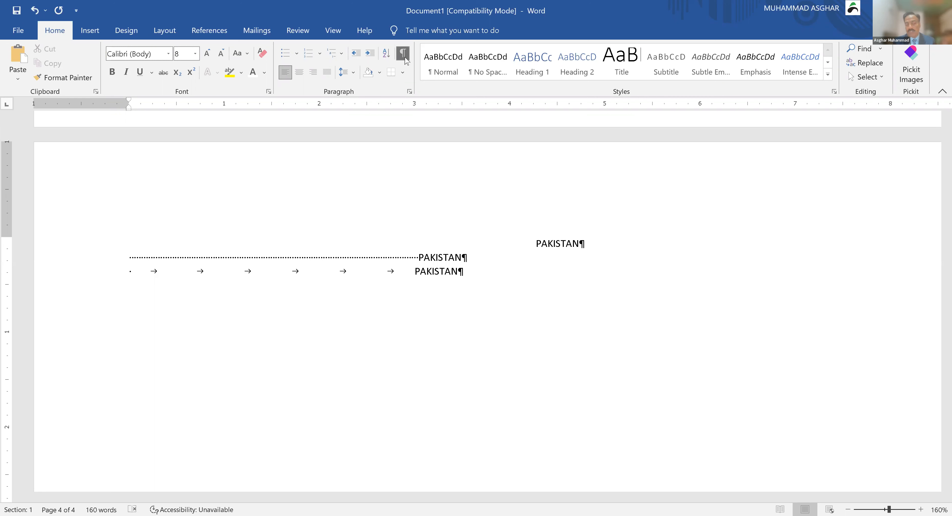
Step: Undo the landscape switch with Ctrl+Z so page 4 is portrait again
key(ctrl+z)
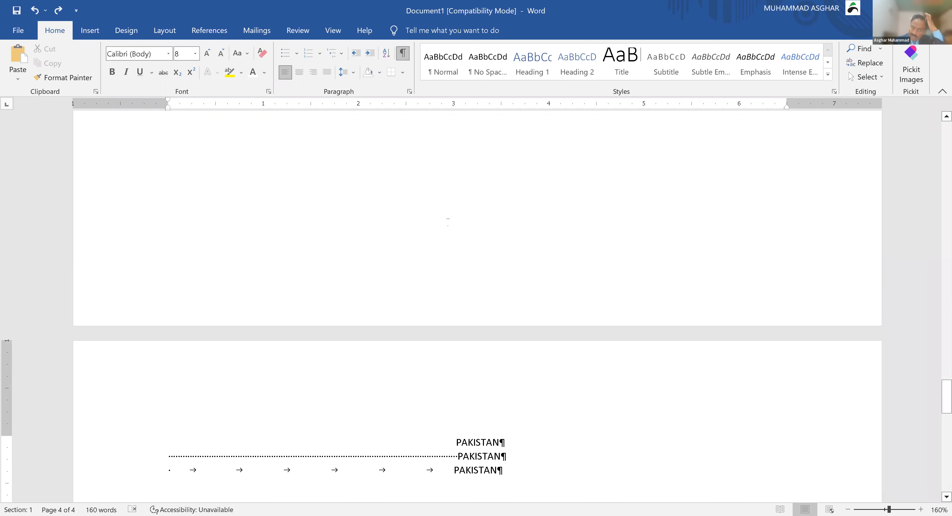
scroll(447, 221, down, 3)
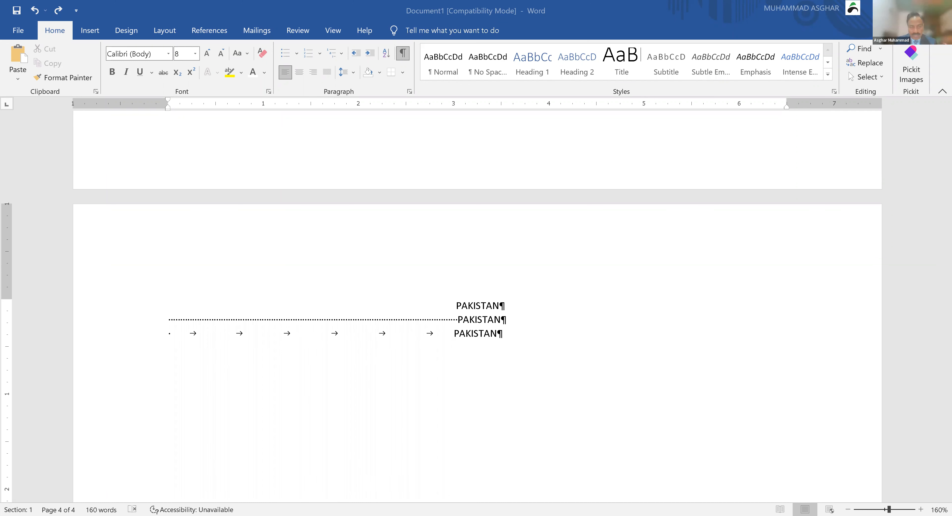
Step: In Document2, replace 123 with a bold, centred, enlarged PARAGRAPH INDENTATION heading
key(alt+Tab)
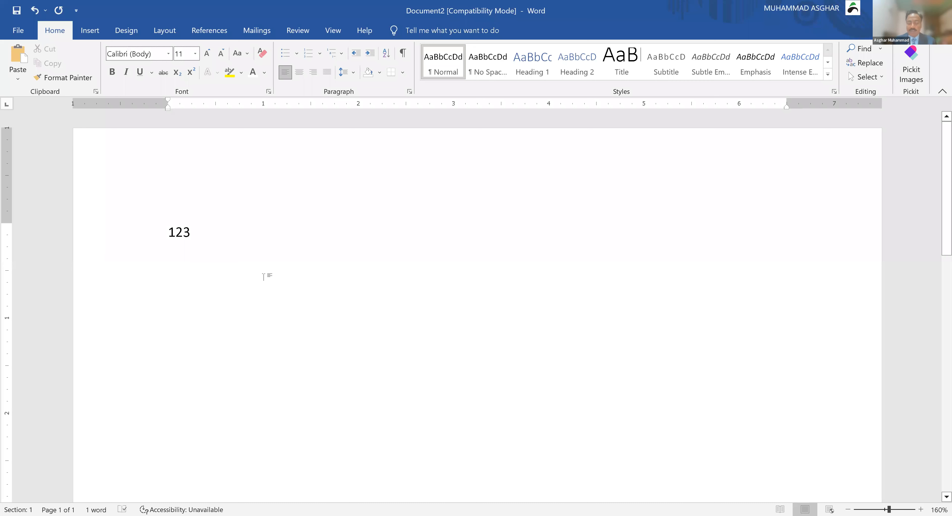
key(BackSpace)
key(BackSpace)
key(BackSpace)
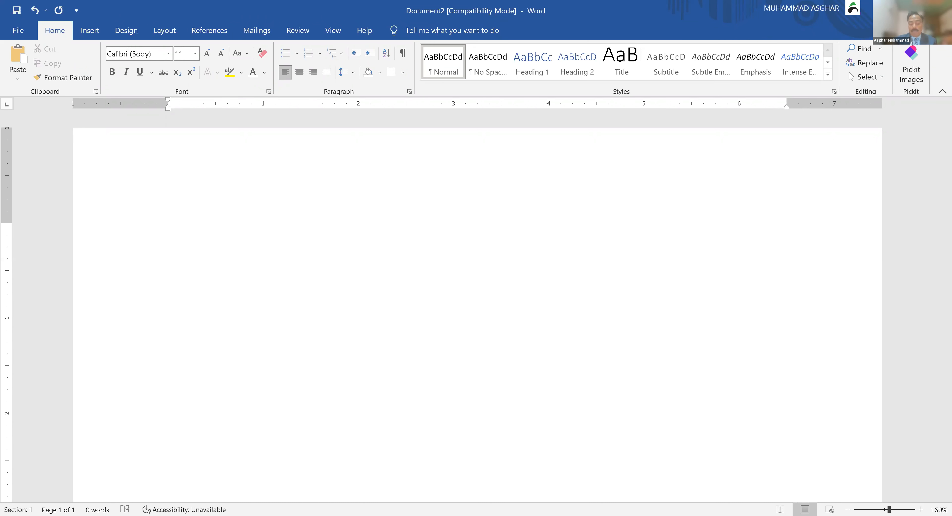
text(PAR)
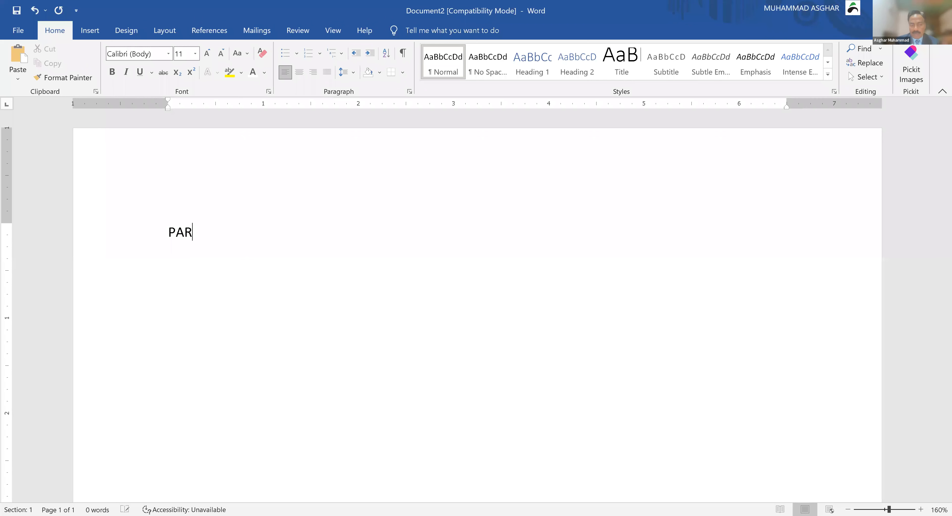
text(AF)
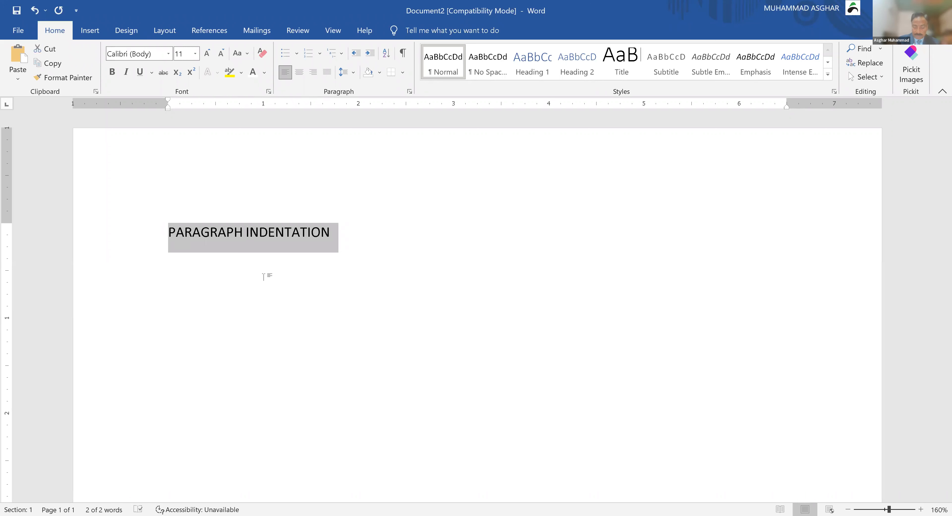
click(264, 277)
key(Return)
key(Return)
key(ctrl+Home)
key(shift+Down)
key(ctrl+b)
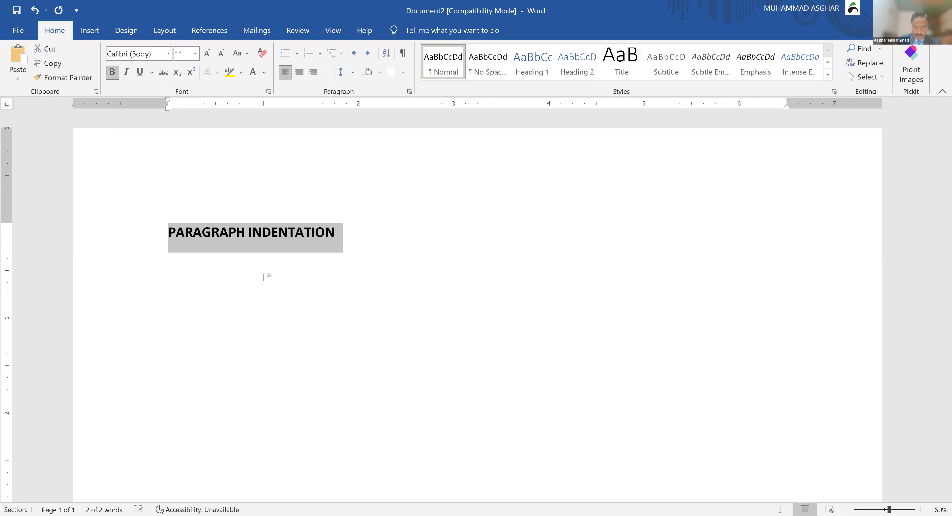
key(ctrl+e)
key(ctrl+bracketright)
key(ctrl+bracketright)
key(ctrl+bracketright)
key(ctrl+bracketright)
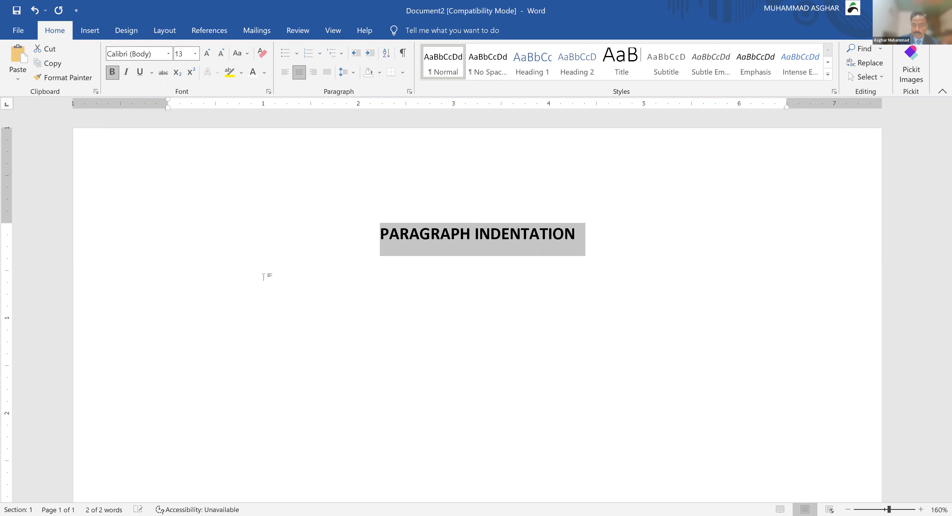
Step: Generate three sample paragraphs below the heading with =rand(3,4)
click(263, 277)
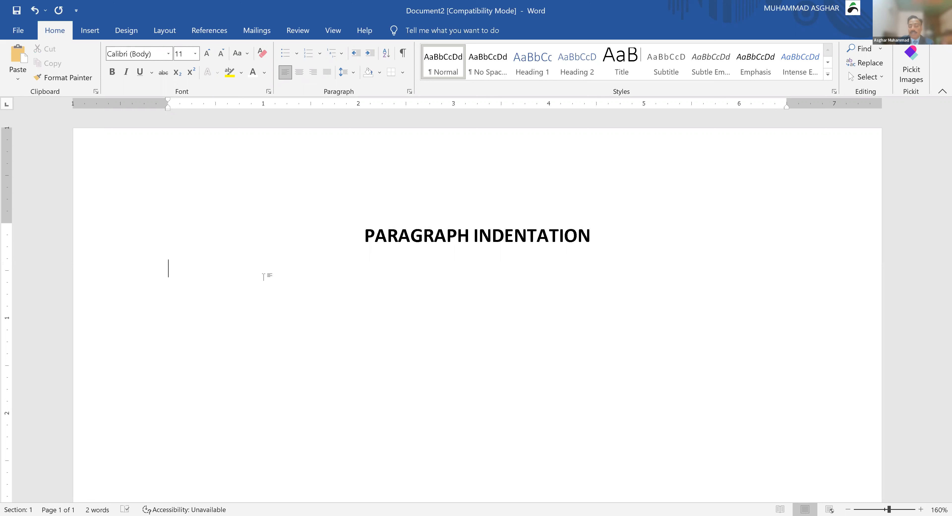
text(-)
key(BackSpace)
text(=R)
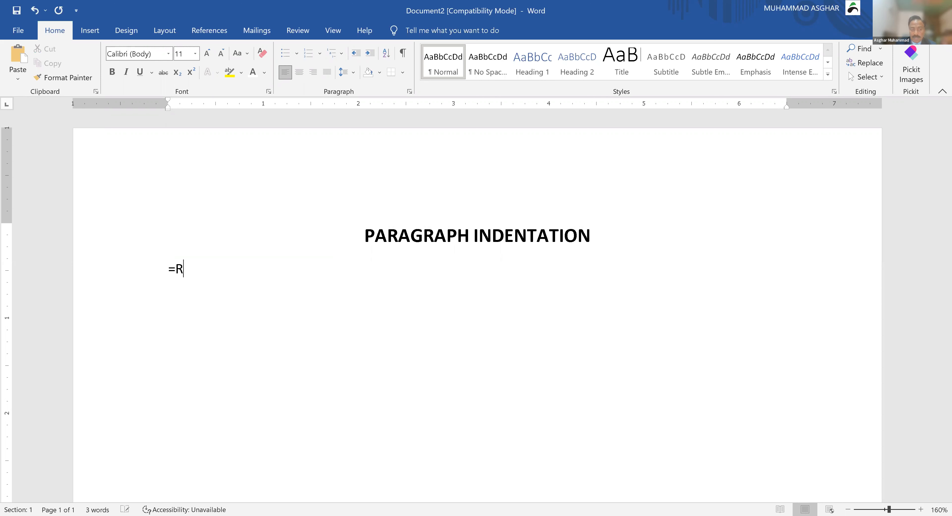
key(BackSpace)
text(rand(3,4))
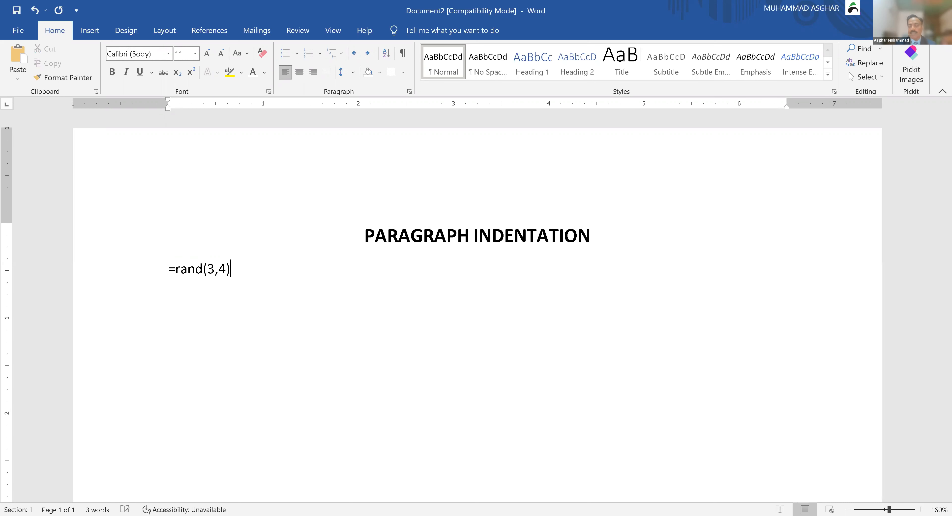
key(Return)
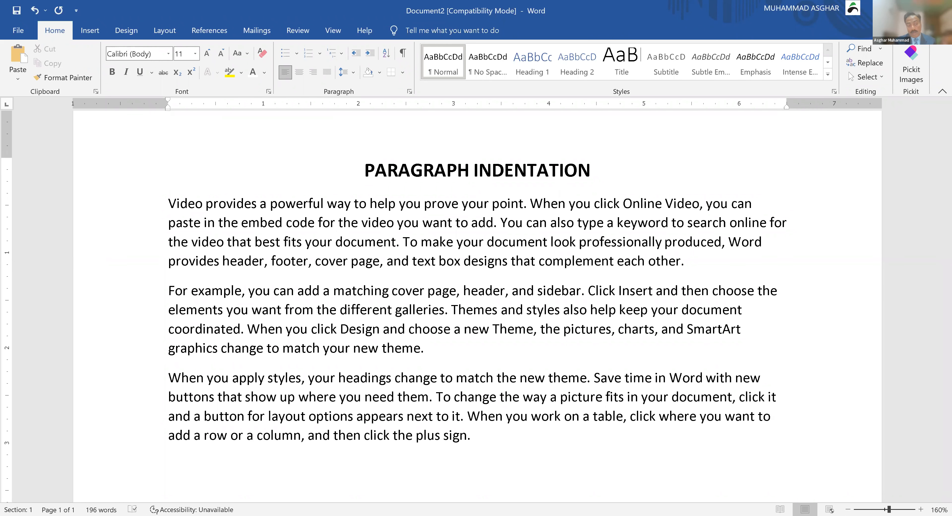
click(273, 344)
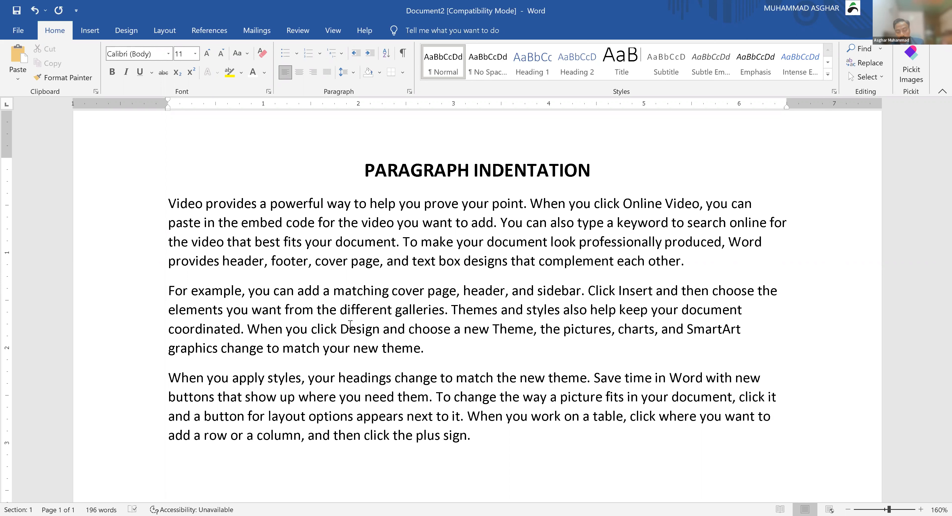
key(ctrl+m)
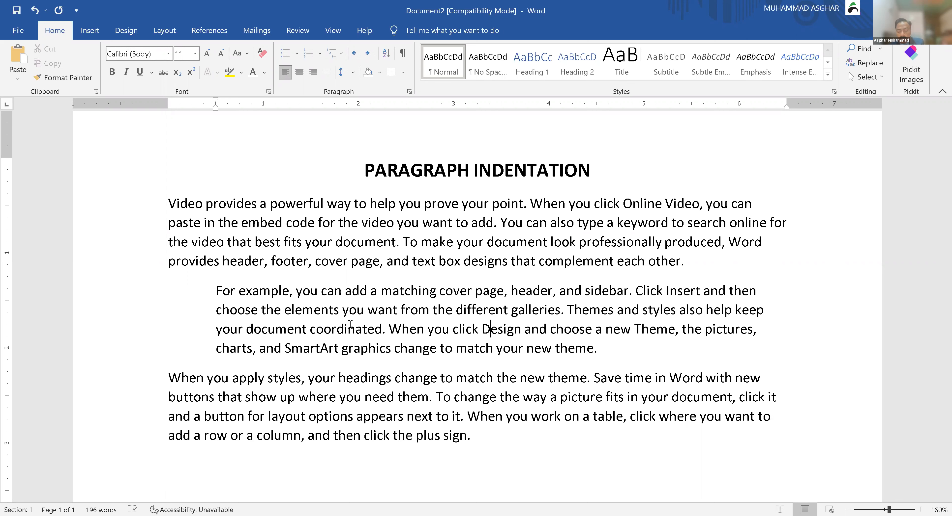
key(ctrl+m)
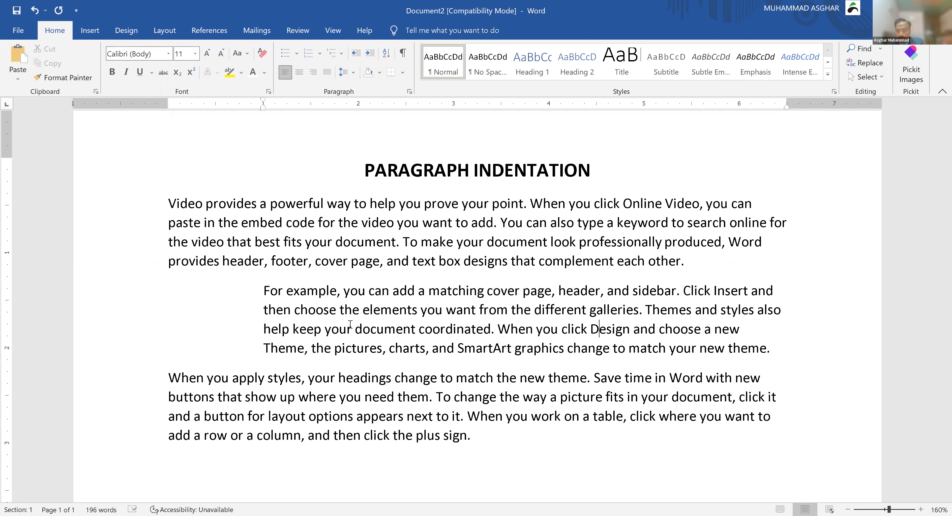
key(ctrl+m)
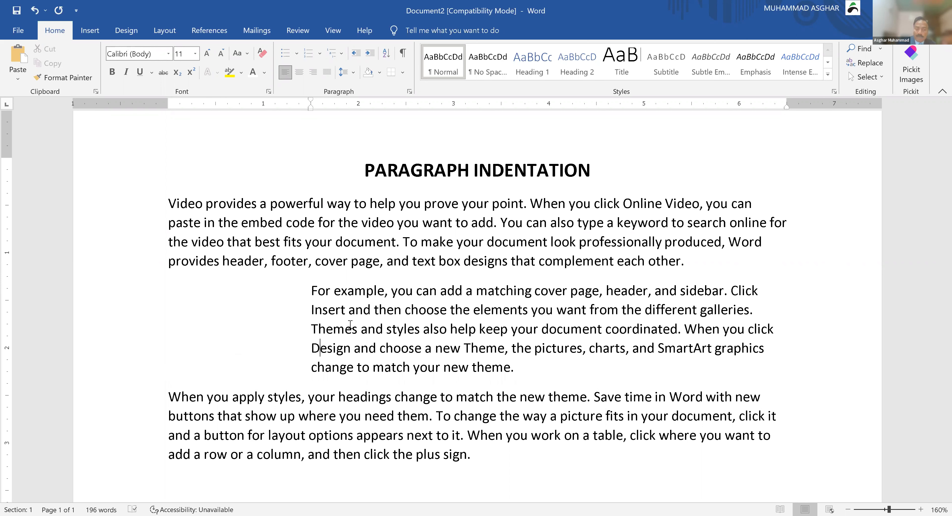
key(ctrl+shift+m)
key(ctrl+shift+m)
key(ctrl+shift+m)
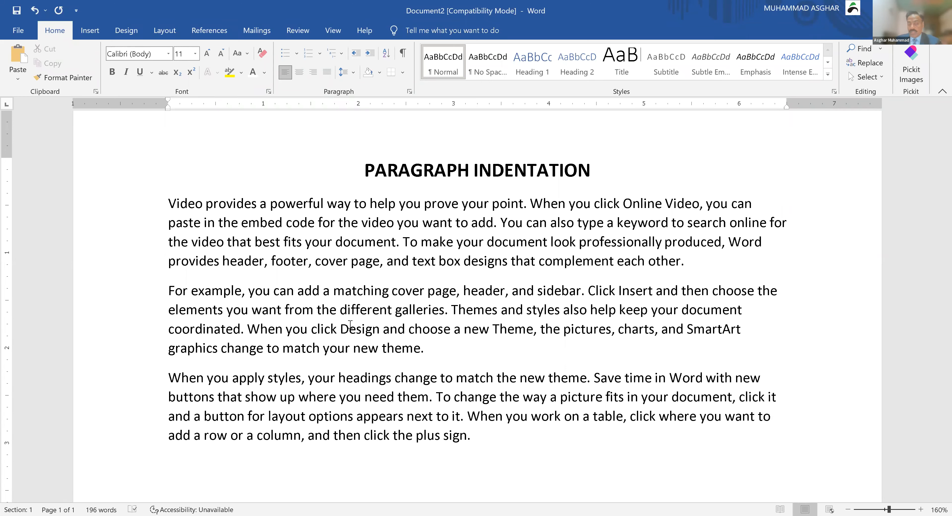
click(638, 162)
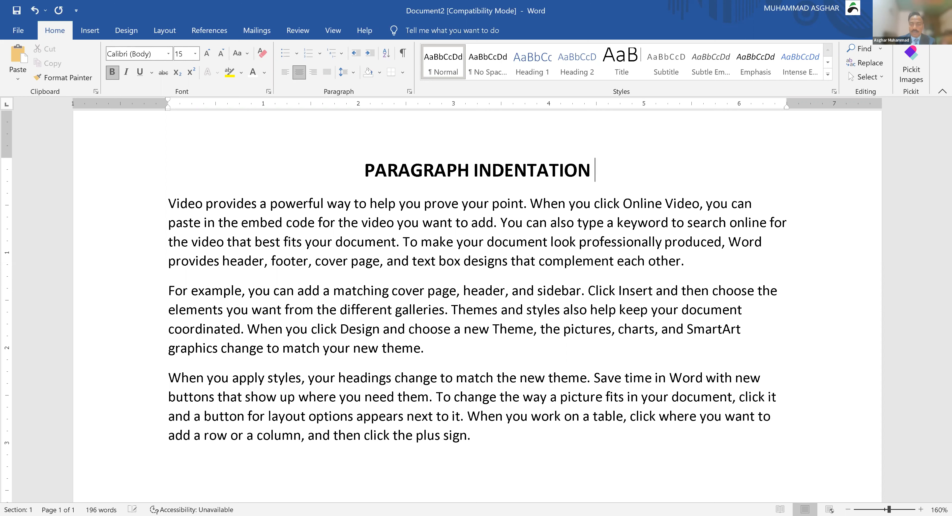
text((Left Indent, ))
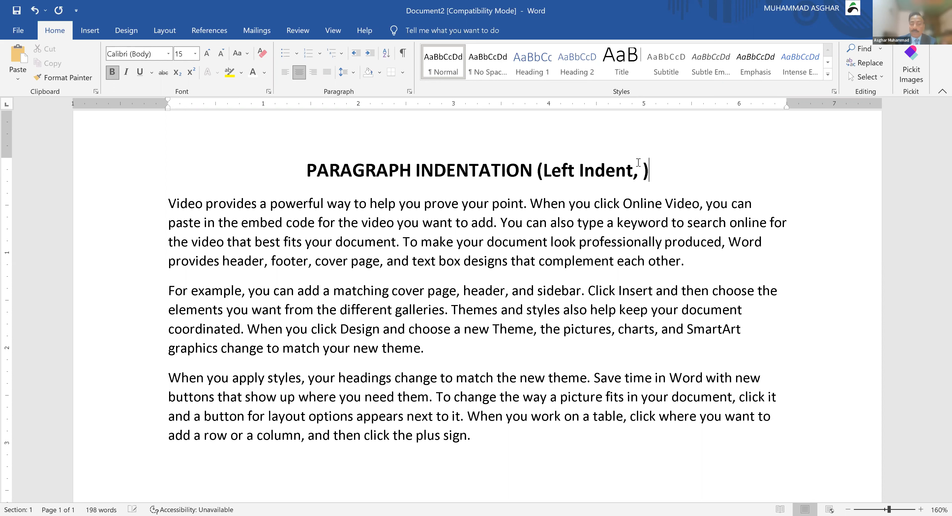
key(Down)
key(Down)
key(Down)
key(Down)
key(Down)
key(Down)
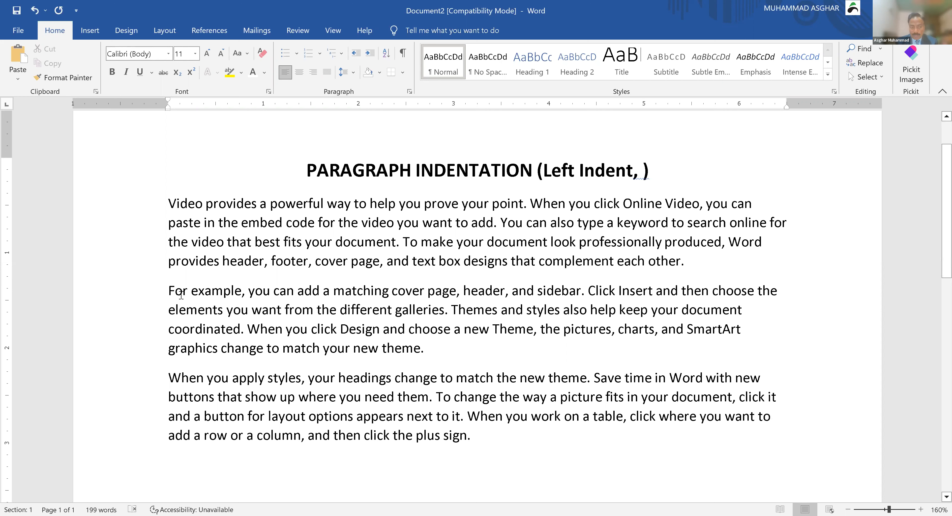
Step: Tab-indent the first line of the 'For example' paragraph, then add and delete a test line 'Hello how do you do?'
key(Tab)
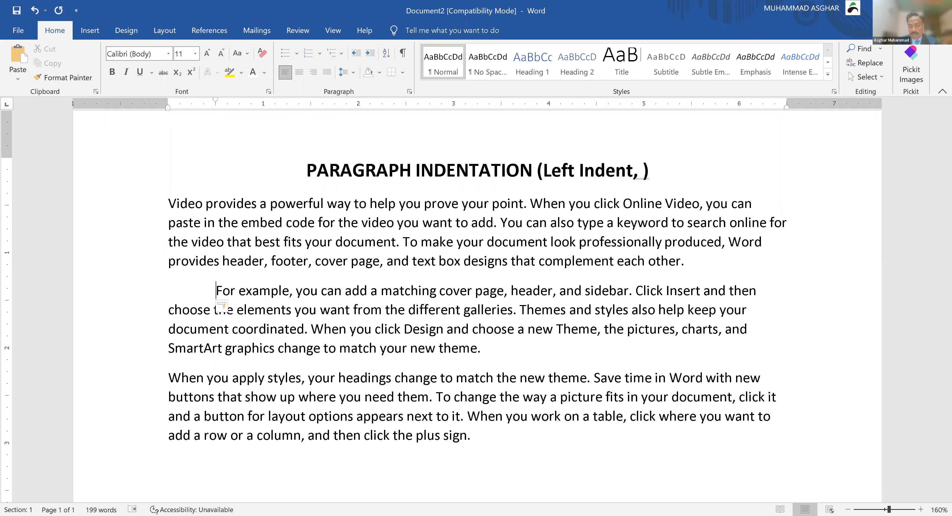
click(526, 351)
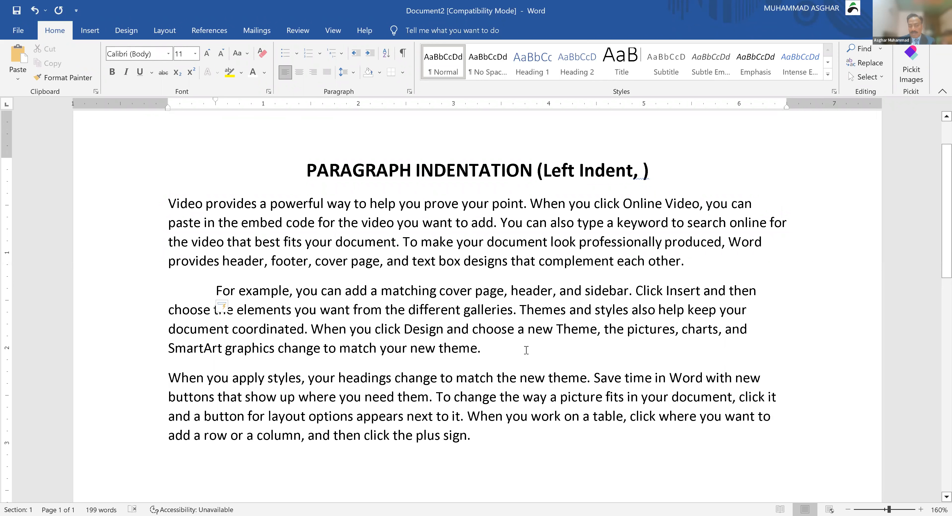
key(Return)
text(h)
key(BackSpace)
text(Hello)
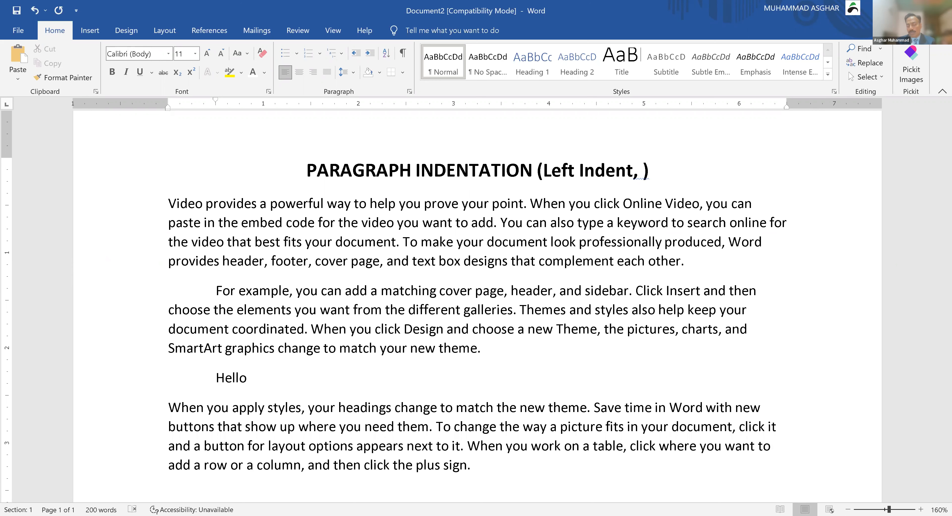
text( ho)
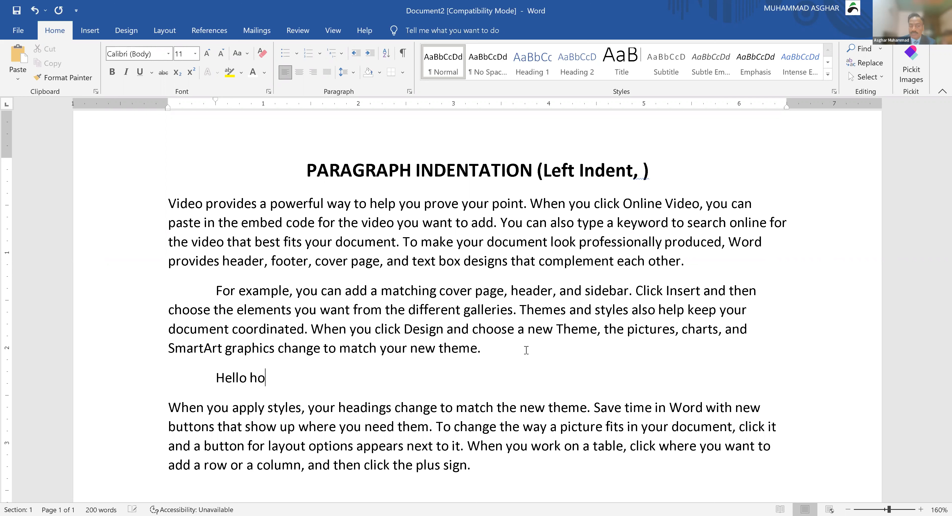
text(w do you do?)
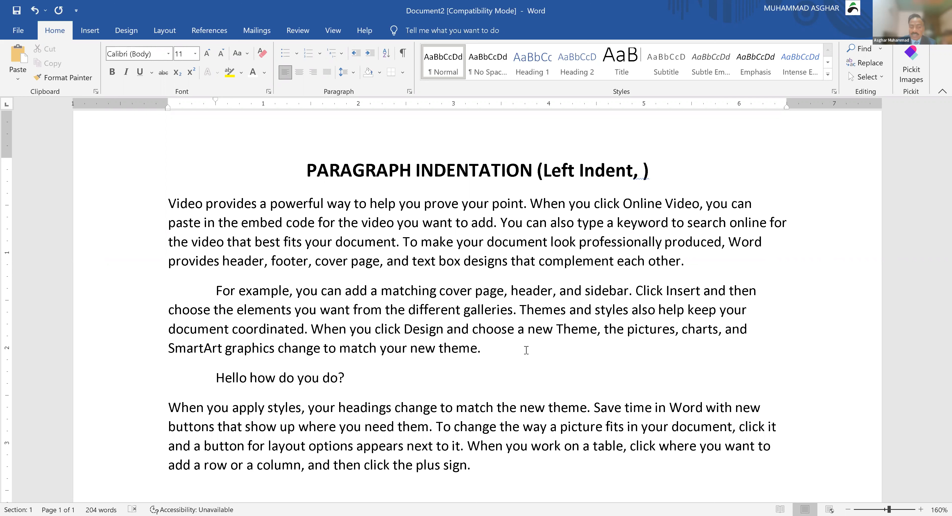
key(ctrl+shift+Left)
key(ctrl+shift+Left)
key(ctrl+shift+Left)
key(ctrl+shift+Left)
key(ctrl+shift+Left)
key(ctrl+shift+Left)
key(shift+Left)
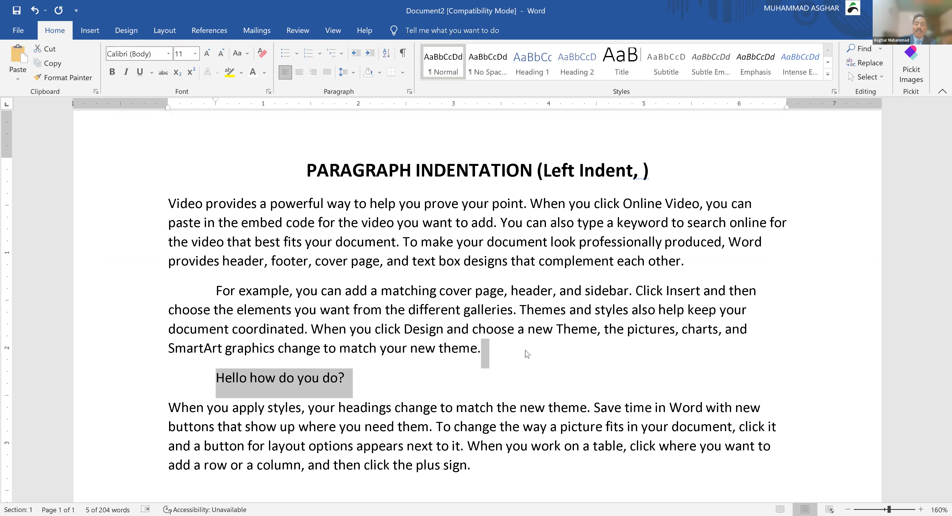
key(Delete)
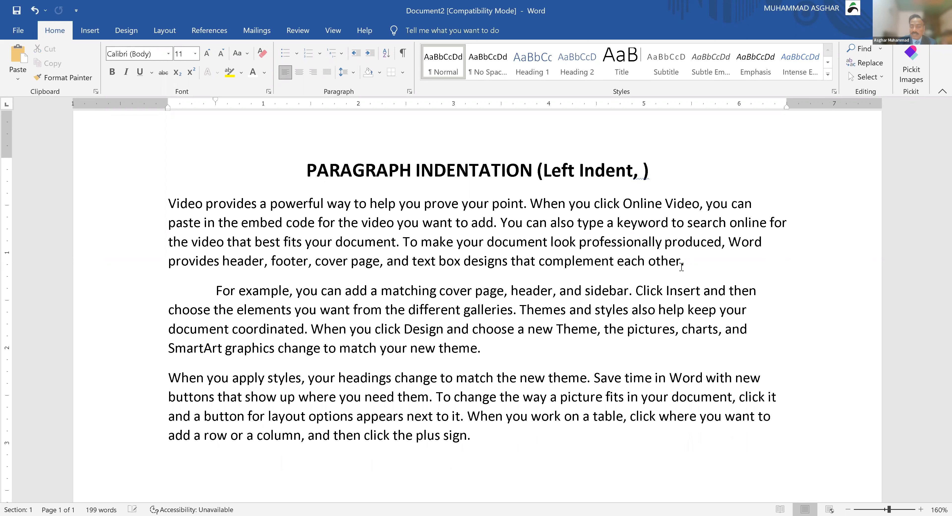
Step: Add 'First Line Indent, Hanging' inside the title's parentheses after 'Left Indent'
click(643, 169)
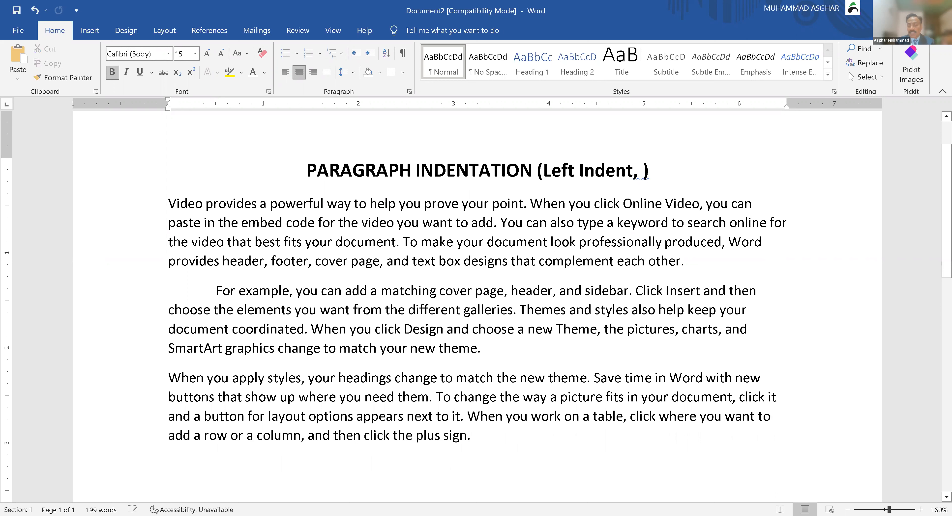
text(ft Indent, F)
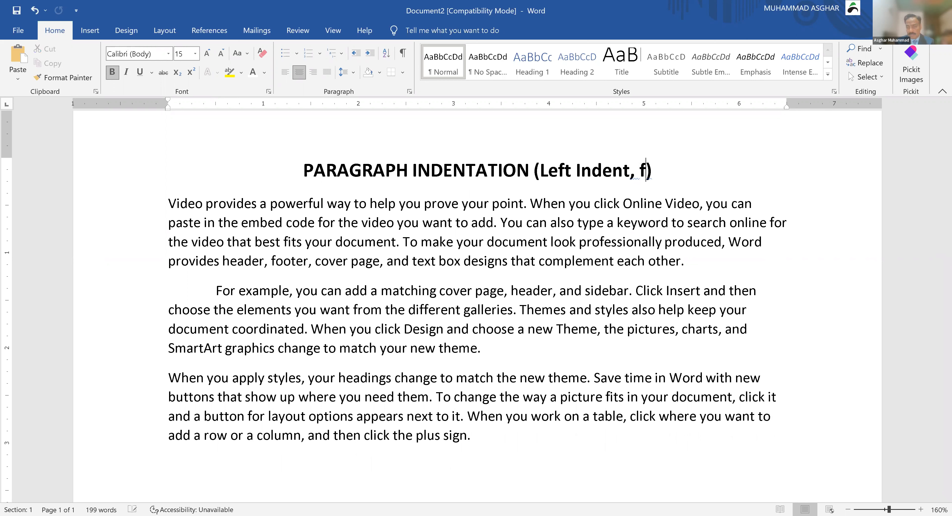
text(irst Line )
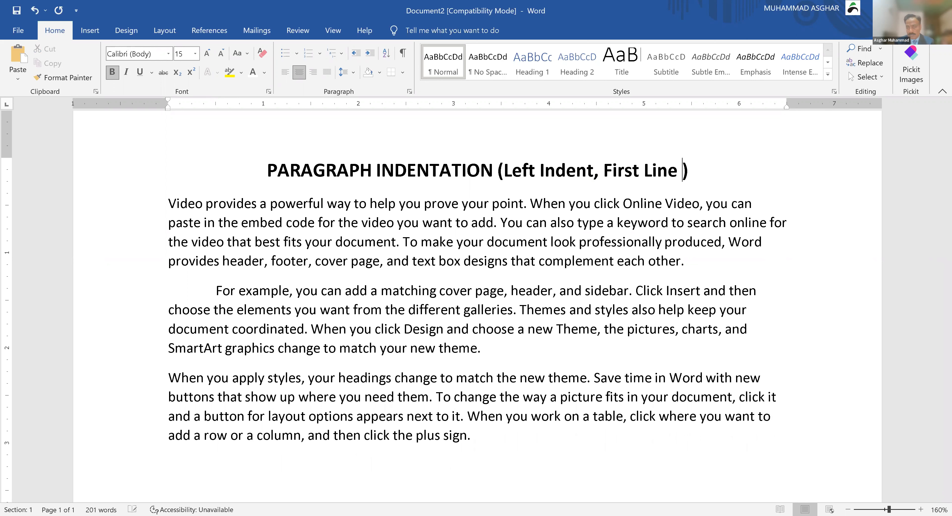
text(Indent)
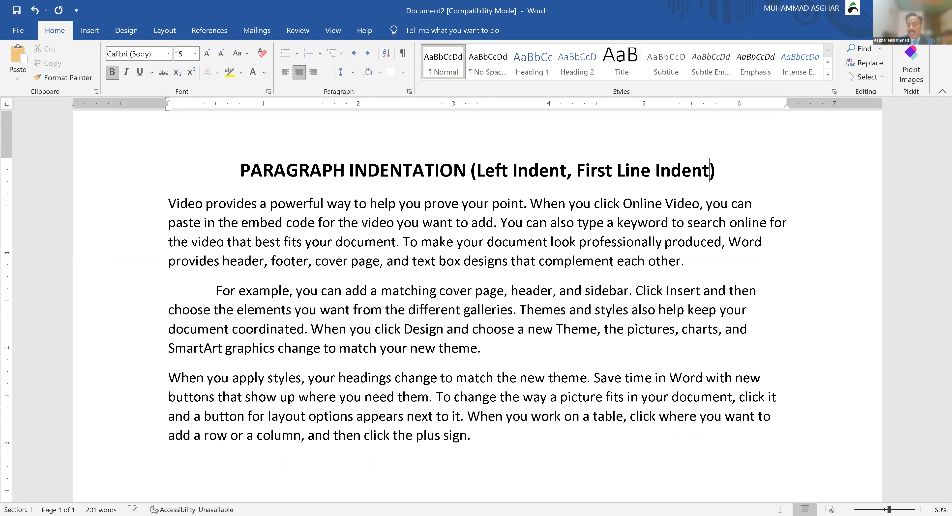
text(, H)
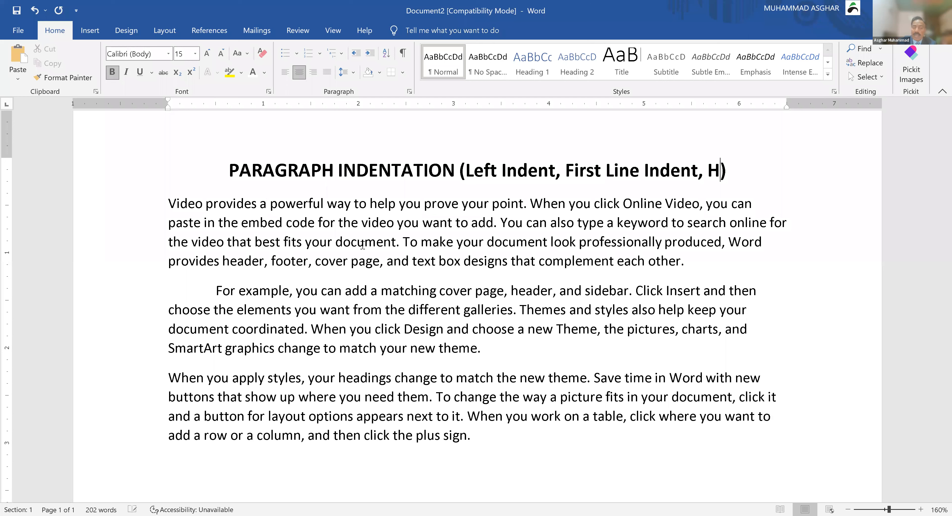
text(anging)
click(376, 232)
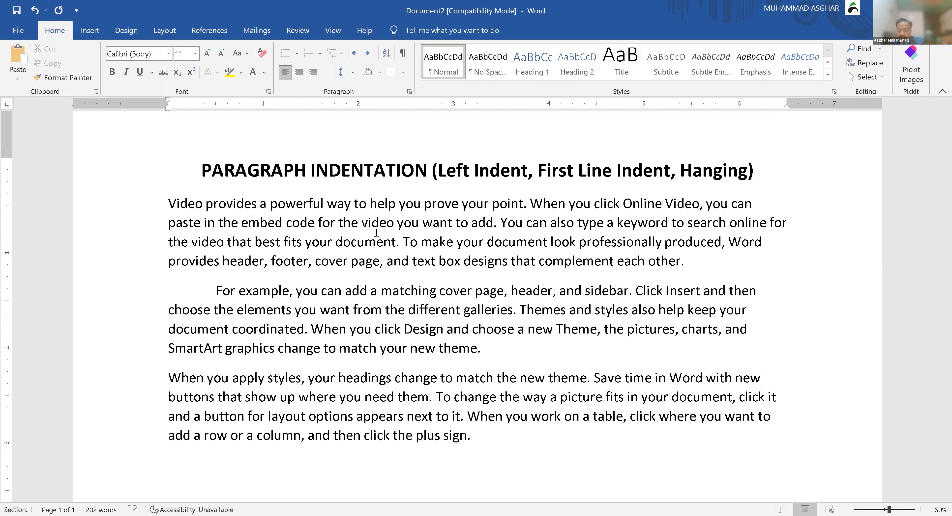
Step: Give the first paragraph a double hanging indent with Ctrl+T and justify it
key(ctrl+t)
key(ctrl+t)
key(ctrl+t)
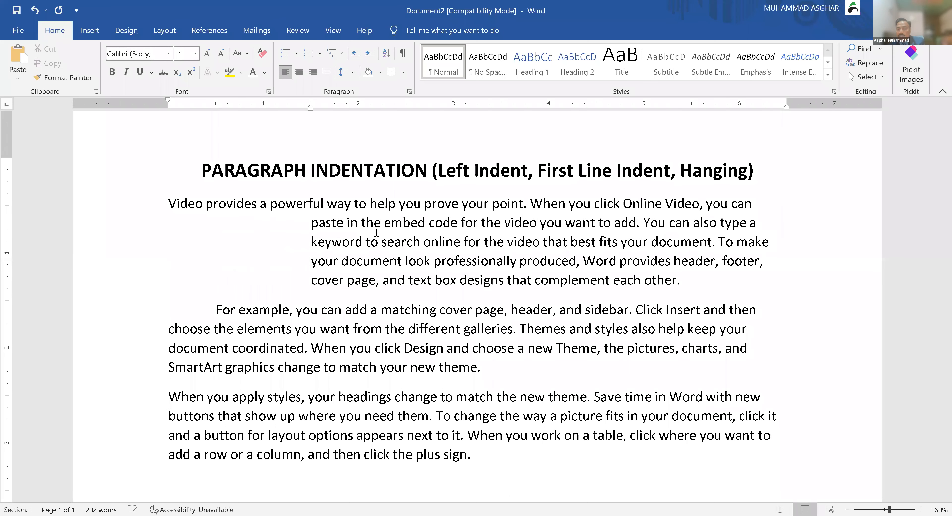
key(ctrl+t)
key(ctrl+t)
key(ctrl+t)
key(ctrl+t)
key(ctrl+t)
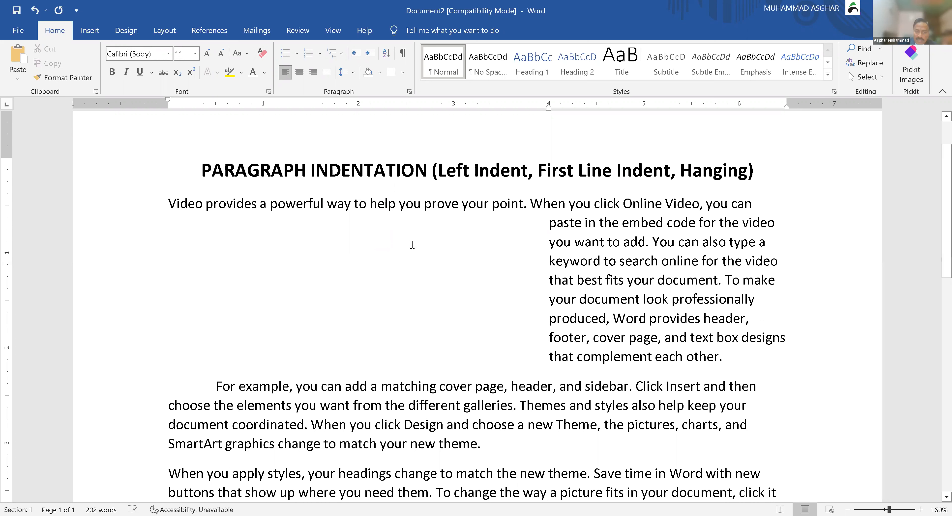
double_click(112, 207)
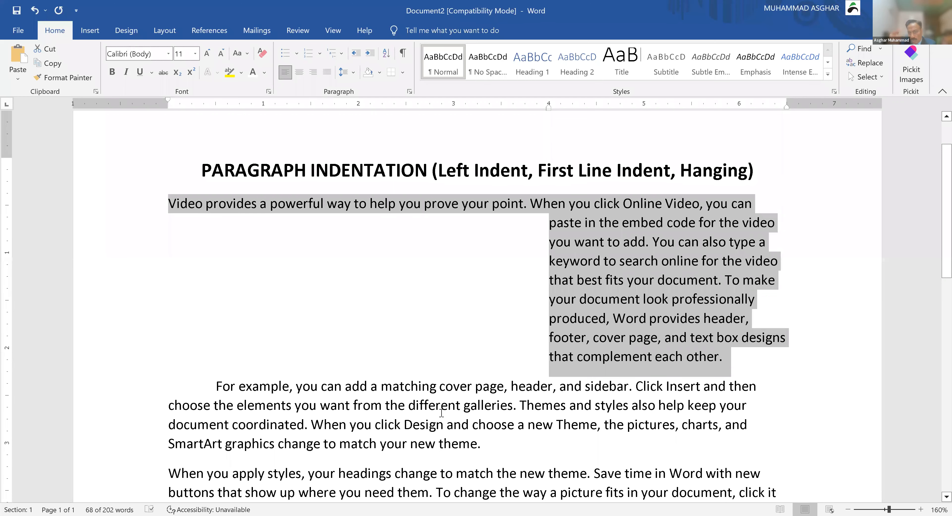
key(ctrl+j)
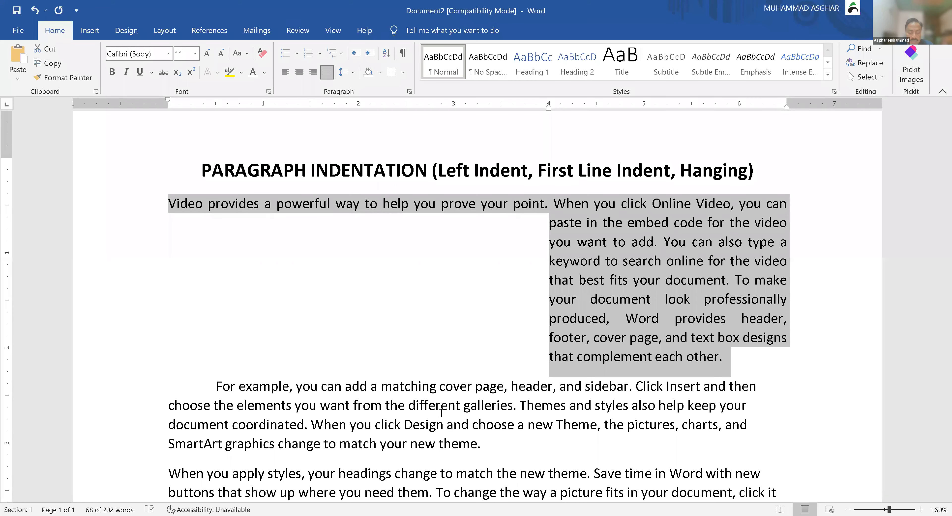
Step: Undo the justification and hanging indent, and delete the second paragraph's Tab indent
key(ctrl+z)
key(ctrl+z)
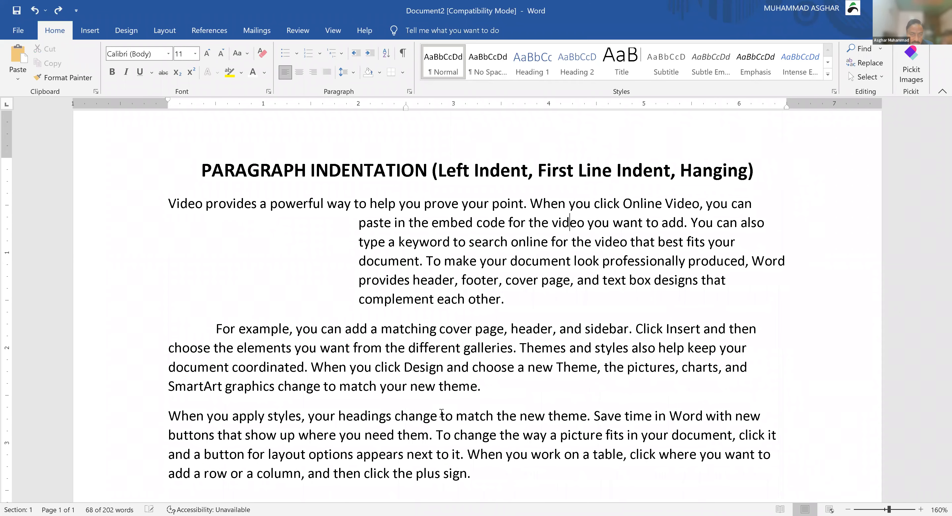
key(ctrl+z)
key(ctrl+z)
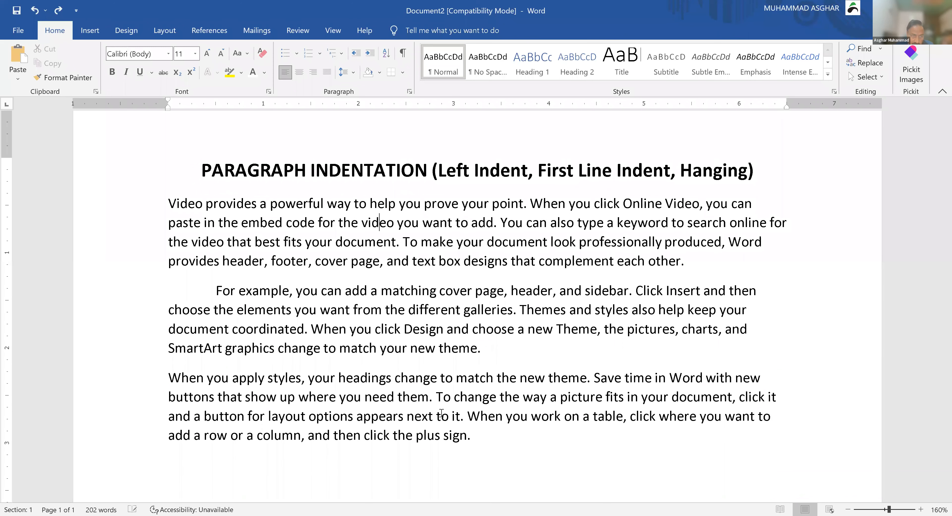
click(216, 290)
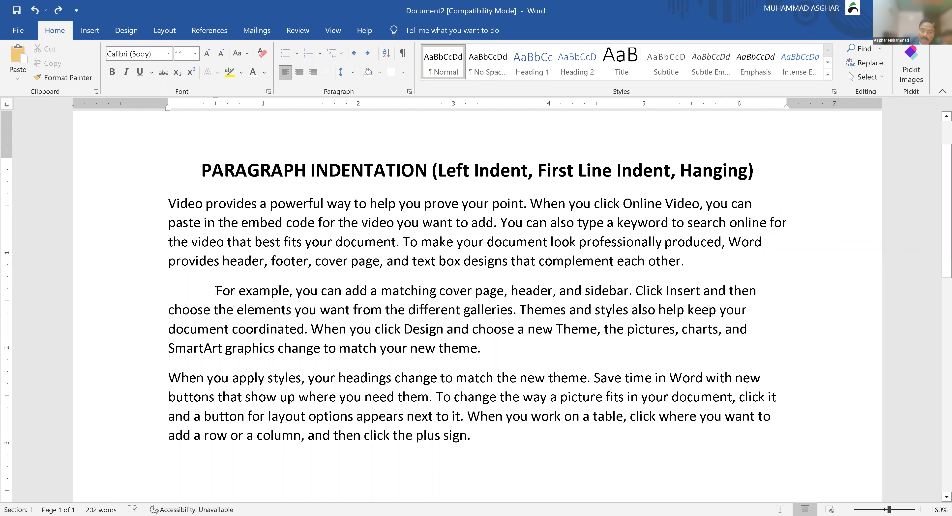
key(BackSpace)
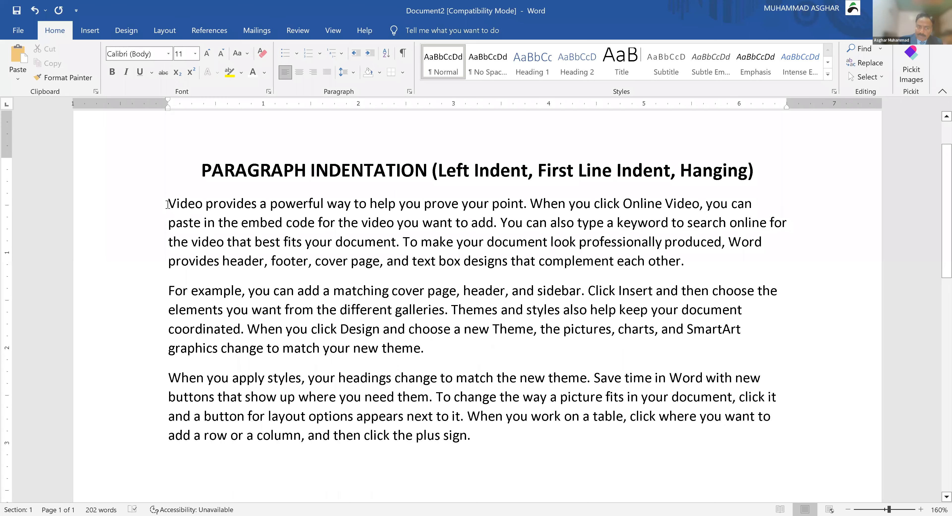
Step: Select the three body paragraphs and convert a Ctrl+M indent into a half-inch first-line indent with Ctrl+Shift+T
drag(372, 362, 482, 439)
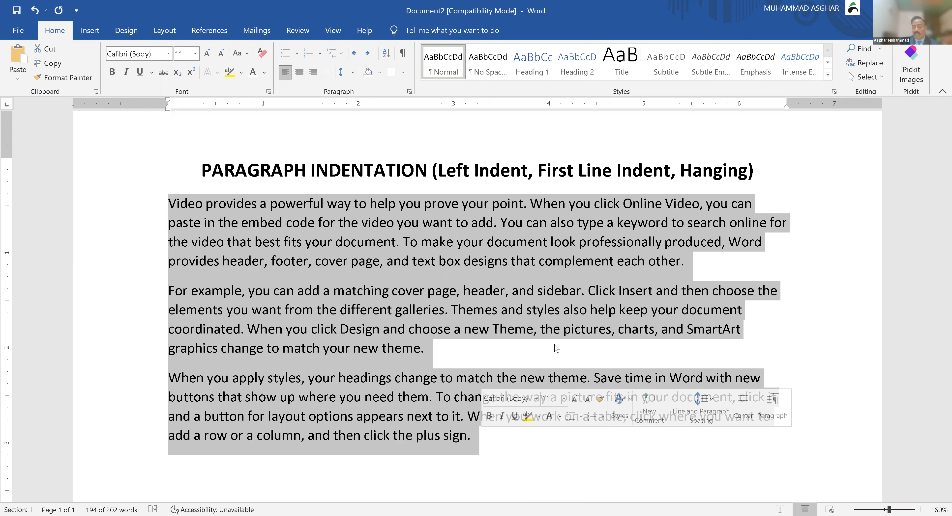
key(ctrl+m)
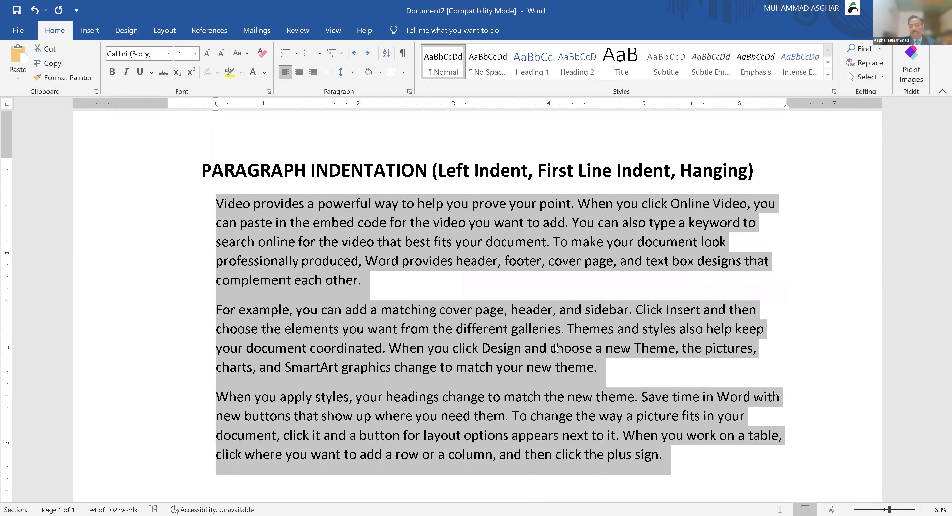
key(ctrl+shift+t)
click(447, 313)
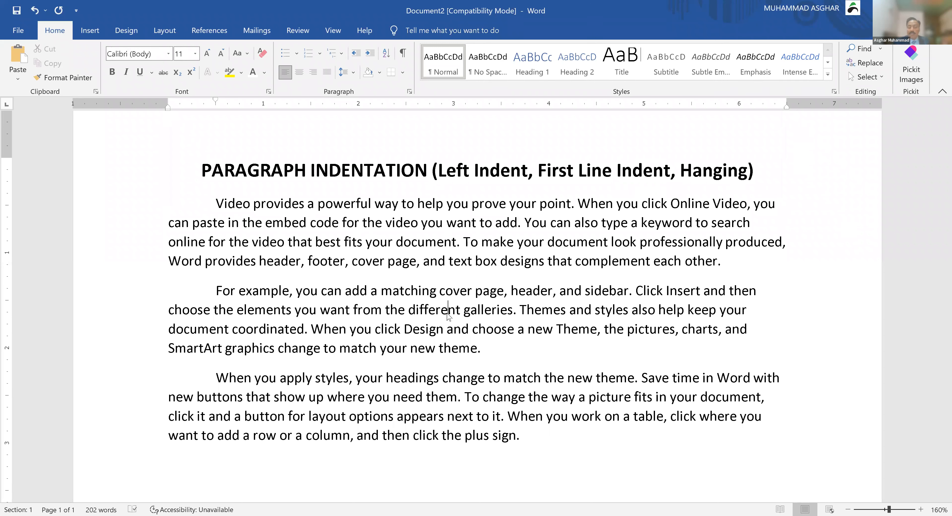
click(385, 168)
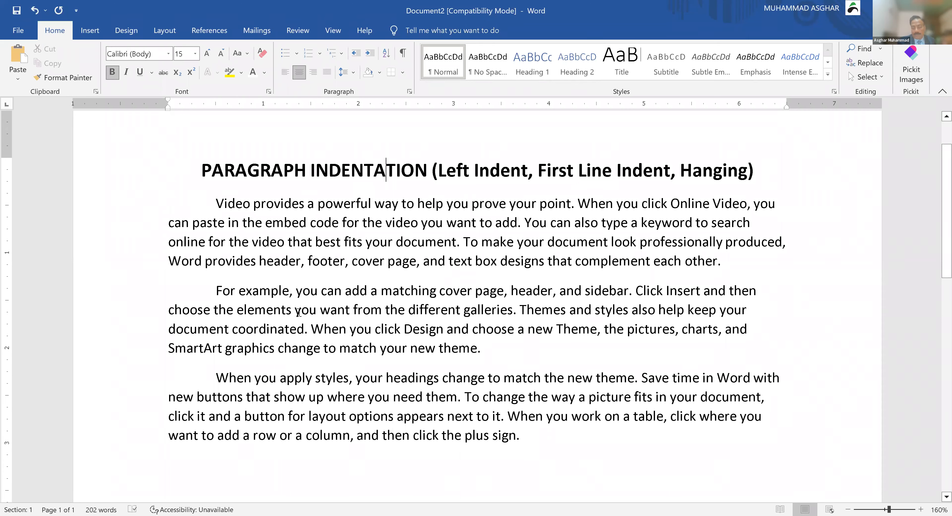
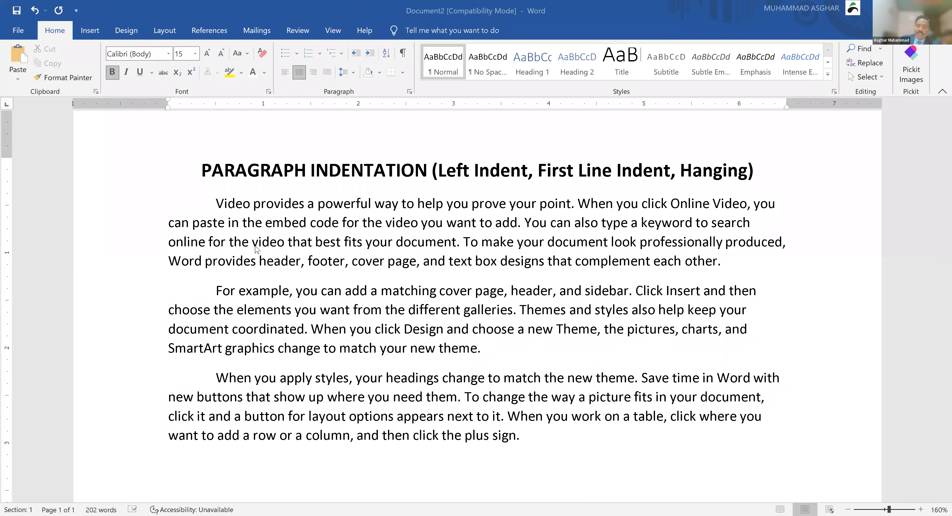
Step: Switch to the Paint window showing the pasted ruler close-up
key(alt+Tab)
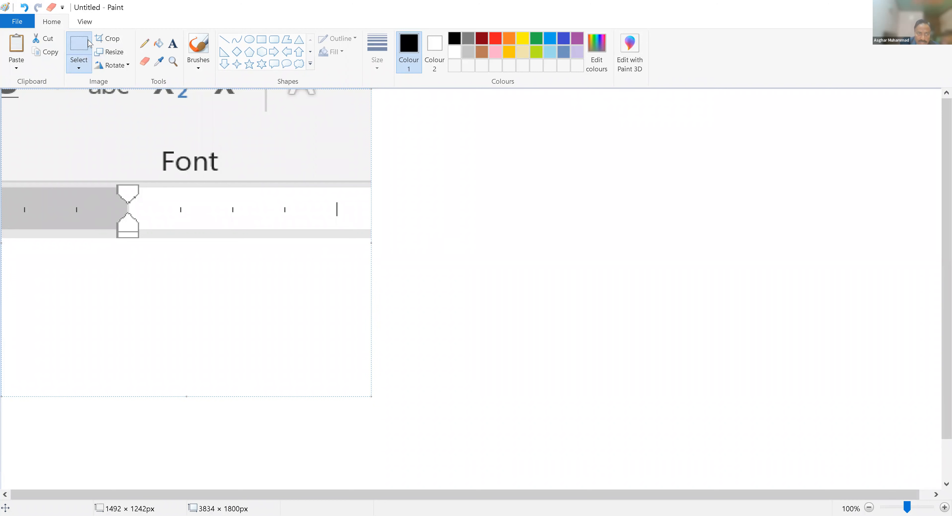
Step: Draw a line out from the top indent marker on the ruler image
click(82, 47)
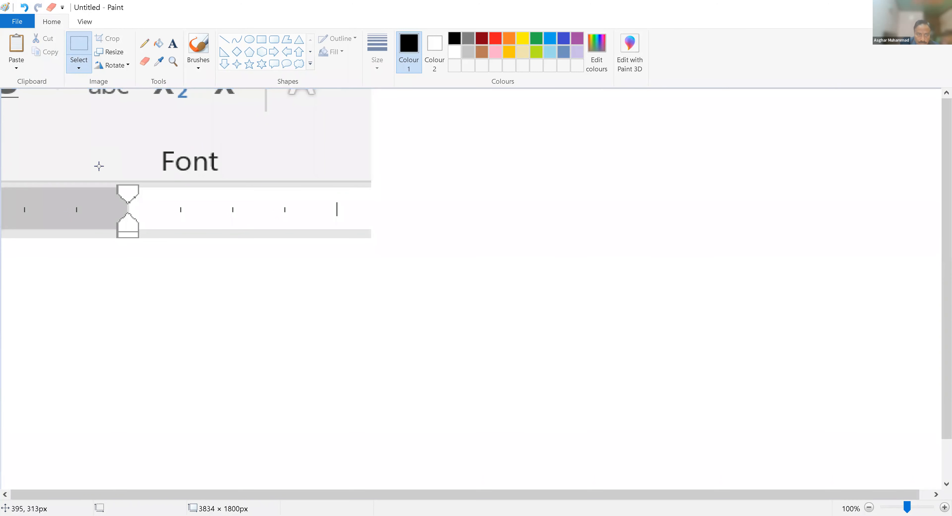
drag(99, 166, 159, 208)
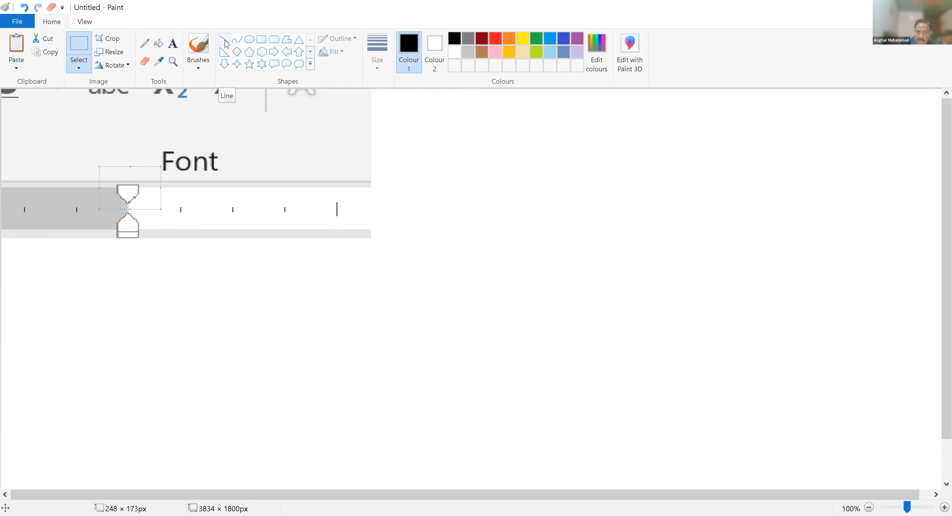
drag(292, 274, 138, 194)
Step: Label the end of the line 'First Line Indent'
click(172, 43)
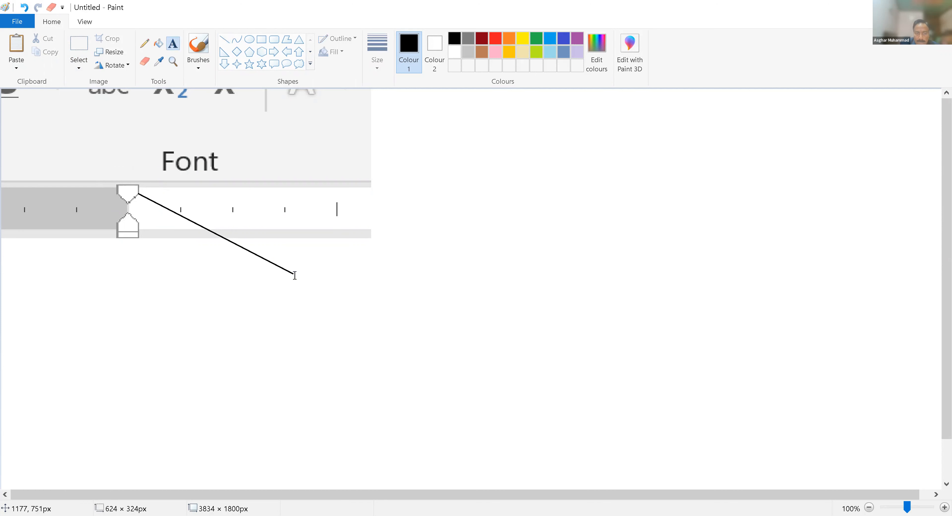
click(265, 247)
text(F)
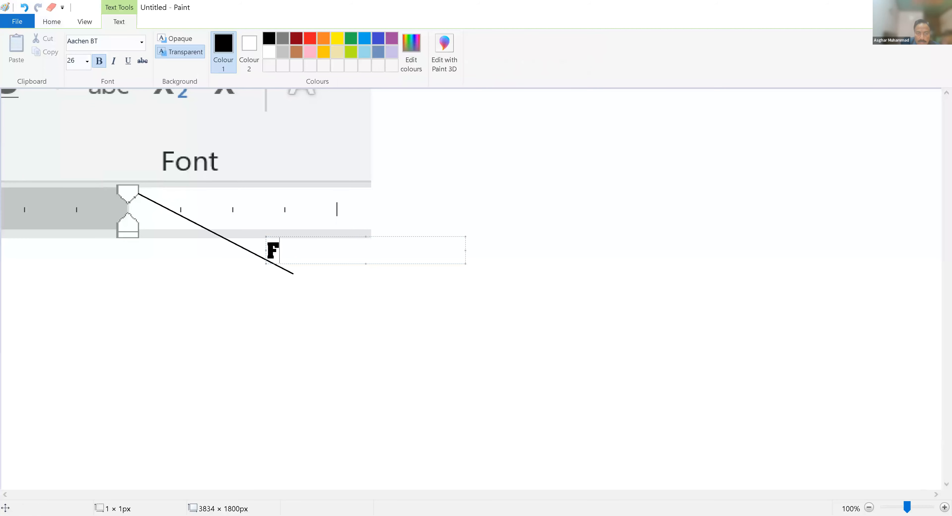
text(irst line)
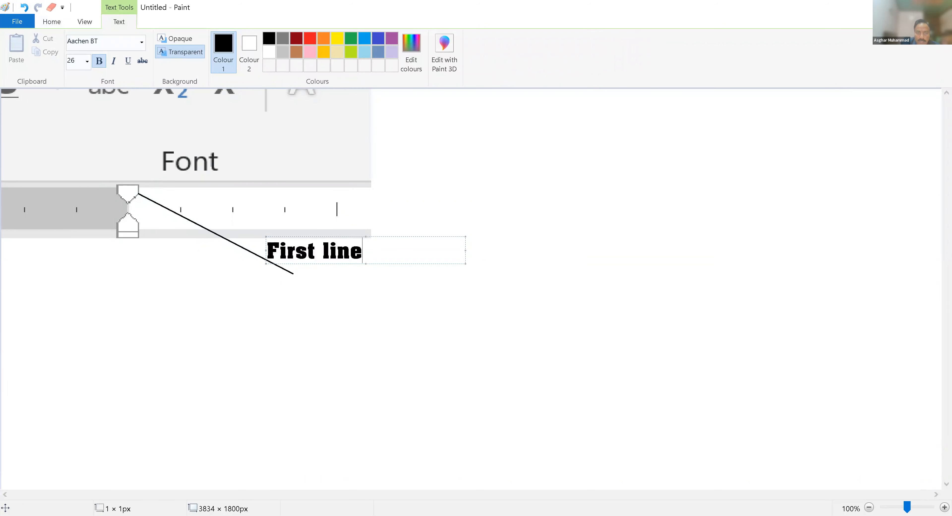
text( indent)
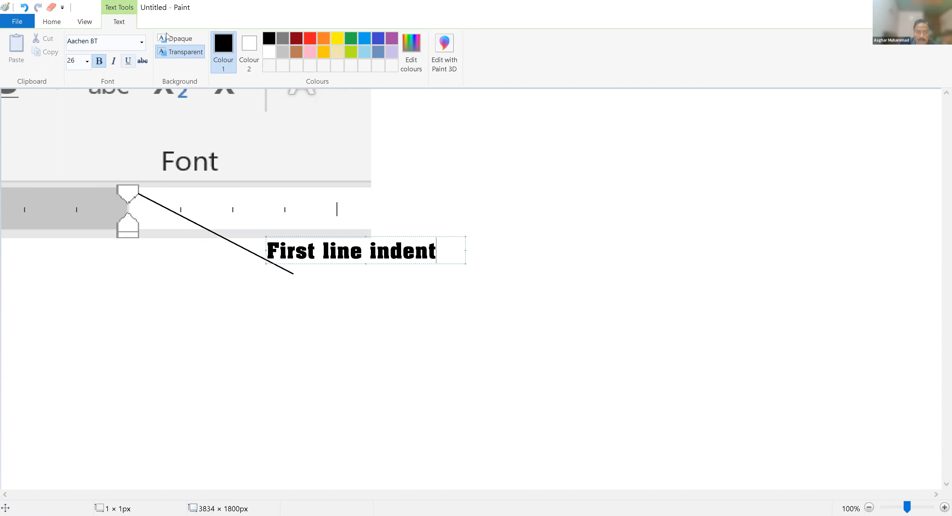
click(51, 22)
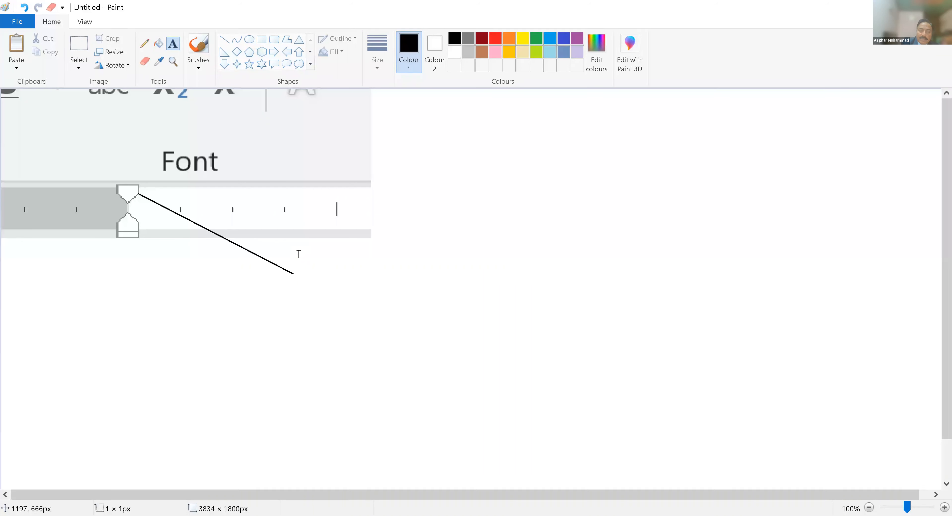
click(298, 242)
text(First Lin)
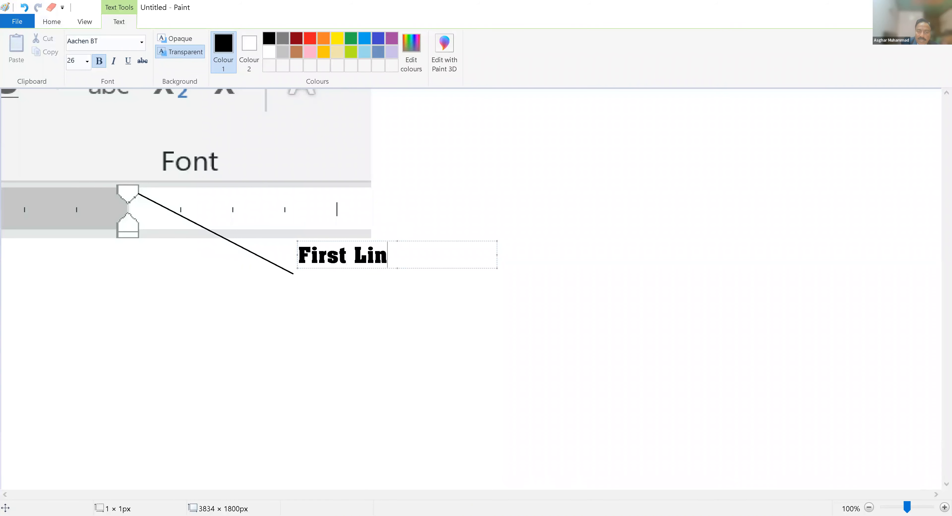
text(e Indent)
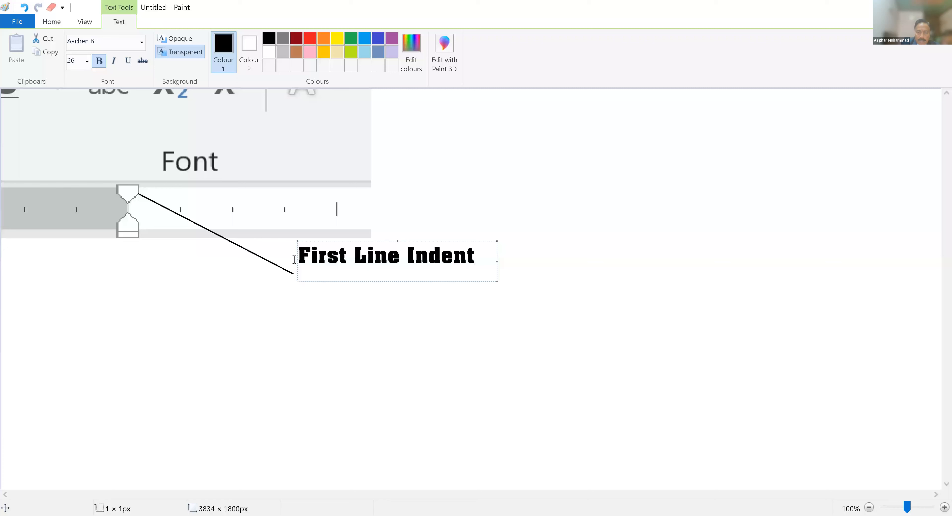
click(282, 327)
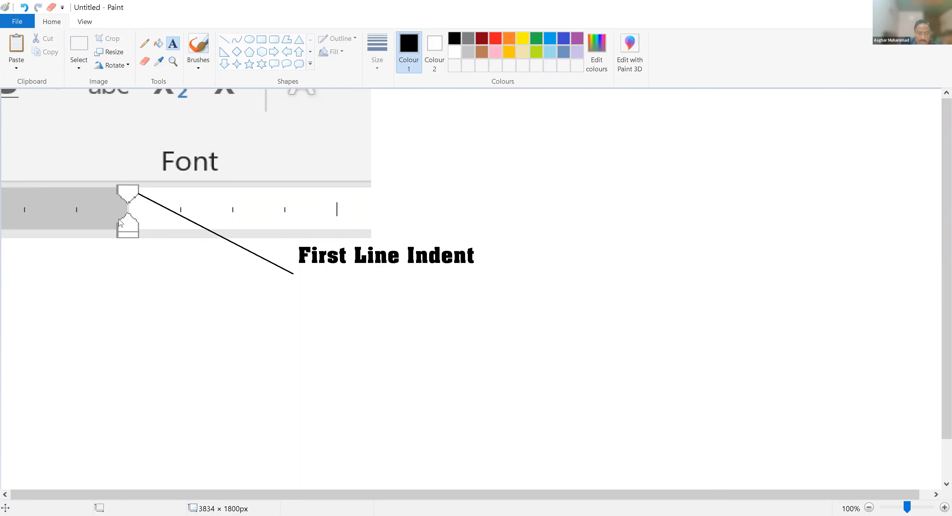
Step: Draw a line down-right from the lower hourglass indent marker
click(133, 210)
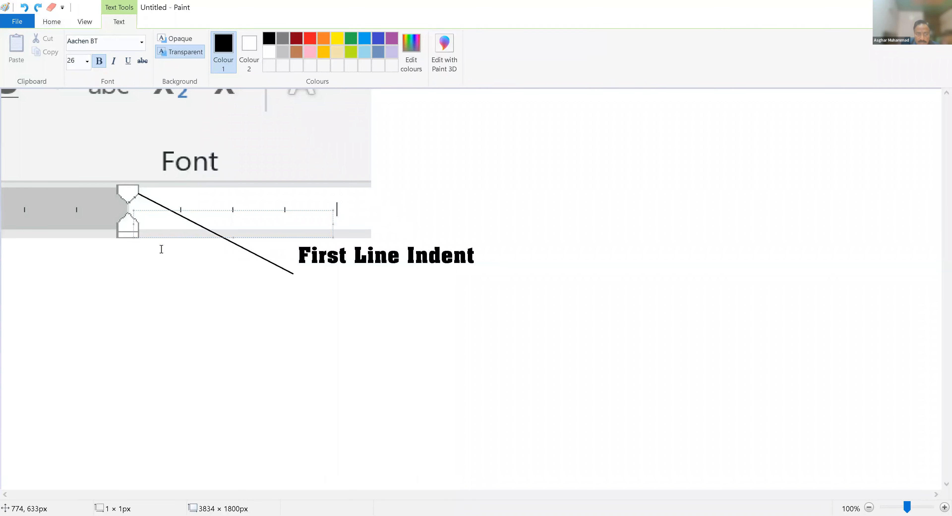
click(216, 154)
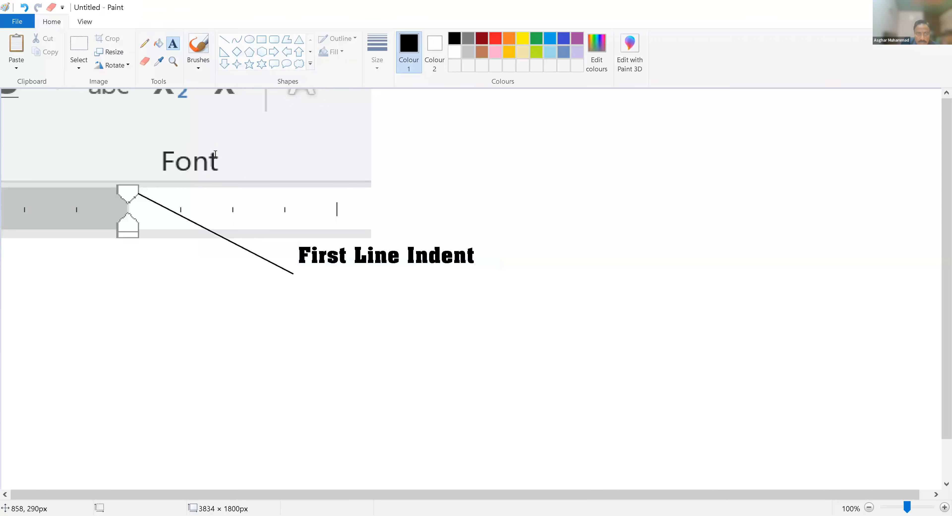
click(224, 42)
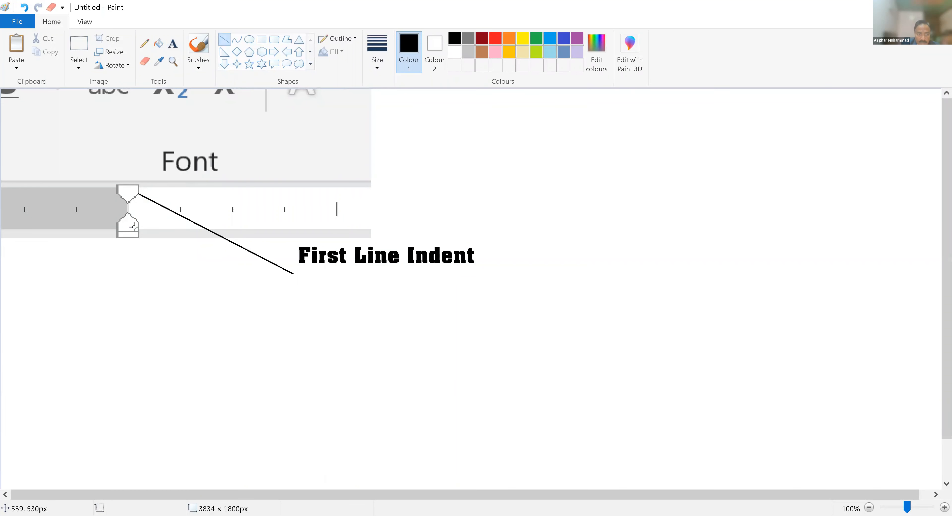
mouse_move(134, 224)
mouse_down()
mouse_move(168, 231)
mouse_move(276, 327)
mouse_move(241, 314)
mouse_up()
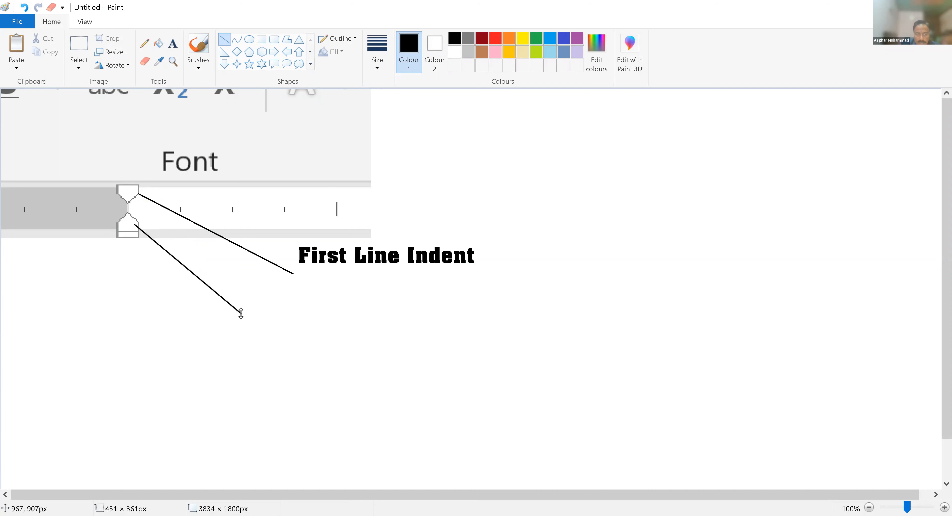
Step: Label the new line's end 'Hanging Indent'
click(172, 43)
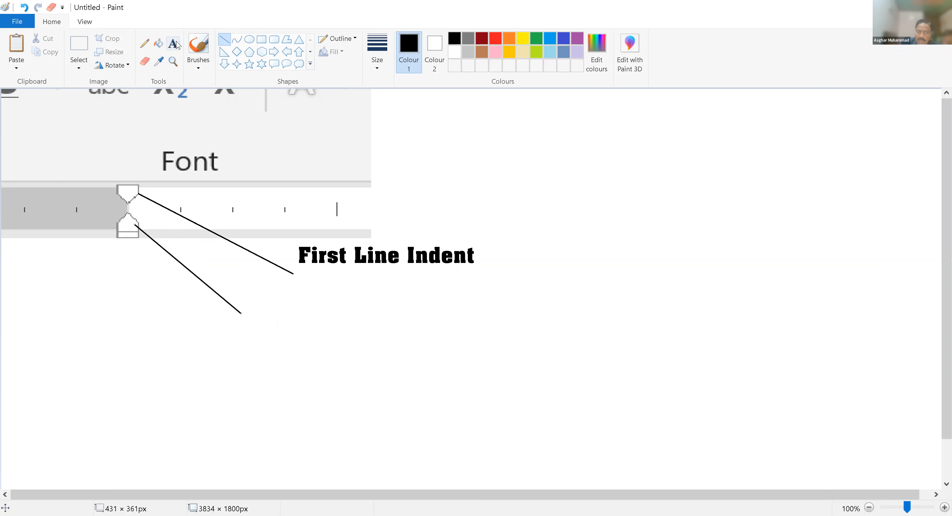
click(252, 299)
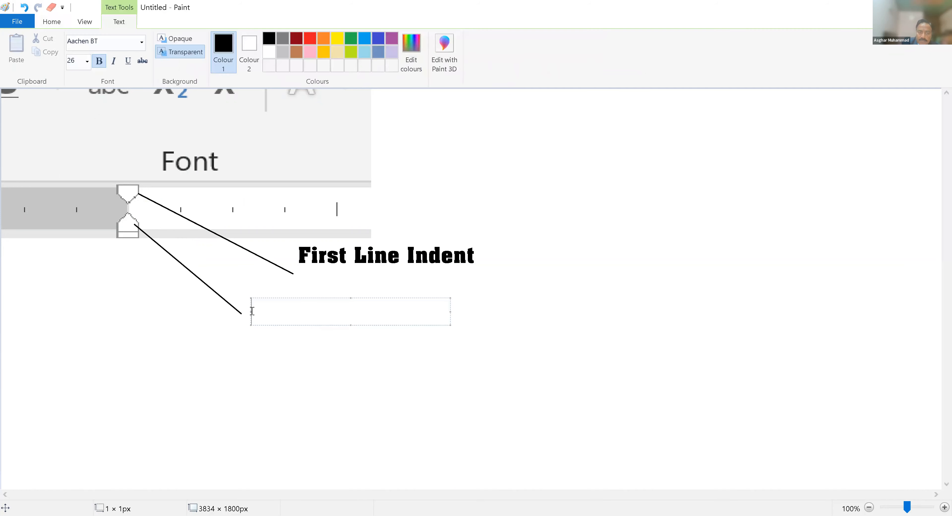
text(Han)
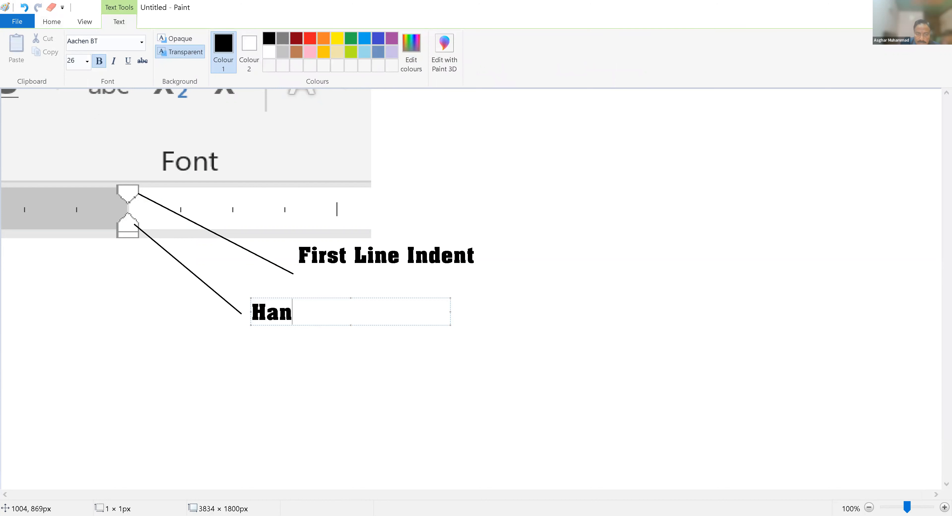
text(ging Indent)
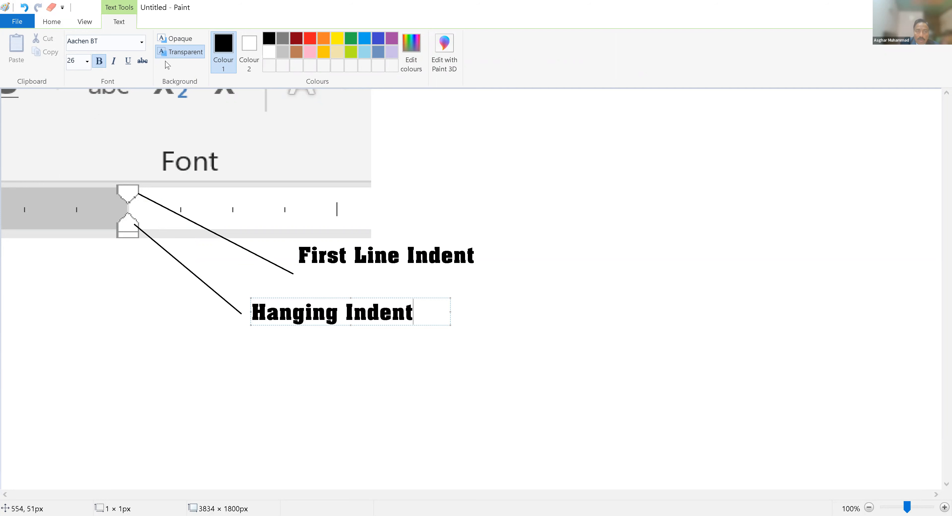
click(229, 440)
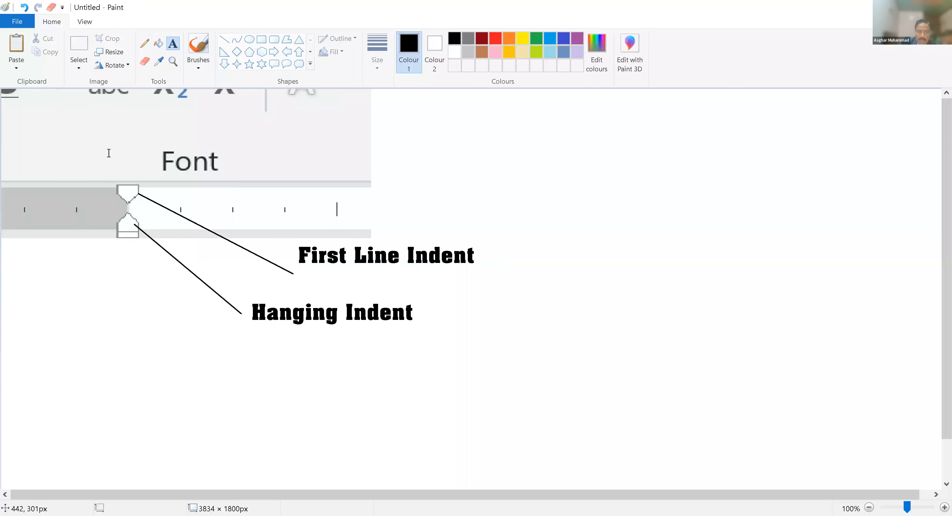
Step: Draw a line down-left from the bottom square marker and label it 'LEFT Indent'
click(225, 40)
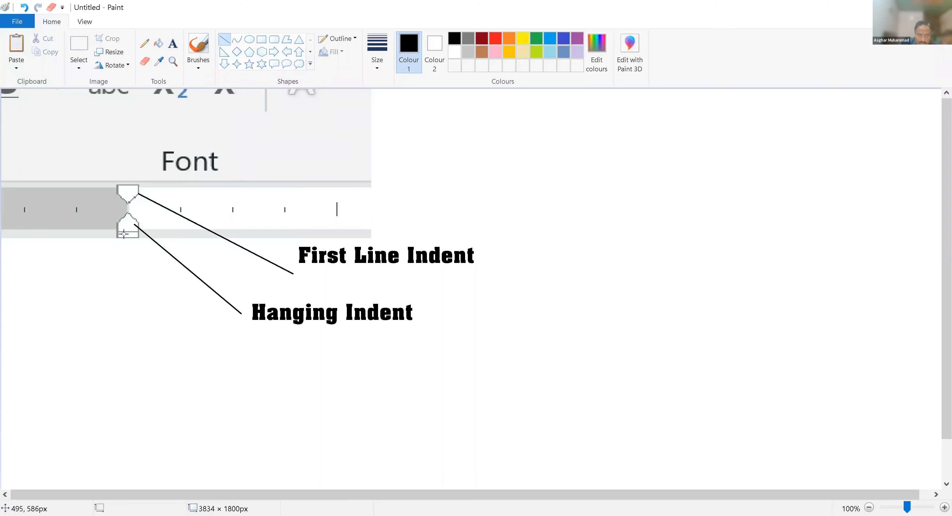
drag(124, 234, 110, 297)
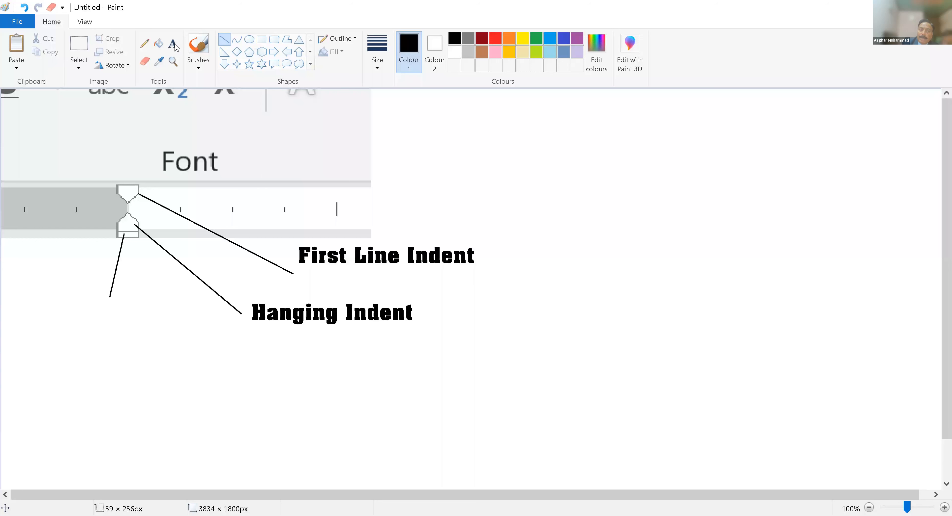
click(175, 48)
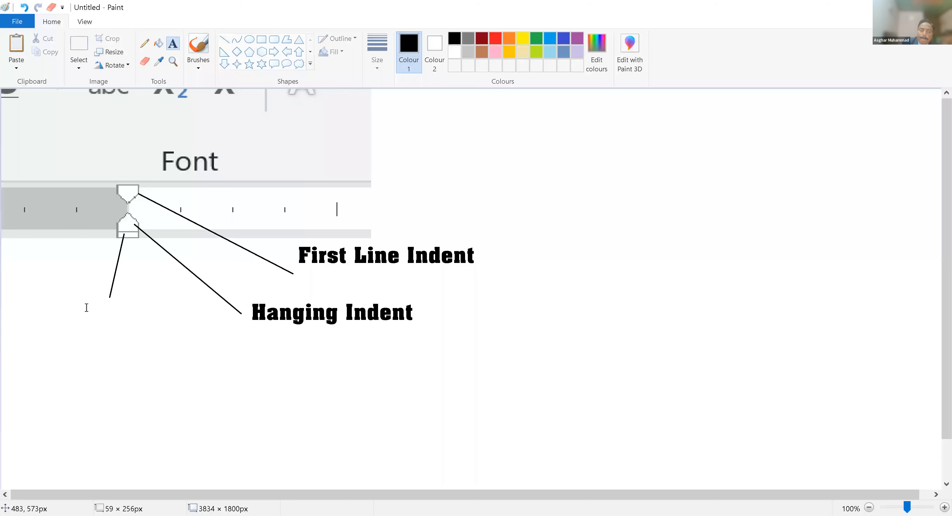
click(65, 315)
text(L)
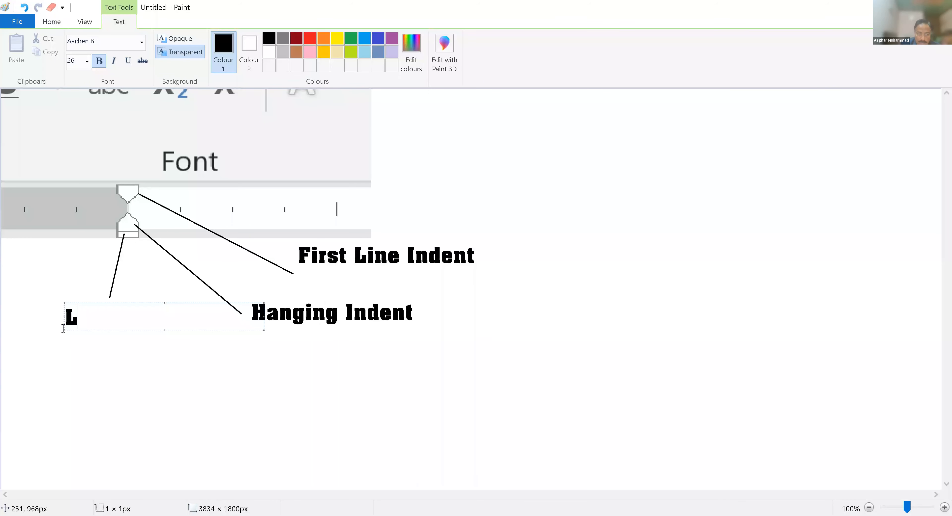
text(EFT Indent)
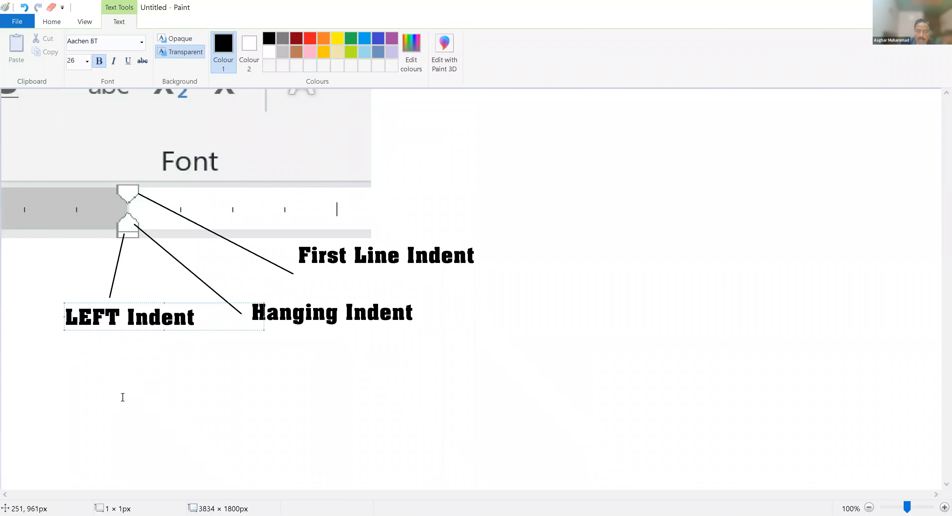
click(139, 399)
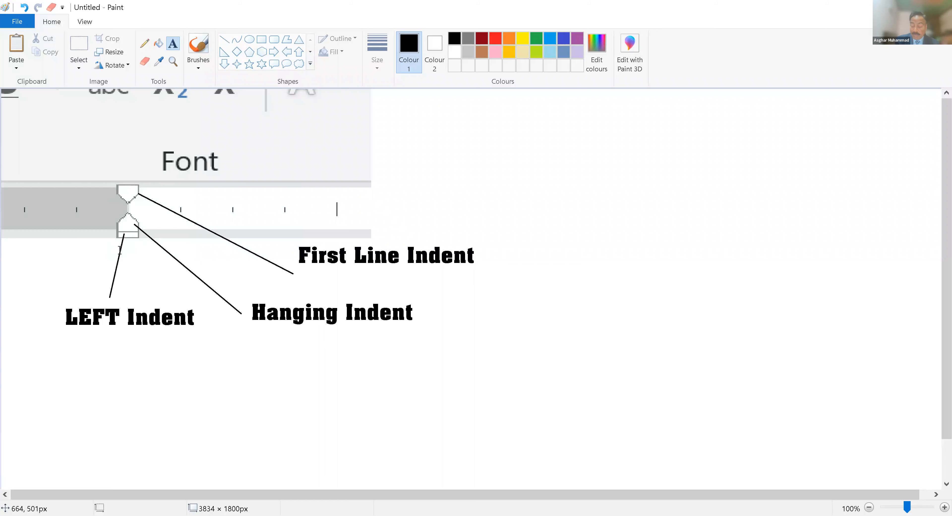
Step: Return to the Word document with the cursor in the heading
drag(173, 192, 432, 332)
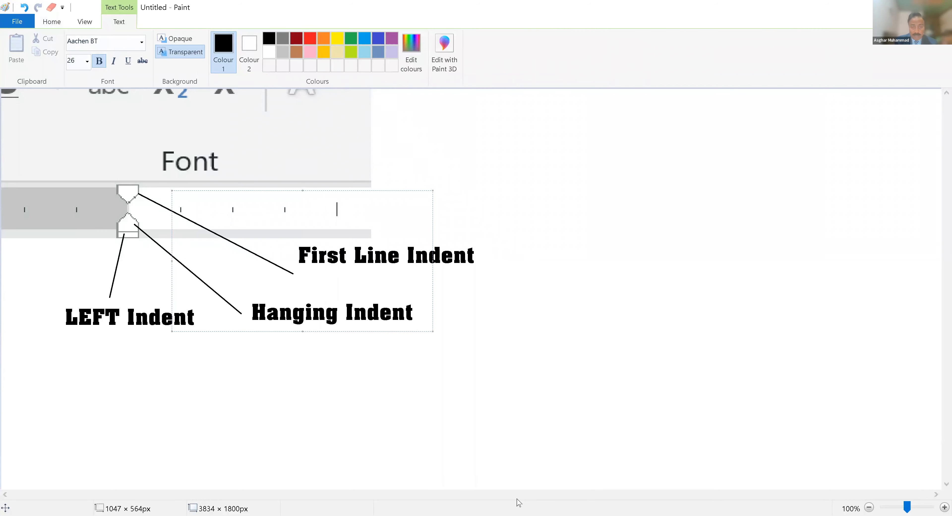
key(alt+Tab)
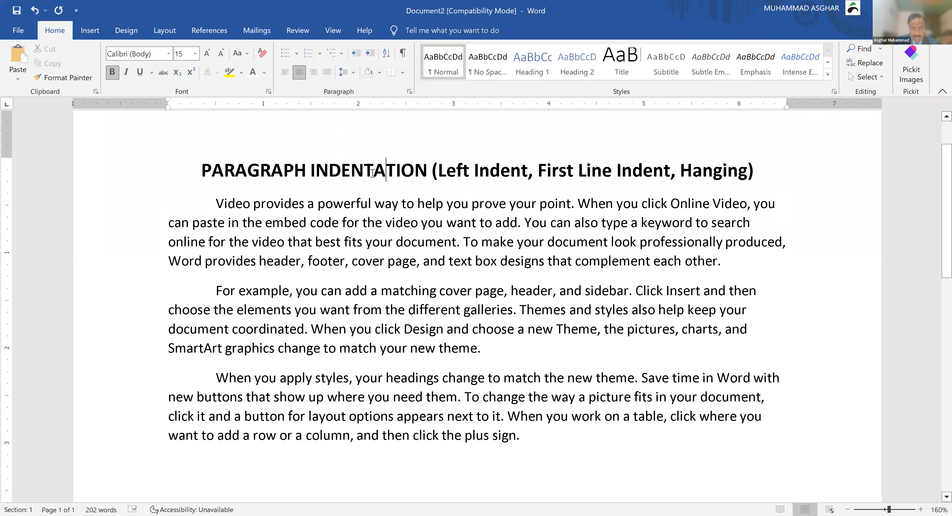
click(373, 172)
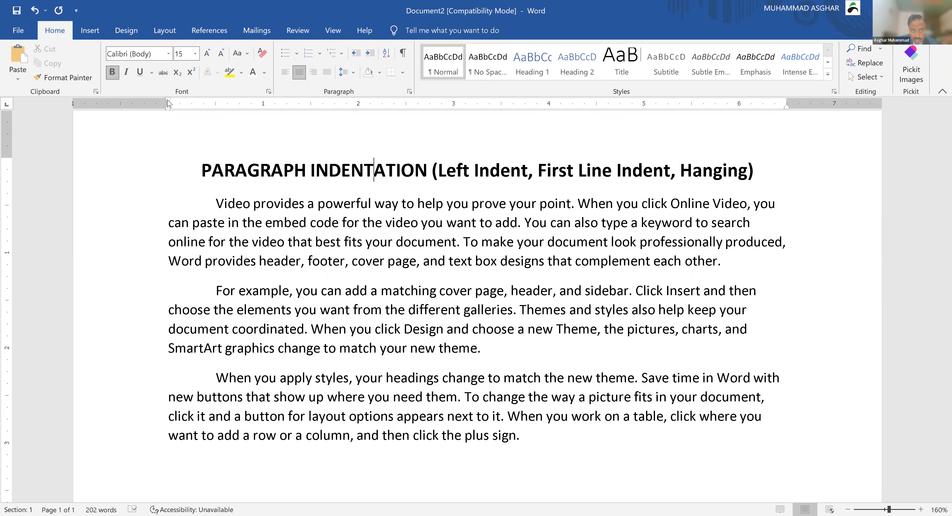
Step: Remove the second paragraph's first-line indent and left-indent the whole paragraph half an inch with Ctrl+M
click(291, 201)
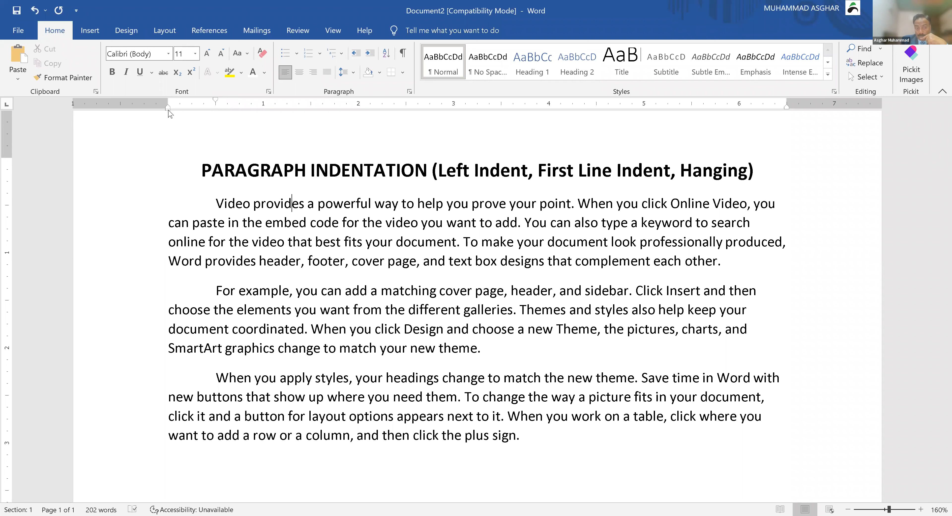
click(314, 292)
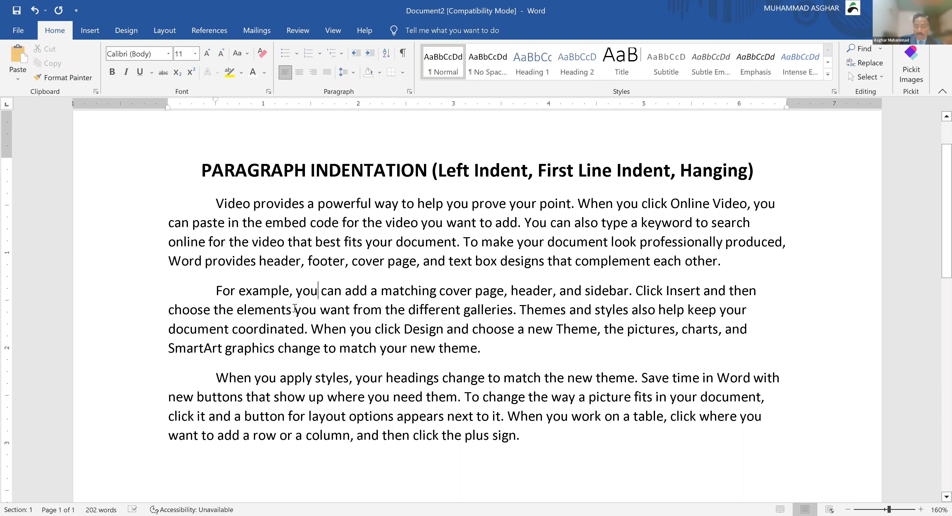
click(215, 291)
key(BackSpace)
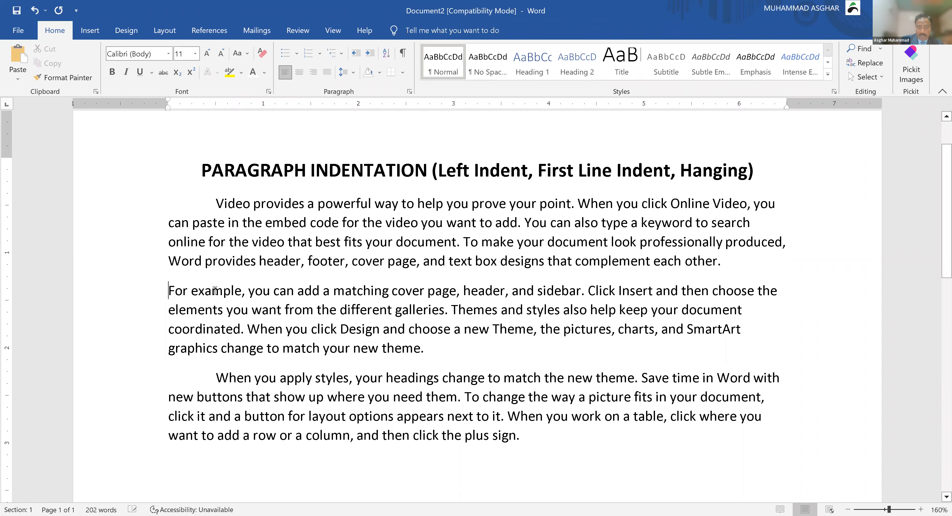
key(ctrl+m)
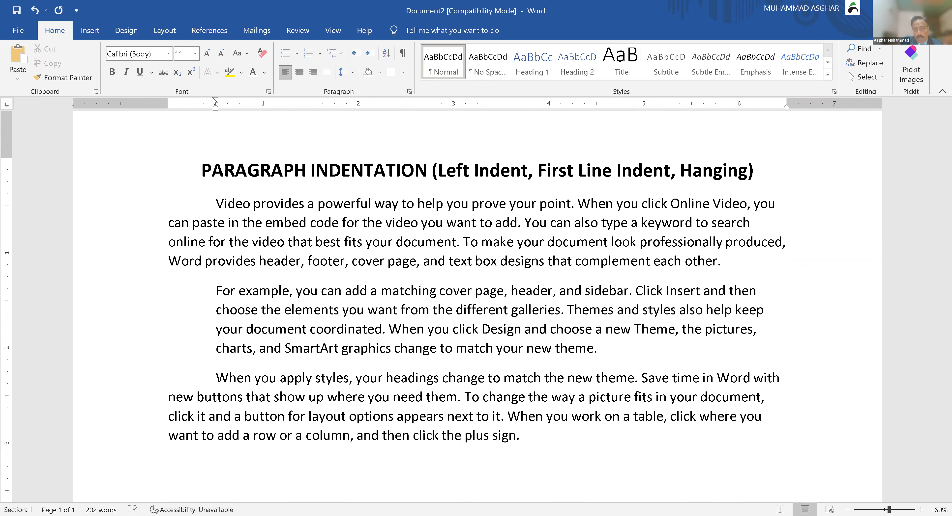
click(309, 329)
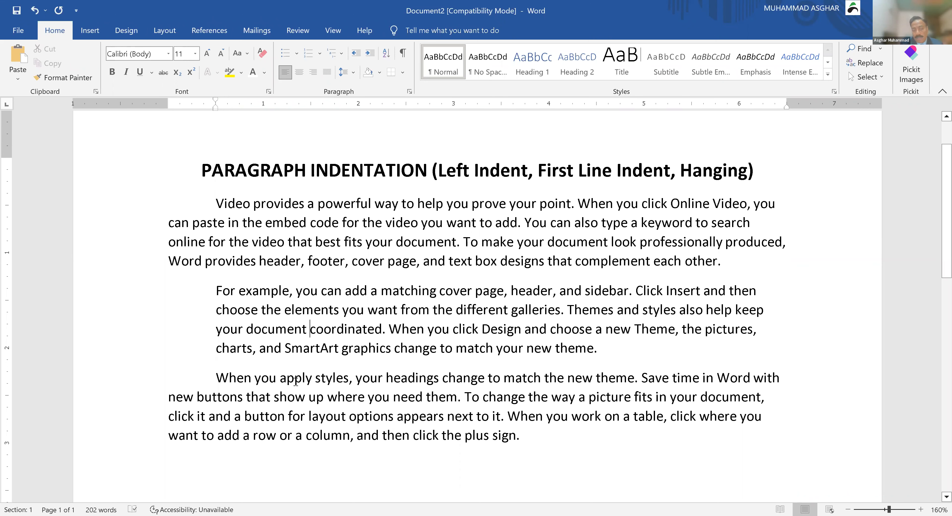
key(ctrl+Left)
key(ctrl+Left)
key(ctrl+Left)
key(Left)
Step: Clear the third paragraph's first-line indent and make it a hanging indent with Ctrl+T
key(Right)
key(BackSpace)
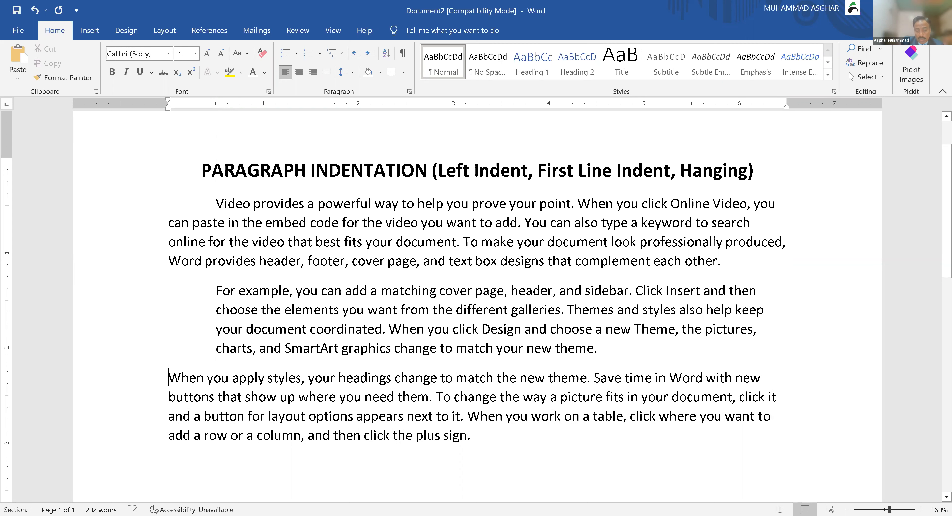
key(ctrl+t)
key(ctrl+t)
key(ctrl+t)
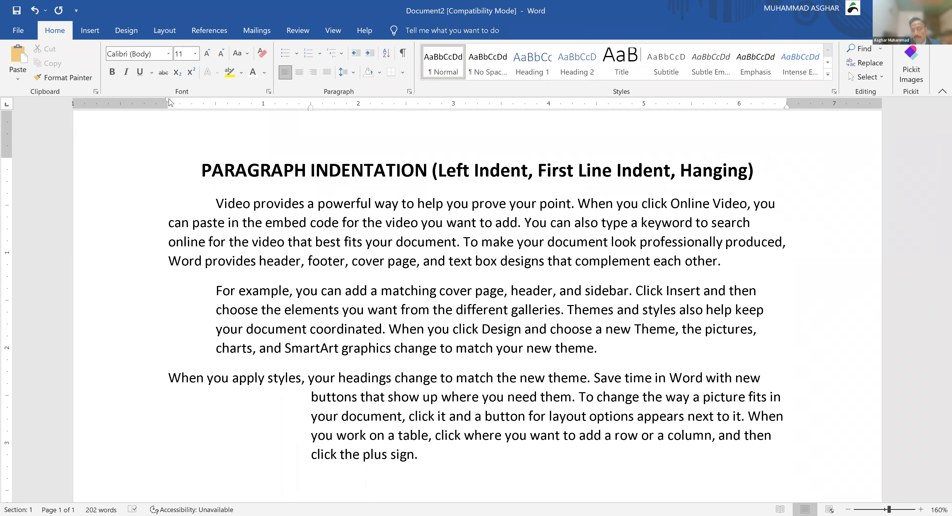
click(324, 239)
click(394, 323)
click(454, 401)
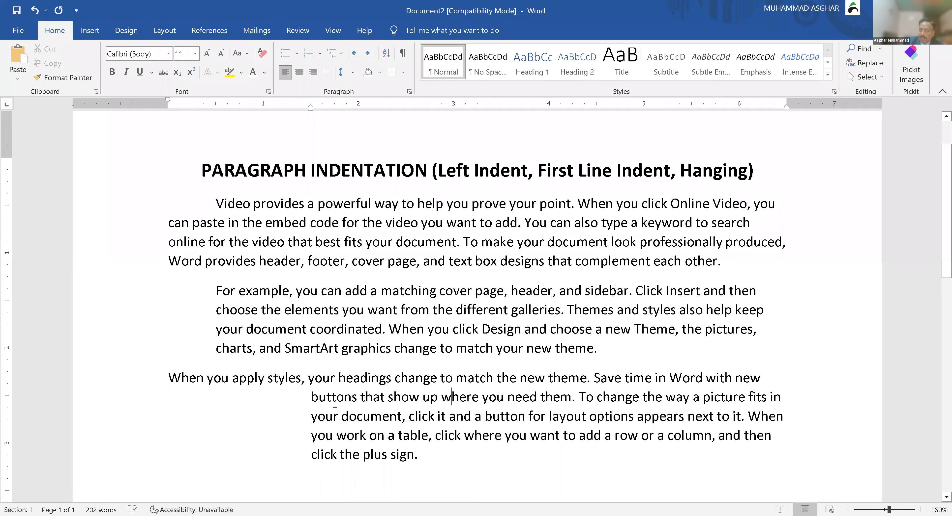
Step: Drag the third paragraph's hanging indent marker back to the left margin
click(395, 408)
drag(310, 107, 307, 107)
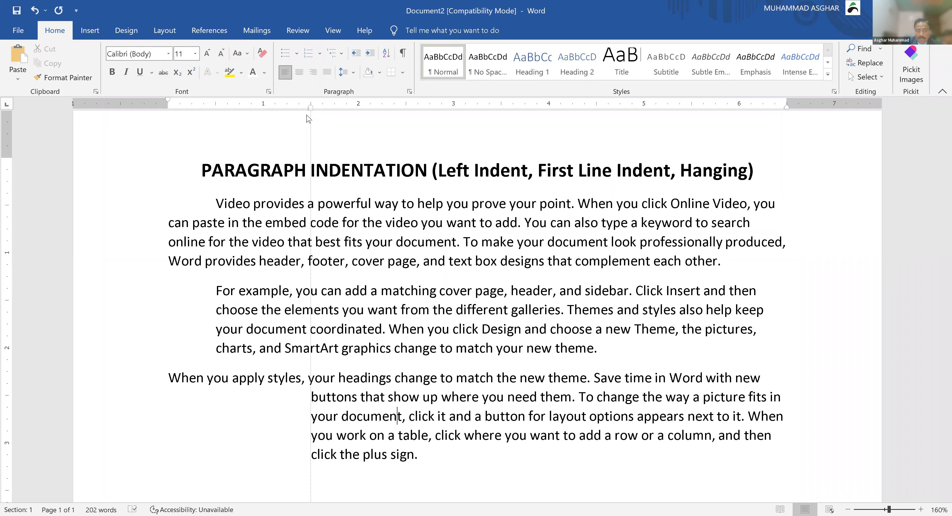
drag(313, 113, 311, 107)
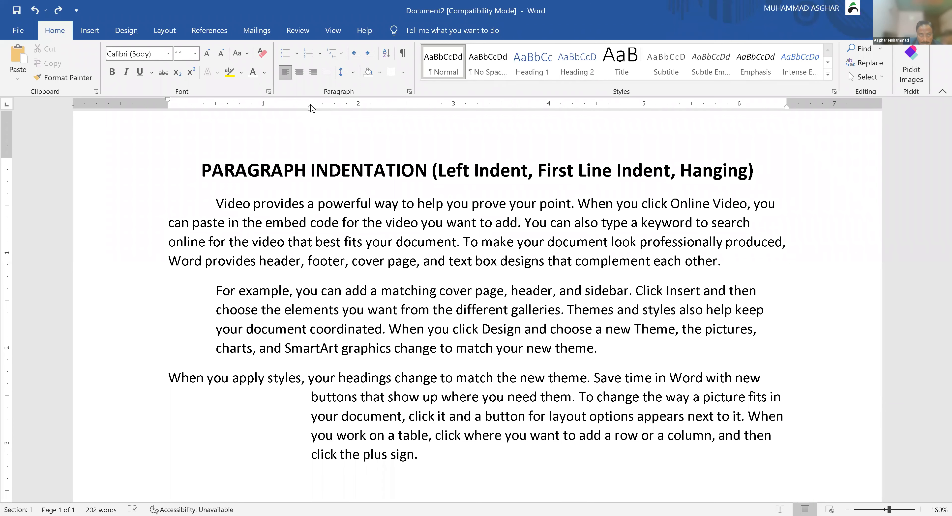
drag(310, 107, 242, 111)
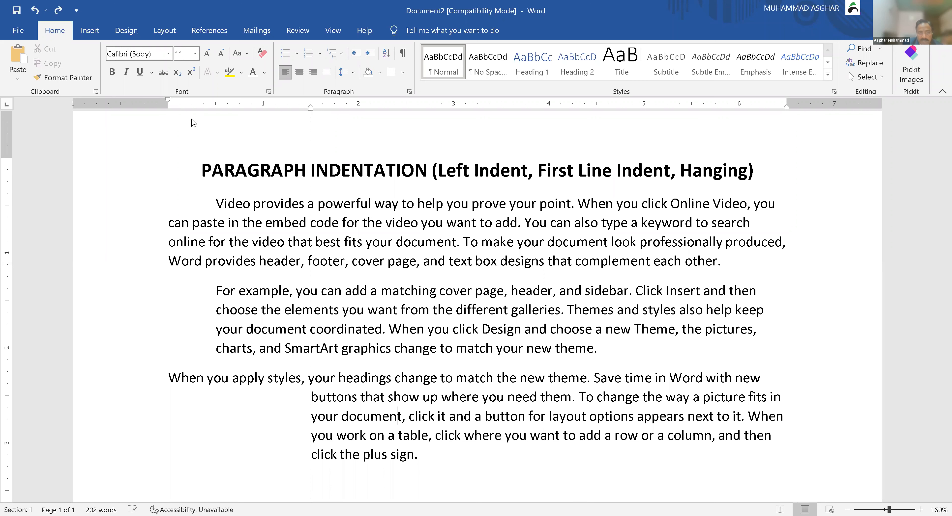
drag(171, 121, 172, 123)
click(334, 310)
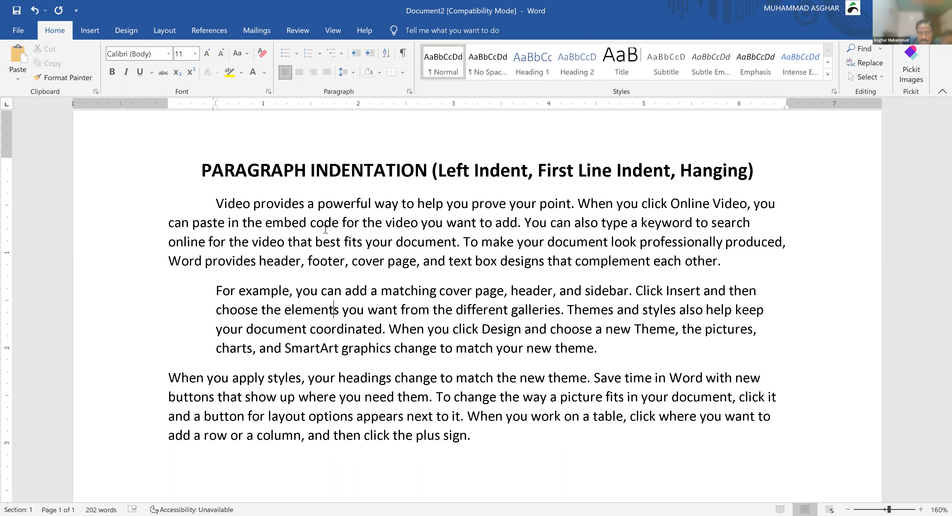
Step: Clear the second paragraph's left indent with Ctrl+Shift+M and the first paragraph's first-line indent
key(ctrl+shift+m)
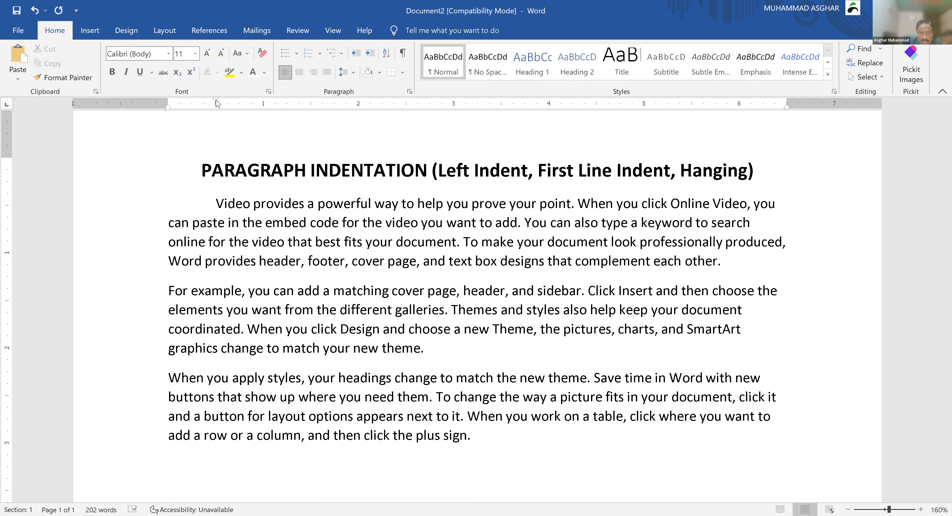
drag(217, 103, 192, 107)
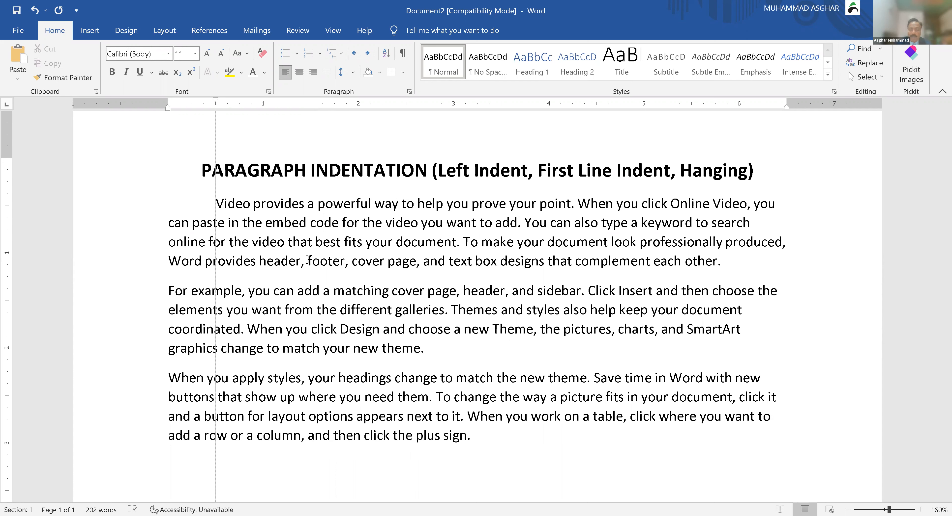
key(ctrl+q)
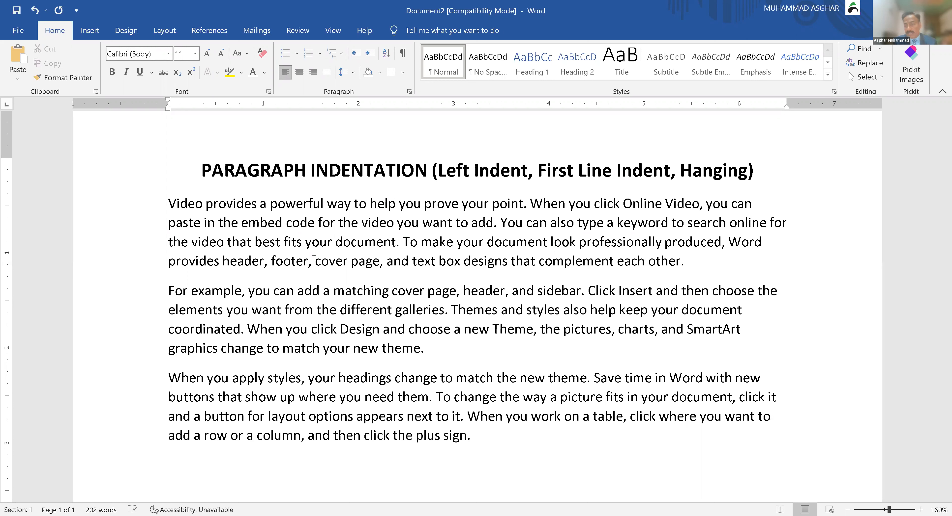
Step: Justify the three body paragraphs and indent them 2 inches left and about 4.5 inches right
drag(665, 203, 659, 380)
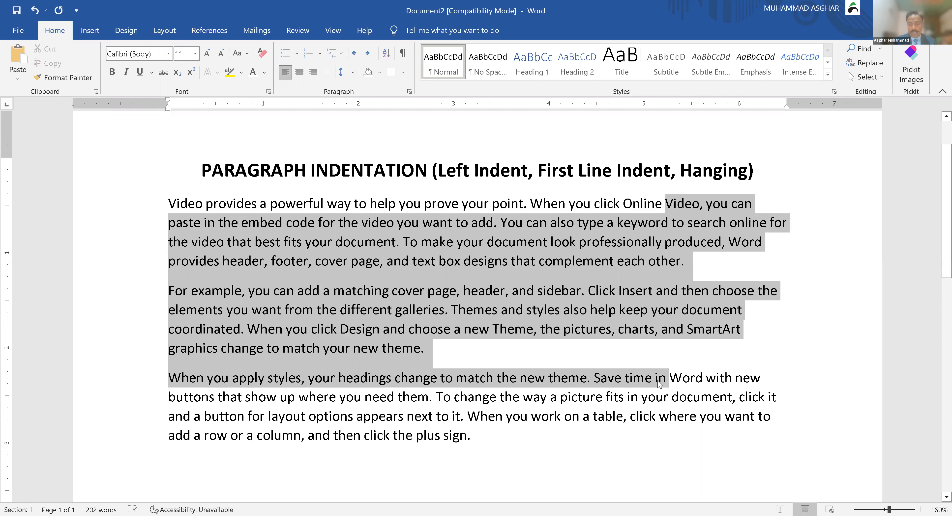
key(ctrl+j)
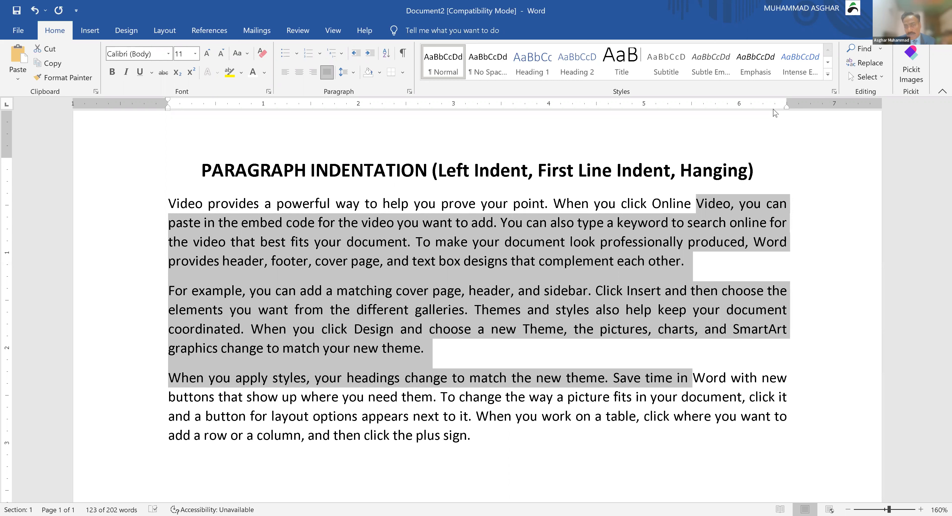
mouse_move(786, 107)
mouse_down()
mouse_move(634, 123)
mouse_move(596, 110)
mouse_up()
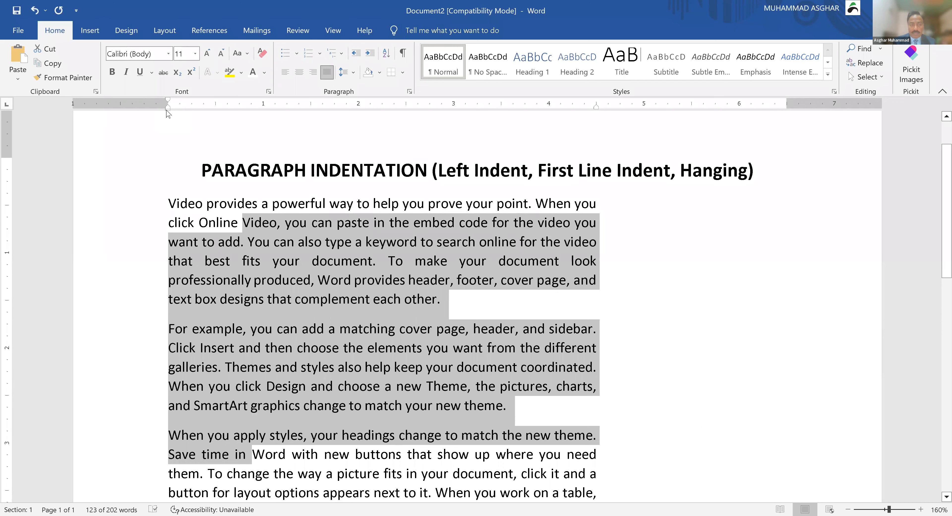
drag(167, 110, 212, 110)
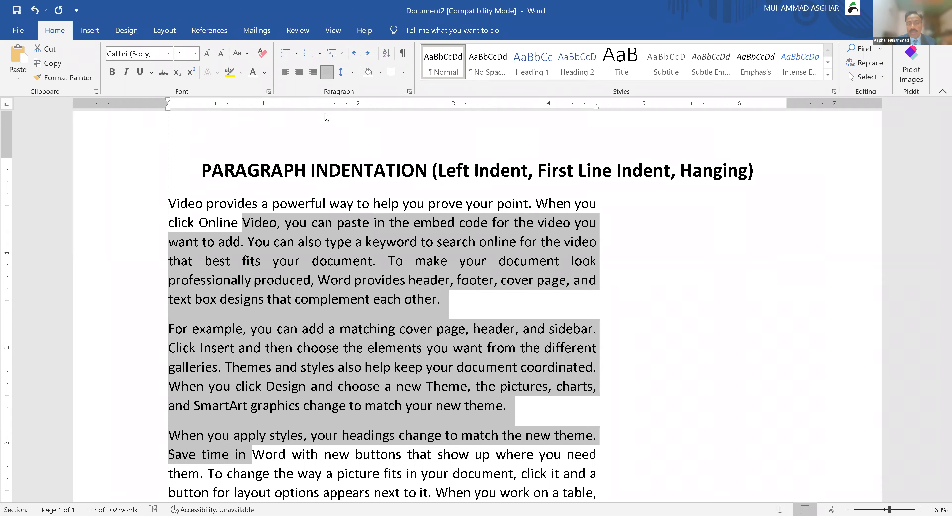
drag(355, 123, 358, 124)
click(473, 324)
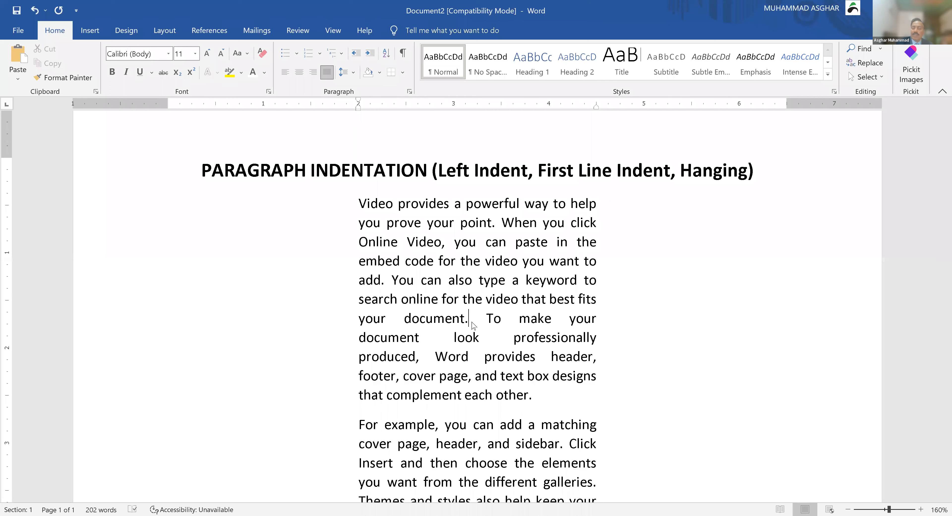
Step: Move the first paragraph's left and right indents back to the page margins
scroll(472, 324, down, 3)
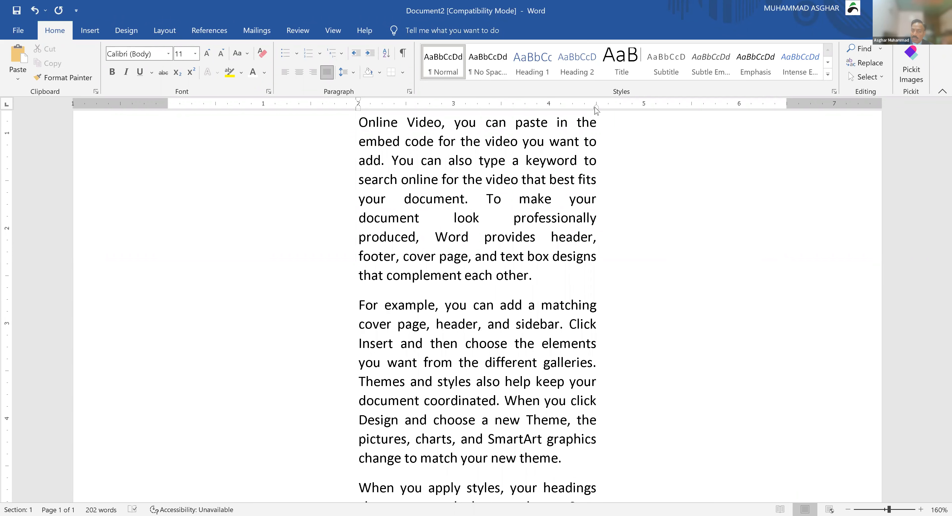
drag(596, 110, 659, 114)
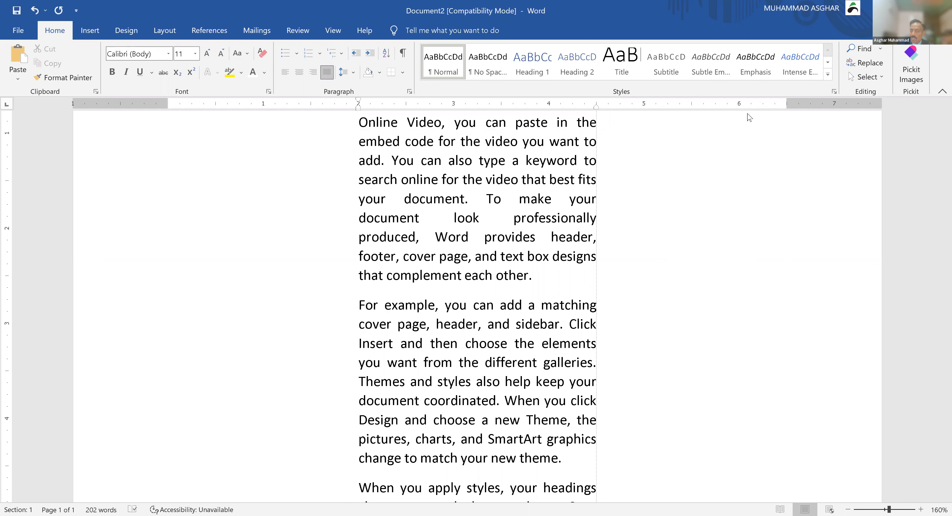
drag(785, 114, 785, 114)
drag(357, 109, 169, 132)
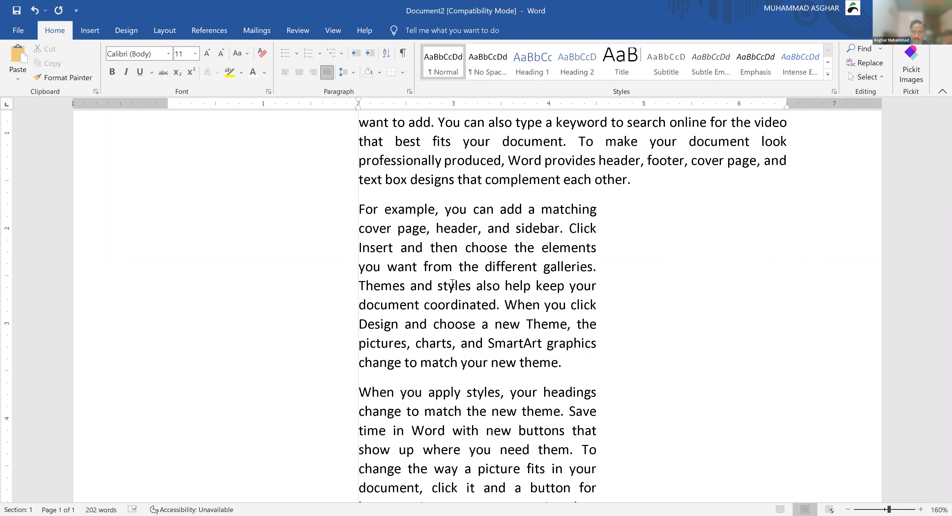
Step: Restore the third paragraph to full width between the margins
scroll(451, 285, down, 1)
click(458, 410)
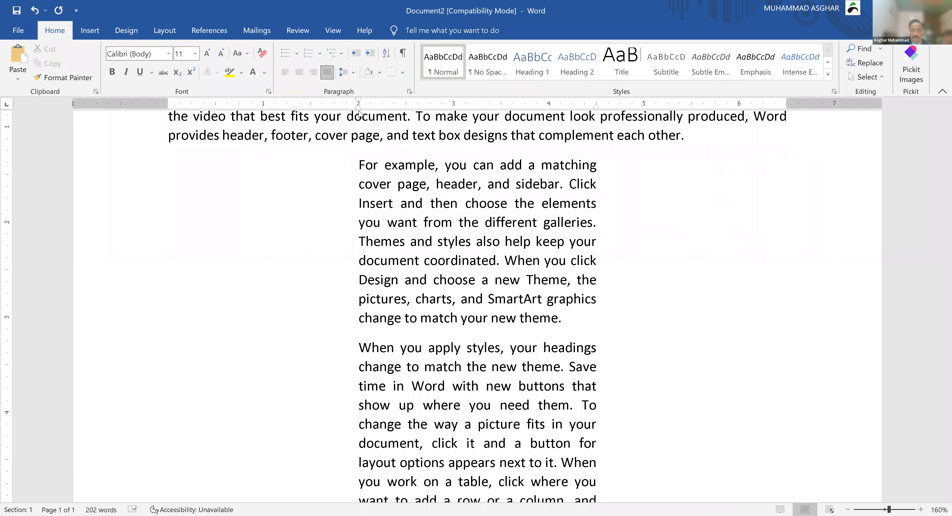
mouse_move(358, 110)
mouse_down()
mouse_move(280, 102)
mouse_move(171, 124)
mouse_up()
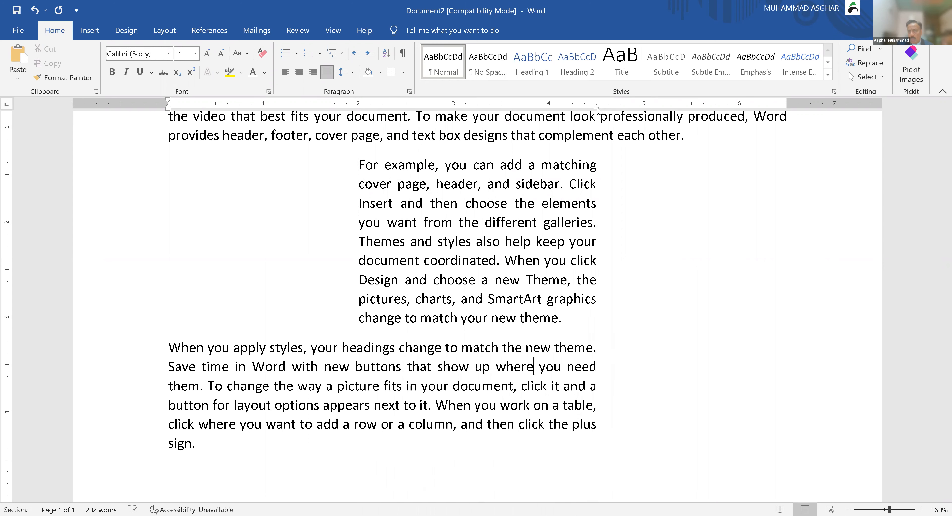
drag(596, 108, 786, 121)
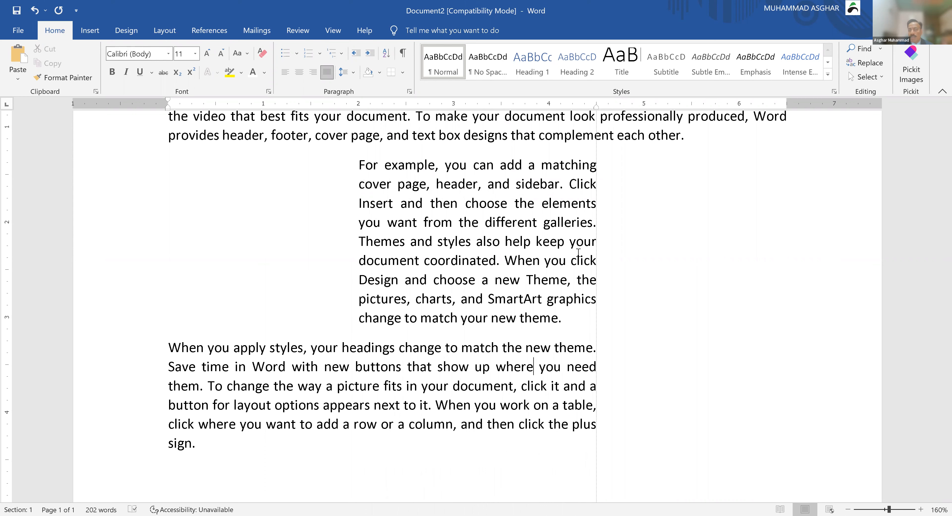
click(589, 255)
scroll(589, 255, up, 1)
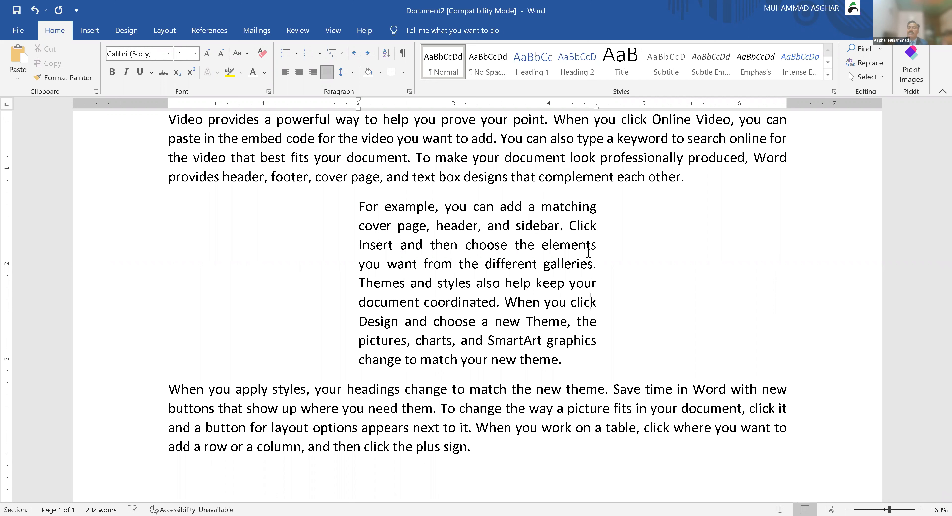
Step: Center-align the narrow indented second paragraph with Ctrl+E, leaving the others justified
click(478, 276)
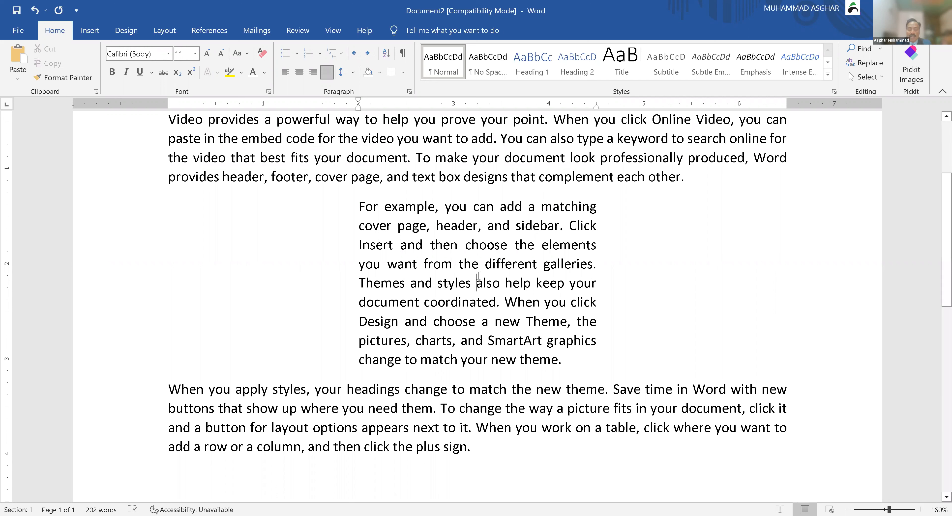
key(ctrl+e)
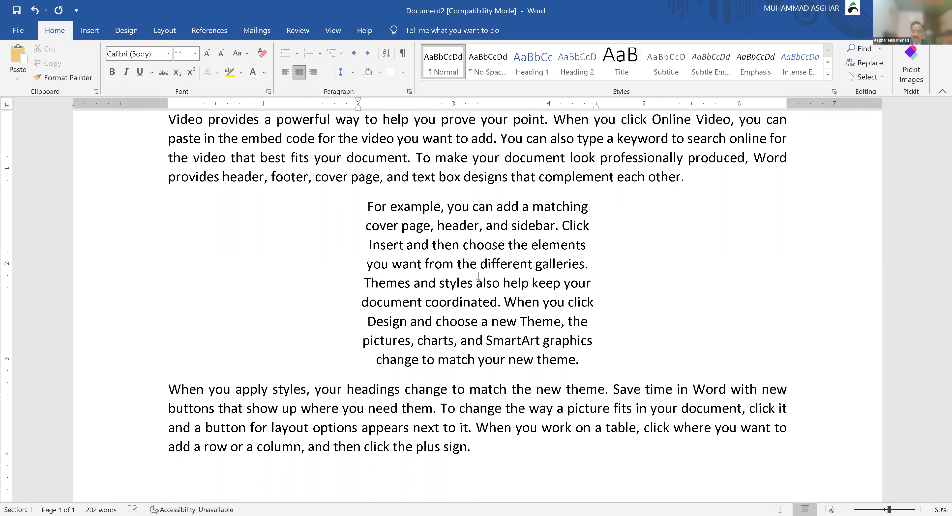
scroll(478, 276, up, 2)
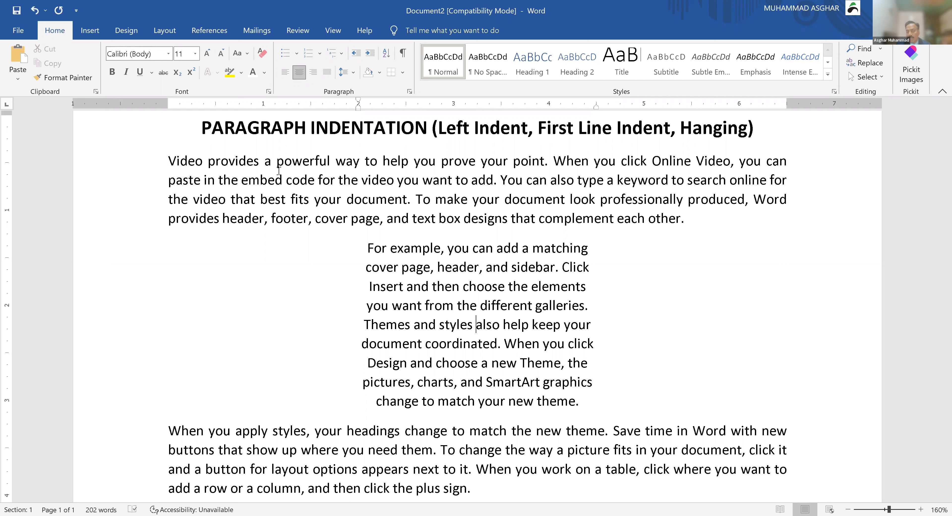
Step: Widen the centred middle paragraph: left indent out to 1 inch, right indent dragged outward
click(384, 186)
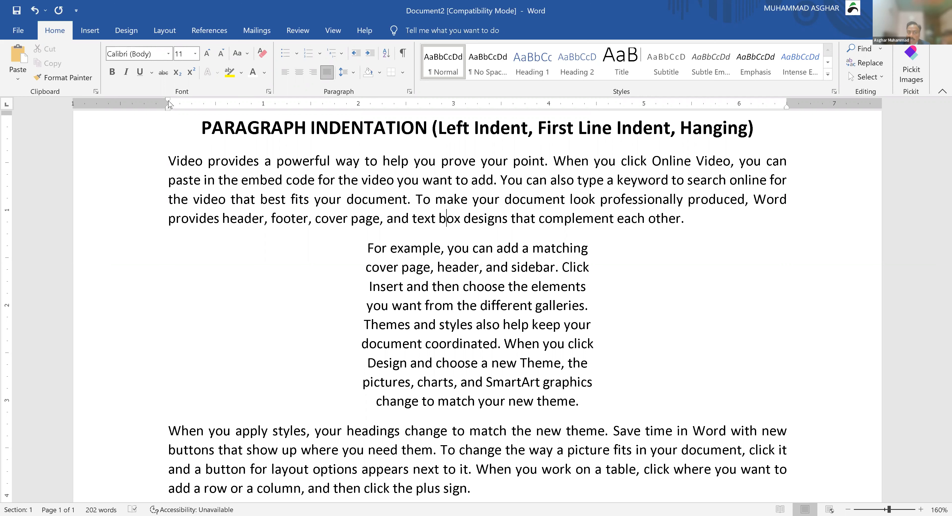
click(427, 308)
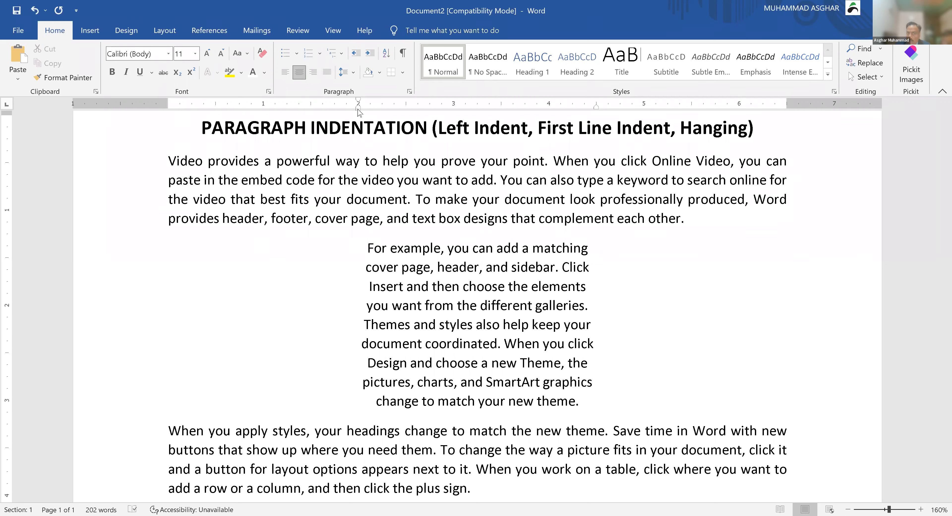
drag(326, 115, 312, 117)
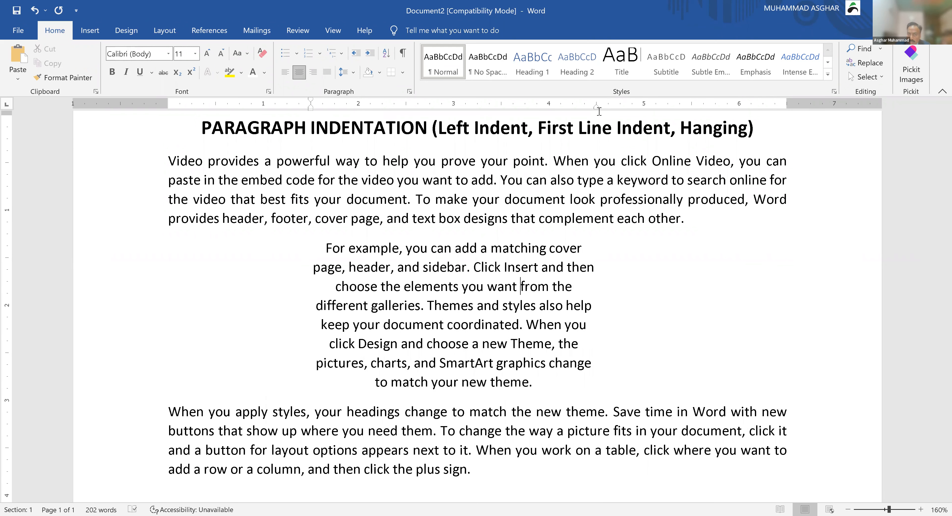
drag(596, 112, 691, 113)
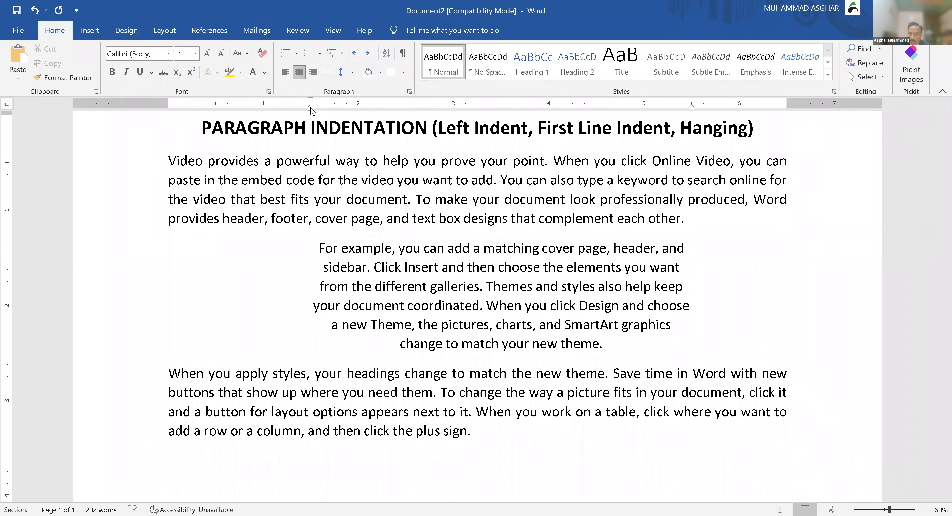
drag(261, 107, 264, 107)
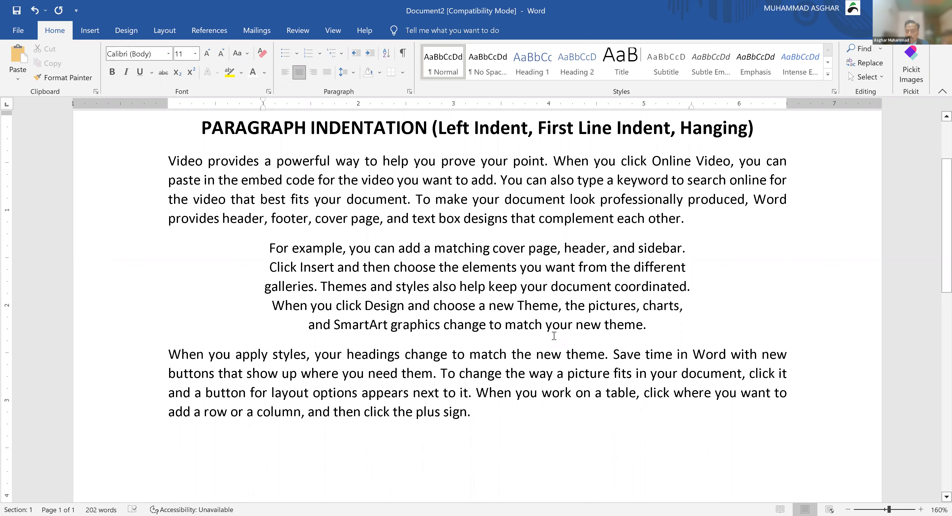
Step: Make the whole middle paragraph italic in the Abrazo Script SSi font
click(553, 289)
triple_click(554, 294)
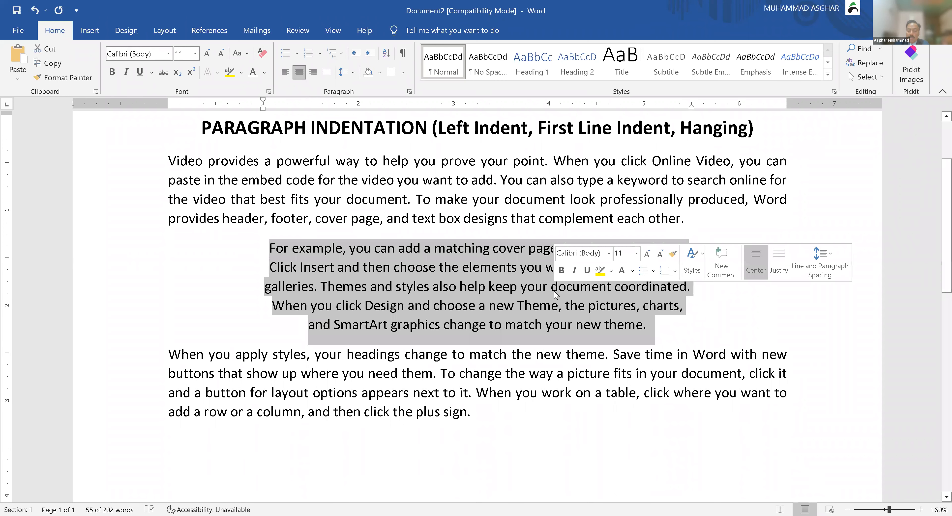
key(ctrl+i)
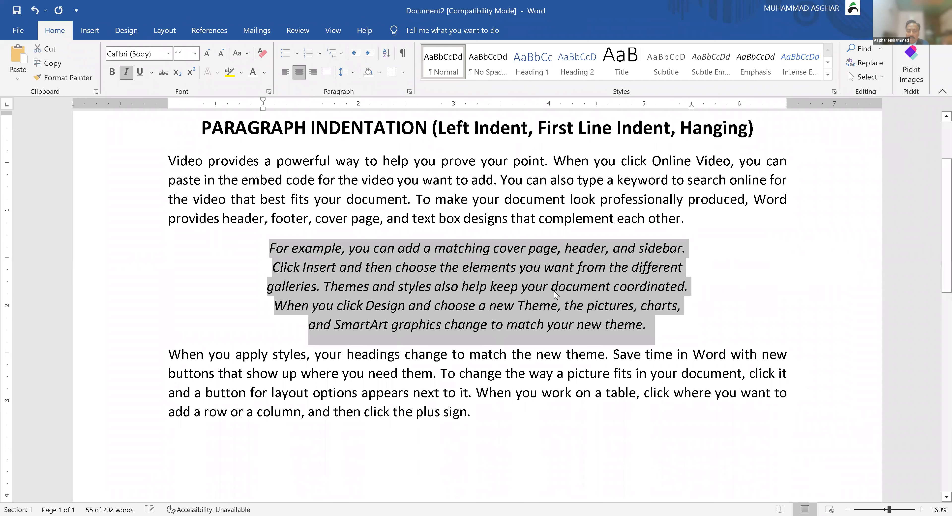
click(168, 54)
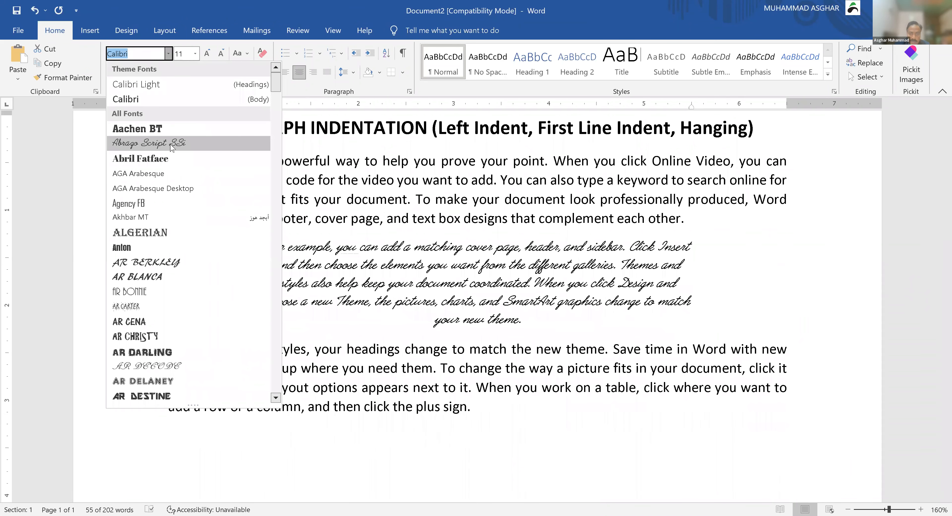
click(283, 236)
click(454, 369)
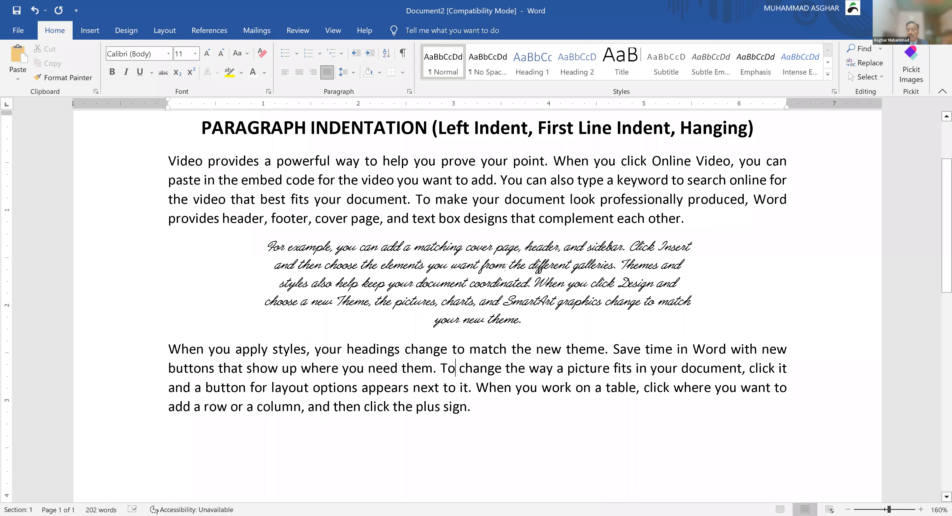
Step: Justify the script paragraph, then switch over to the Paint indent diagram
click(505, 265)
key(ctrl+j)
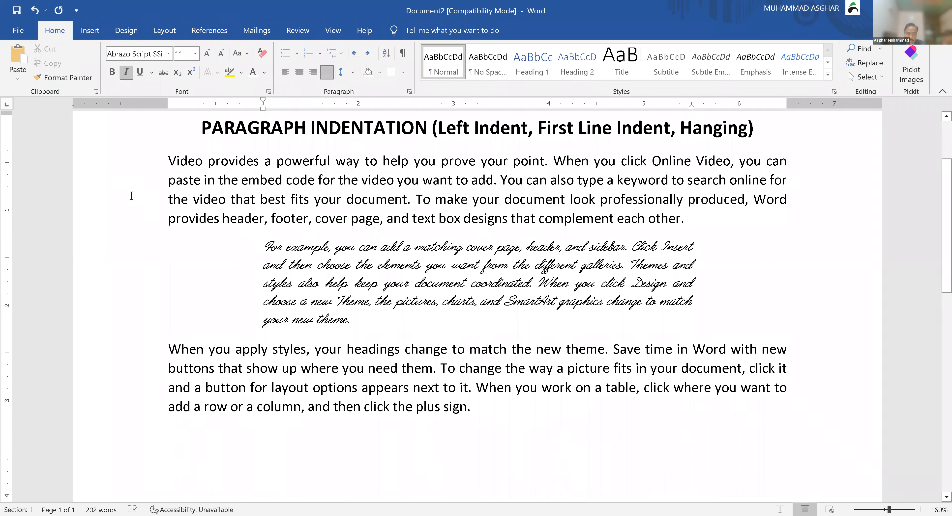
key(alt+Tab)
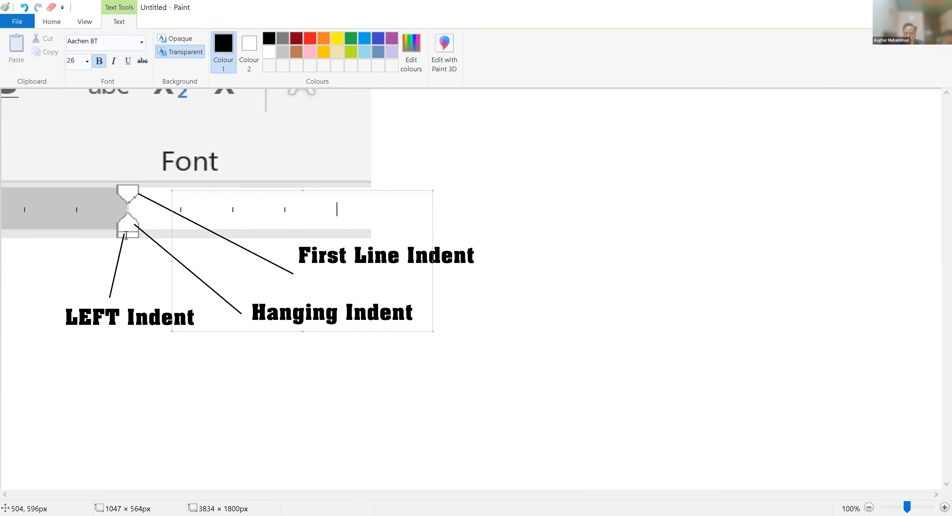
Step: Commit the text label on the Paint indent-marker diagram and return to Word
click(315, 427)
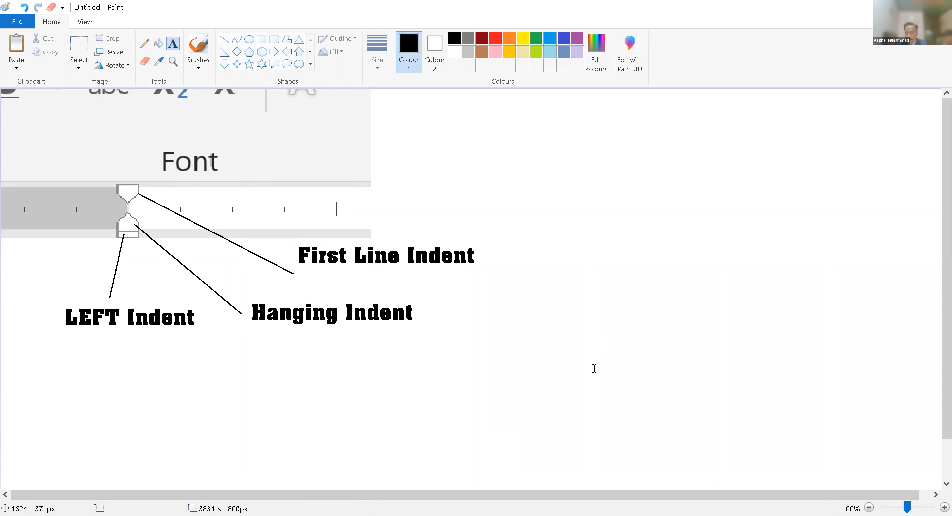
key(alt+Tab)
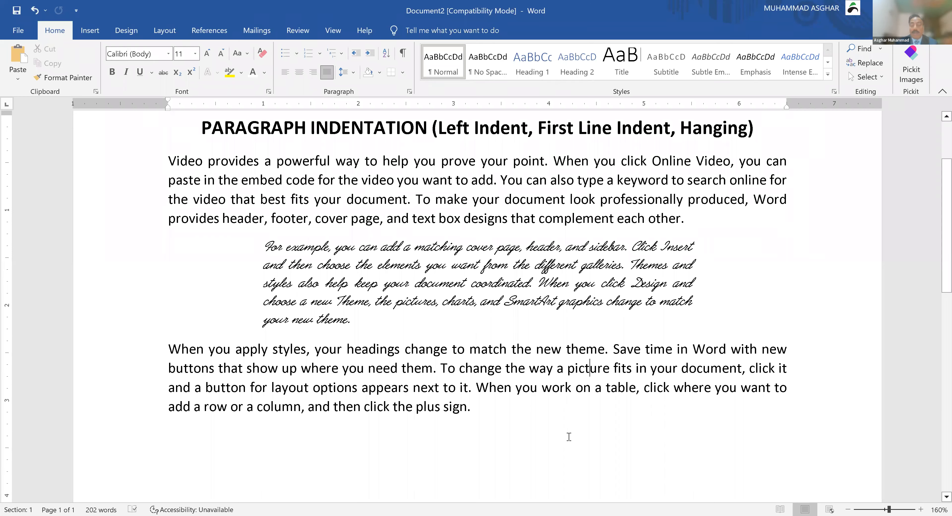
click(506, 413)
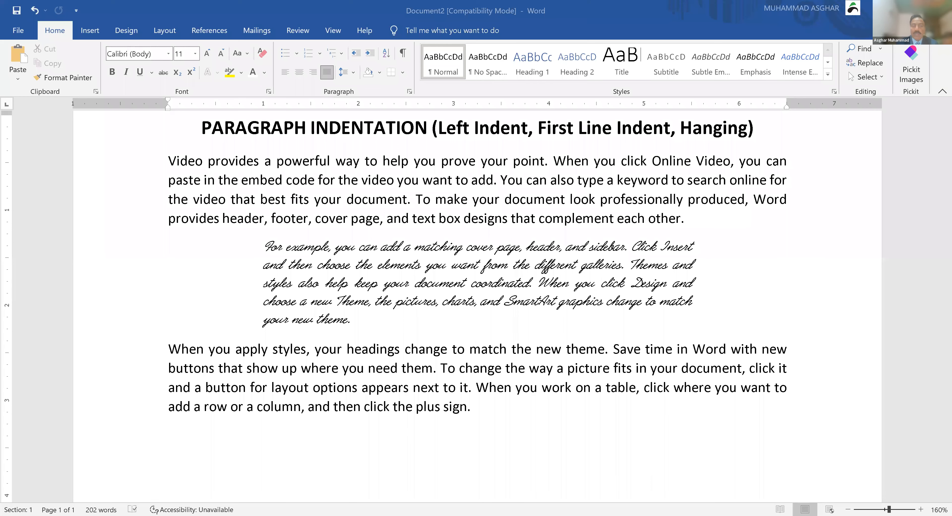
Step: In Document3, center the 'AUTO Correct and AUTO Text' title and enlarge it to 16 pt
click(253, 233)
key(Down)
key(Up)
key(Up)
key(shift+End)
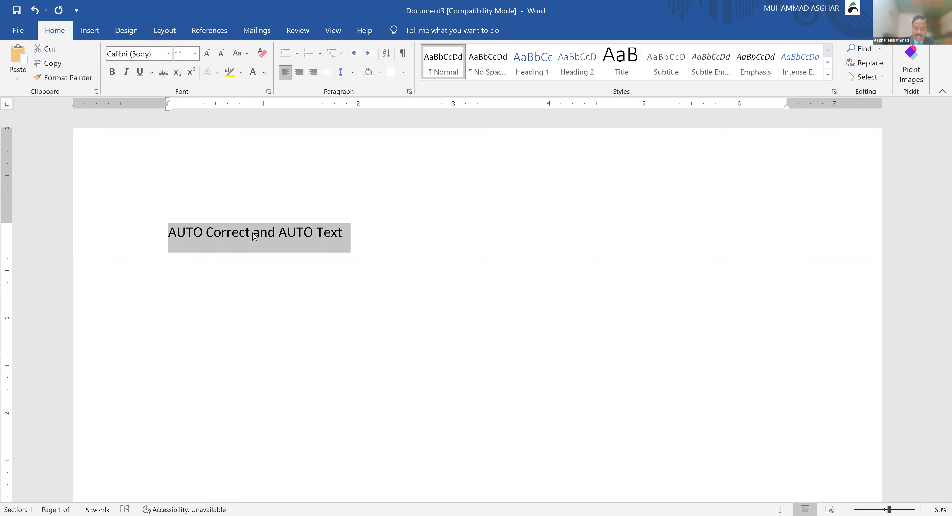
key(ctrl+e)
key(ctrl+bracketright)
key(ctrl+bracketright)
key(ctrl+bracketright)
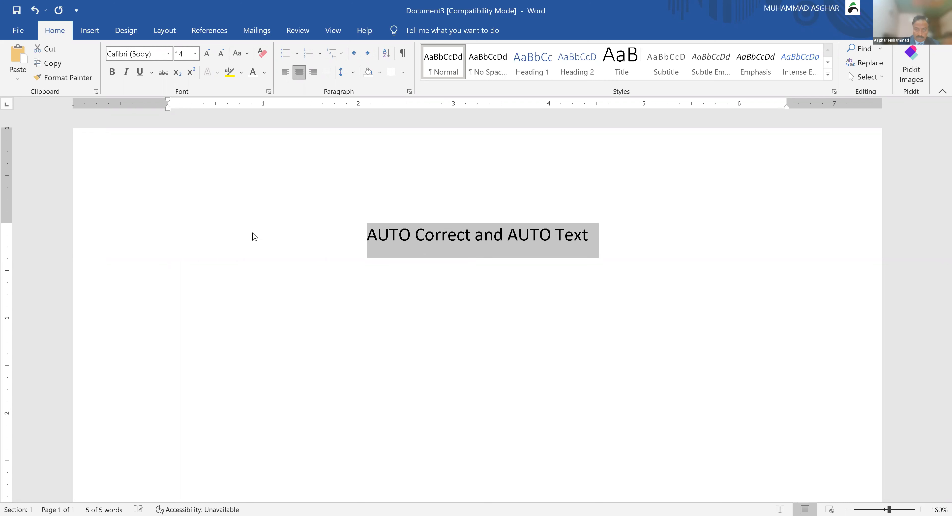
key(ctrl+bracketright)
key(ctrl+bracketright)
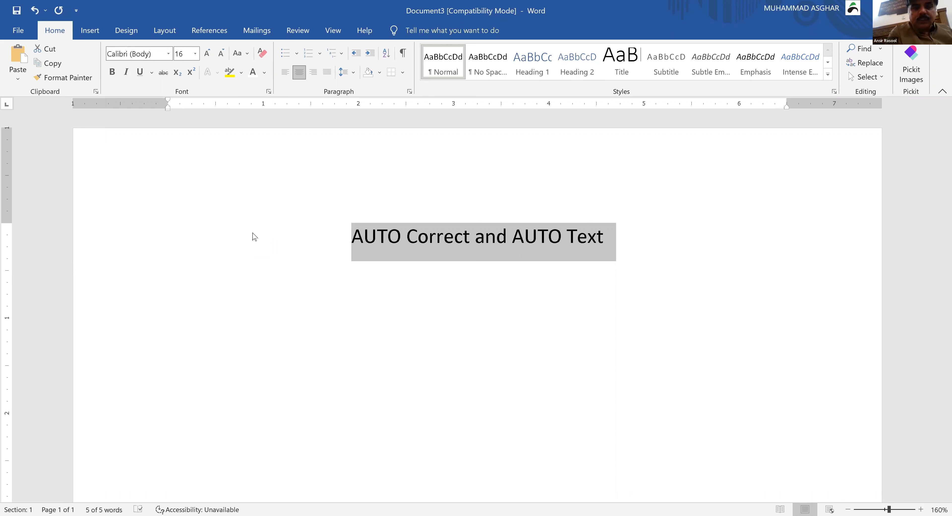
key(Down)
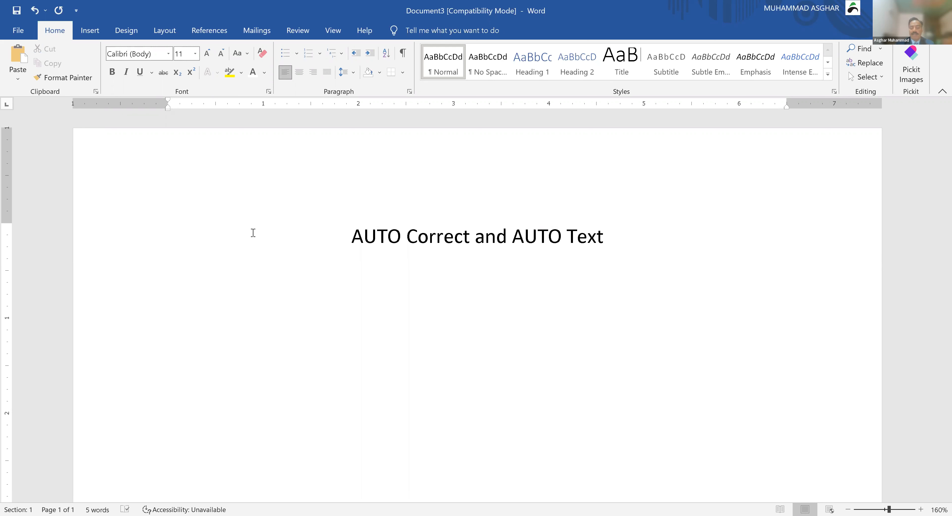
text(Decem)
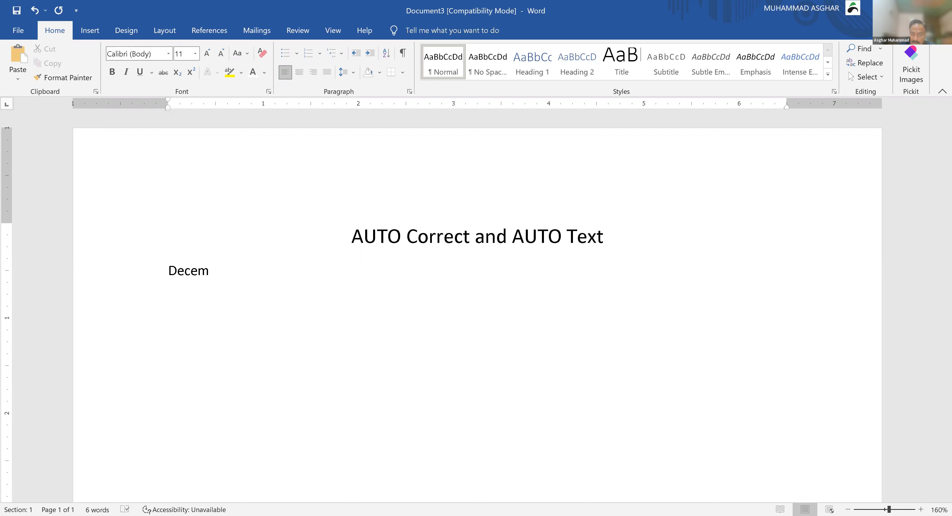
key(BackSpace)
key(BackSpace)
key(BackSpace)
key(BackSpace)
key(BackSpace)
key(BackSpace)
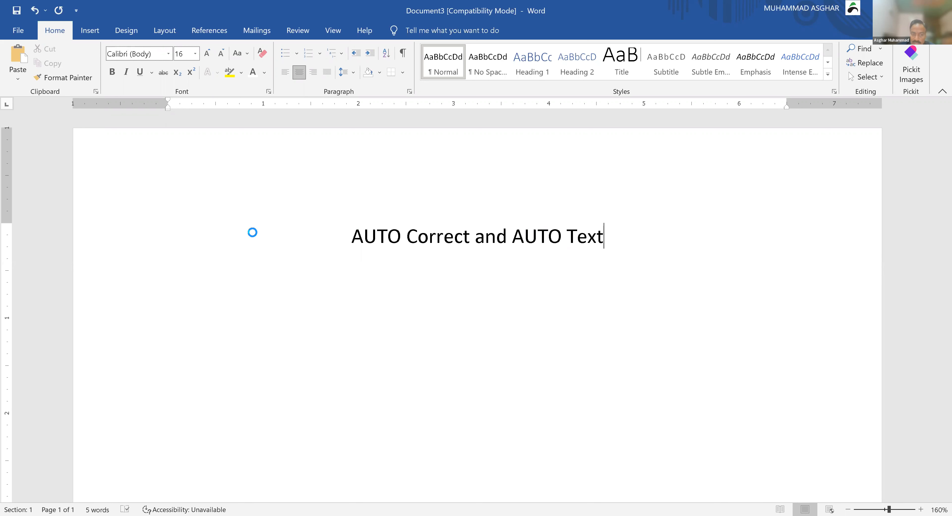
key(ctrl+d)
key(Escape)
key(Return)
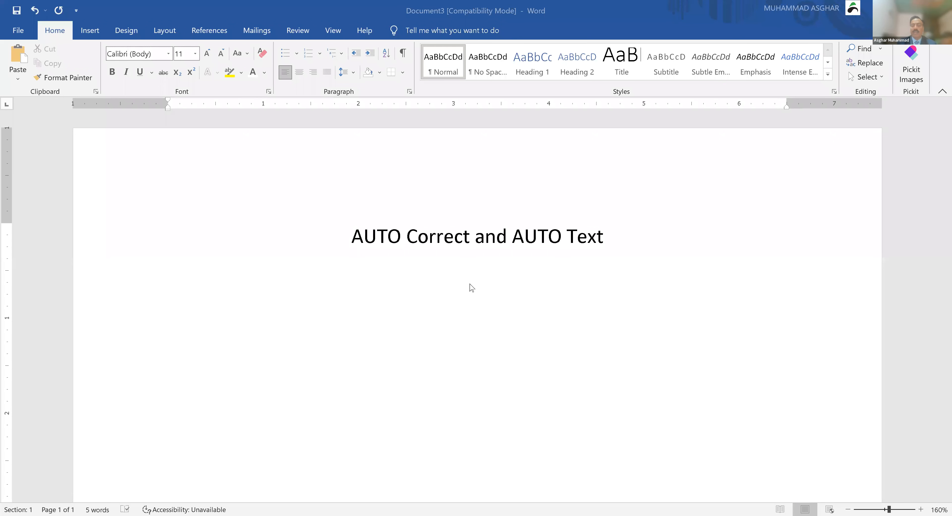
Step: Type 'The original' below the title, delete that line, and start typing a name instead
click(412, 286)
text(The)
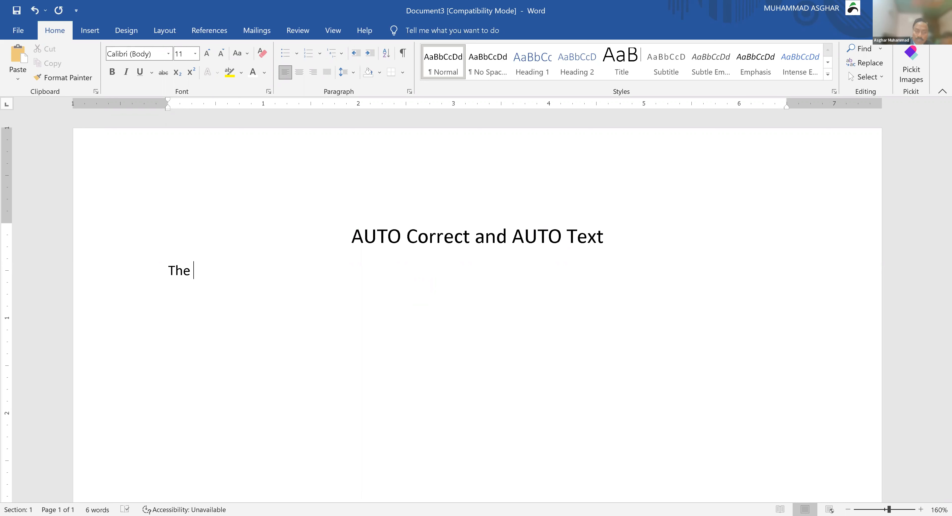
text( original)
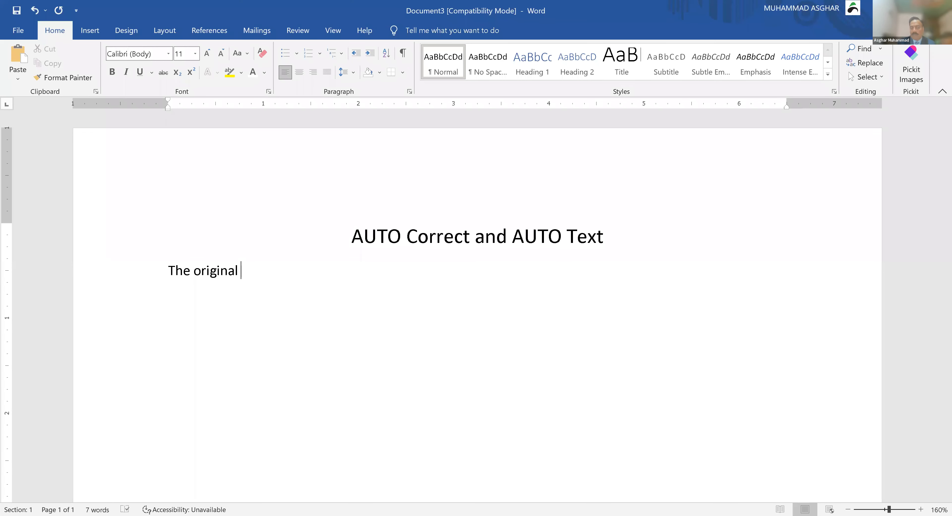
key(ctrl+a)
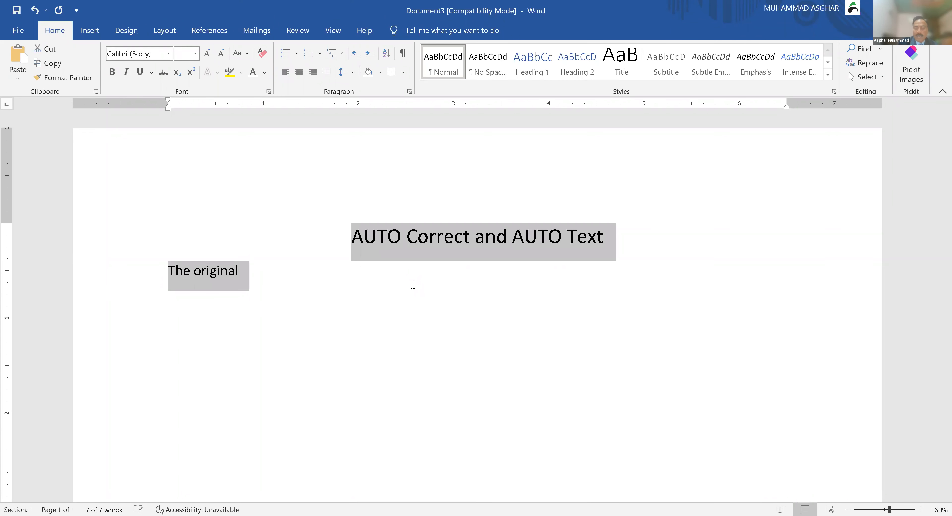
click(412, 285)
triple_click(413, 285)
key(Delete)
text(Sha)
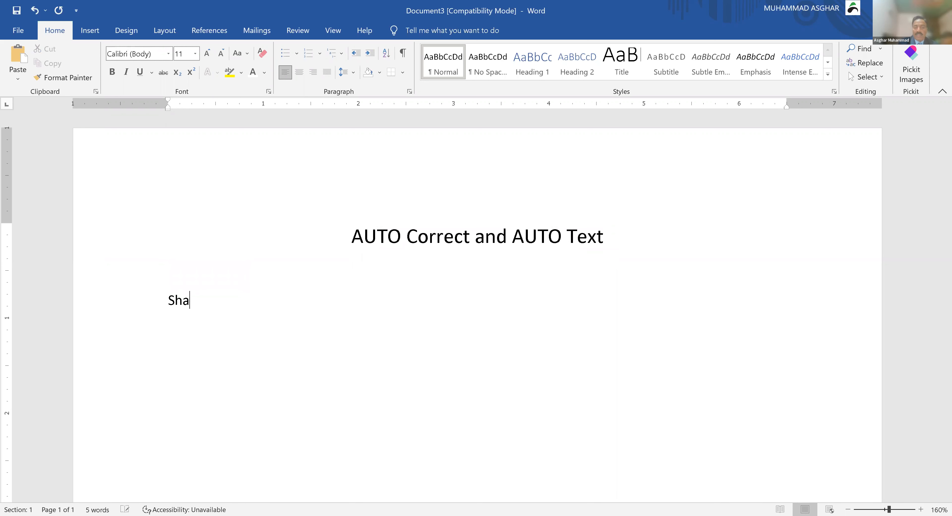
text(mshair)
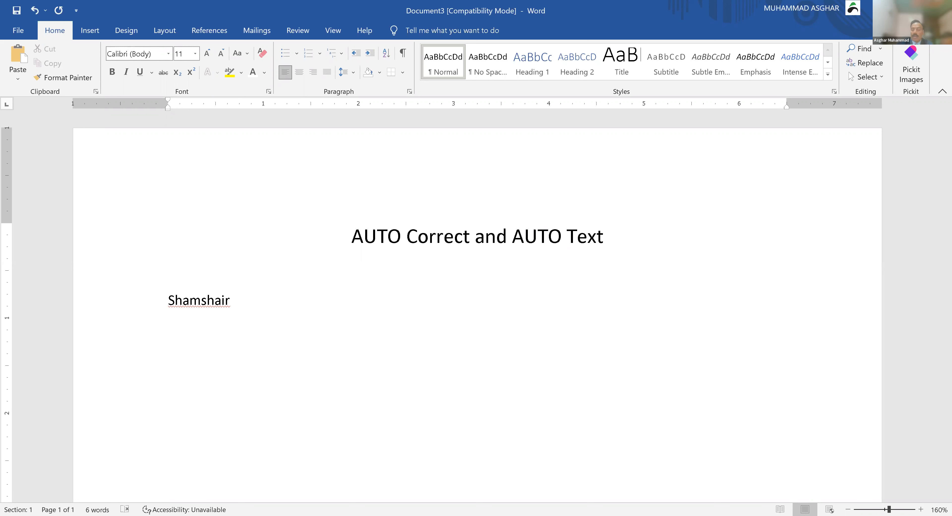
Step: Start a new line and type a second name misspelled with a doubled final letter
key(Return)
text(Asghar )
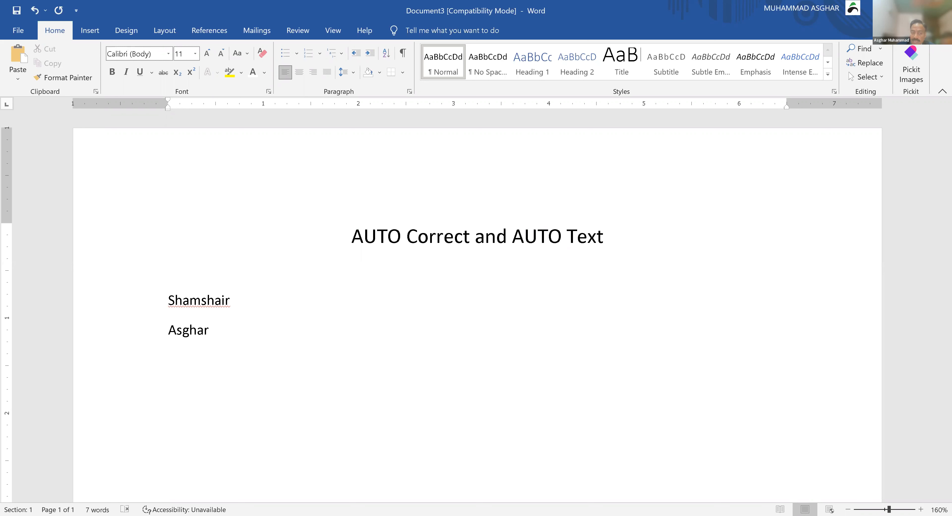
text(r)
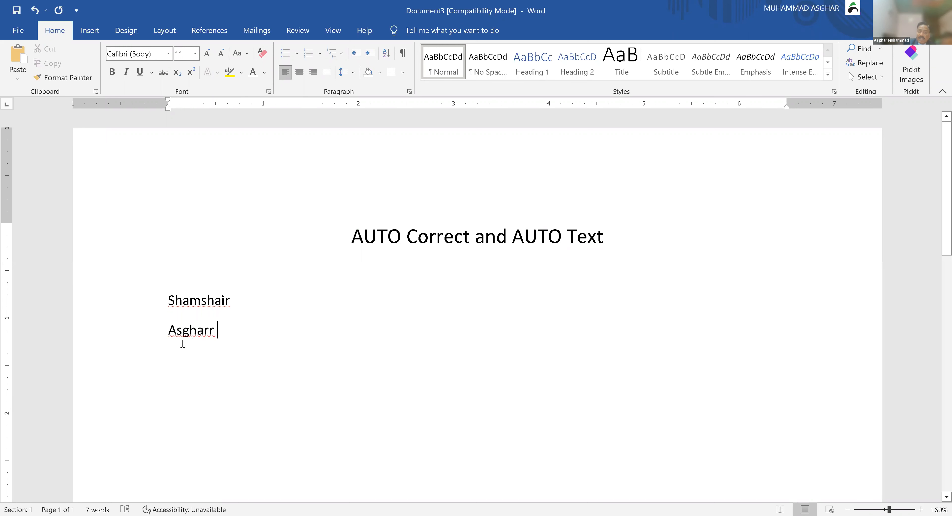
Step: Correct the misspelled name from its spelling suggestions, adding the fix as an AutoCorrect entry
right_click(184, 332)
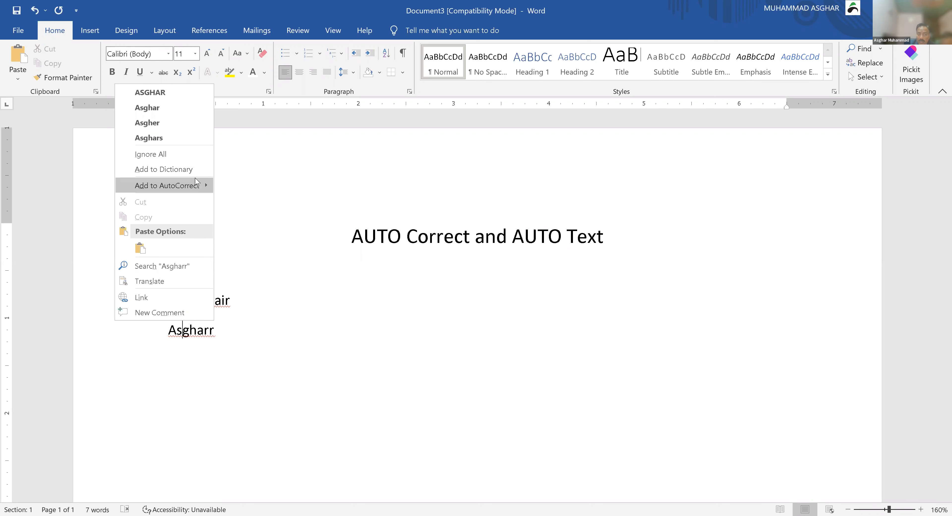
mouse_move(197, 183)
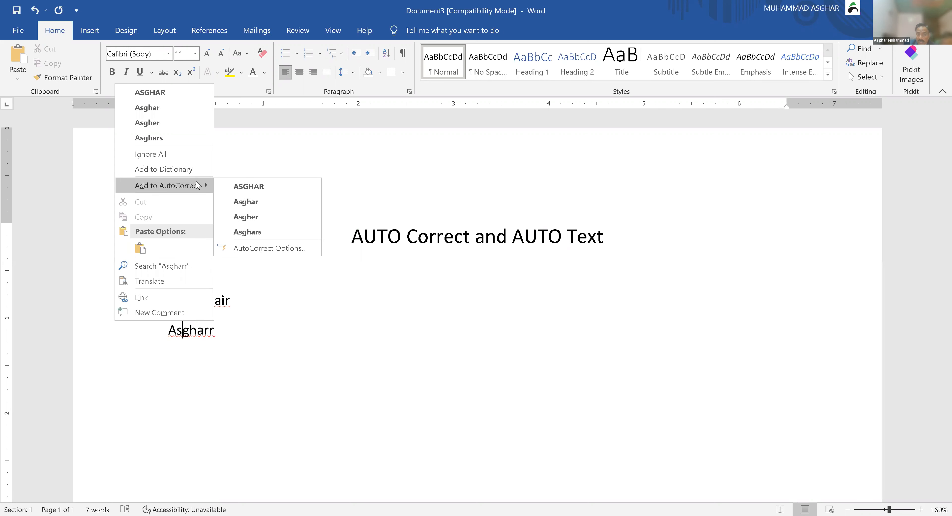
click(254, 204)
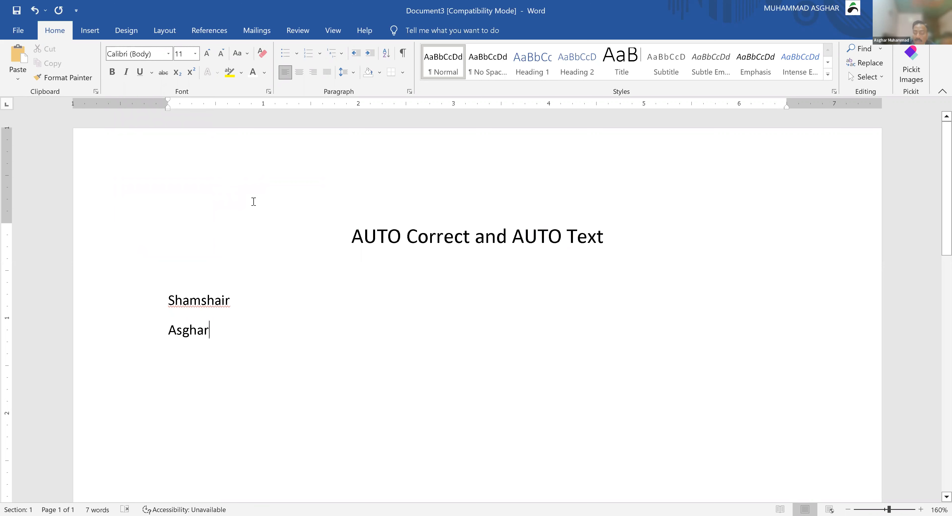
Step: Type another test word on a new line, then select all test lines from the bottom up
key(Return)
text(Pakistan)
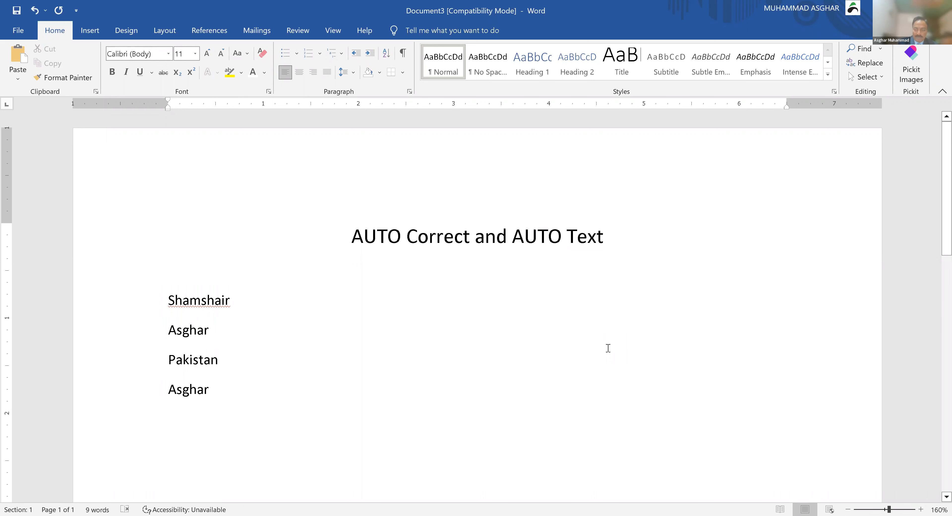
key(shift+Home)
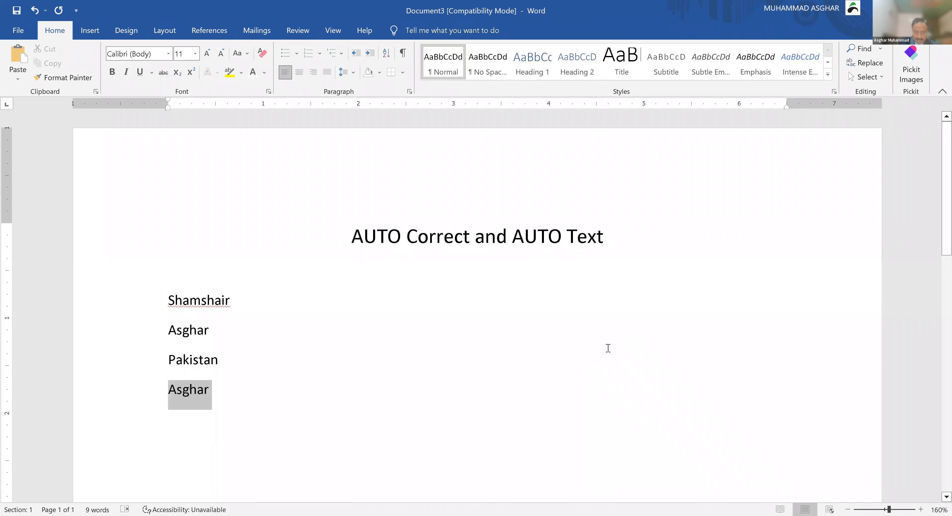
key(shift+Up)
key(shift+Up)
key(shift+Up)
Step: Delete the test lines and type 'The Chairman,' and 'Ministry of Education,' on separate lines
key(BackSpace)
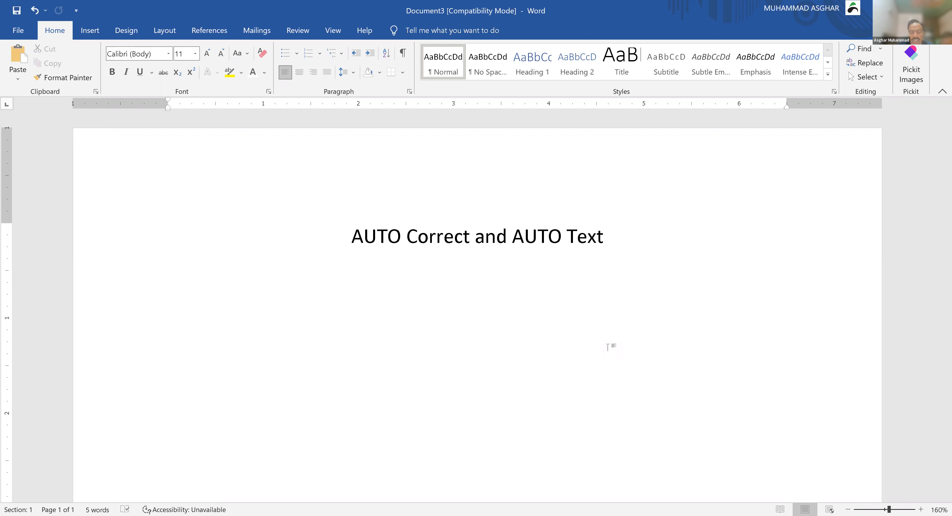
text(The Chairman,)
key(Return)
text(P)
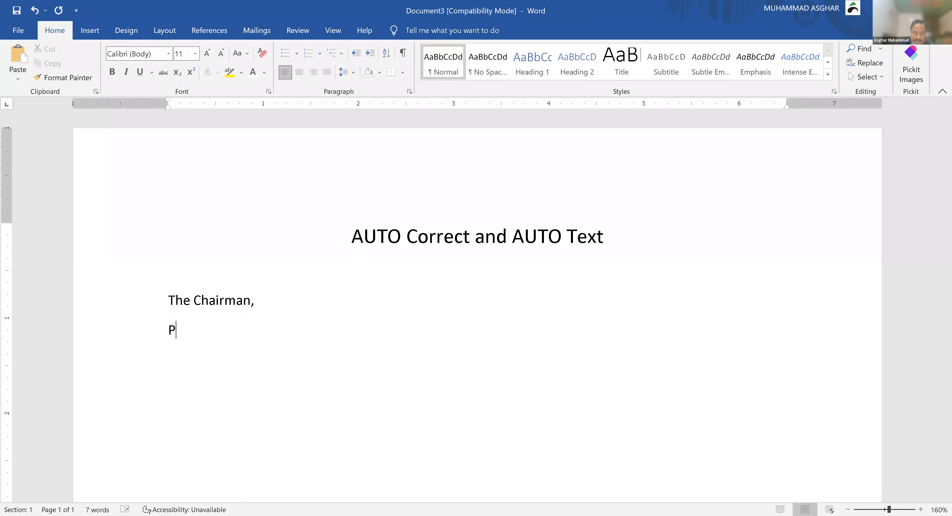
text(unjab Educ)
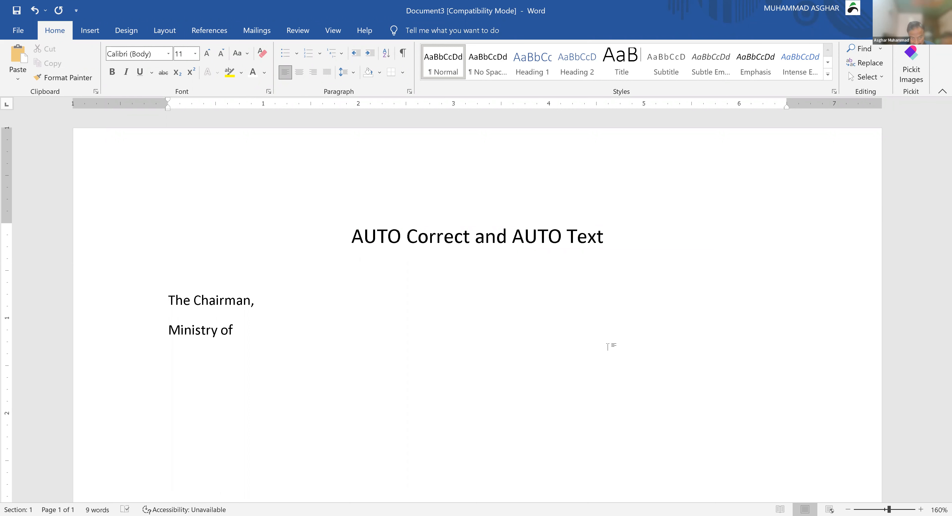
text(Educa)
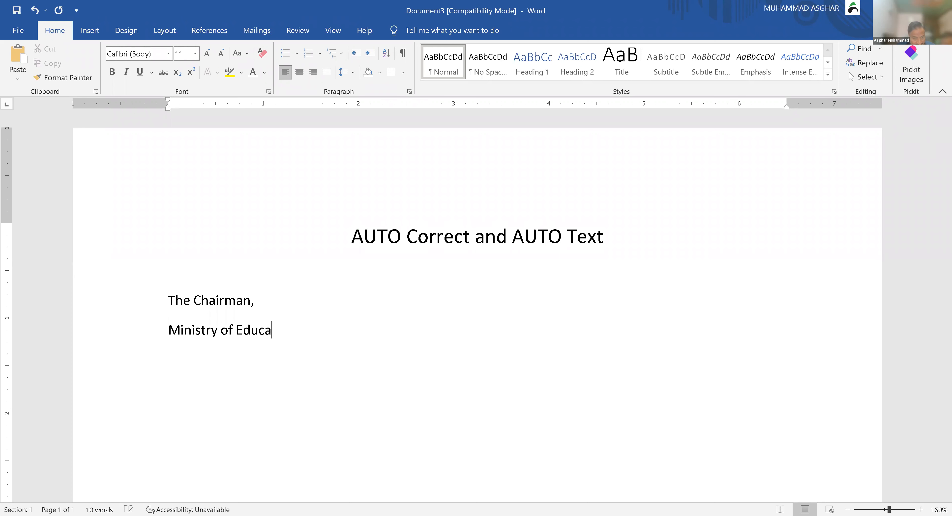
text(tion,)
key(Return)
Step: Add 'Islamabad.' and a 'Subject:' line, then begin the 'Respected Sir,' salutation
text(Islamabad.)
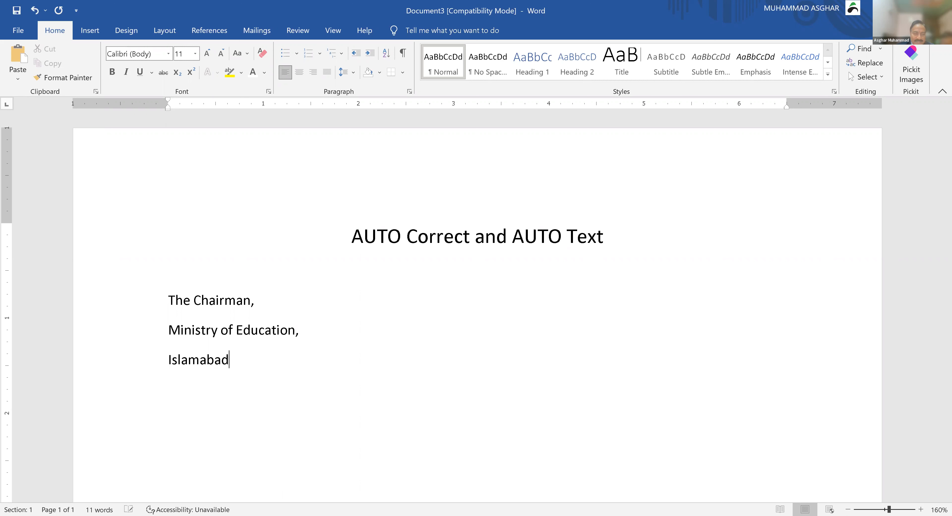
key(Return)
text(Subject:)
key(Return)
text(R)
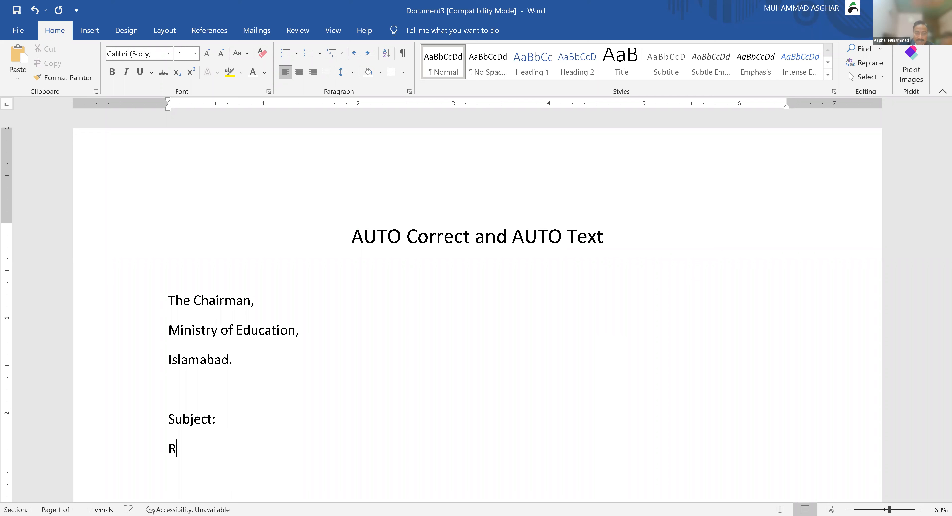
text(espected Sir,)
Step: Leave blank lines for the body, add the 'Thanking You,' closing, and type the sender's name
key(Return)
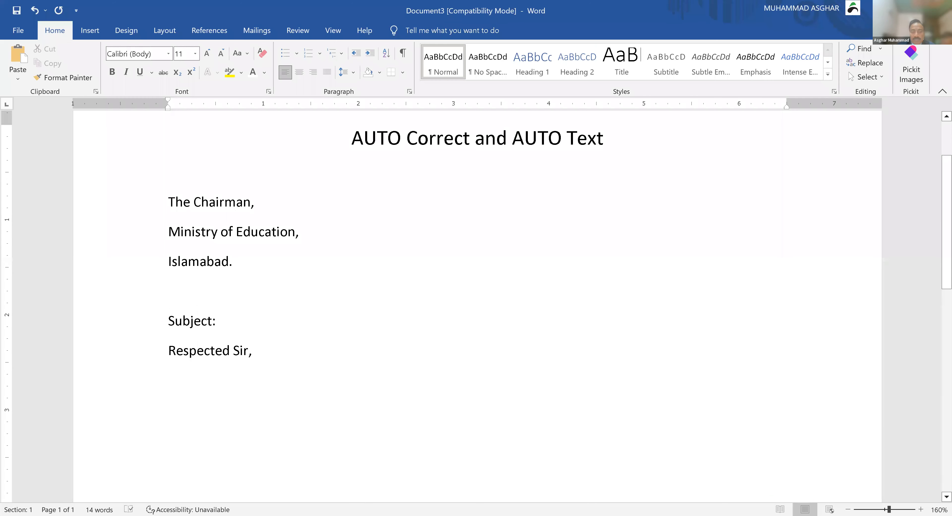
key(Return)
key(Return)
key(Return)
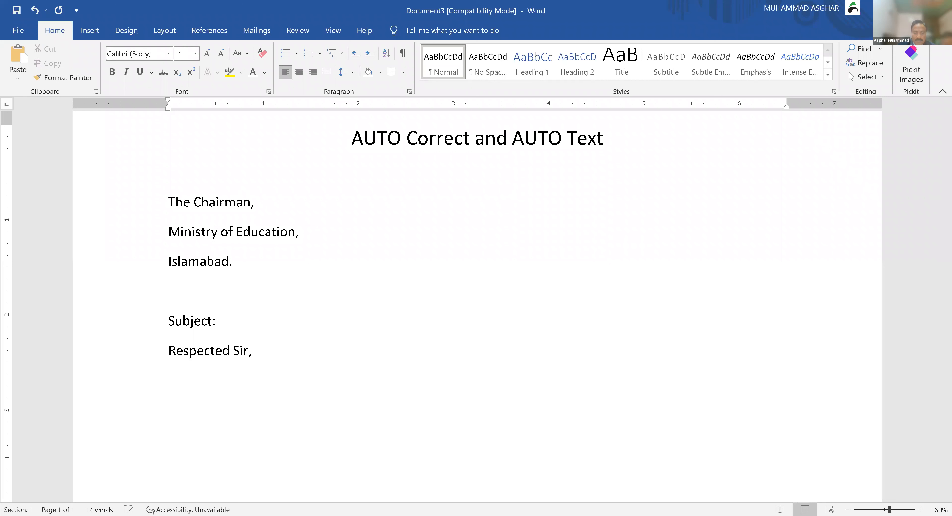
text(Thanking You,)
key(Return)
key(Return)
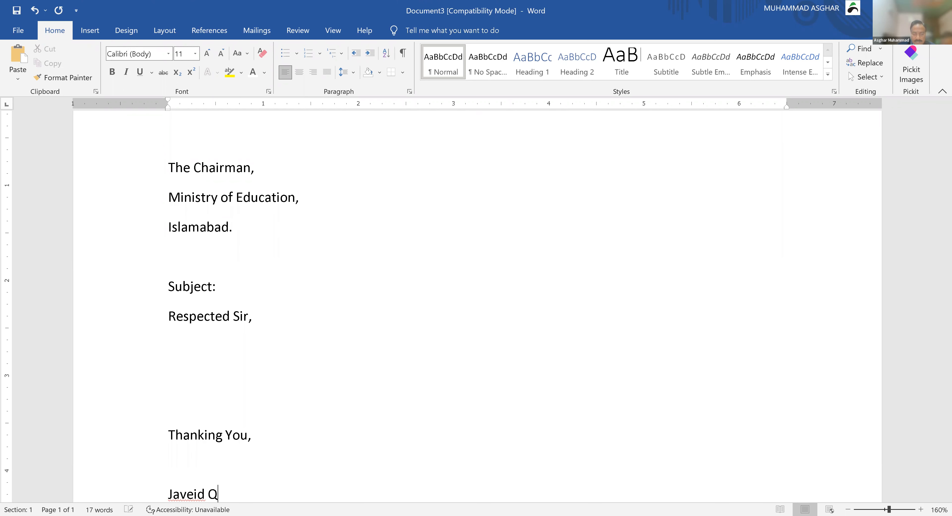
Step: Add 'Ref: ABC/98/12/2023' on the right side of The Chairman line, correcting the mistyped year
key(Return)
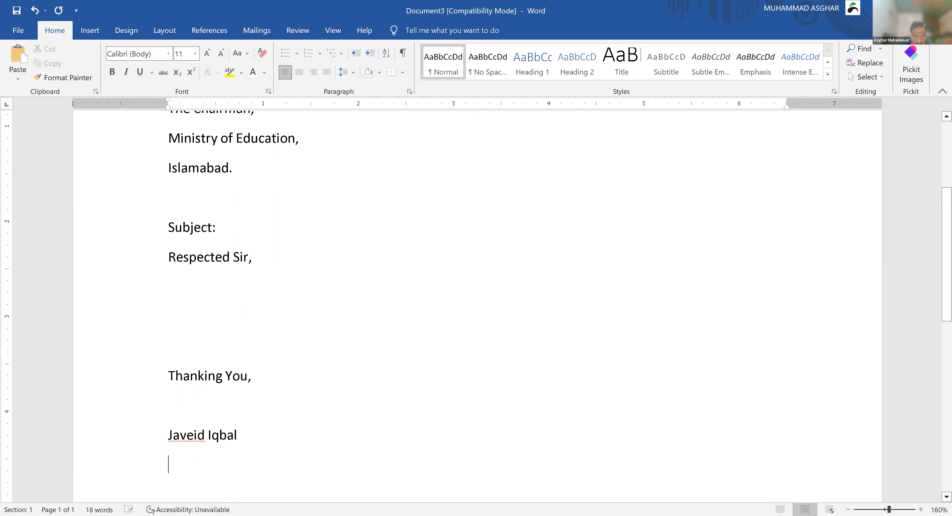
scroll(599, 379, up, 1)
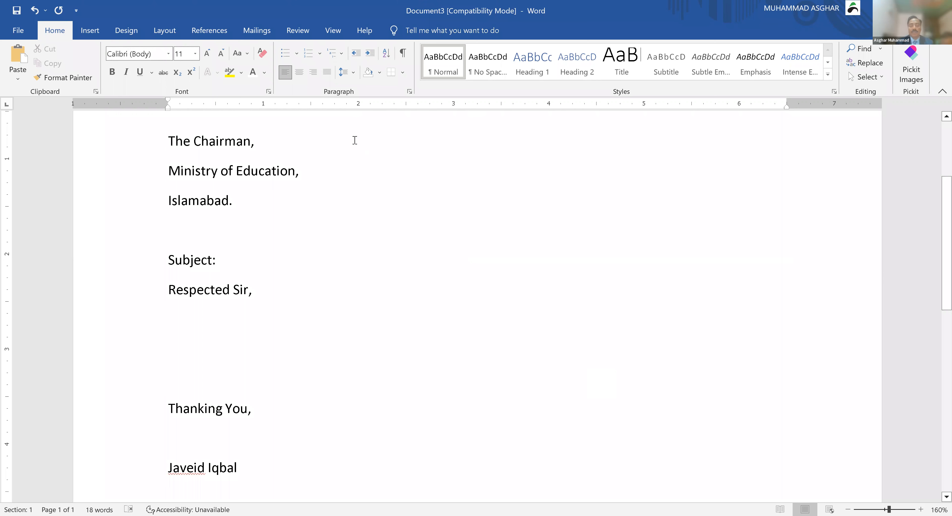
click(355, 140)
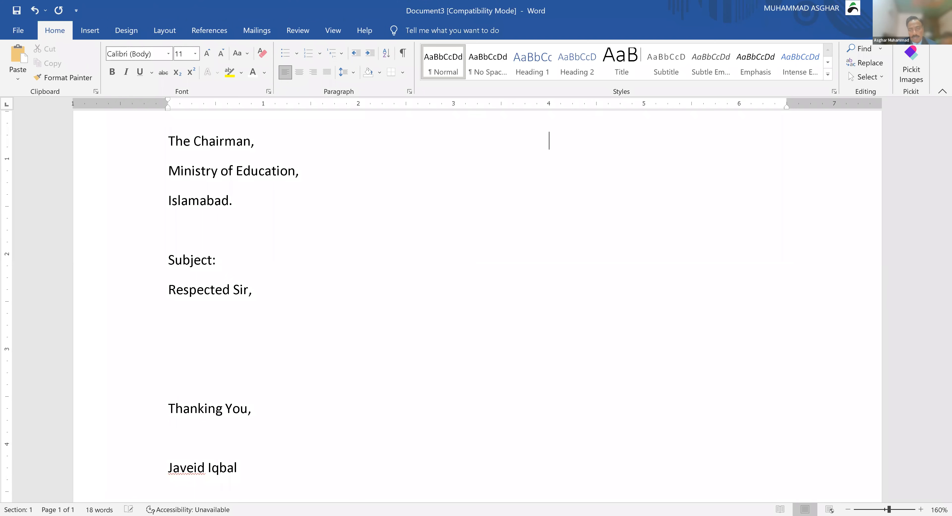
key(Tab)
key(Tab)
key(Tab)
key(Tab)
key(Tab)
key(Tab)
key(Tab)
text(Ref: ABC/98/)
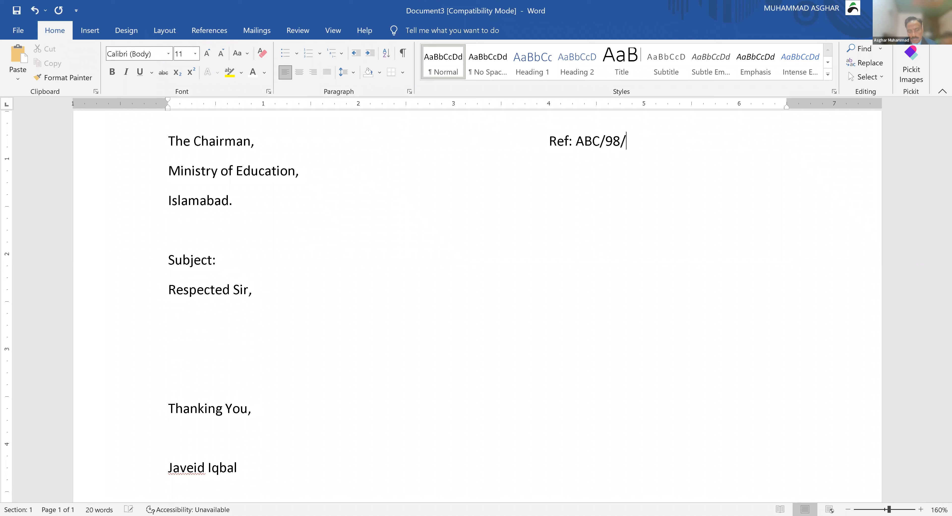
text(12/3031)
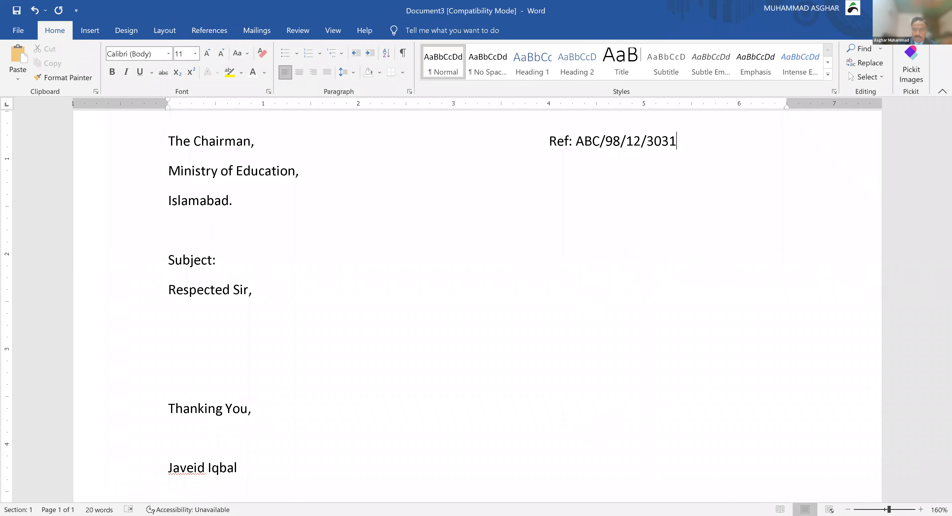
key(shift+Left)
key(shift+Left)
key(shift+Left)
key(shift+Left)
text(2023)
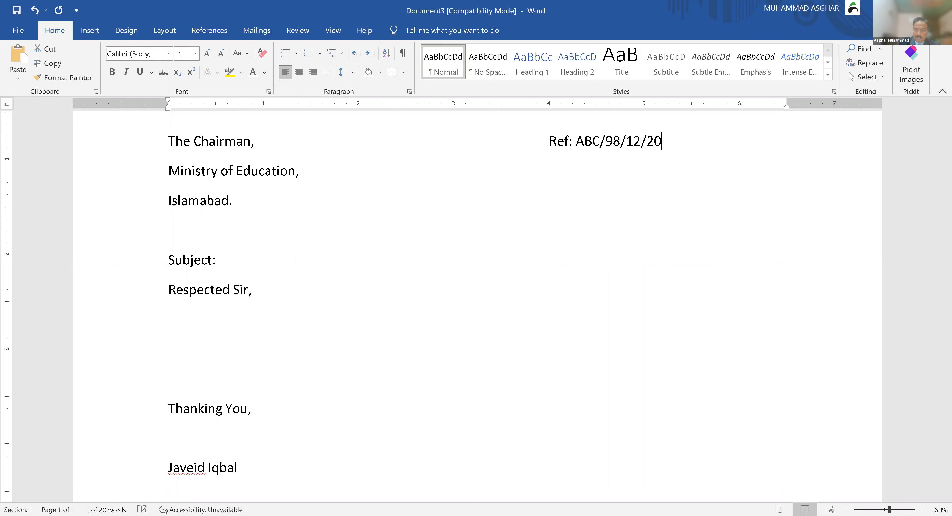
Step: On the next line, align 'Dated:' under the reference and insert today's date after it
key(Down)
key(Tab)
key(Tab)
key(Tab)
key(Tab)
key(Tab)
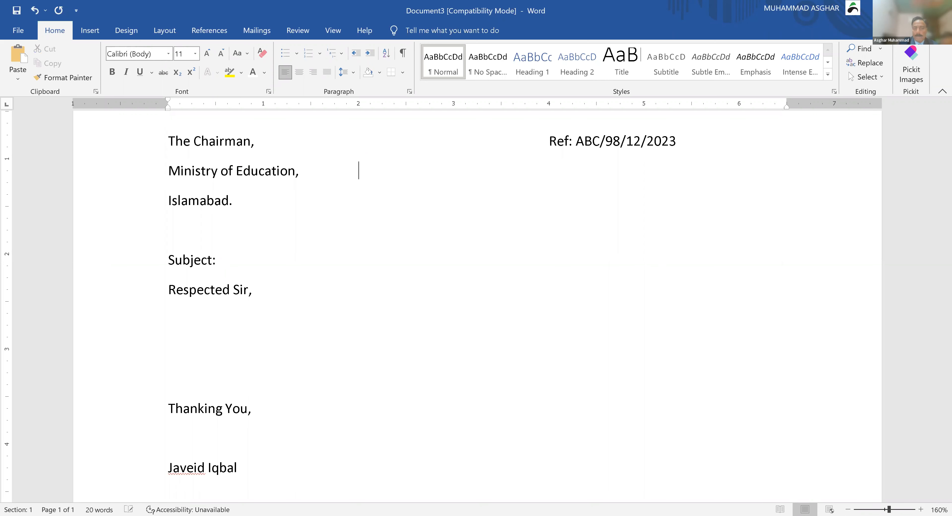
key(Tab)
text(Dated:)
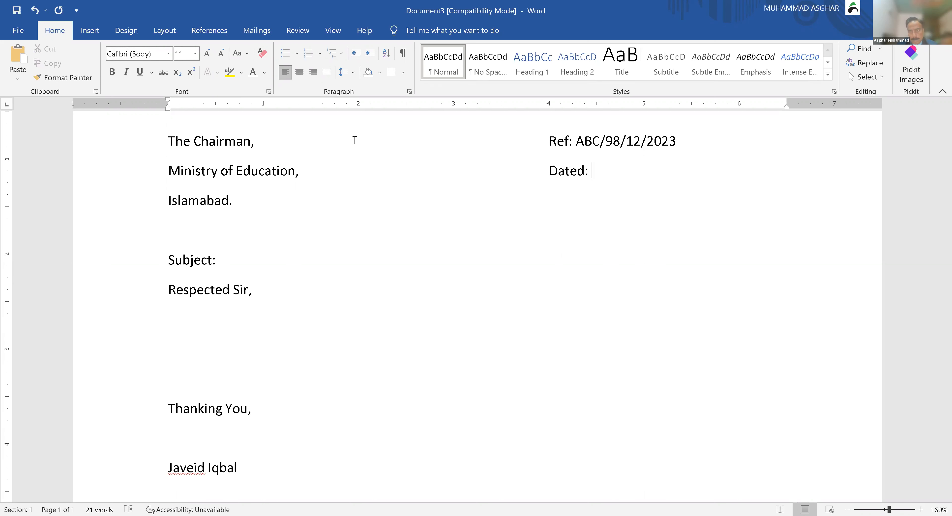
key(alt+shift+d)
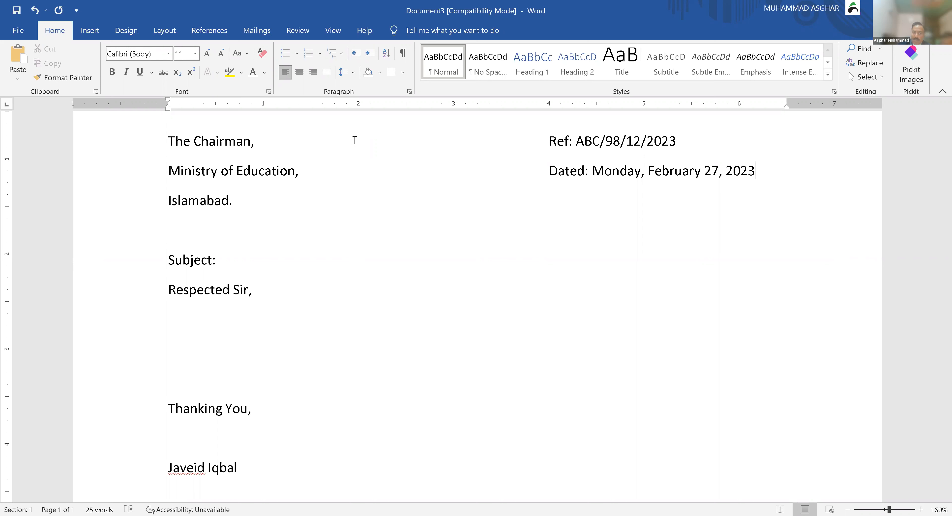
Step: Select the whole letter from The Chairman to the signature and start a new AutoText building block
drag(164, 138, 251, 466)
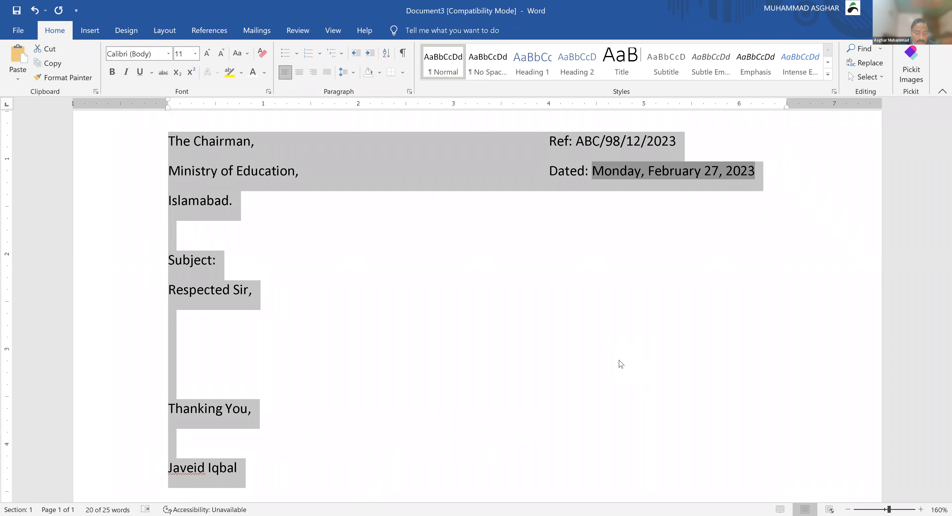
key(alt+F3)
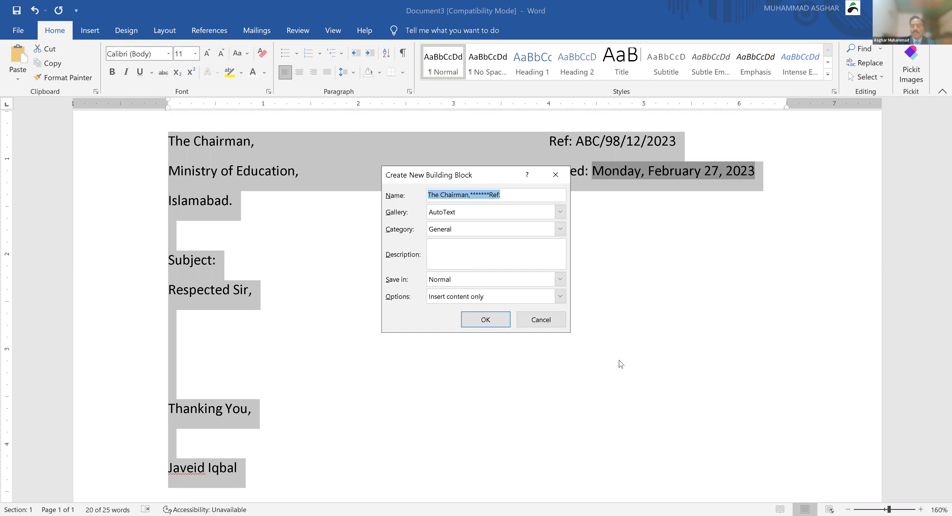
Step: Name the building block 'letterMOE' and confirm saving the letter as AutoText
key(BackSpace)
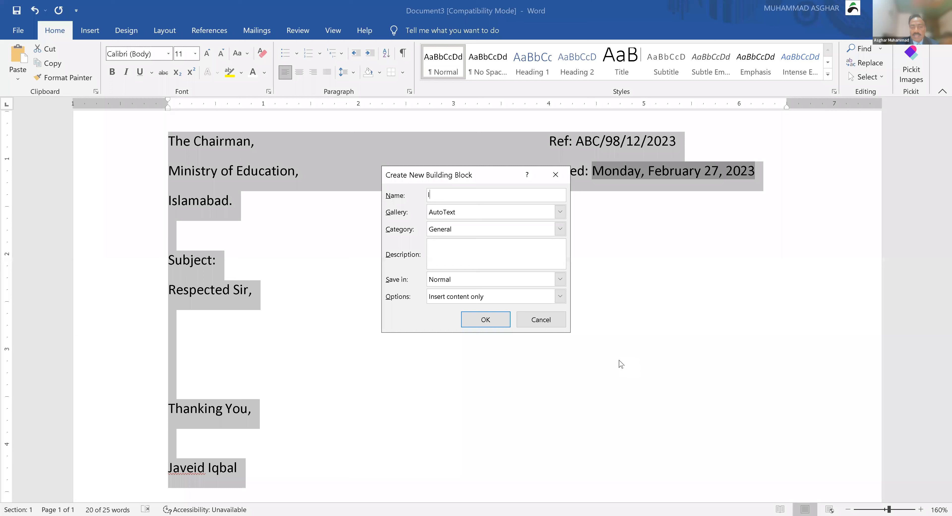
text(letter123)
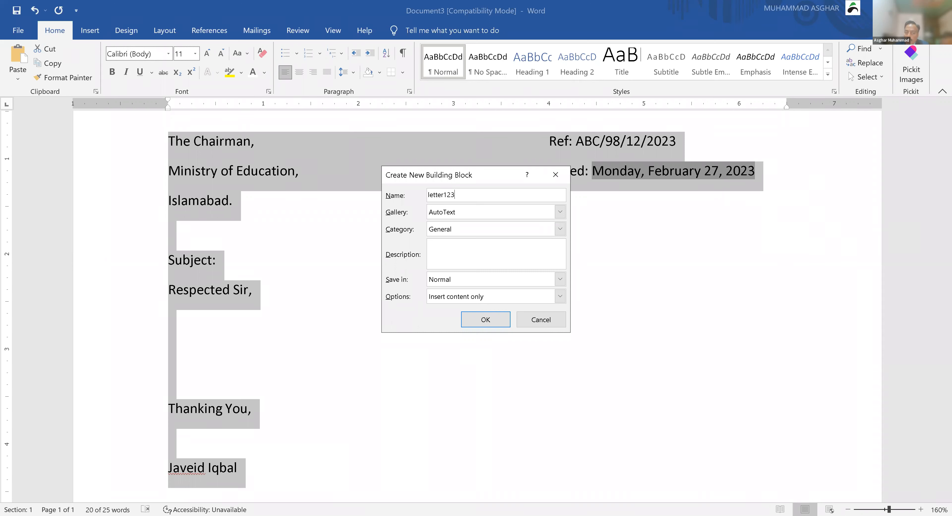
key(BackSpace)
key(BackSpace)
key(BackSpace)
text(M)
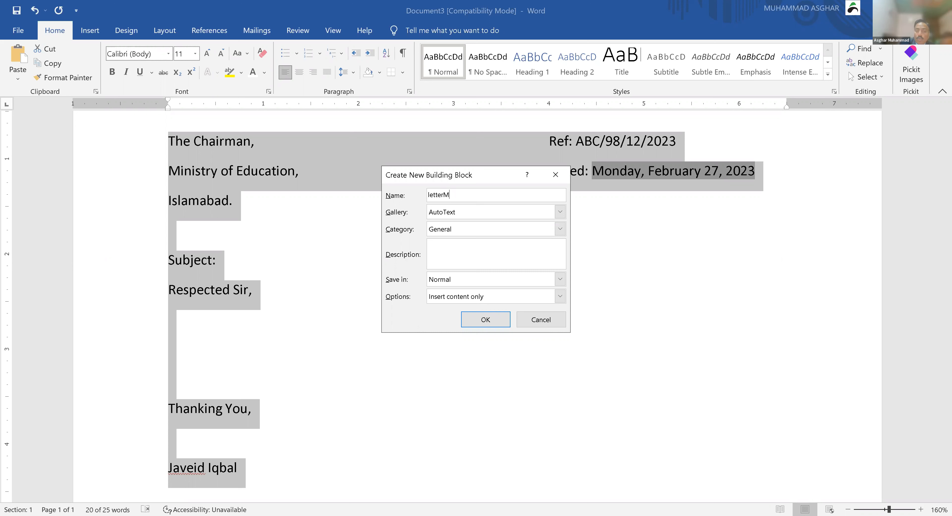
text(OE)
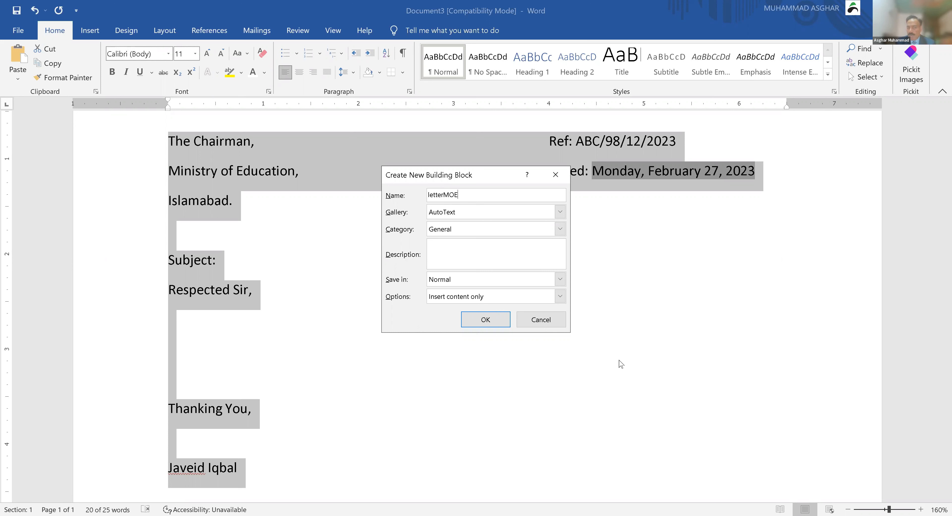
click(484, 324)
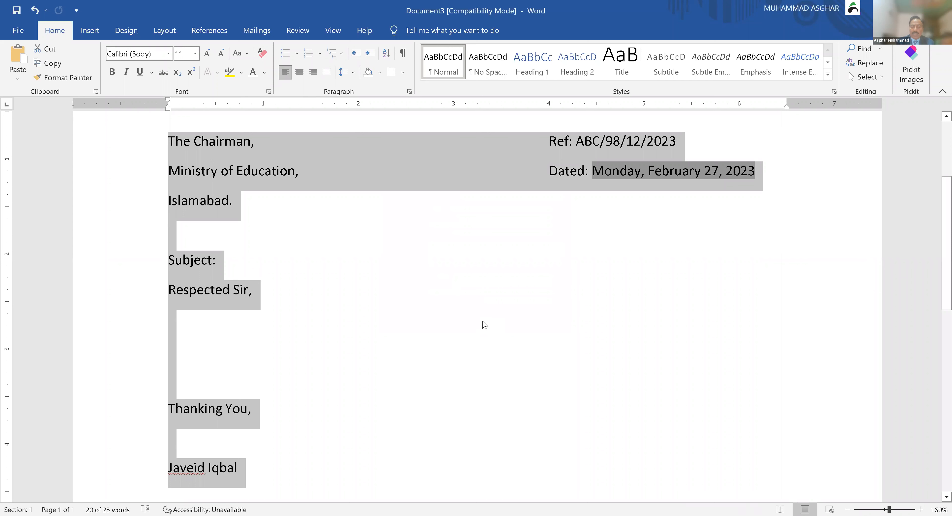
Step: Delete the letter and fill the document with sample text using =rand(12,100)
key(Delete)
key(Return)
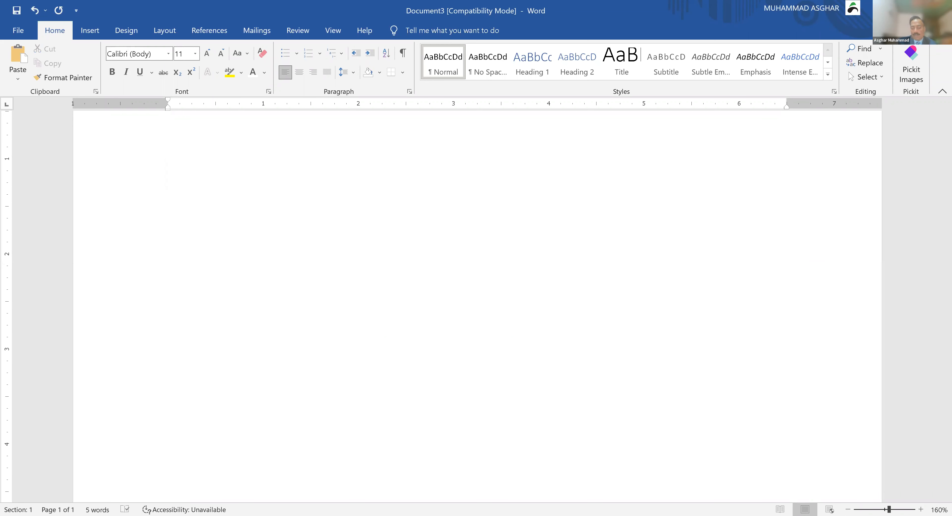
text(=rand(12,100))
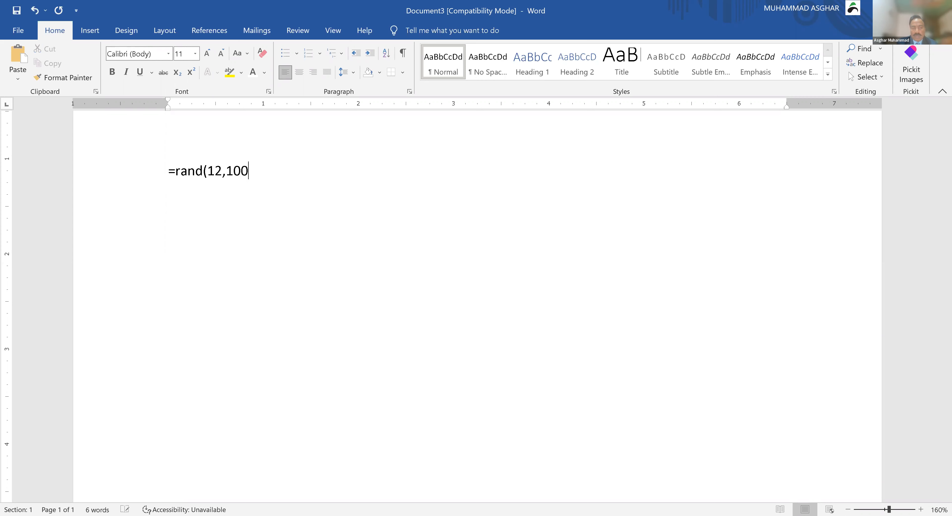
key(Return)
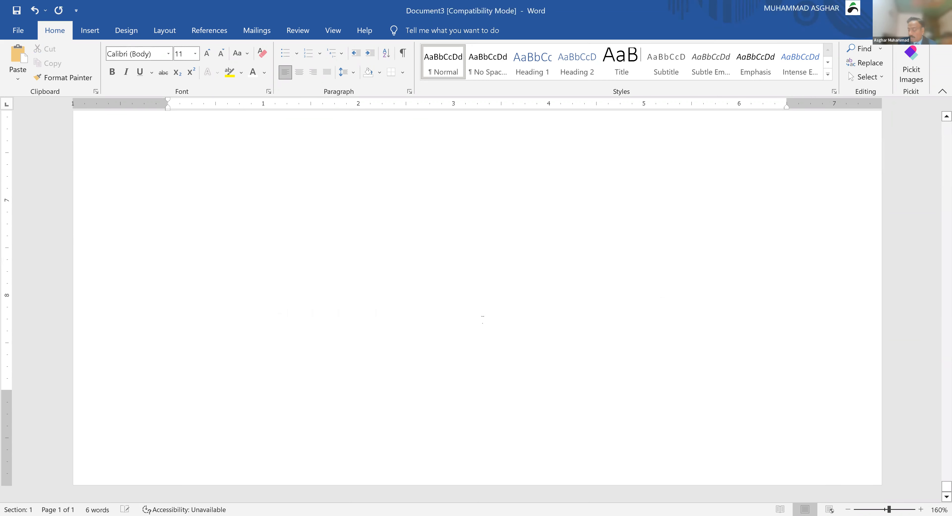
scroll(482, 320, up, 10)
Step: Add a page break after the text and left-align the new blank page
double_click(482, 320)
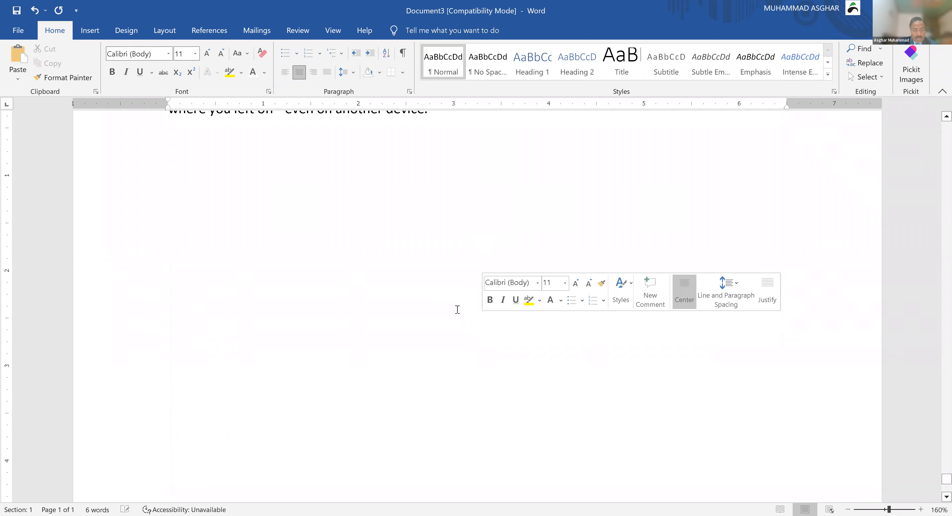
key(ctrl+Return)
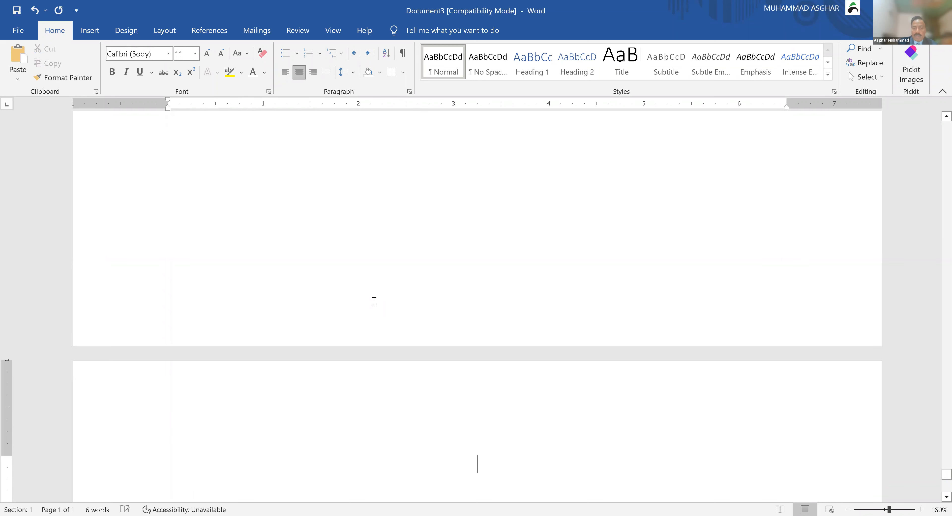
scroll(374, 301, down, 3)
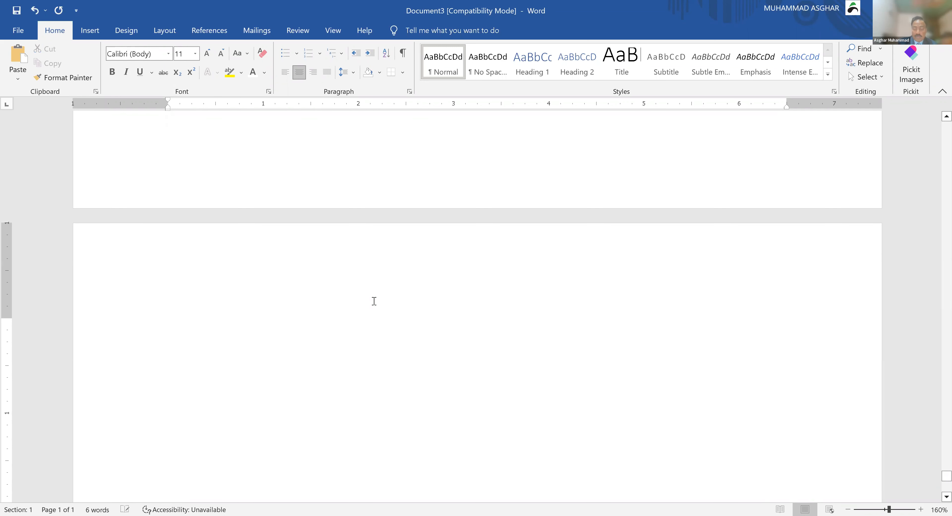
key(ctrl+l)
scroll(462, 325, down, 1)
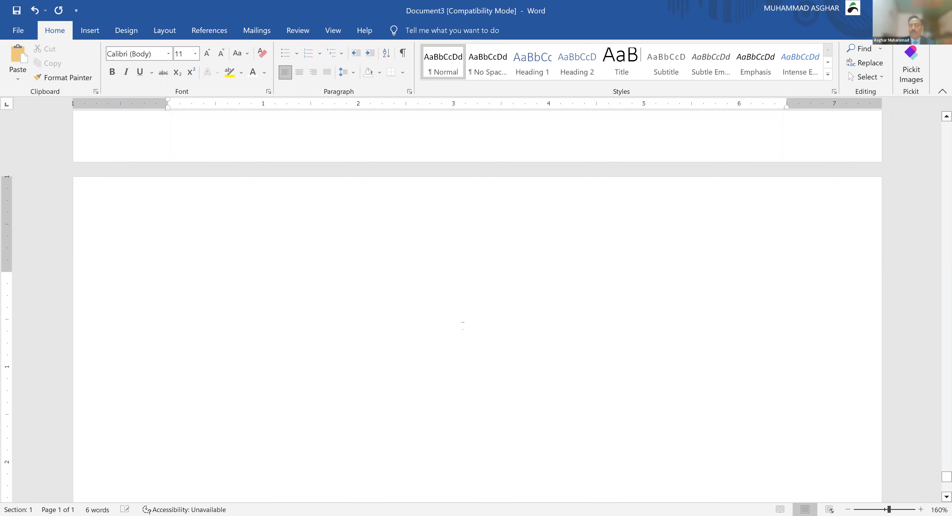
click(170, 280)
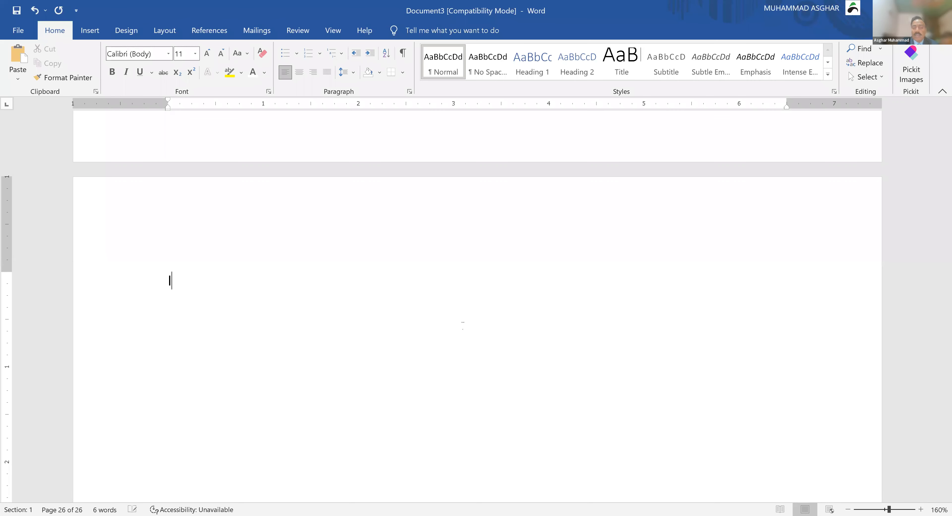
Step: Type letterMOE on the blank page, fixing the MEO typo, and expand it with F3 into the full letter
text(letterMEO)
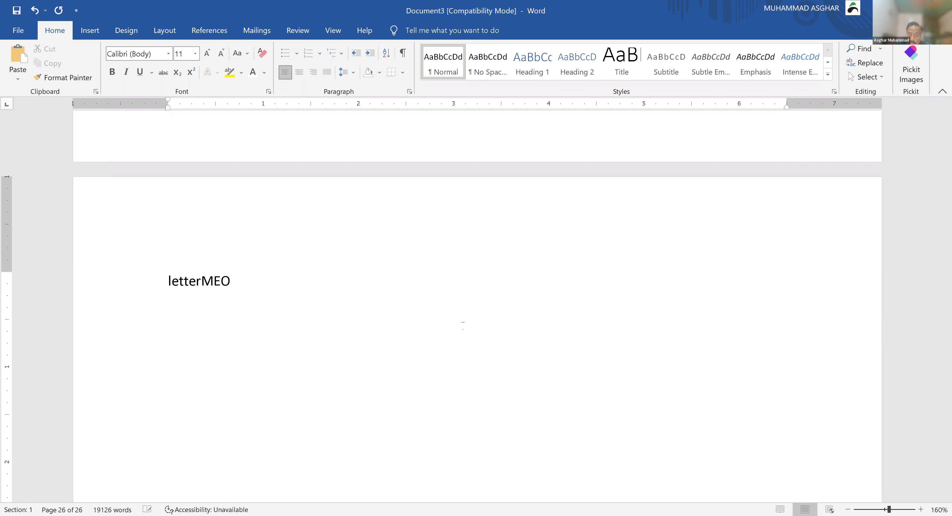
key(F3)
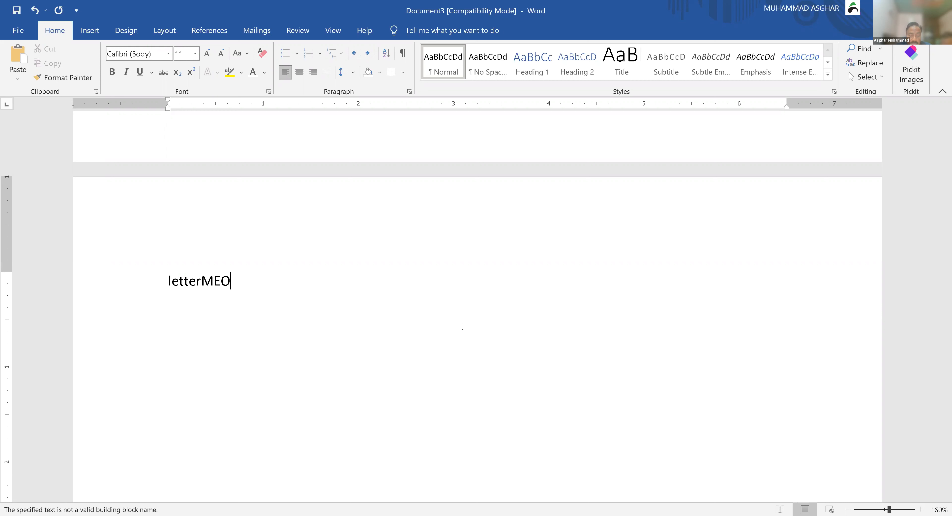
key(F3)
key(BackSpace)
key(BackSpace)
key(BackSpace)
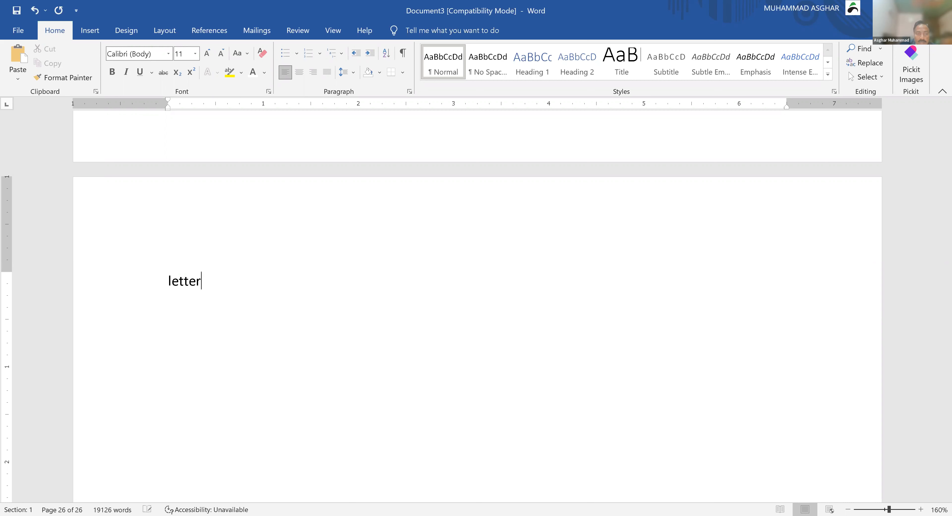
text(M)
key(BackSpace)
key(BackSpace)
key(BackSpace)
key(BackSpace)
key(BackSpace)
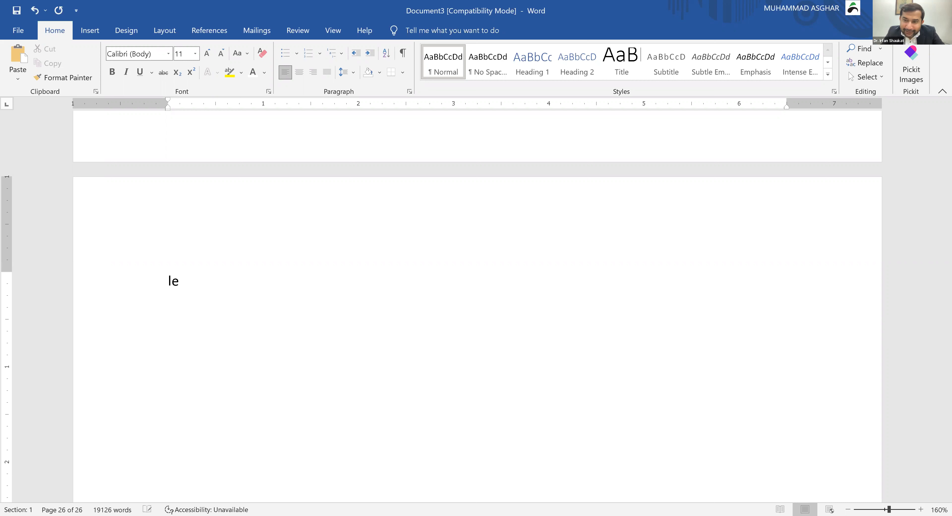
text(t)
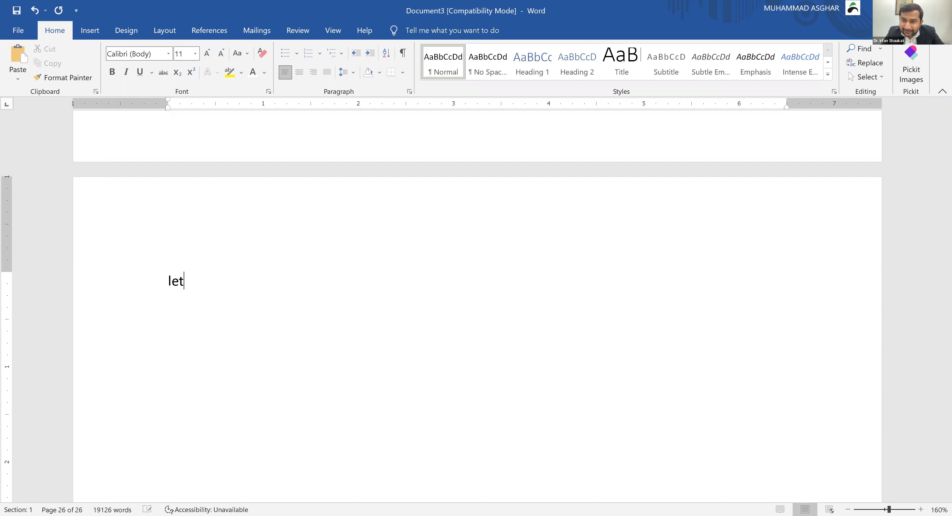
text(terMOE)
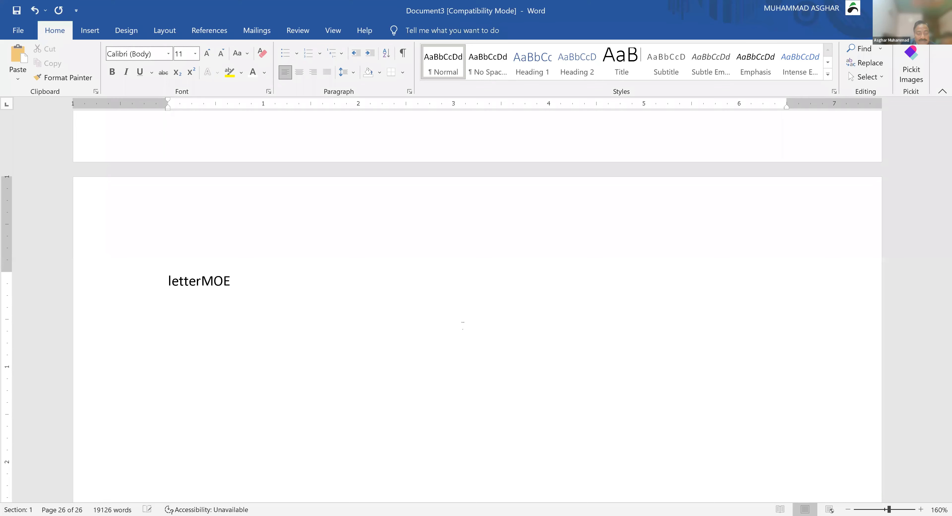
key(F3)
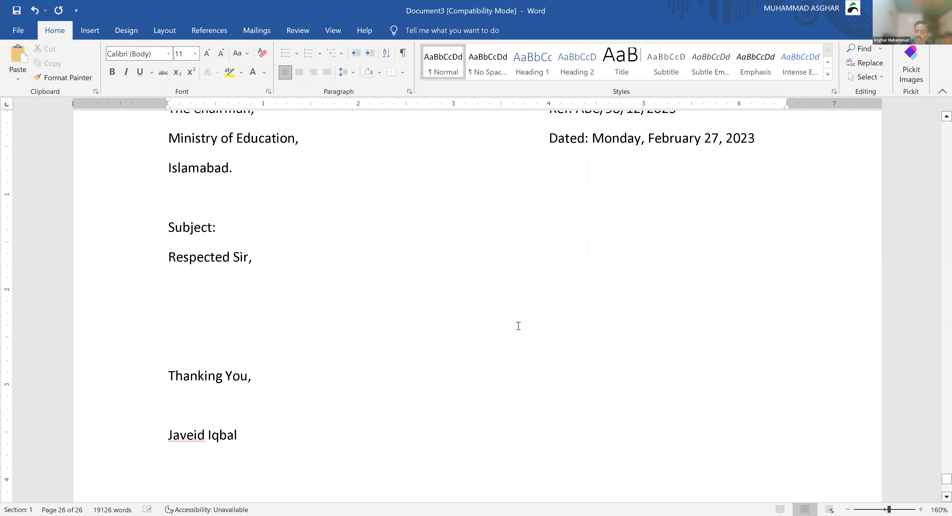
scroll(518, 326, up, 2)
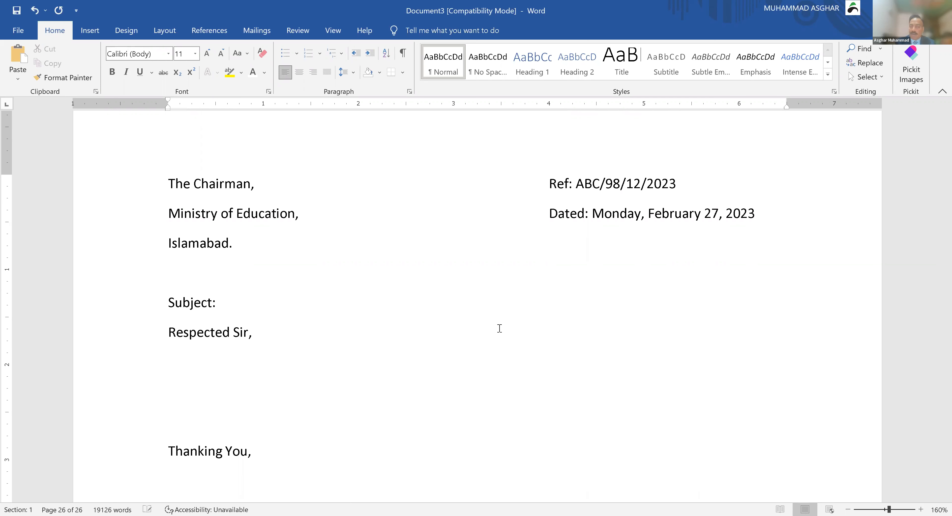
click(665, 183)
Step: Apply the Heading 1 style to The Chairman and Ref line
click(519, 72)
key(Down)
key(Down)
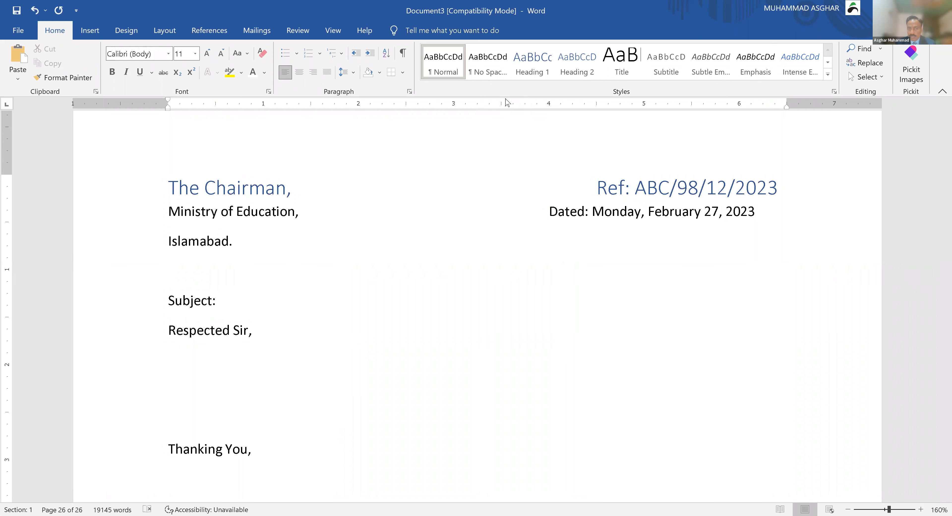
click(384, 263)
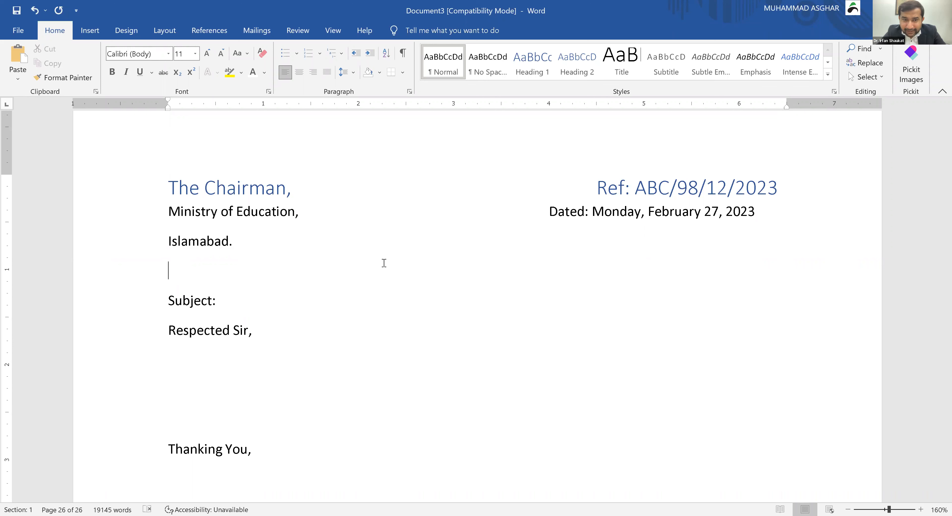
click(387, 194)
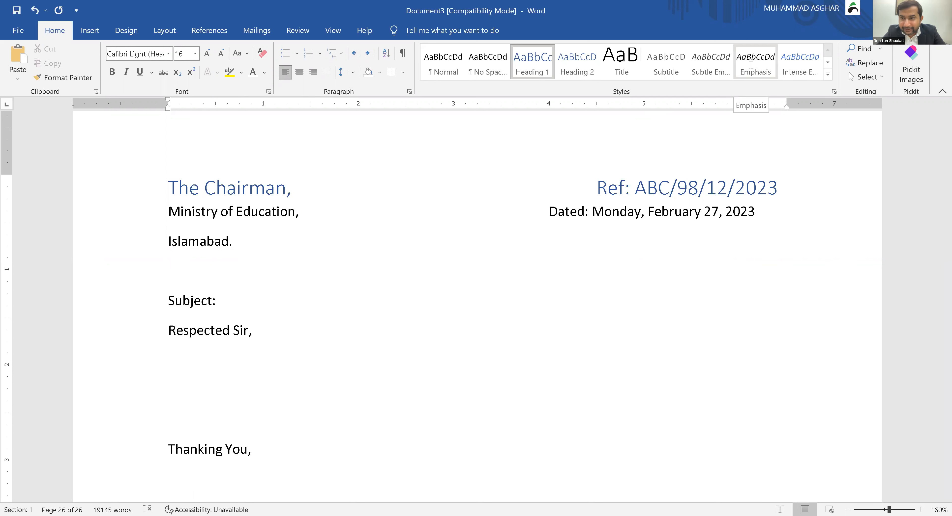
click(432, 305)
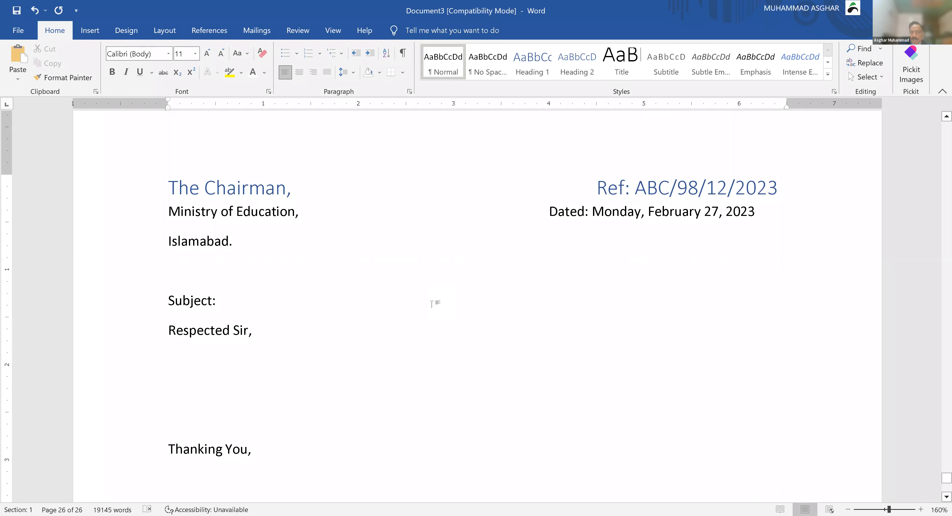
scroll(432, 304, down, 5)
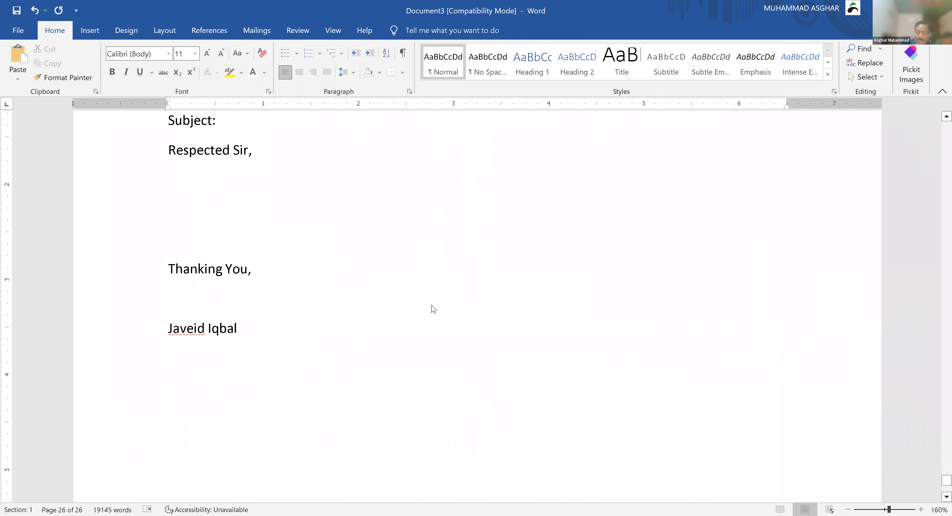
Step: Start a new page at the document's end and type M a few lines down
key(ctrl+a)
key(ctrl+End)
key(ctrl+Return)
key(Return)
key(Return)
key(Return)
key(Return)
key(Return)
key(Return)
key(Return)
key(Return)
key(BackSpace)
text(M)
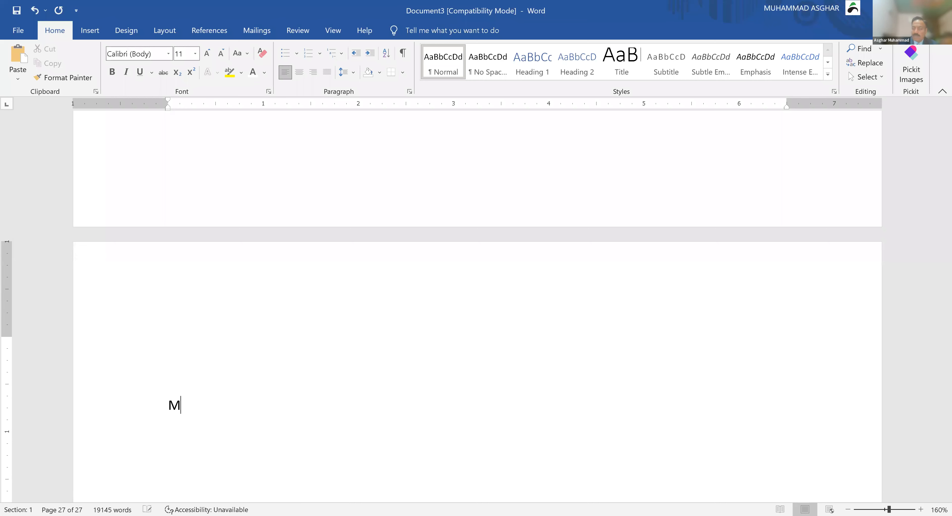
Step: Let AutoCorrect expand M into 'Management and Professional Development Department' and select that line
key(space)
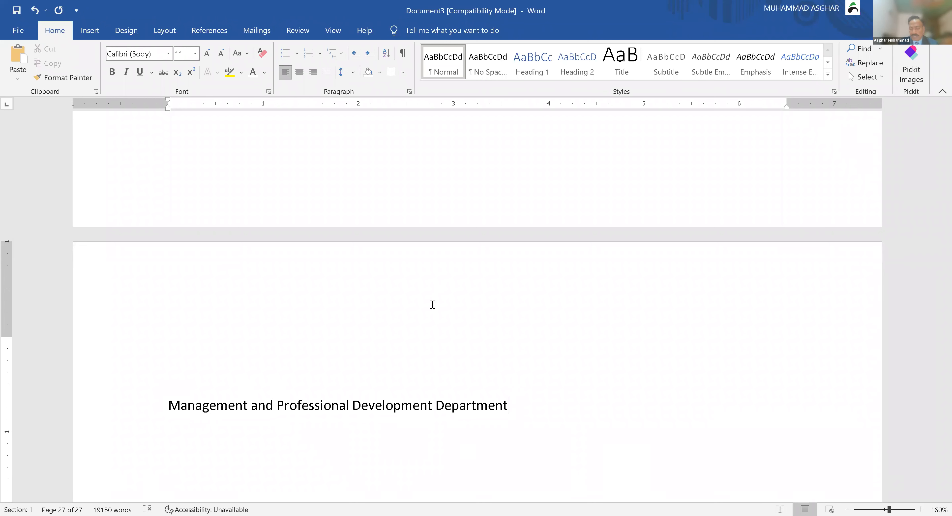
key(ctrl+shift+Left)
key(ctrl+shift+Left)
key(ctrl+shift+Left)
key(ctrl+shift+Left)
key(ctrl+shift+Left)
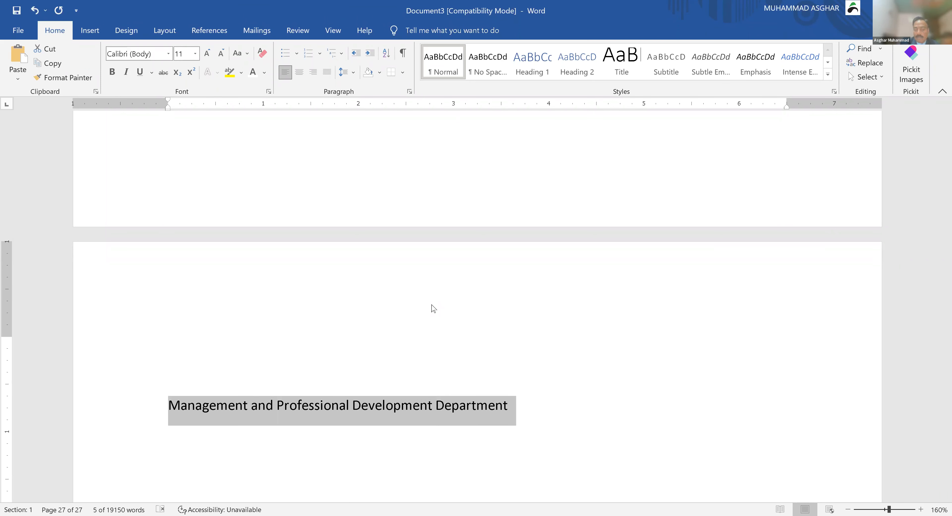
Step: Store the department line as AutoText named 'mpdd123', then delete it from the page
key(alt+F3)
text(m)
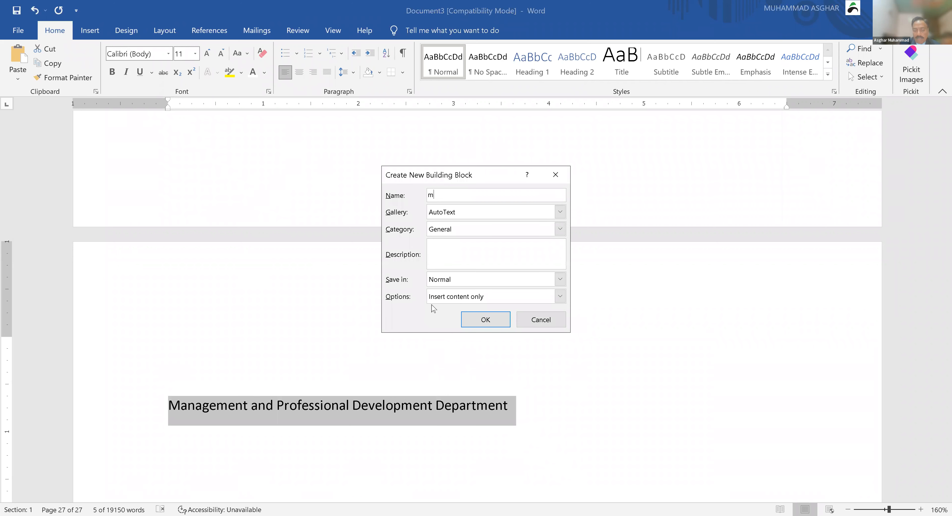
text(pdd123)
click(486, 321)
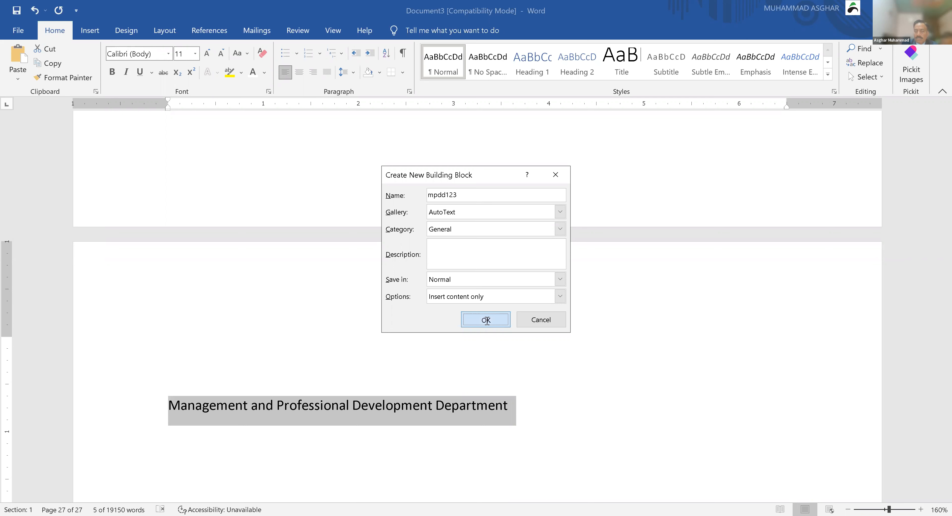
key(Delete)
Step: Expand mpdd123 with F3 into the department name and type MPDD
text(m)
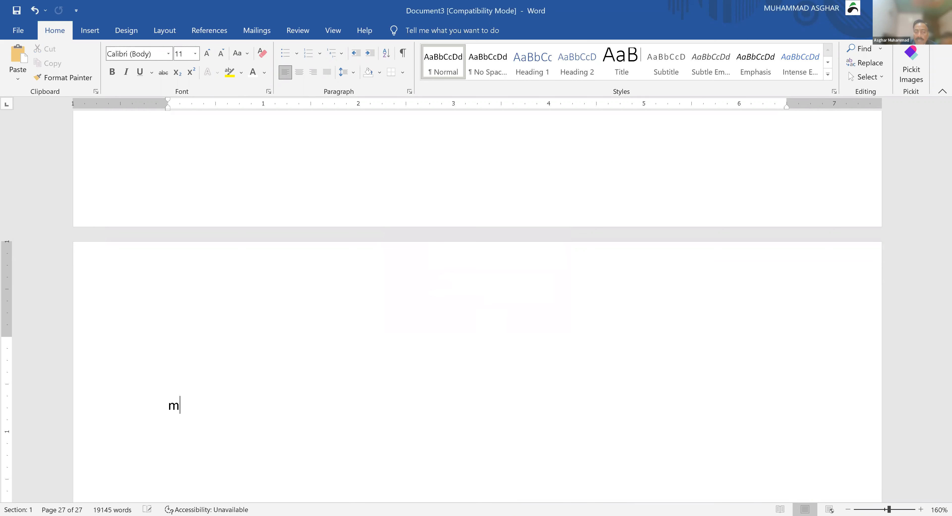
text(pdd123)
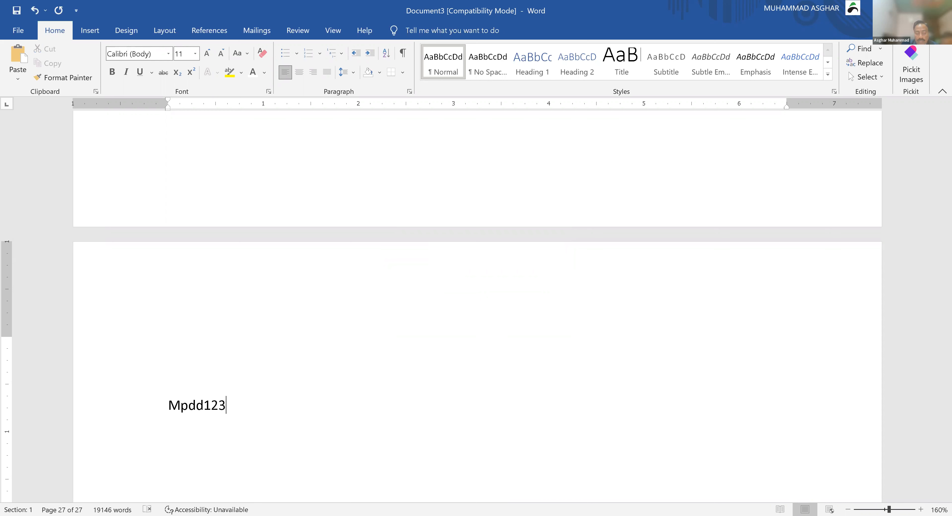
key(F3)
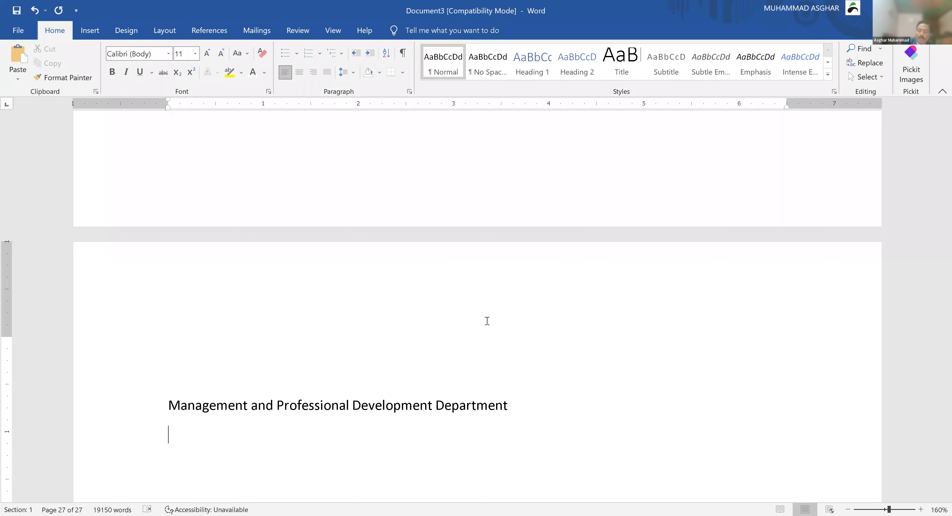
text(MPDD)
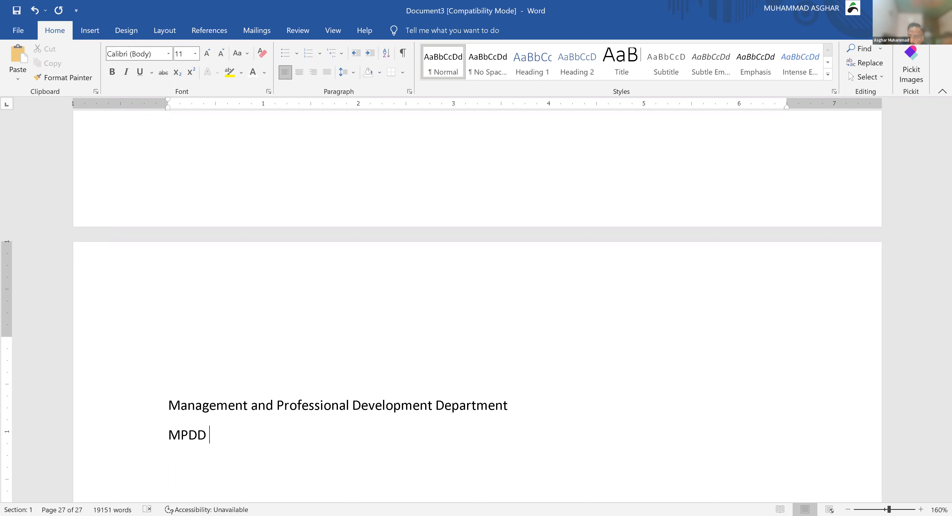
Step: Delete the department name line and the MPDD line, leaving the last page blank
key(Up)
key(Up)
key(Right)
key(ctrl+shift+Right)
key(ctrl+shift+Right)
key(ctrl+shift+Right)
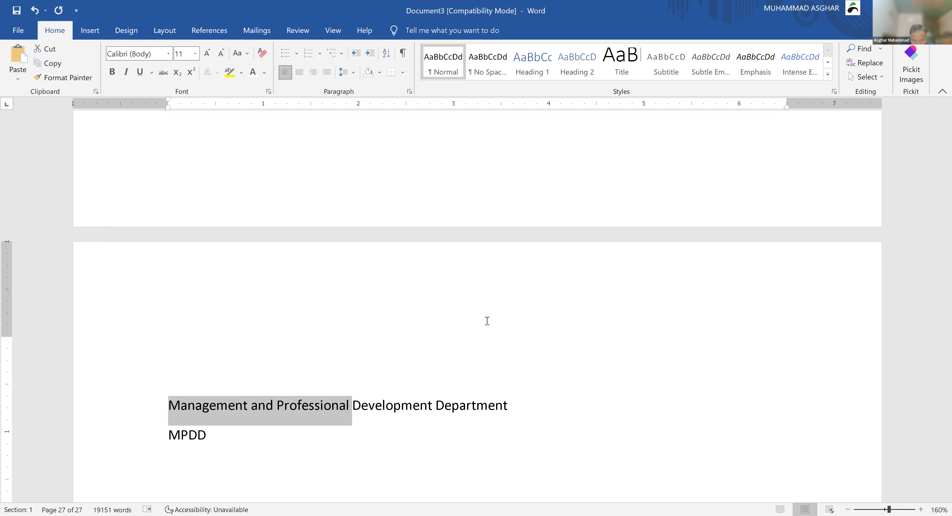
key(ctrl+shift+Right)
key(shift+Right)
key(shift+Right)
key(shift+Right)
key(shift+Right)
key(shift+Right)
key(shift+Right)
key(shift+Right)
key(shift+Right)
key(shift+Right)
key(shift+Right)
key(shift+Right)
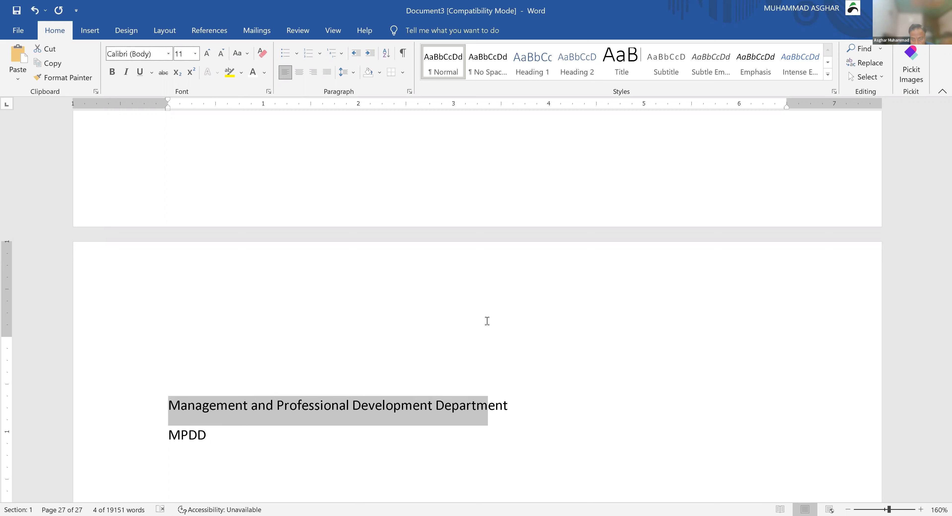
key(shift+Left)
key(Delete)
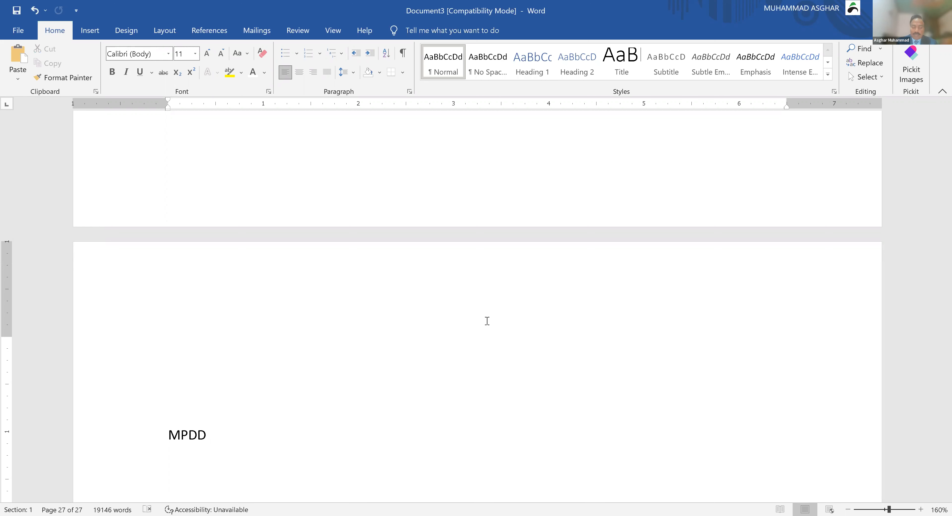
key(shift+Down)
key(shift+Down)
key(Delete)
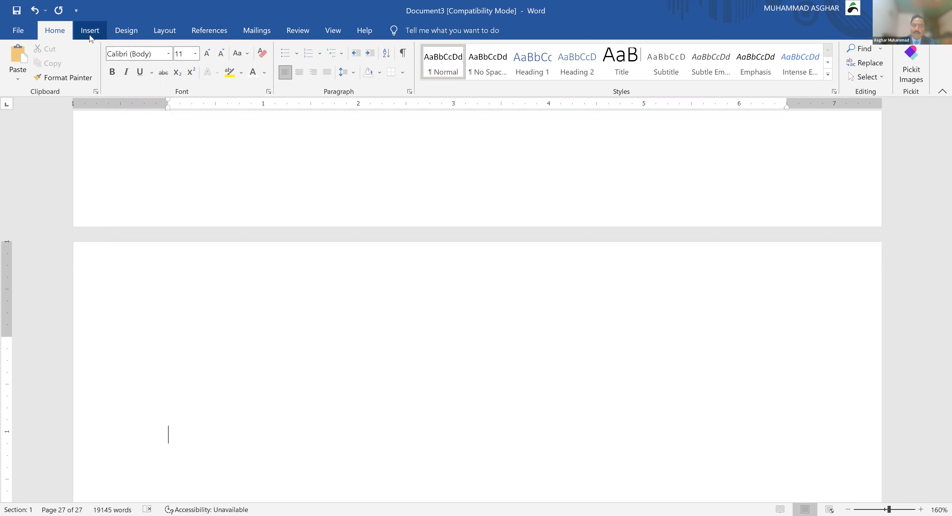
Step: In Proofing's AutoCorrect Options, add MPDD replaced by 'Management and Professional Development Department'
click(19, 29)
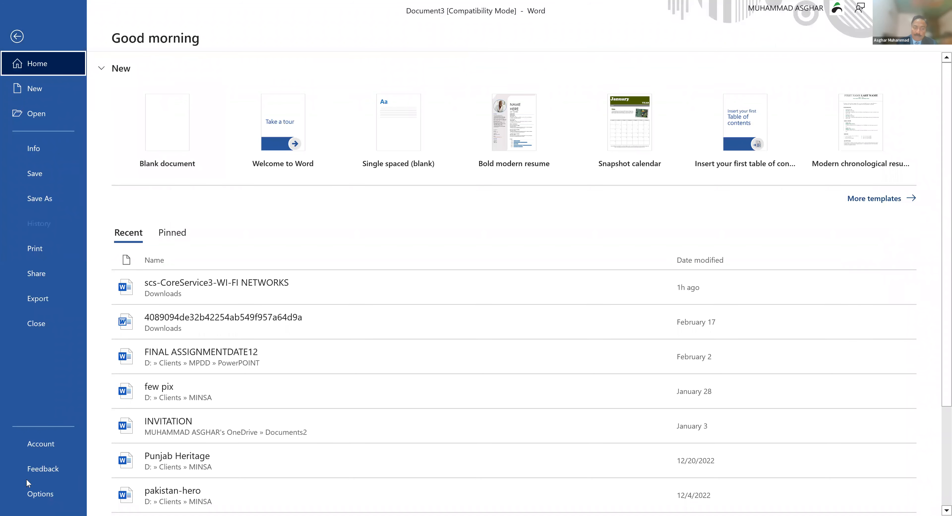
click(55, 497)
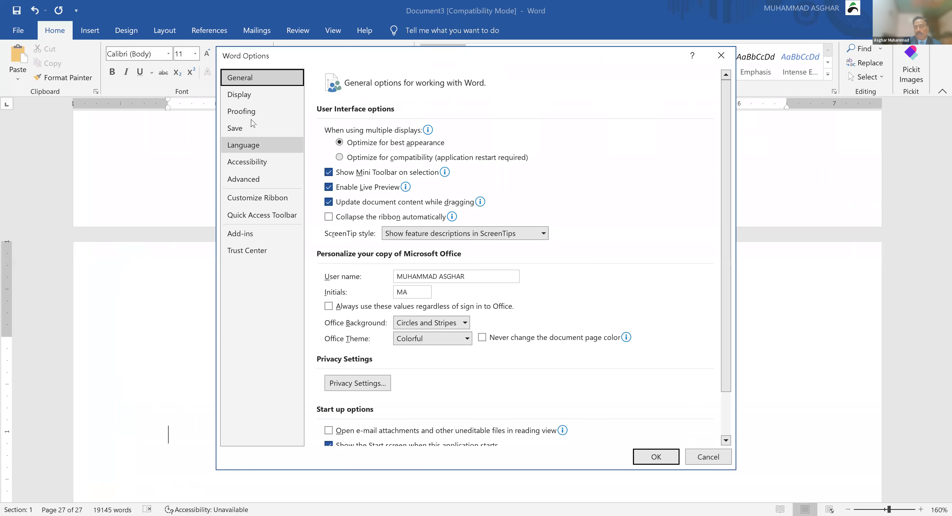
click(259, 115)
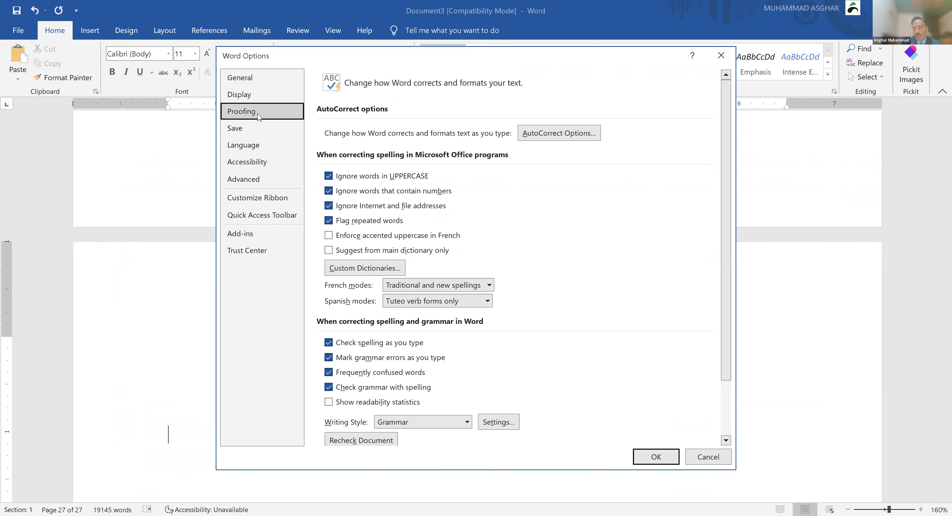
click(557, 134)
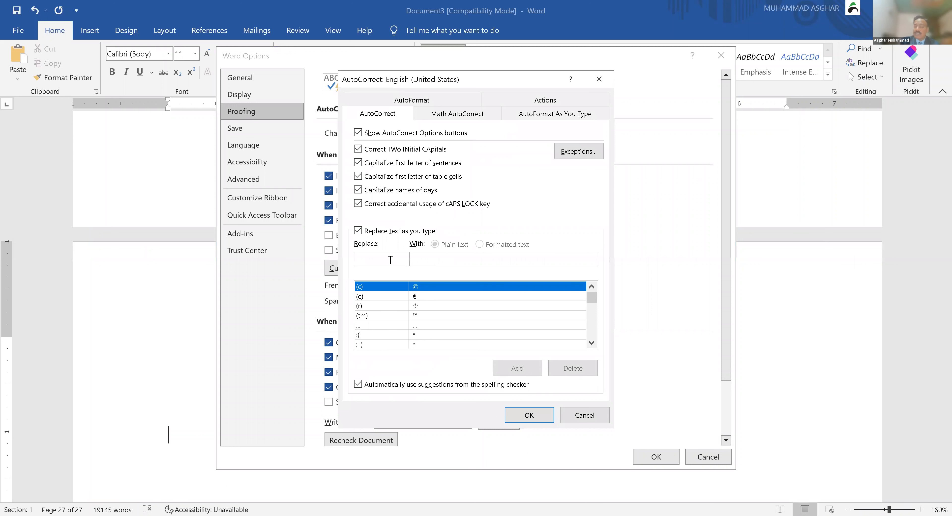
text(M)
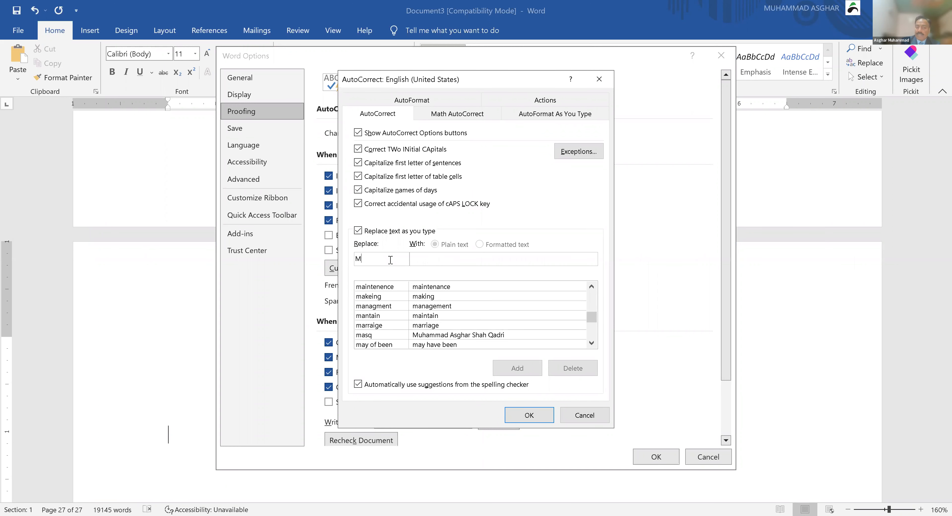
text(PDD)
key(Tab)
text(Management and Professional Development Department)
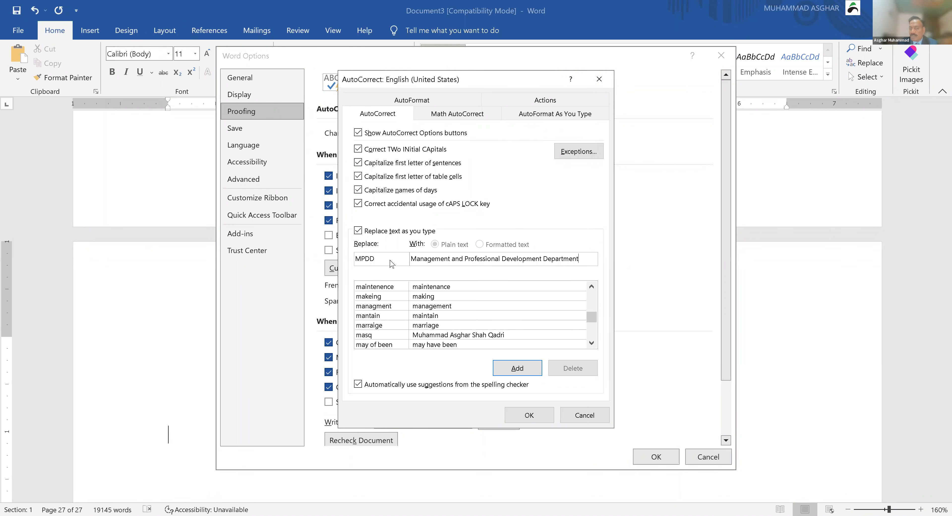
click(510, 370)
click(520, 419)
click(656, 458)
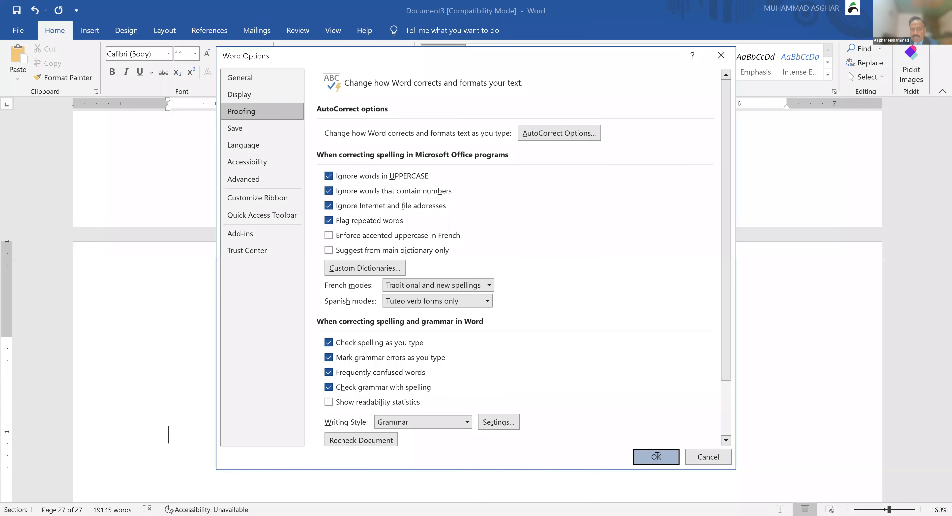
Step: Type 'Management and Professional Development Department' on two consecutive lines
text(m)
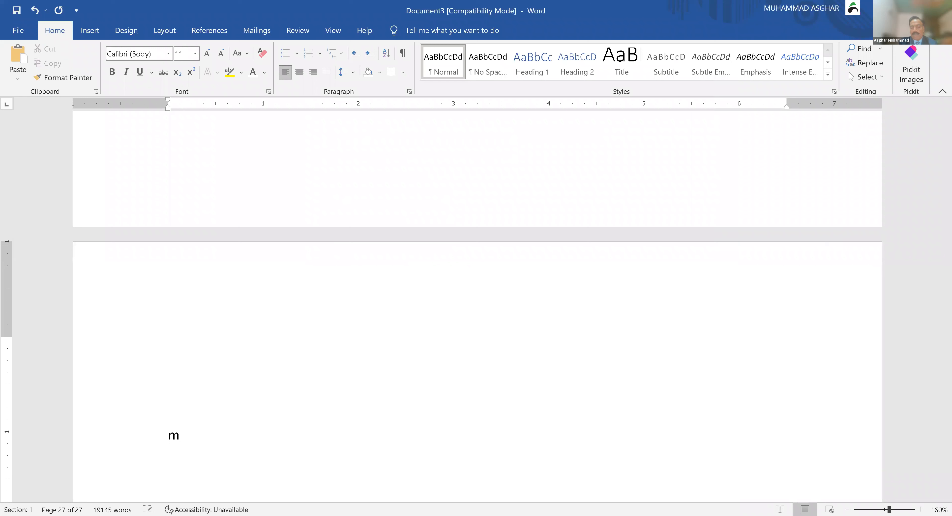
key(BackSpace)
text(M)
key(BackSpace)
text(Management and Professional Development Department)
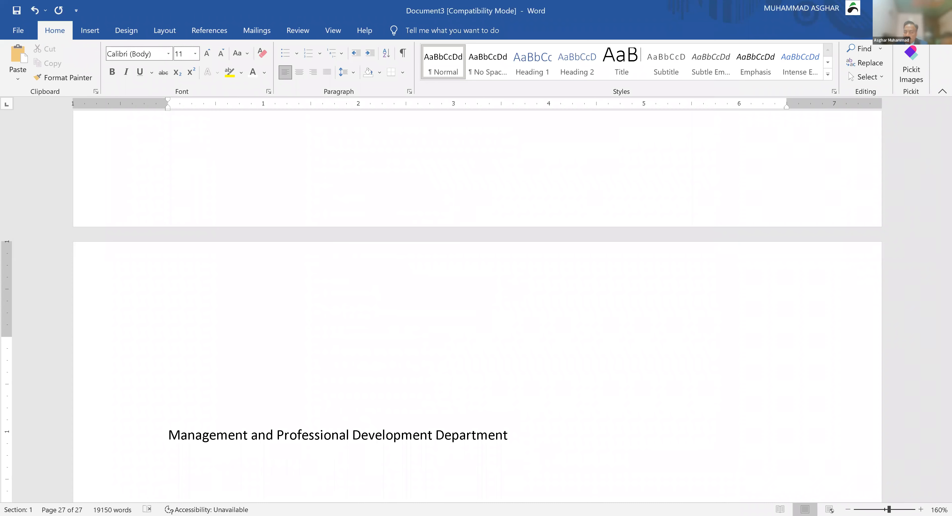
key(Return)
text(Management and Professional Development Department)
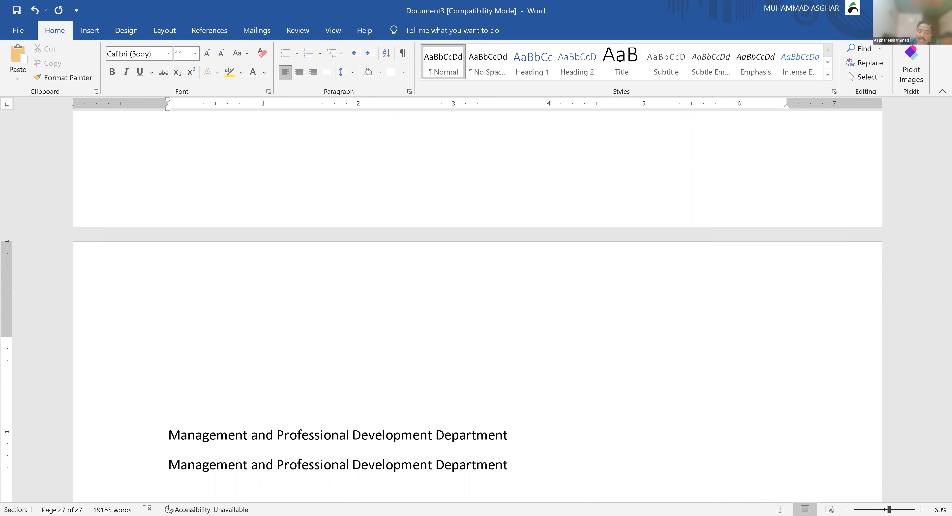
key(Return)
Step: Type MPDD on the next line and undo its AutoCorrect expansion so it stays 'MPDD'
scroll(477, 296, down, 3)
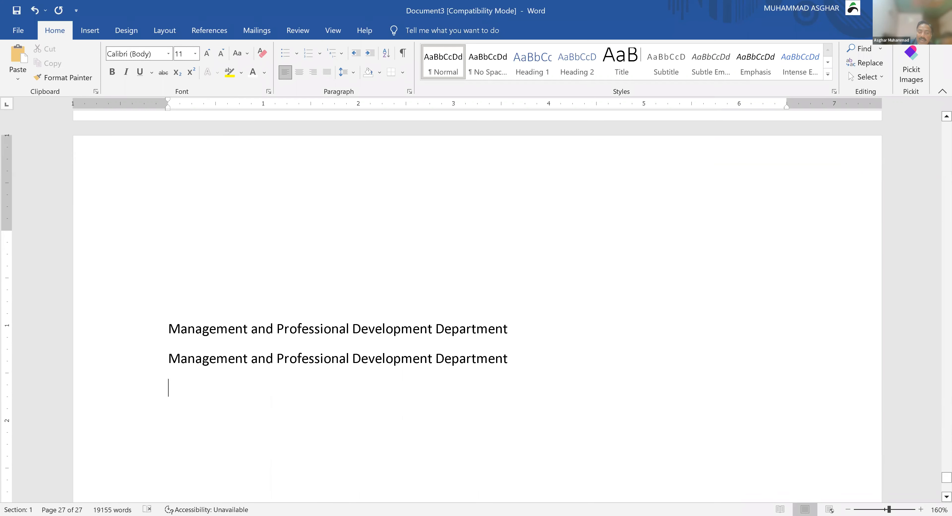
text(MPD)
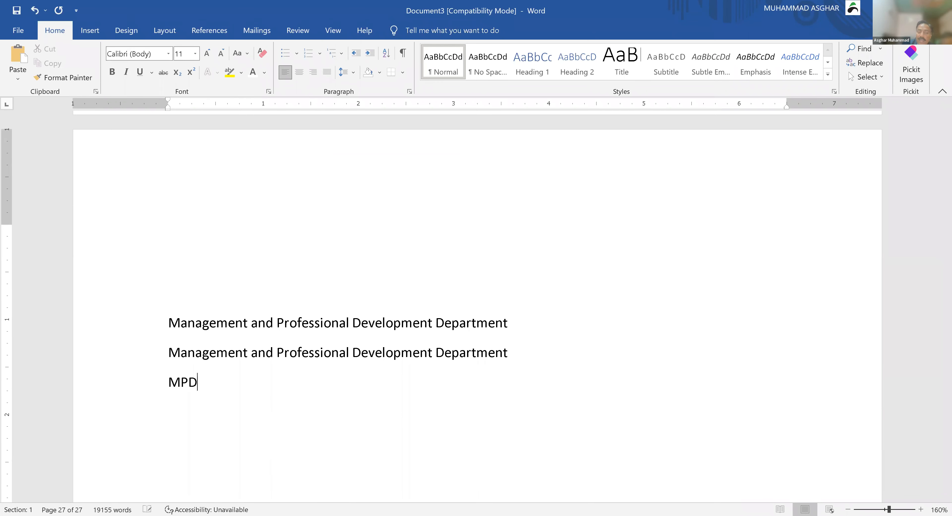
text(Development Department)
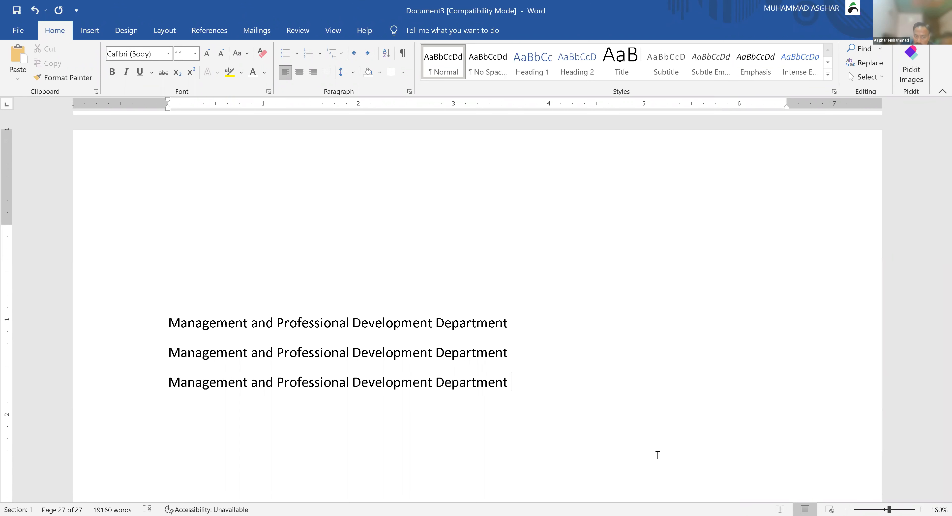
key(ctrl+z)
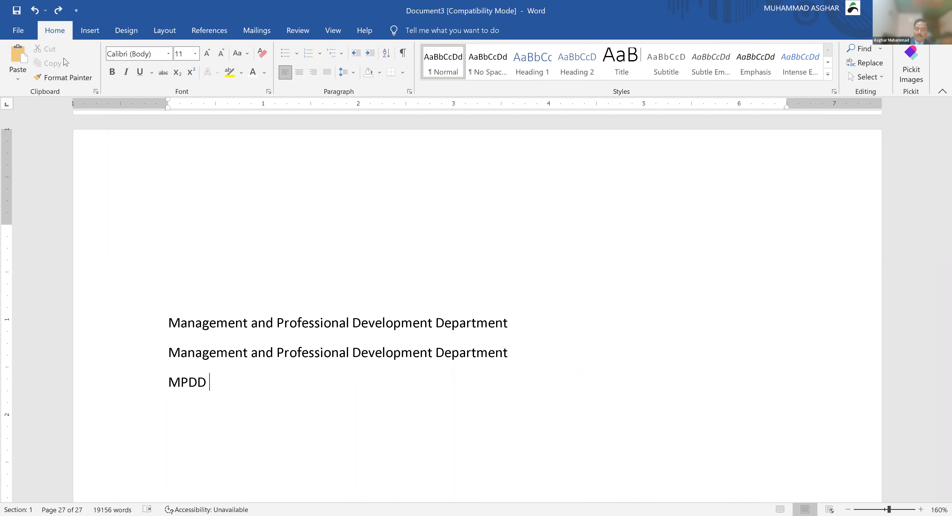
Step: Delete the MPDD entry from the AutoCorrect list under File > Options > Proofing
click(10, 36)
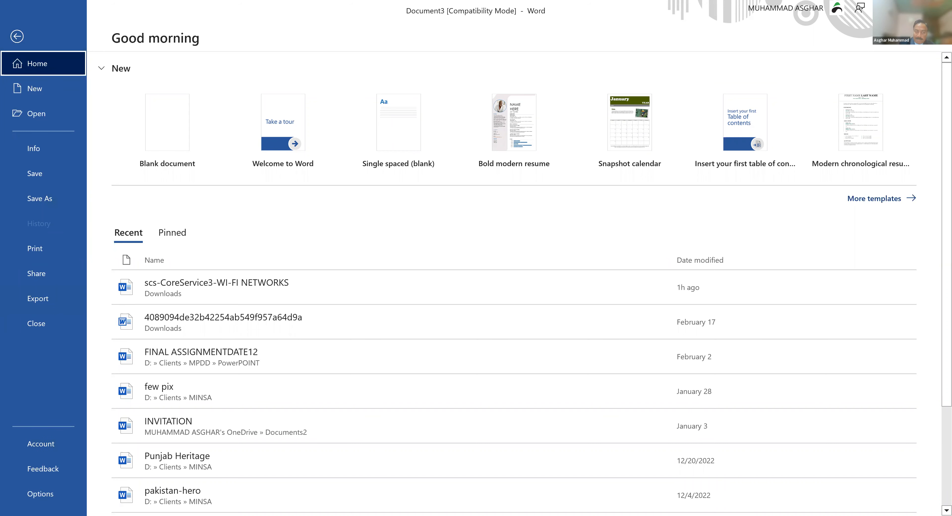
click(44, 496)
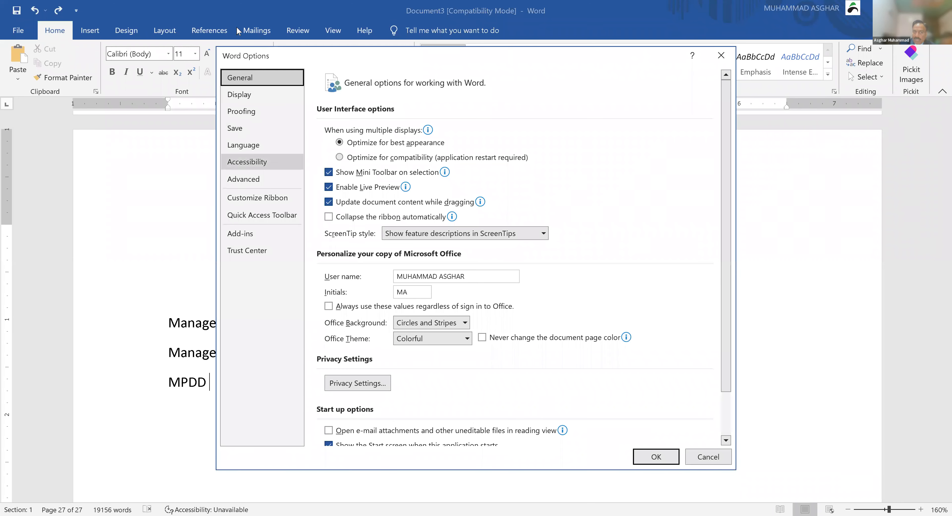
click(237, 117)
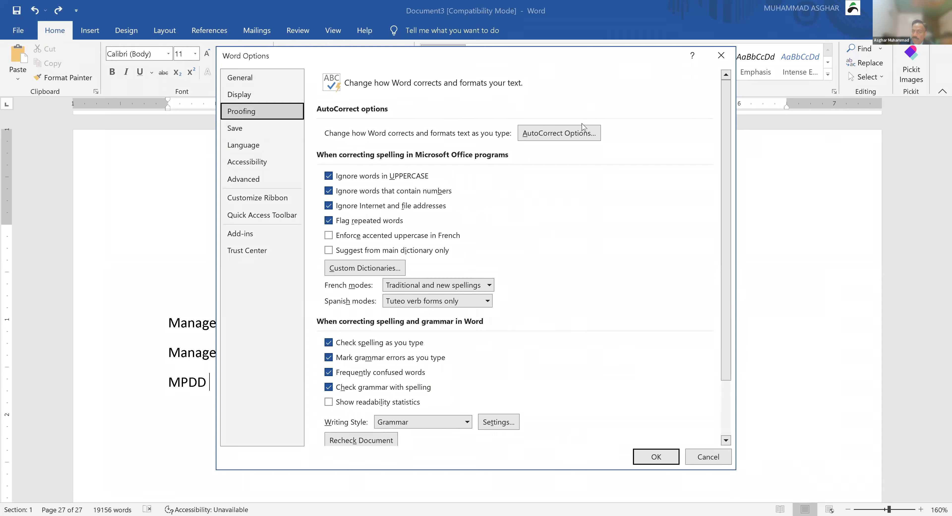
click(563, 136)
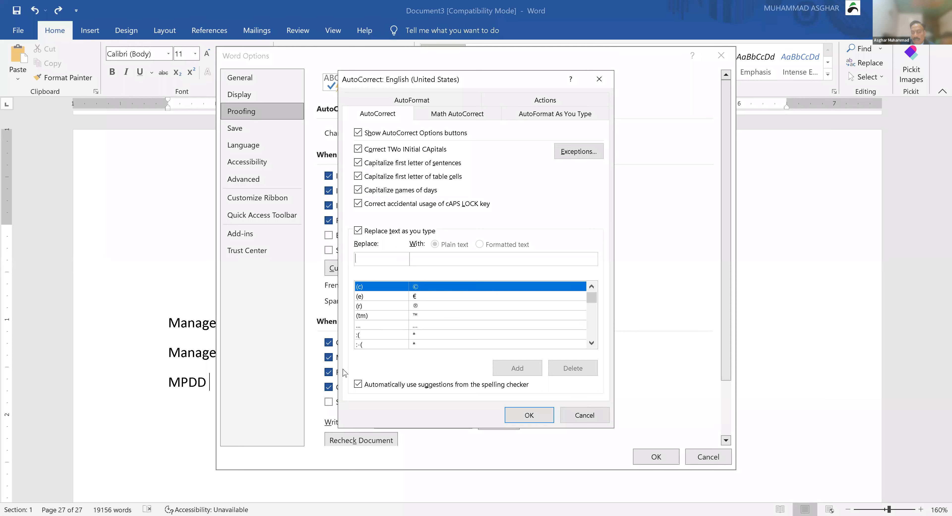
text(M)
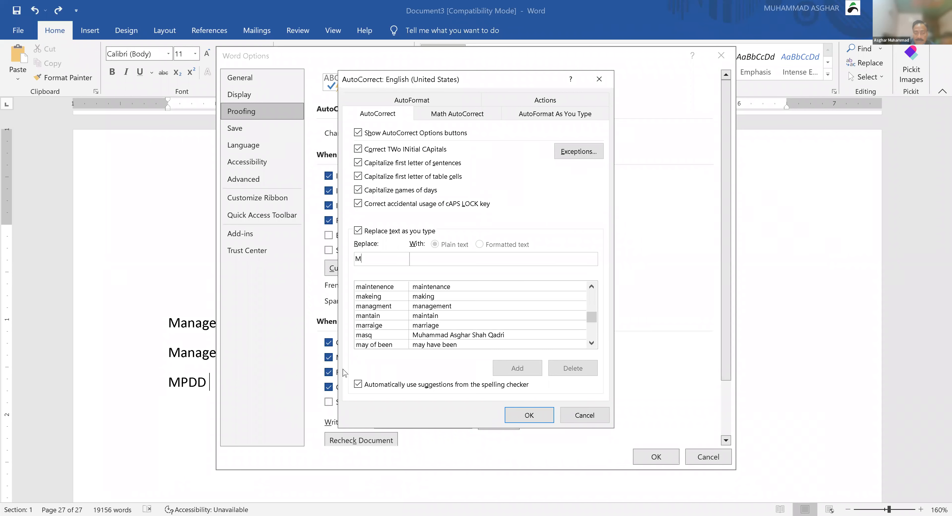
text(PDD)
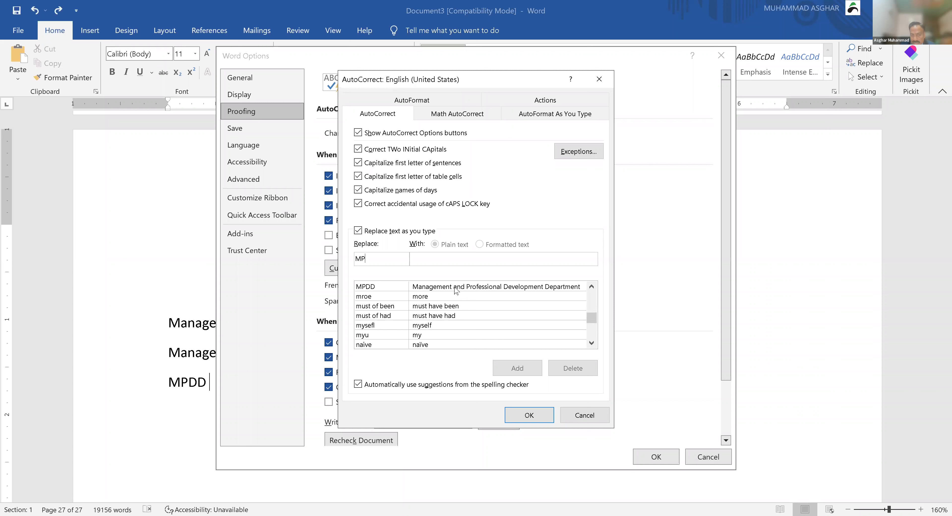
click(456, 291)
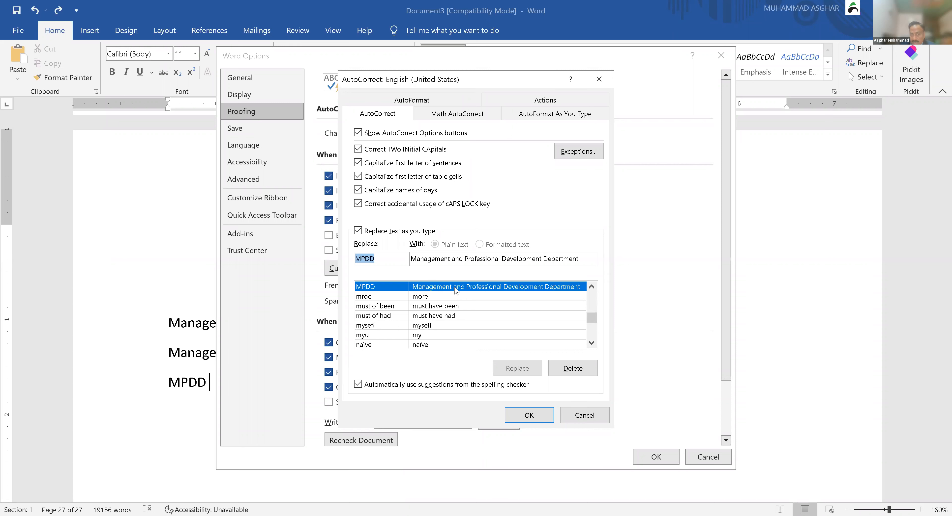
click(572, 368)
click(538, 414)
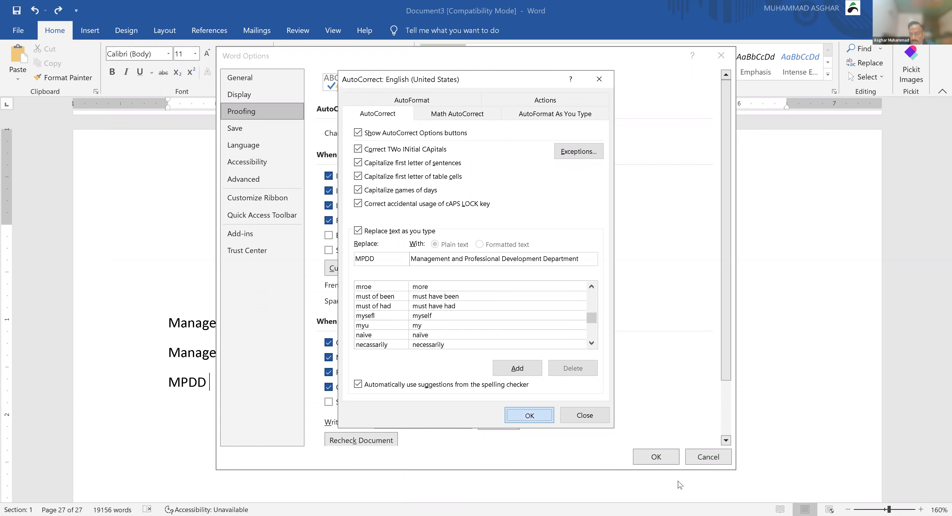
click(655, 458)
key(BackSpace)
key(BackSpace)
key(BackSpace)
key(BackSpace)
Step: Erase the leftover MPDD text and type a first name on a fresh line
text(m)
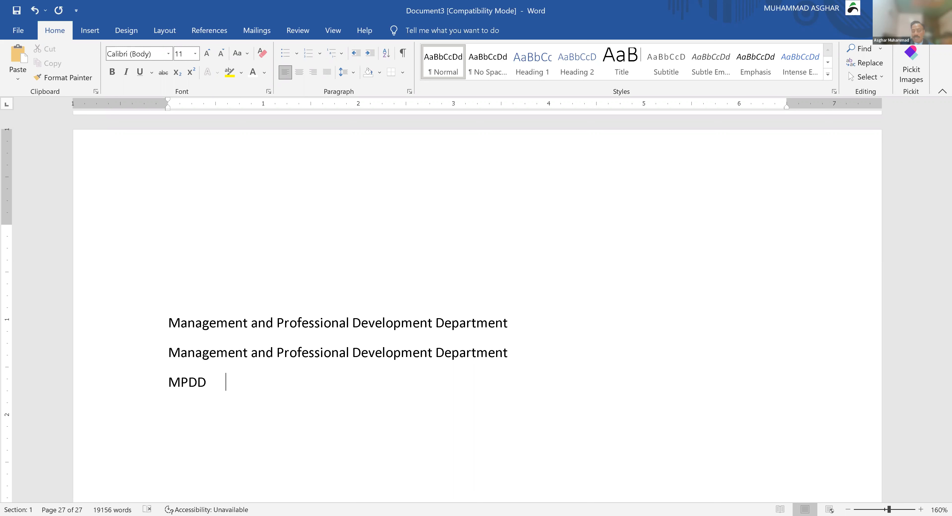
key(BackSpace)
key(BackSpace)
key(BackSpace)
key(BackSpace)
key(Return)
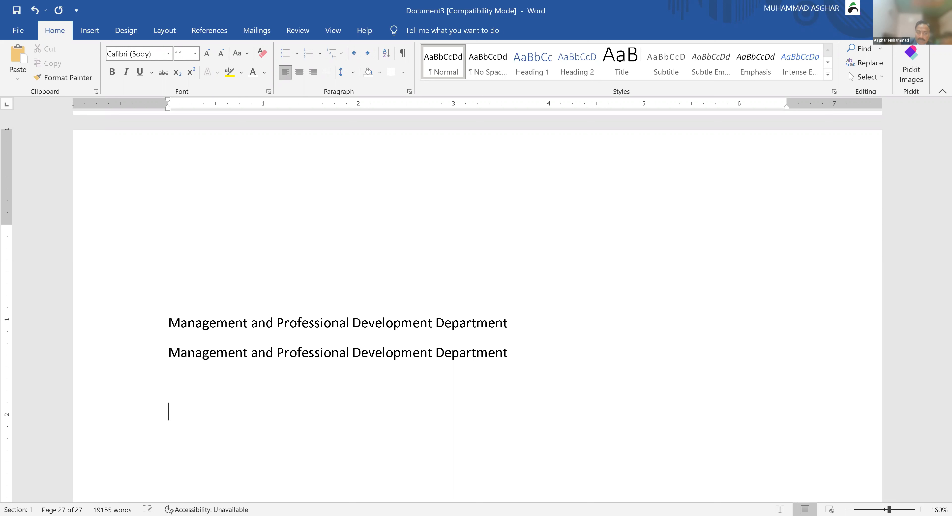
text(Javeid)
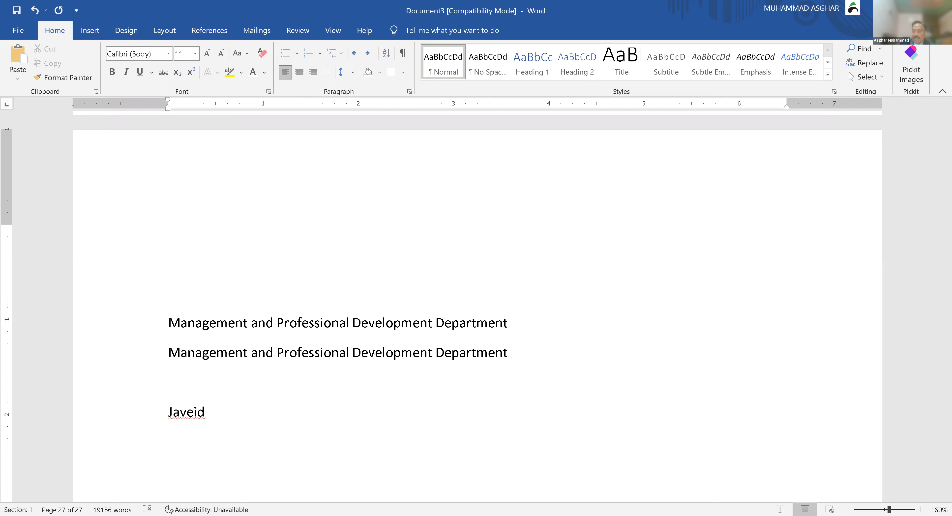
Step: Undo the typed first name and retype it on the line below the department names
key(ctrl+z)
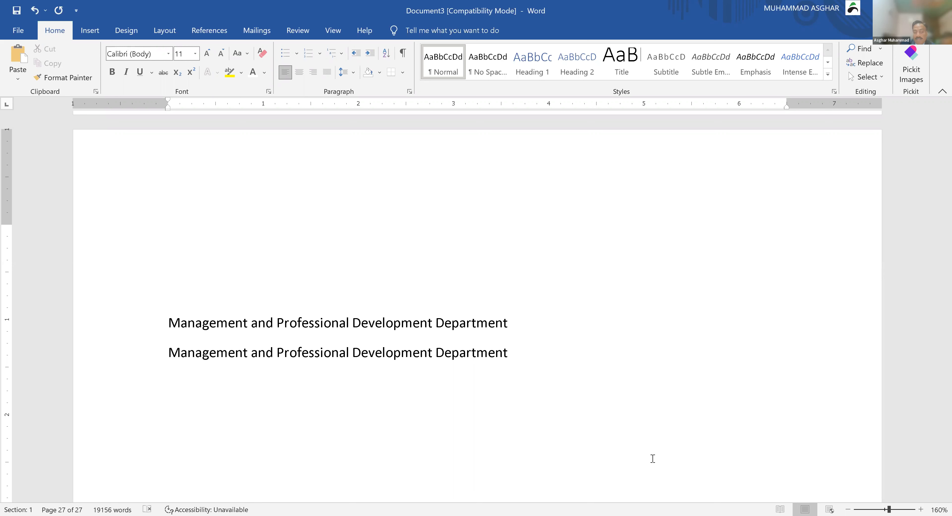
text(Jav)
key(F3)
text(Javeid)
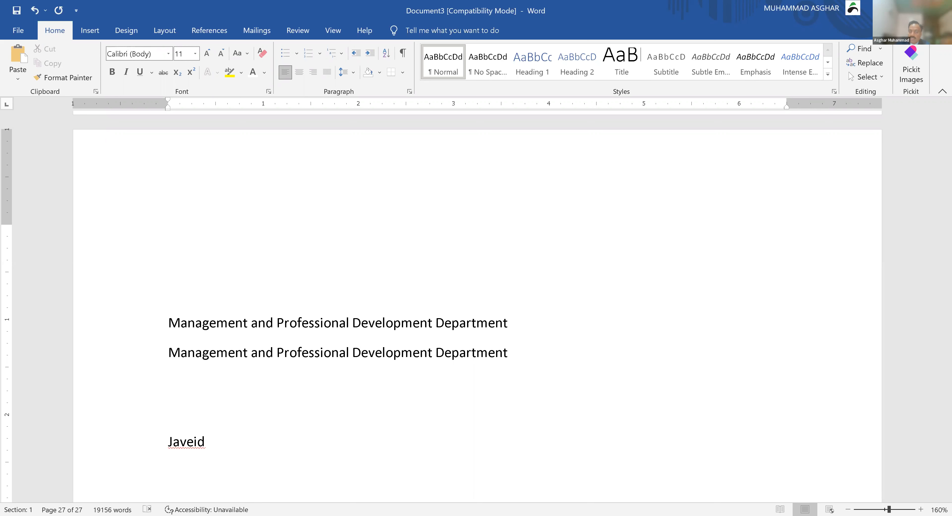
Step: Delete the custom AutoCorrect entry for the misspelled name, then replace the test name with 'Just knowledge plan aga'
click(18, 34)
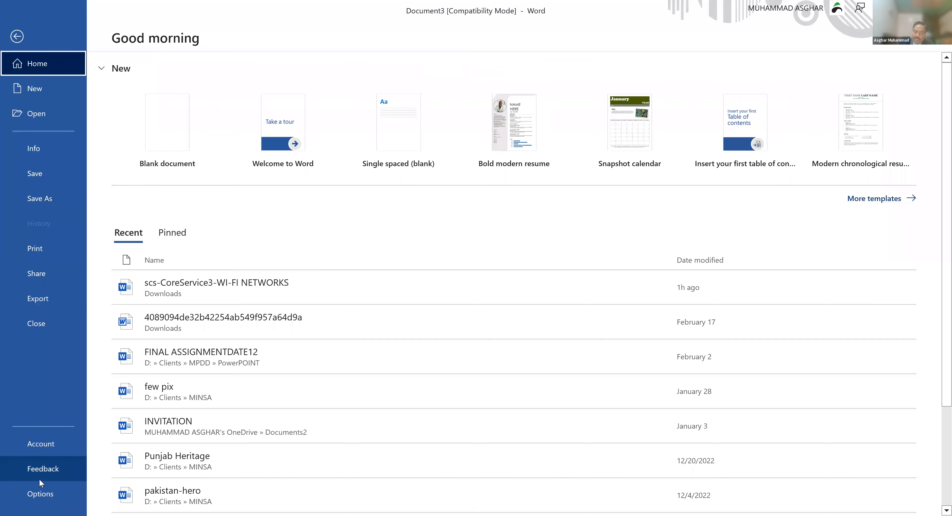
key(Escape)
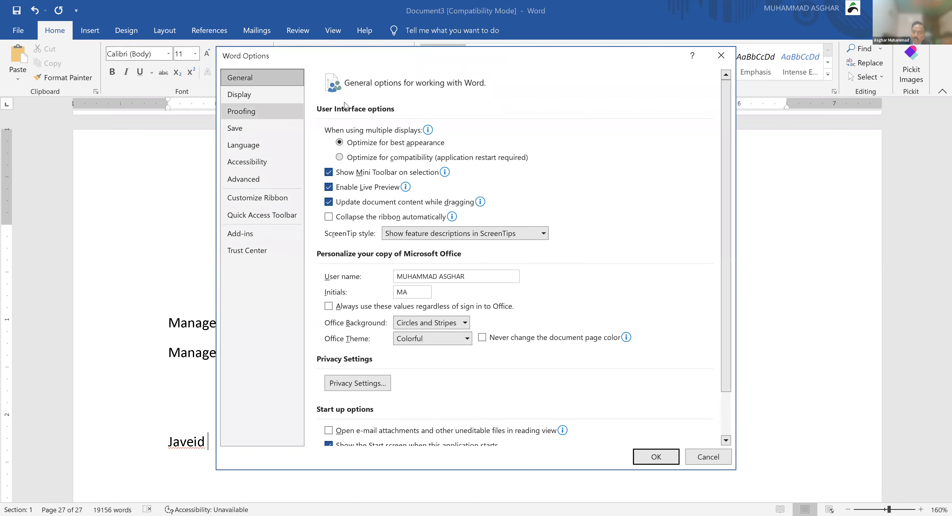
click(573, 132)
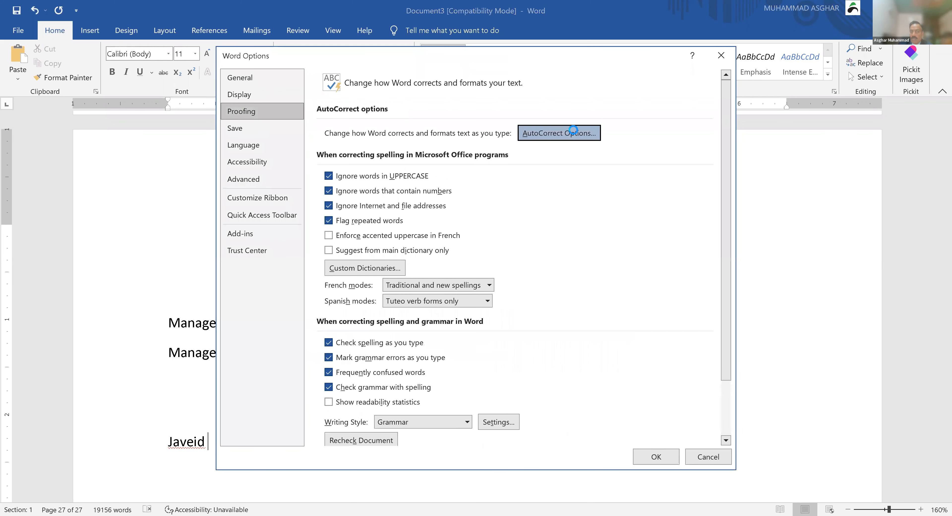
text(ja)
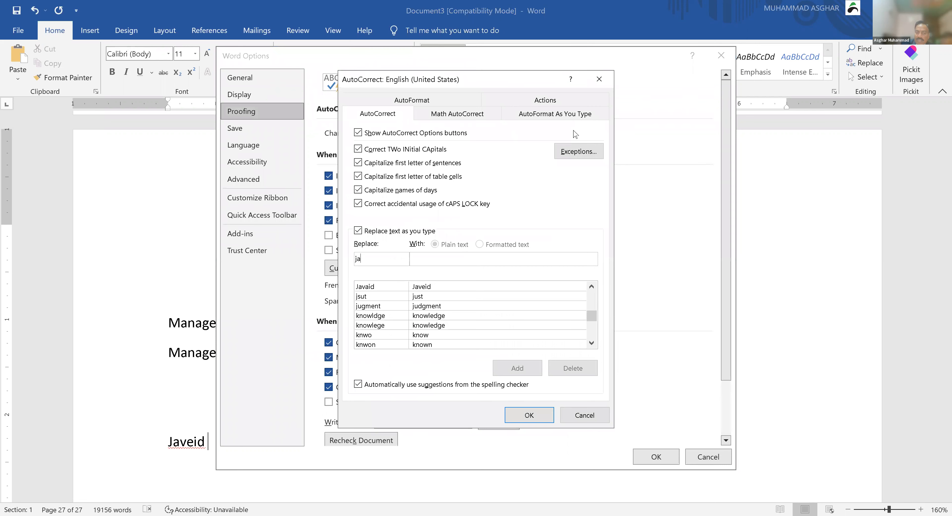
text(v)
click(431, 288)
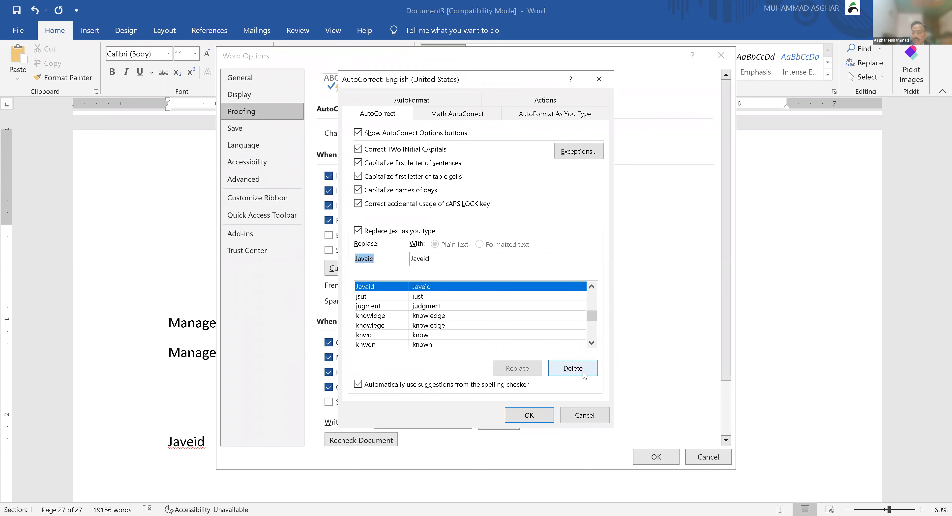
click(583, 372)
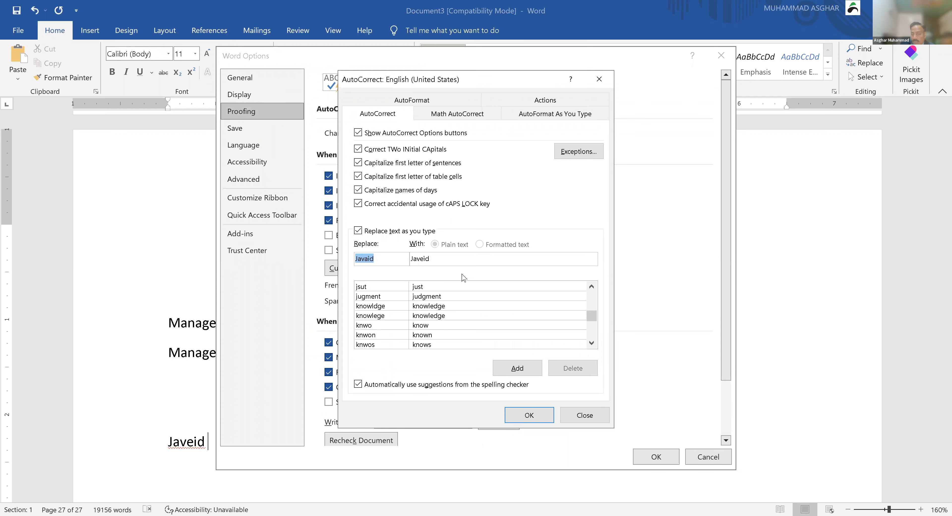
click(390, 288)
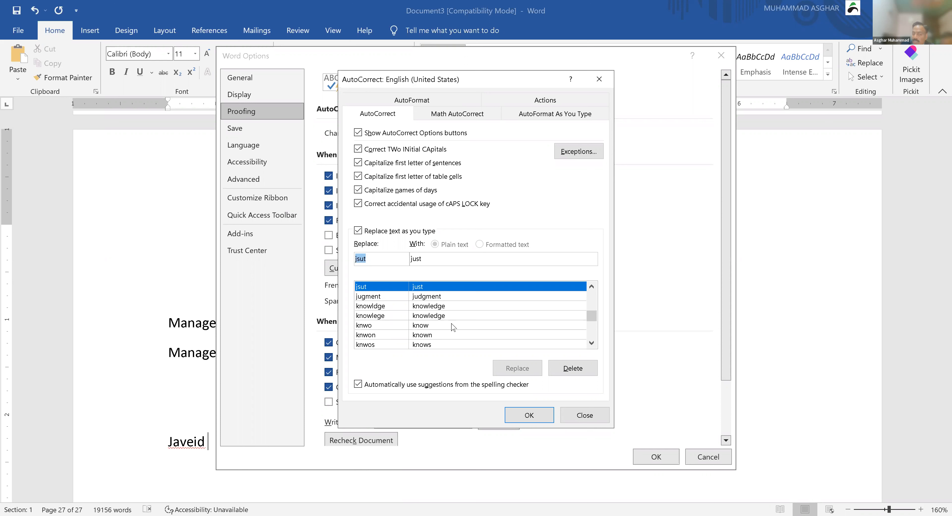
click(602, 414)
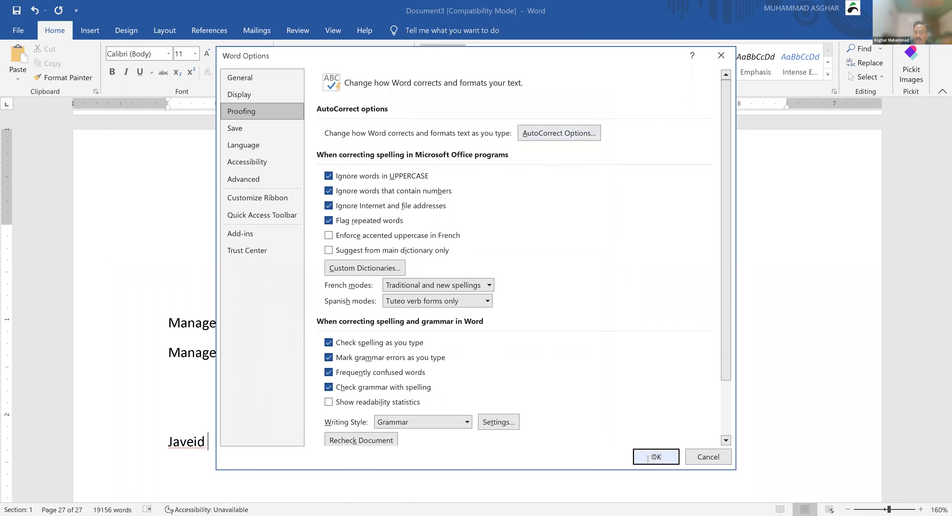
click(655, 457)
key(ctrl+BackSpace)
text(J)
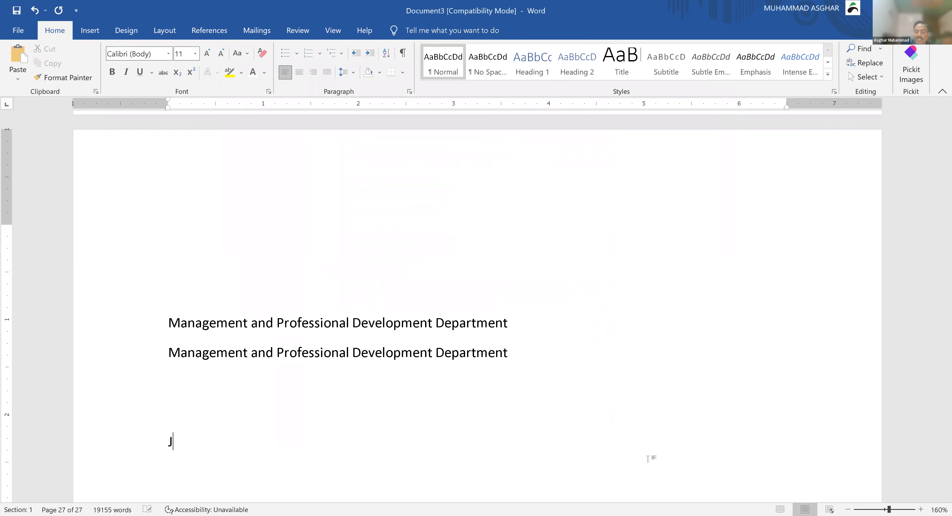
text(ust knowledge)
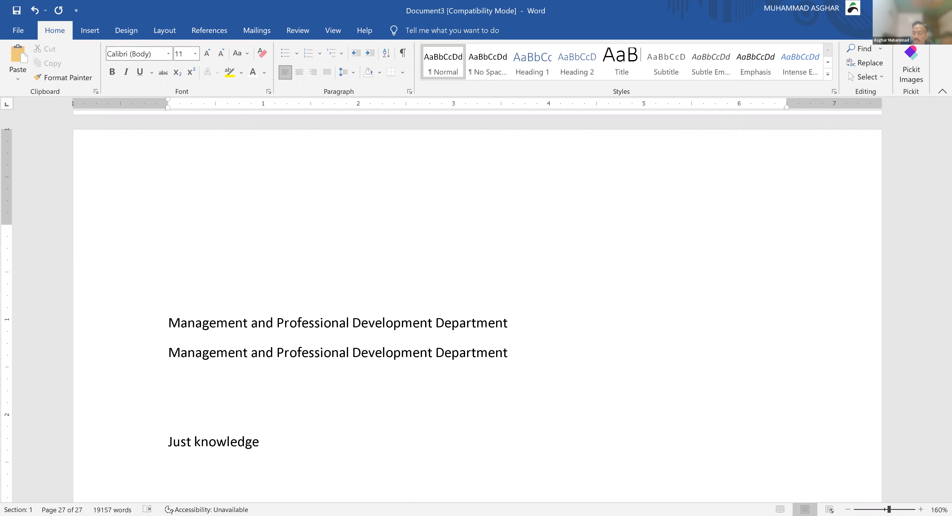
text( plan aga)
key(BackSpace)
key(BackSpace)
text(a)
key(BackSpace)
text(gain)
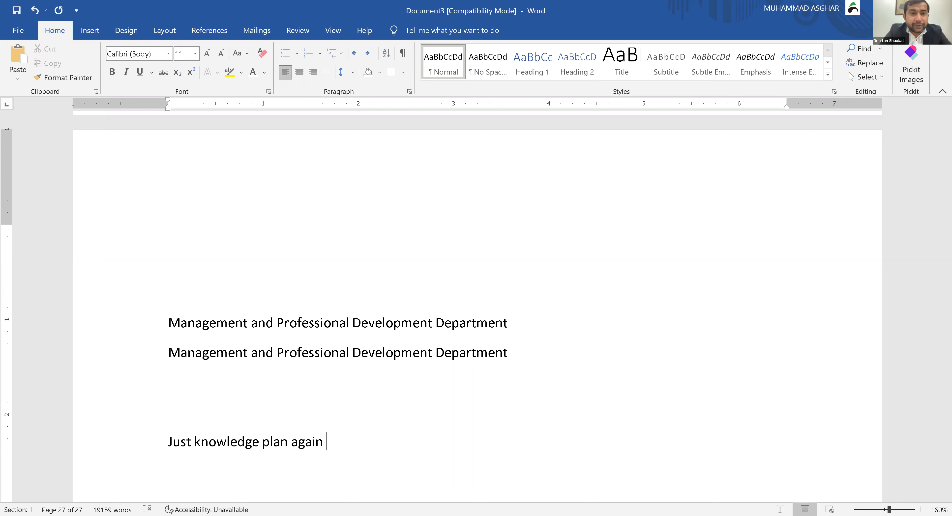
key(ctrl+BackSpace)
key(ctrl+BackSpace)
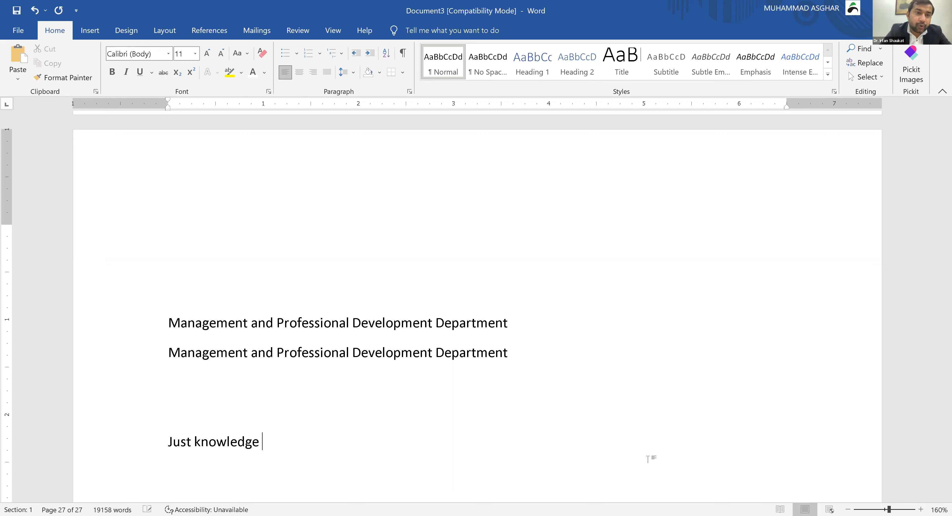
key(ctrl+BackSpace)
key(ctrl+BackSpace)
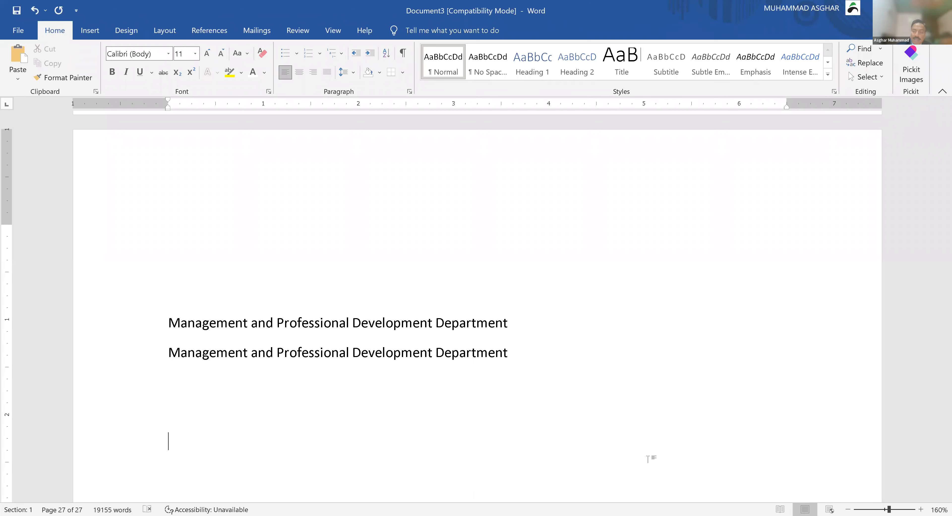
Step: Go to the Language page in Word Options and begin adding another Office display language
click(648, 459)
click(17, 29)
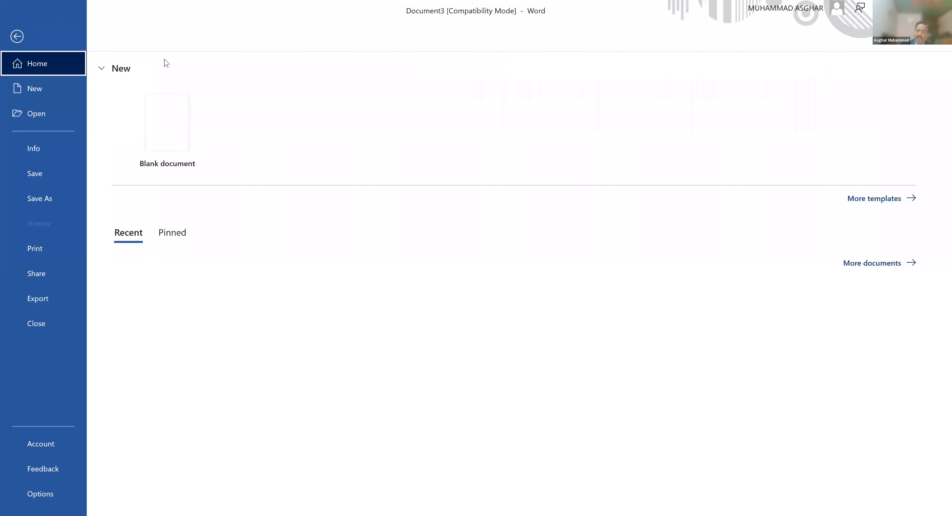
click(40, 494)
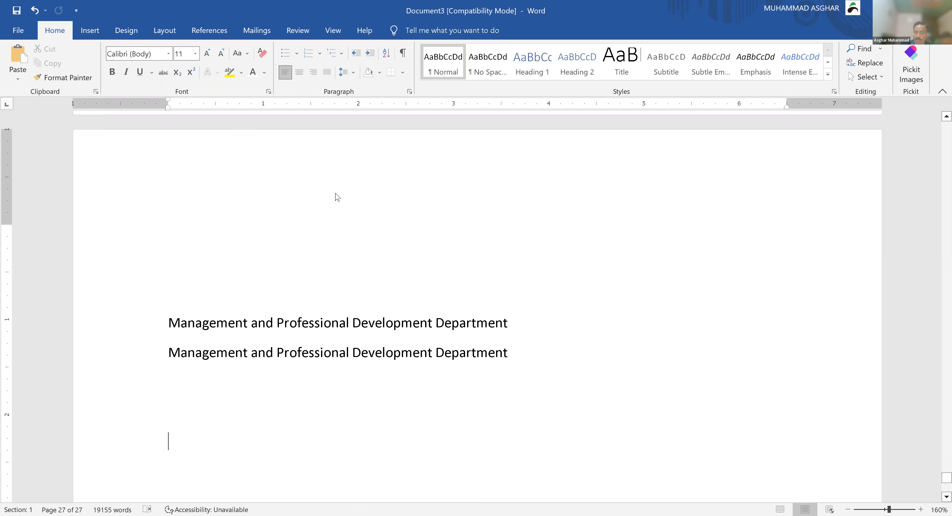
click(247, 149)
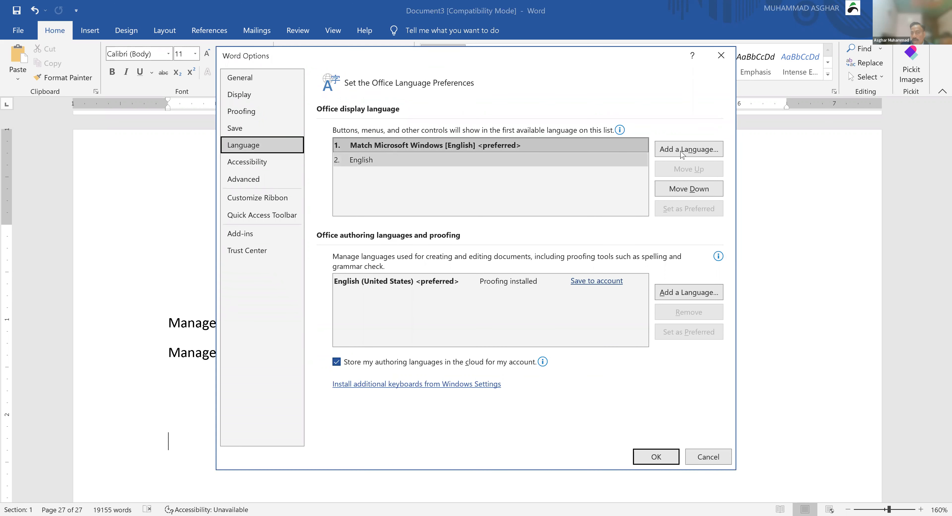
click(694, 152)
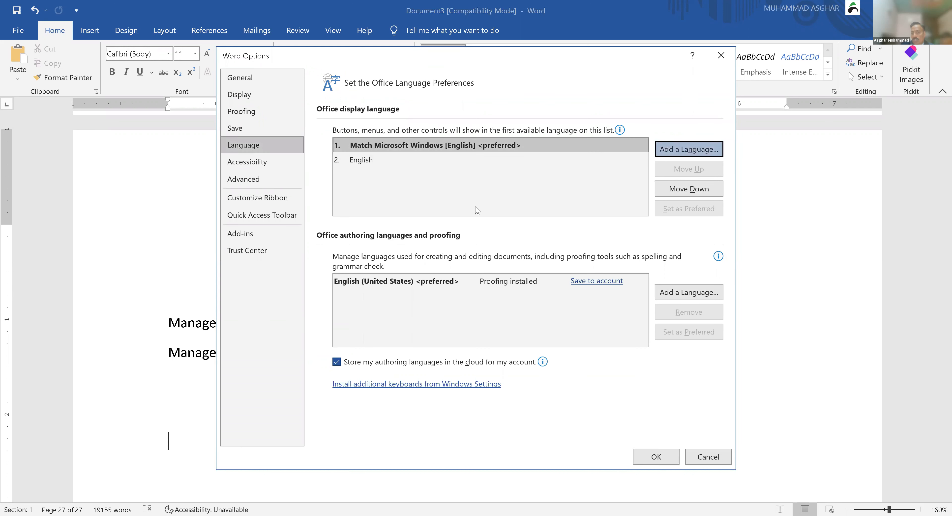
scroll(447, 266, down, 20)
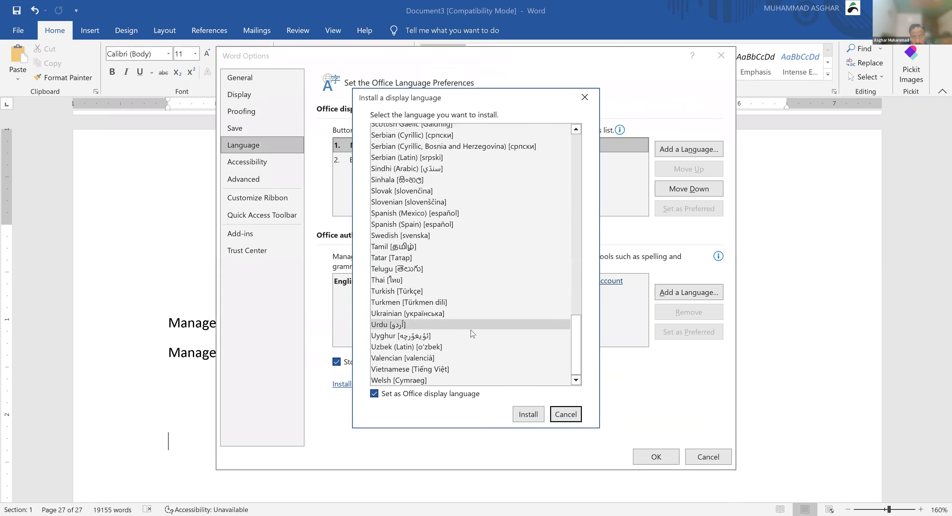
scroll(472, 334, up, 3)
scroll(472, 334, up, 8)
scroll(472, 334, up, 6)
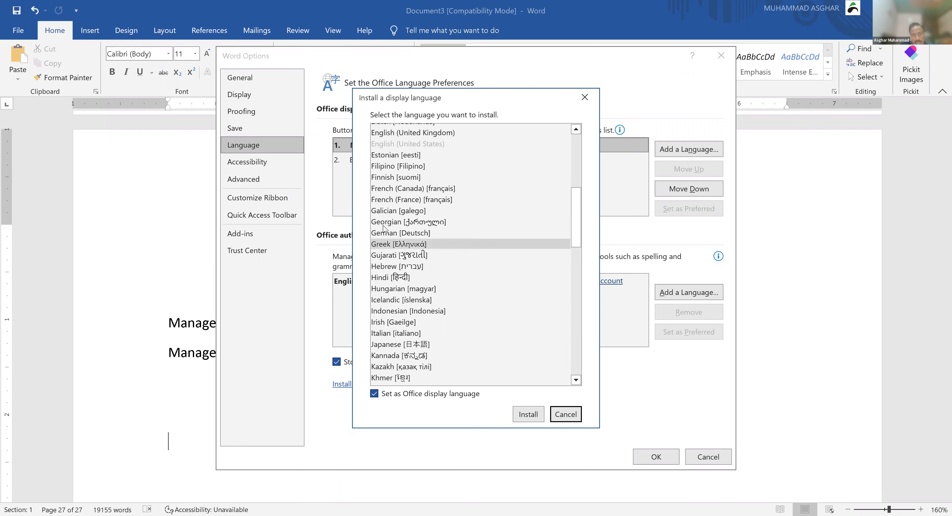
scroll(404, 207, up, 1)
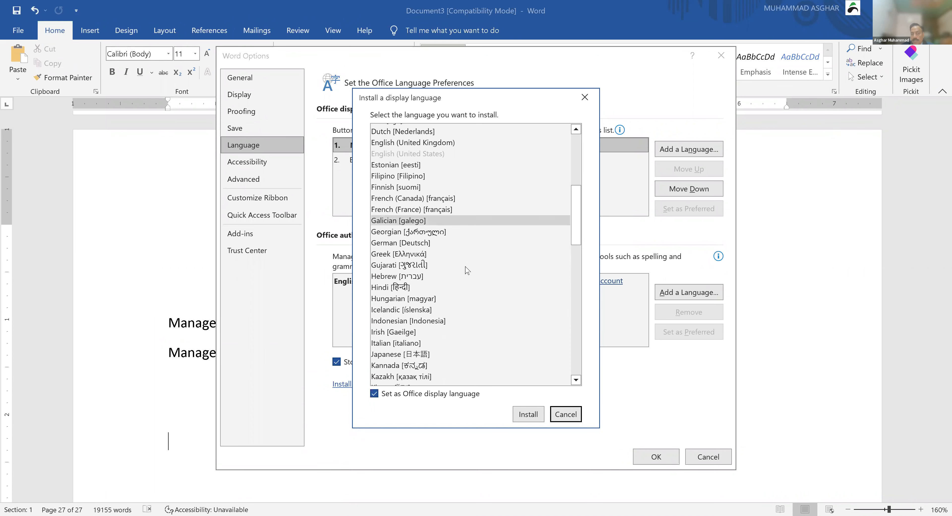
scroll(462, 268, down, 18)
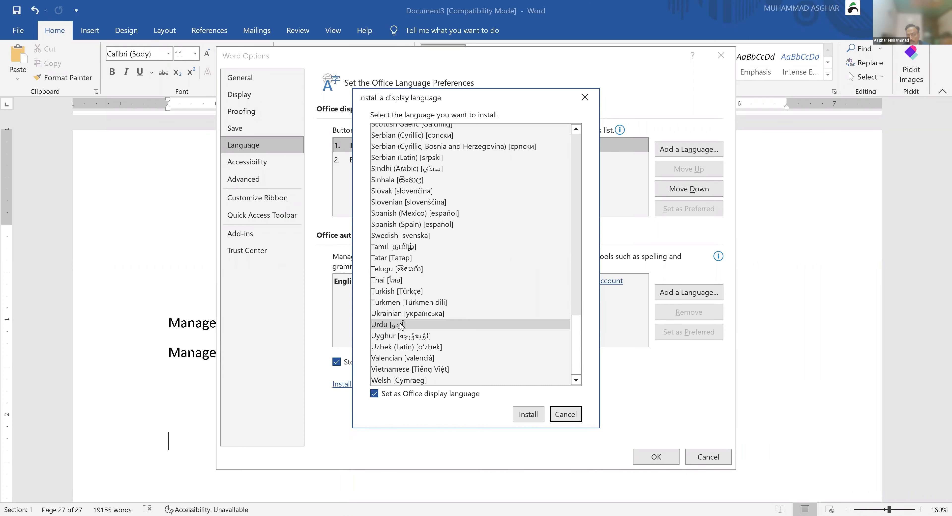
scroll(440, 247, up, 2)
scroll(440, 247, up, 15)
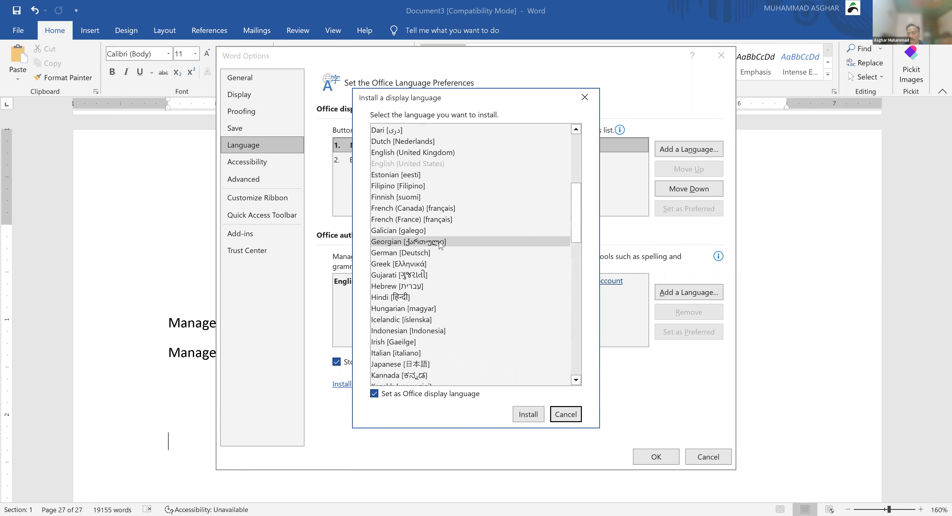
scroll(439, 247, up, 6)
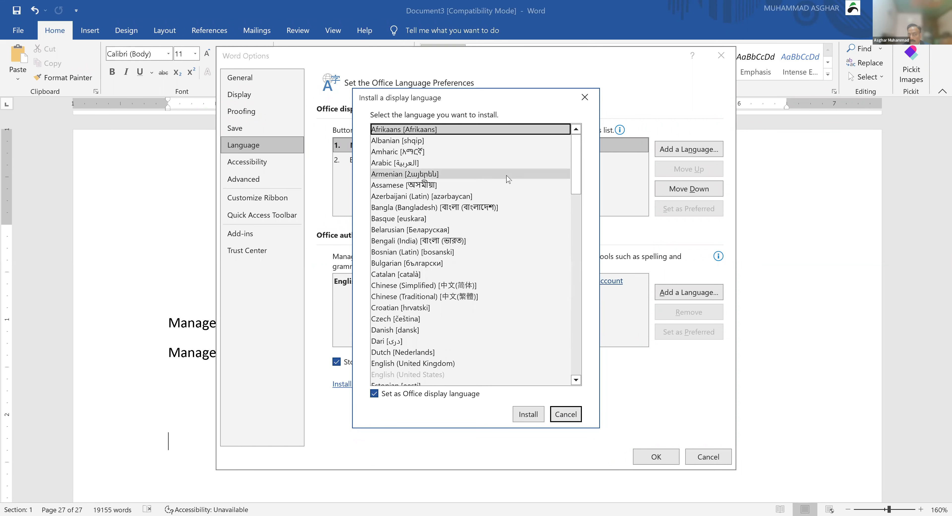
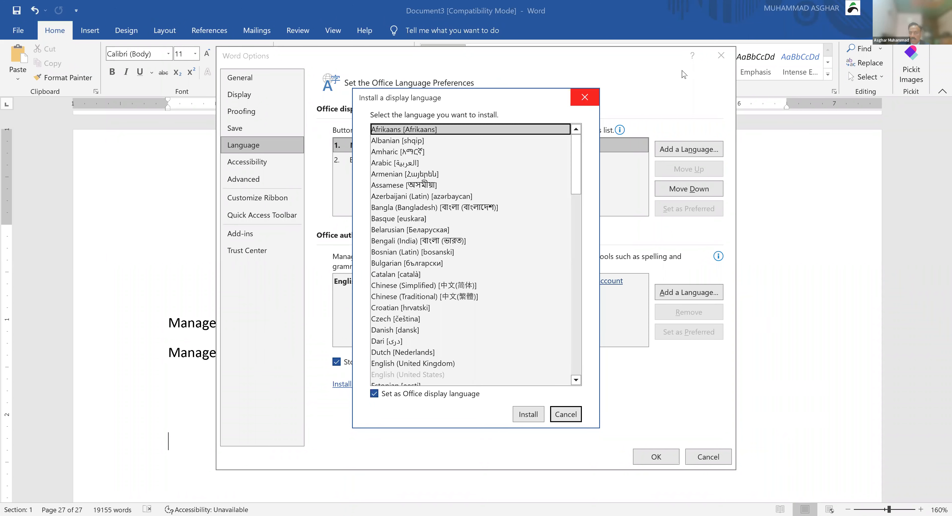
Step: Close the display language and Word Options windows, then delete both 'Management and Professional Development Department' lines
click(584, 98)
key(Escape)
click(407, 291)
key(shift+Down)
key(shift+Down)
key(shift+Down)
key(Delete)
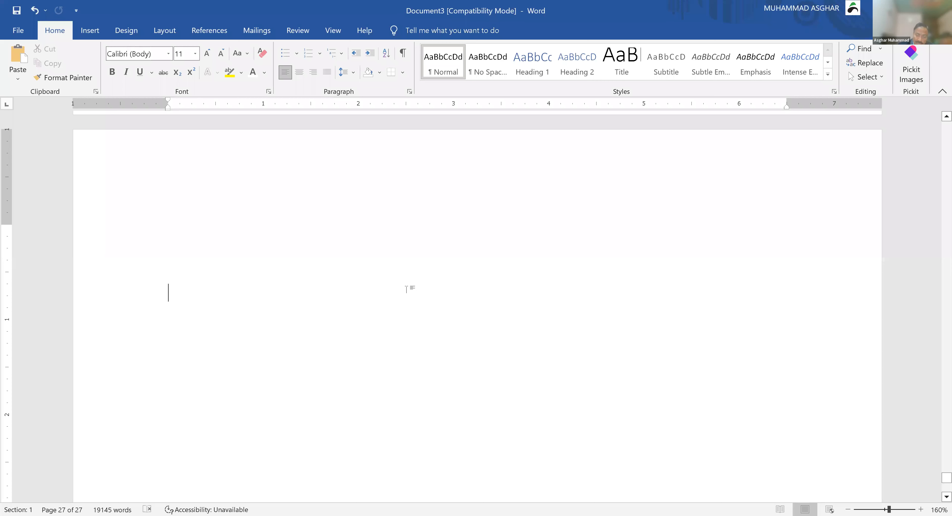
Step: Add the label 'For Single ( --- )' with a single border line beneath it
key(BackSpace)
key(BackSpace)
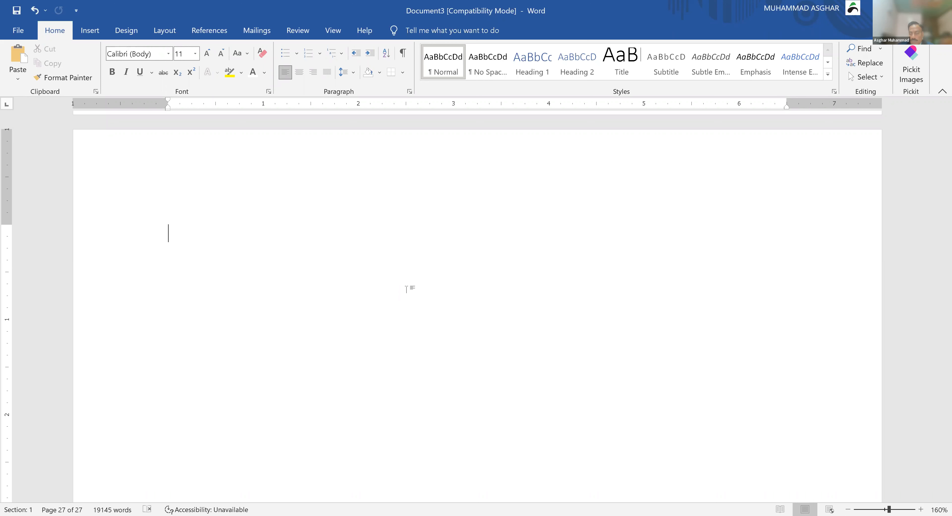
text(For Single ( --- ))
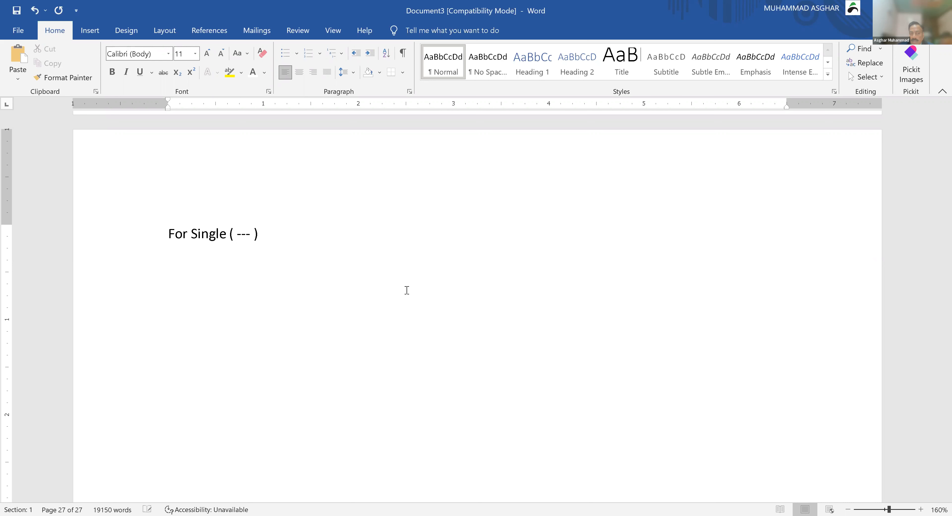
key(Return)
text(---)
key(Return)
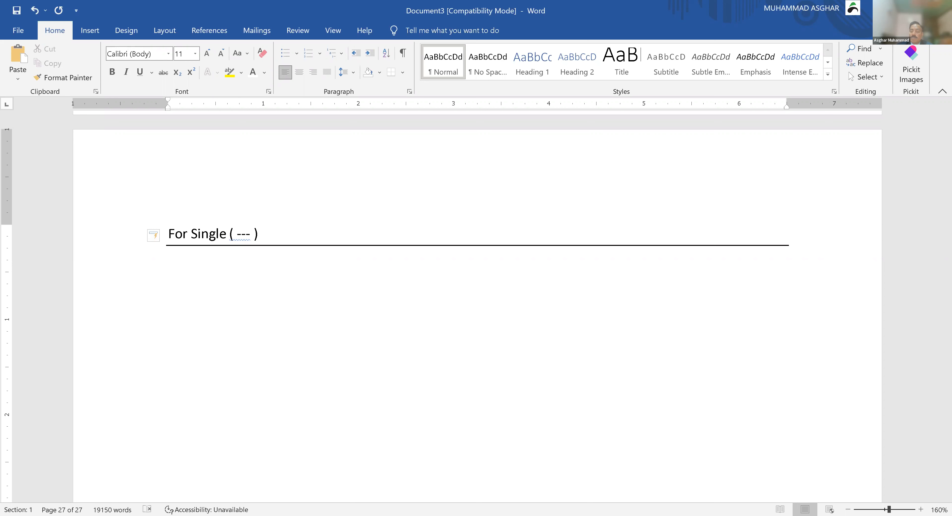
Step: Add 'For Duble Line ( === )' with a double border, then type the 'For Curly Line ( ~~~ )' label
text(For Duble Line ( === )
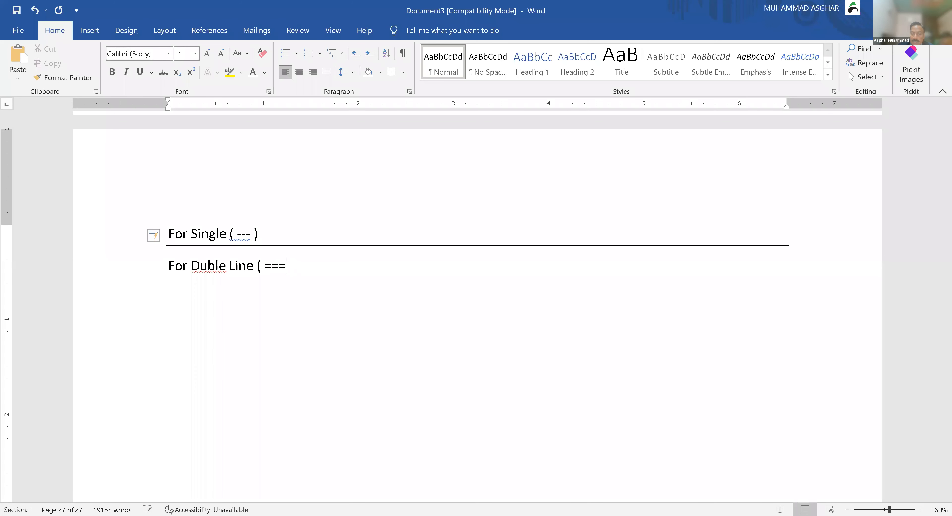
text())
key(Return)
text(========)
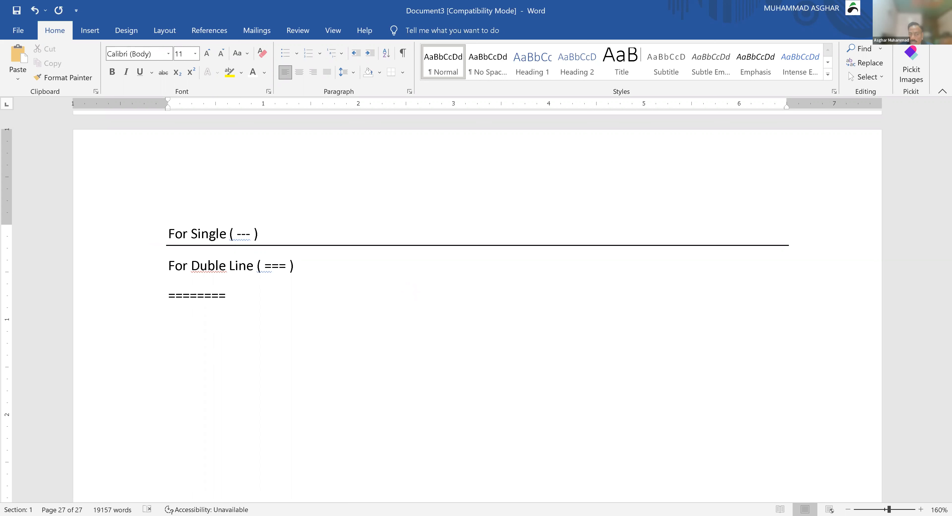
key(Return)
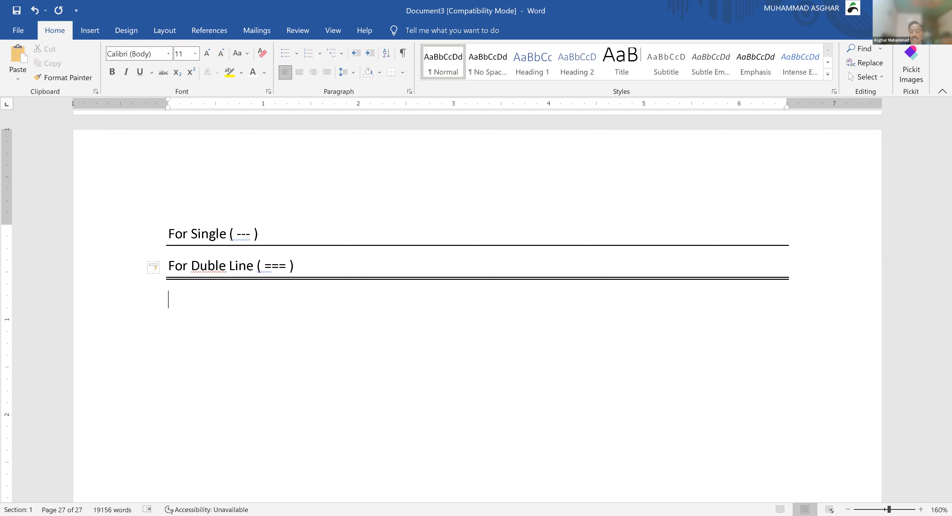
text(For Curly Line ( ~~)
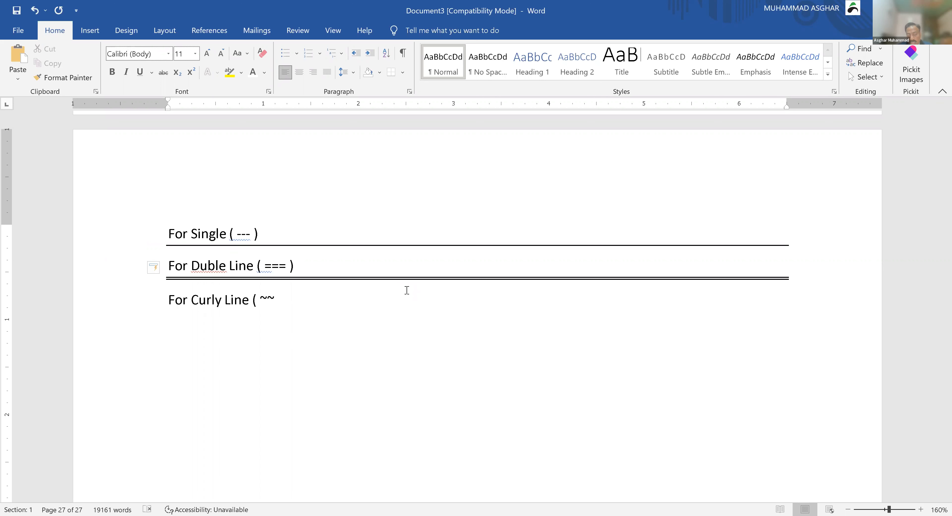
text(~ ))
Step: Put a wavy border under the 'For Curly Line ( ~~~ )' label
key(Return)
text(~~~)
key(Return)
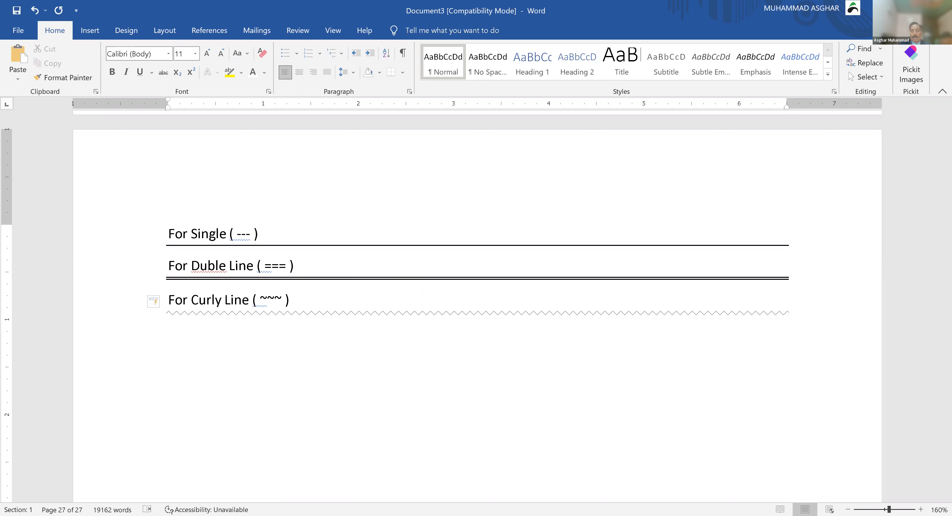
Step: Add the label 'Thick and Thin Line ( ### )' with a thick-thin border beneath it
text(T)
text(hick and Thin Line ( ### )
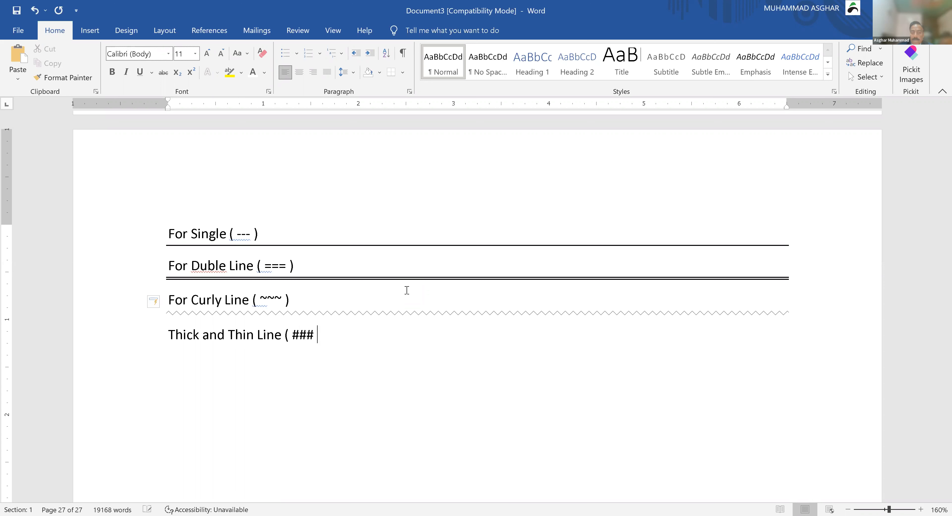
text())
key(Return)
text(###)
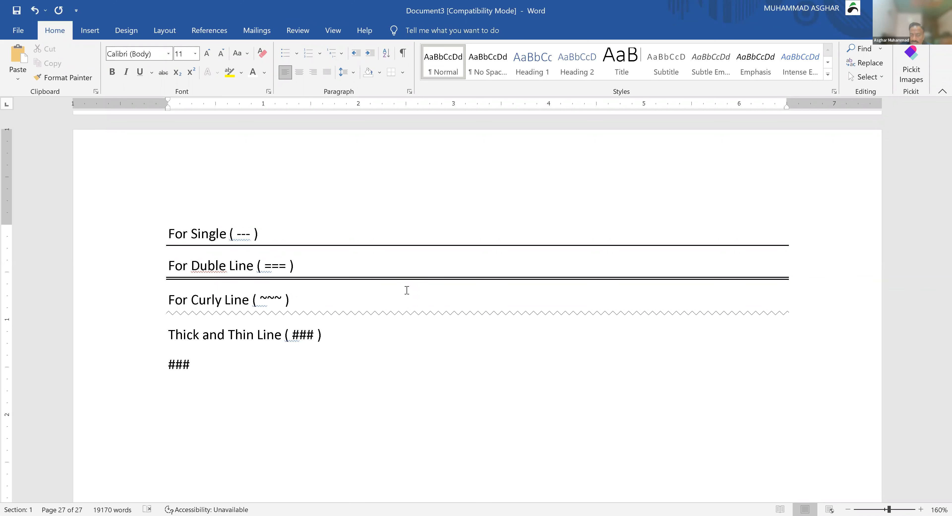
key(Return)
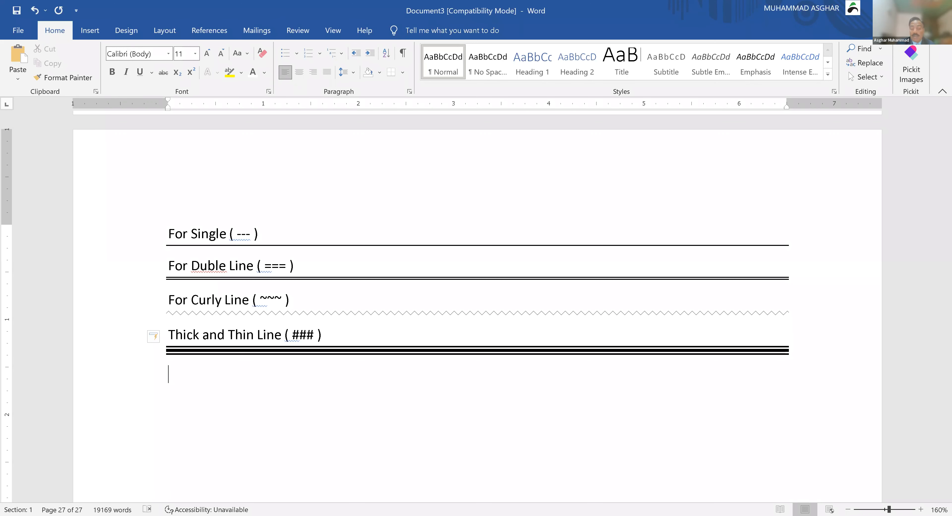
Step: Add 'Dotted Line ( *** )' above a dotted border, and fix 'Duble' to 'Double' via spelling suggestions
text(Dotted Line ()
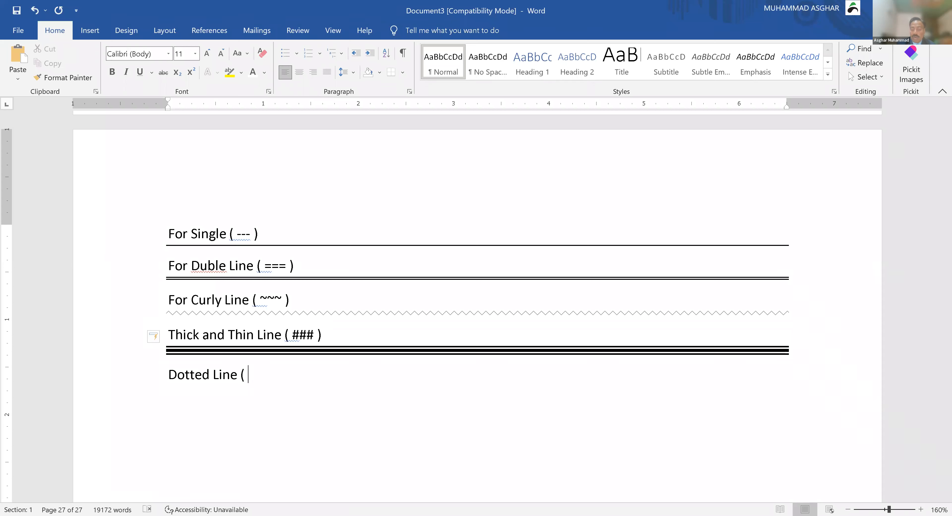
text( *** ))
key(Return)
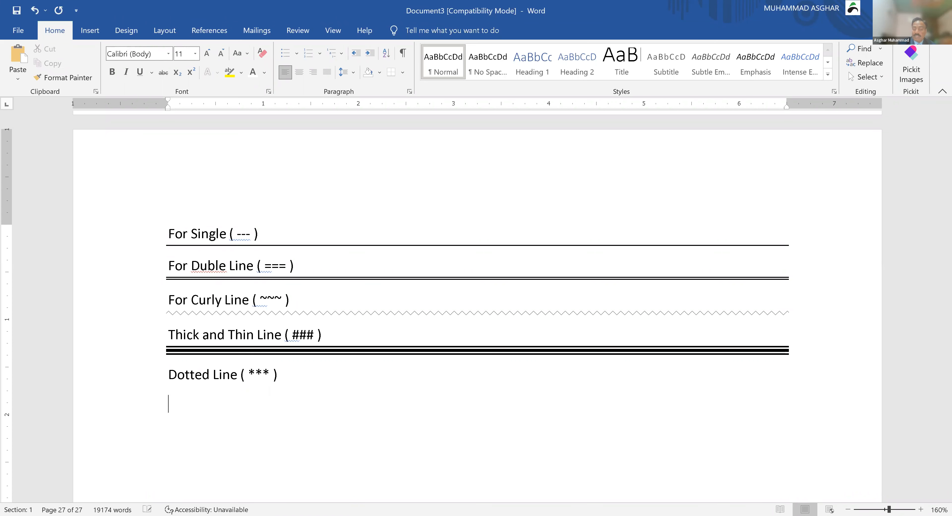
text(***)
key(Return)
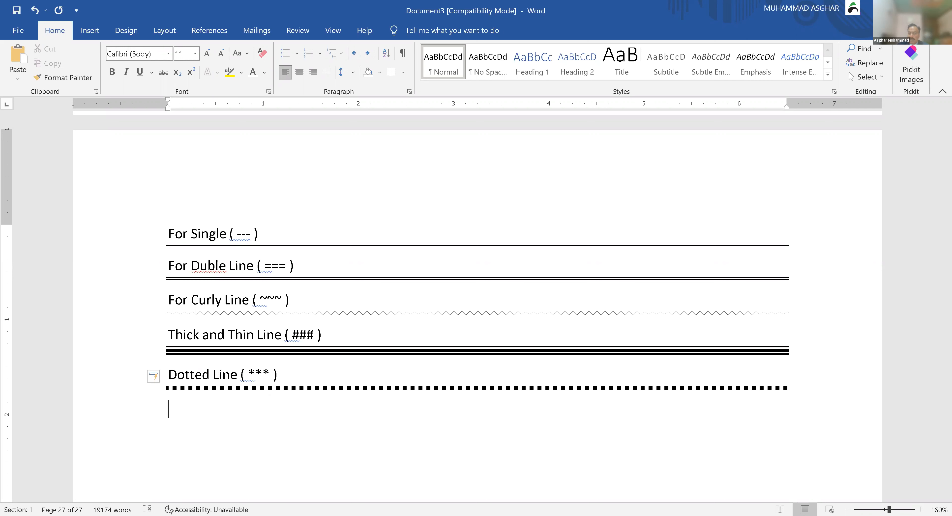
right_click(209, 265)
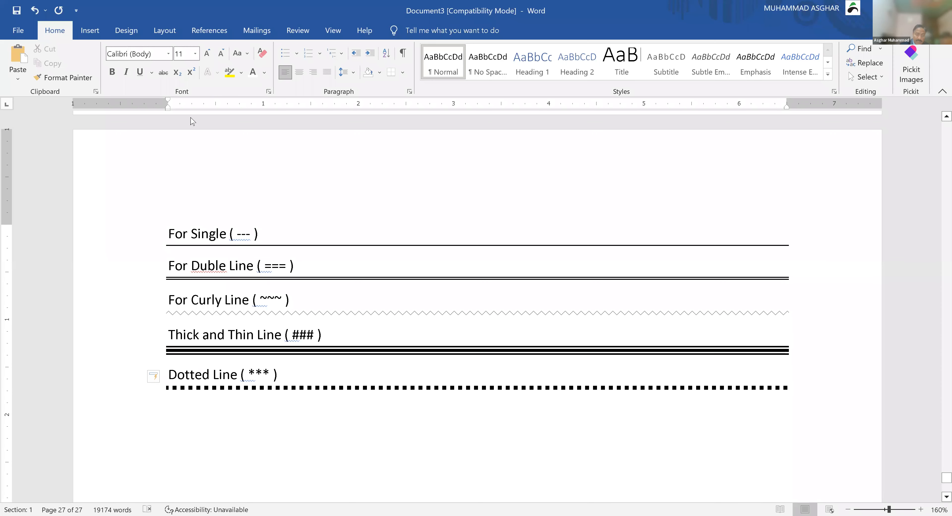
click(176, 21)
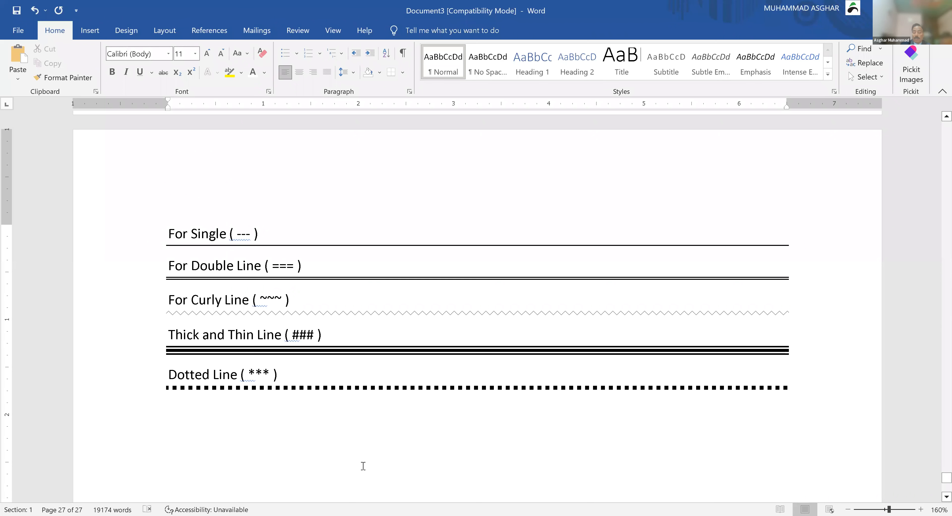
Step: Below the dotted border, add 'Date:' followed by the inserted current date, Monday, February 27, 2023
click(320, 428)
text(Date:)
key(alt+shift+d)
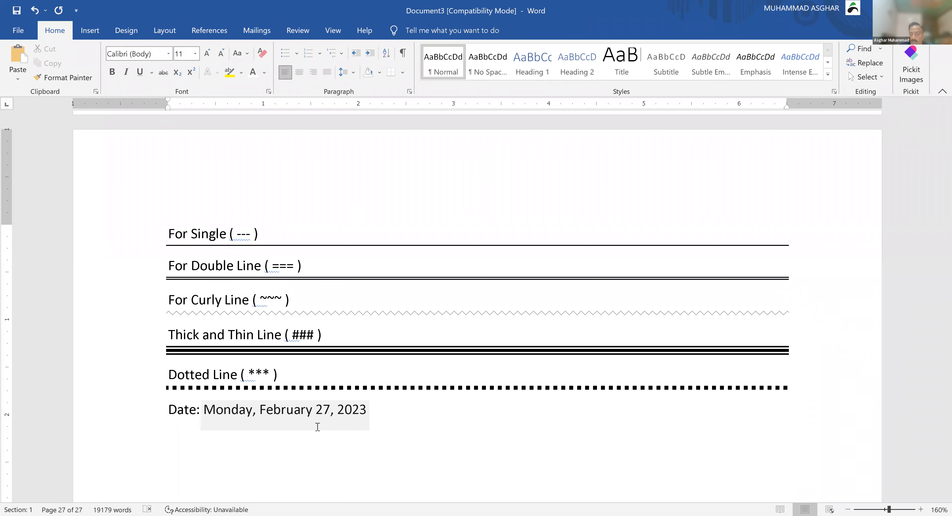
key(Return)
Step: Add the lines 'Time: 12:00 PM ( time for 15 min break )' and 'Page: 27'
text(Time: 12:00 PM)
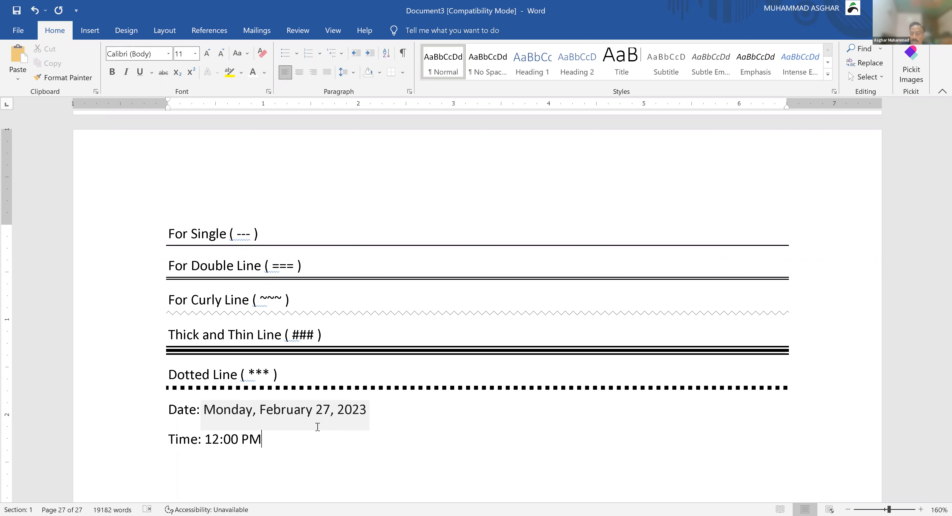
text( ( time for 15 m)
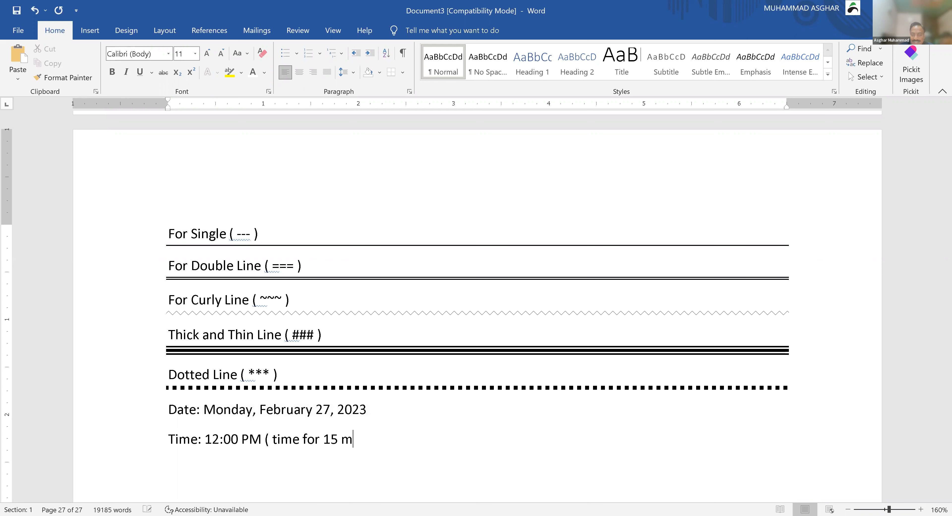
text(in break ))
key(Return)
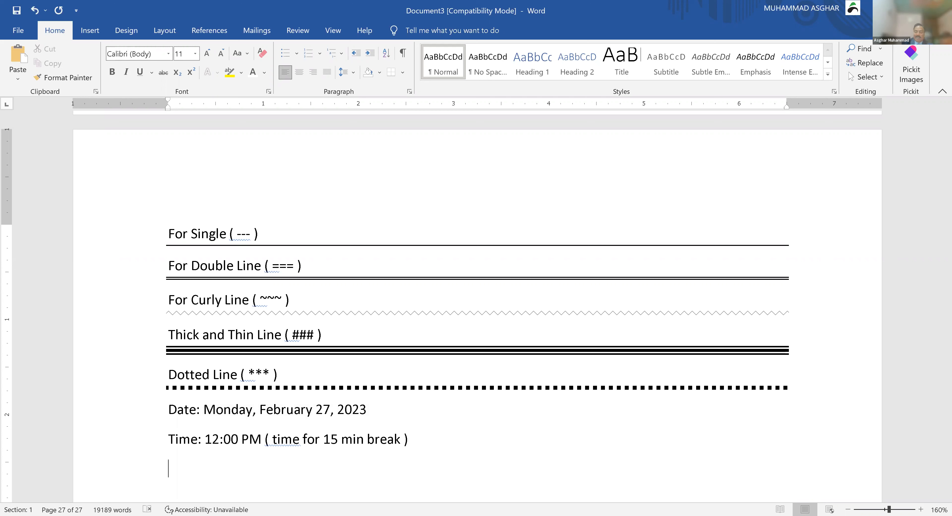
text(Page: 27)
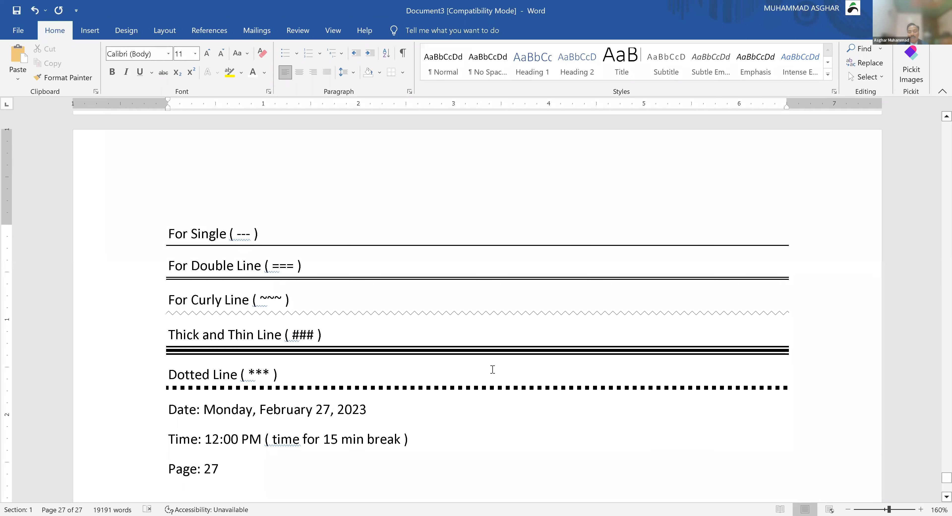